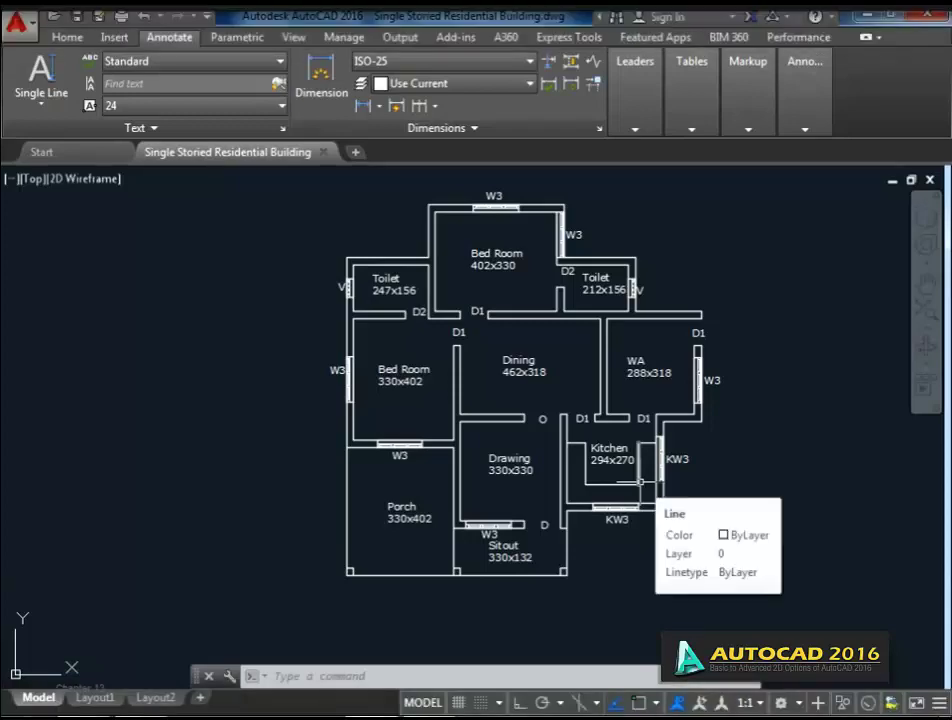
# Start a polyline with object snap on, tracing from the Sitout's lower-left corner along its front and up its right side to the kitchen wall.
pyautogui.write('pl')
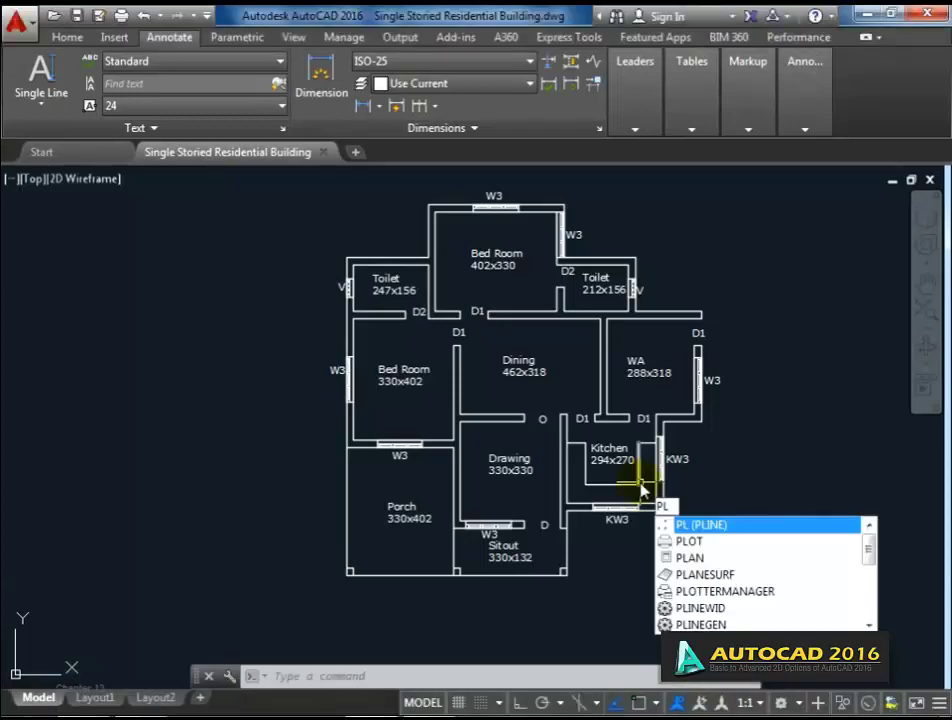
pyautogui.press('Return')
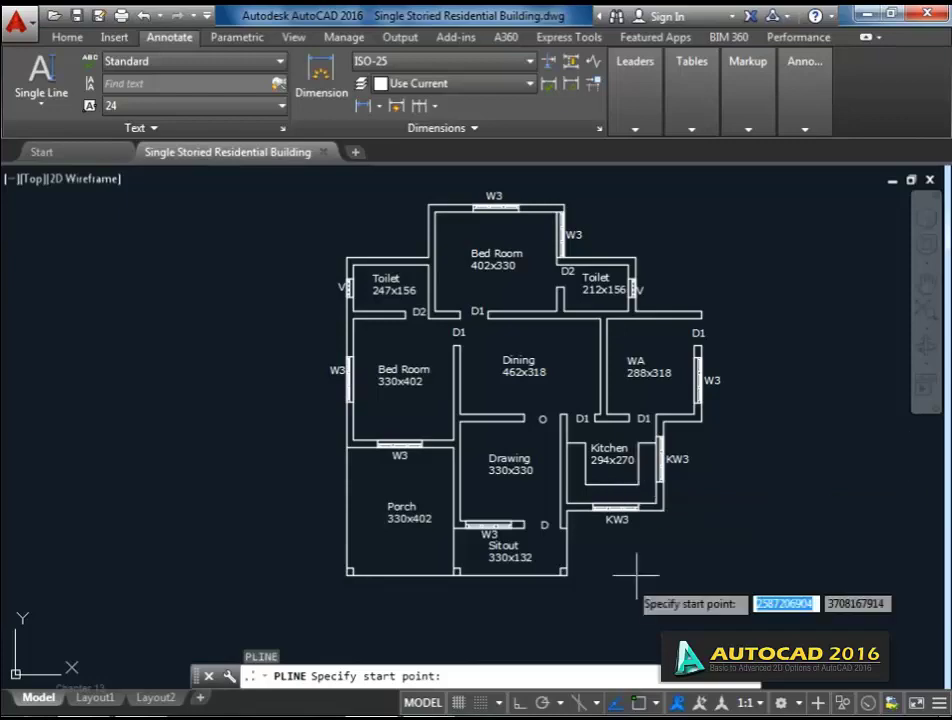
pyautogui.scroll(2, 550, 578)
pyautogui.moveTo(500, 605); pyautogui.dragTo(603, 575, button='middle')
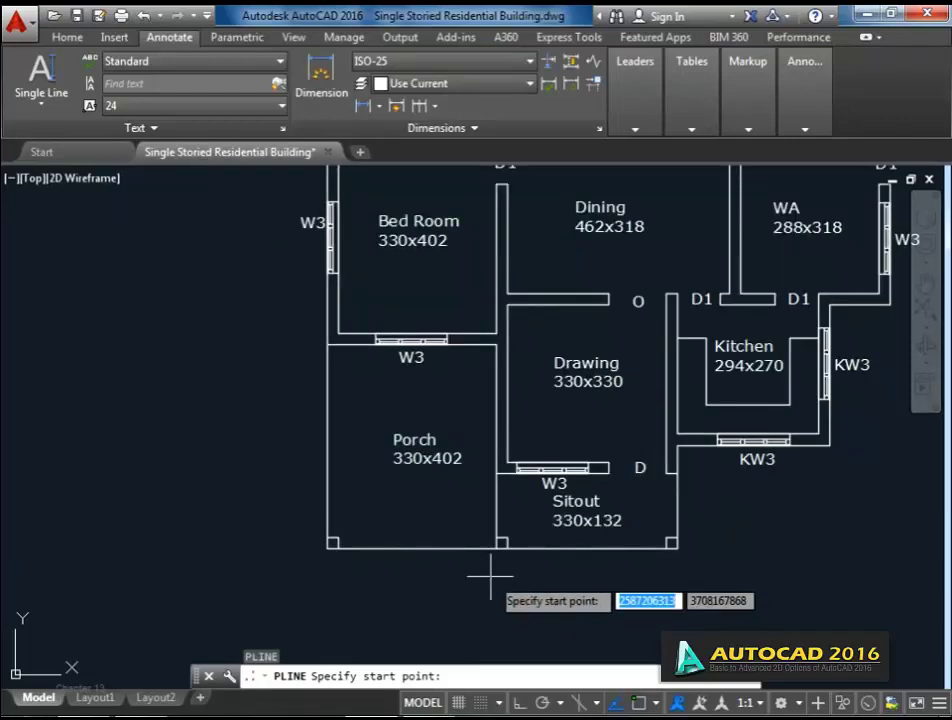
pyautogui.press('F3')
pyautogui.click(496, 548)
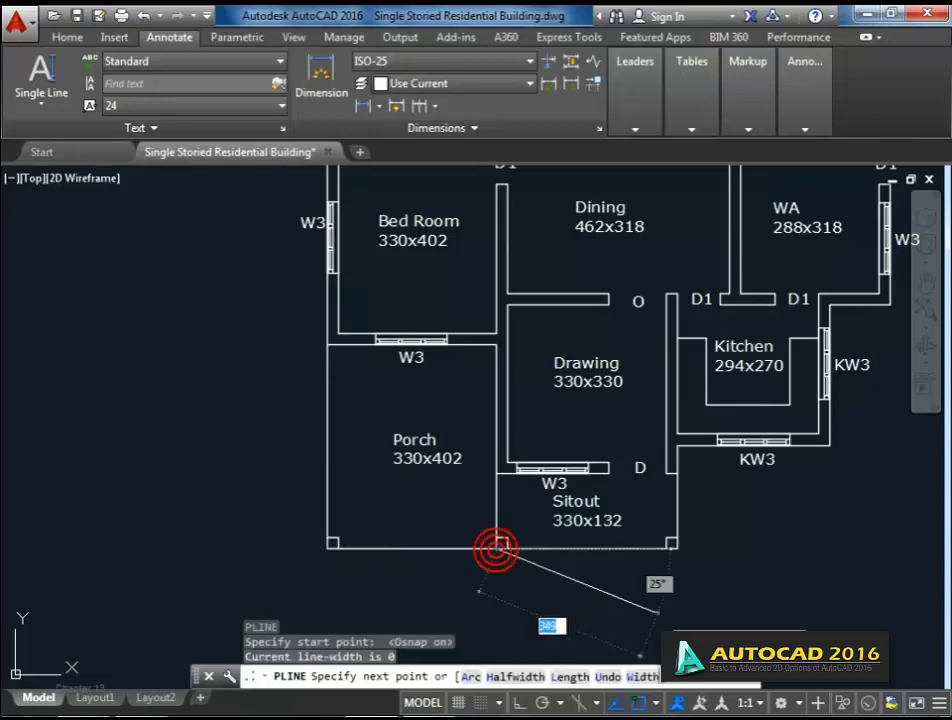
pyautogui.moveTo(660, 592); pyautogui.dragTo(642, 606, button='middle')
pyautogui.click(658, 558)
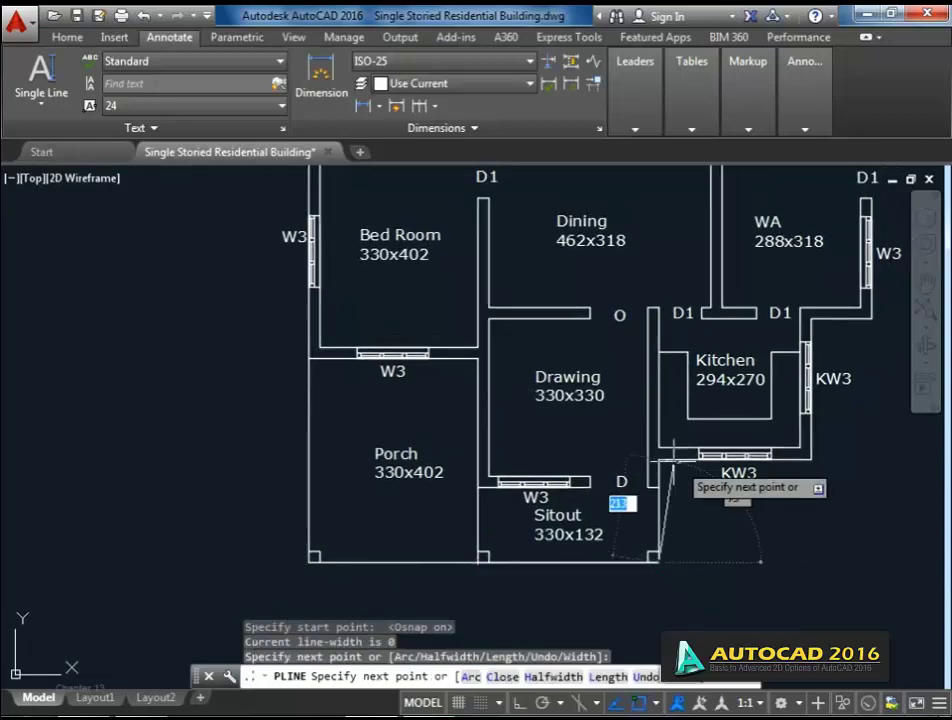
pyautogui.click(658, 458)
pyautogui.moveTo(744, 512); pyautogui.dragTo(681, 576, button='middle')
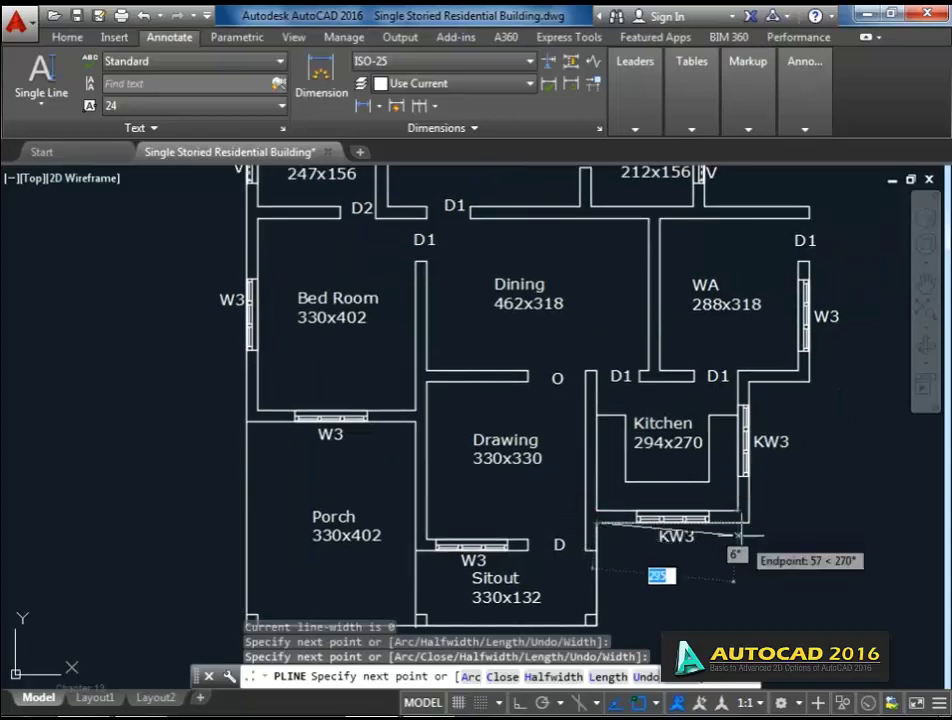
# Continue the polyline along the outer walls of the Kitchen and WA to the WA's upper-right corner.
pyautogui.click(748, 523)
pyautogui.moveTo(765, 459); pyautogui.dragTo(722, 518, button='middle')
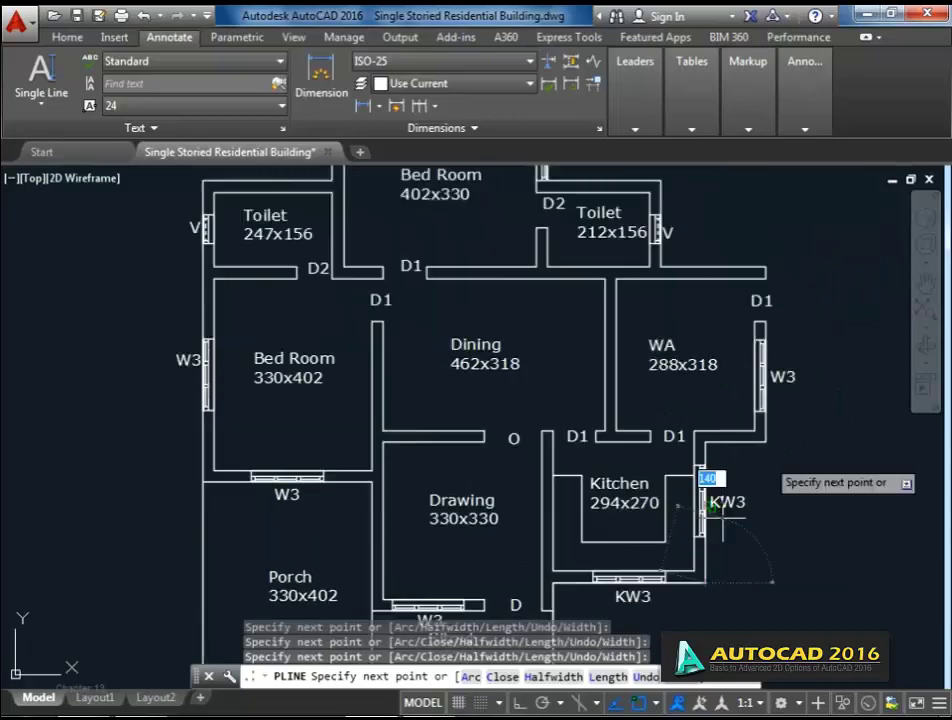
pyautogui.click(704, 442)
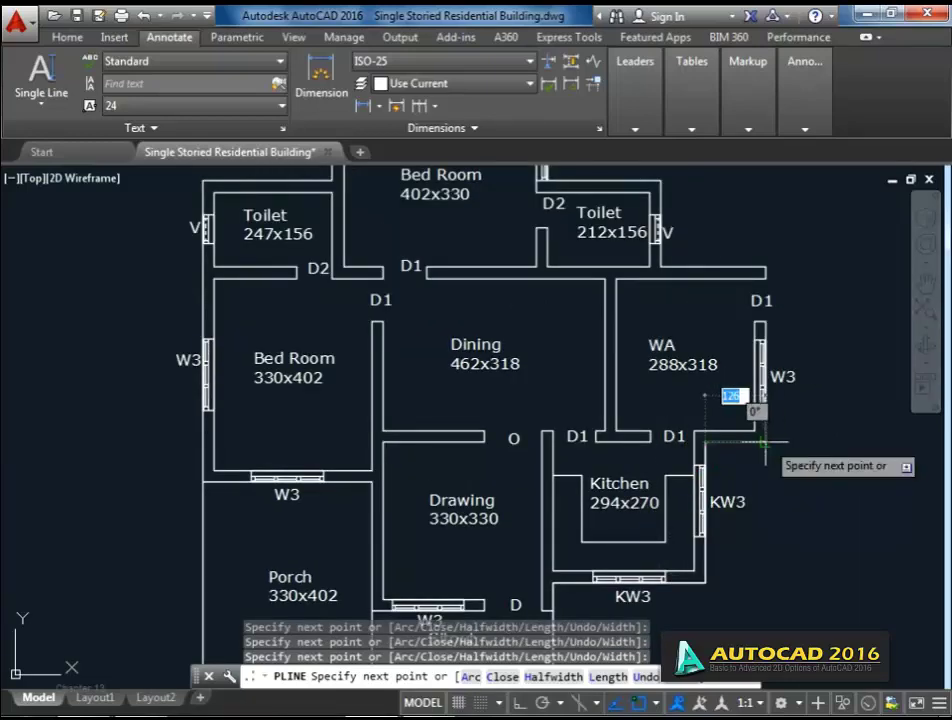
pyautogui.click(765, 441)
pyautogui.moveTo(793, 234); pyautogui.dragTo(755, 329, button='middle')
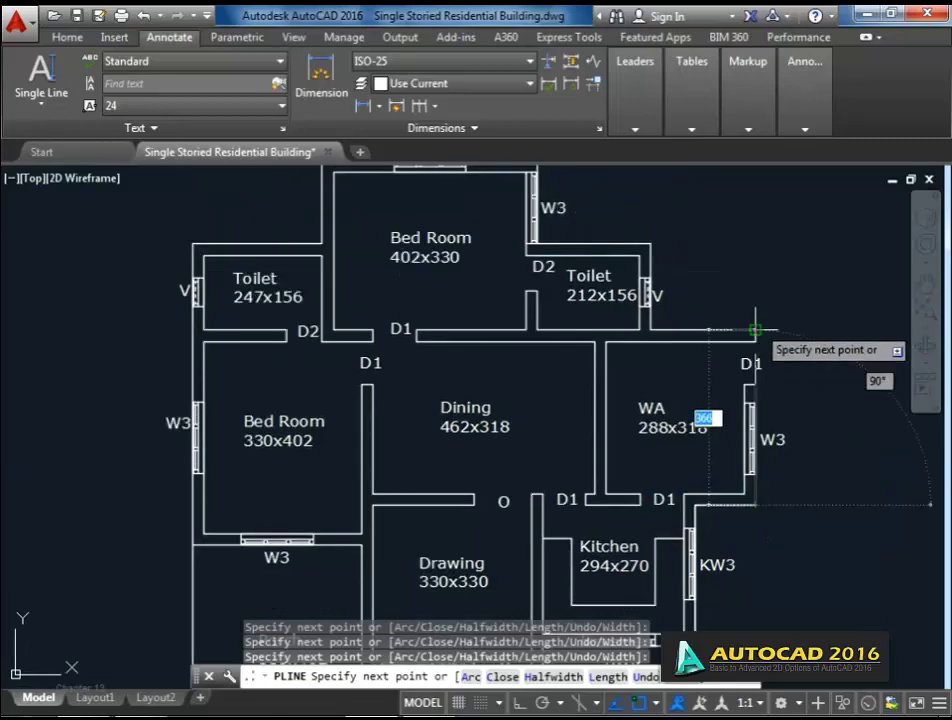
pyautogui.click(755, 329)
pyautogui.moveTo(622, 322); pyautogui.dragTo(641, 367, button='middle')
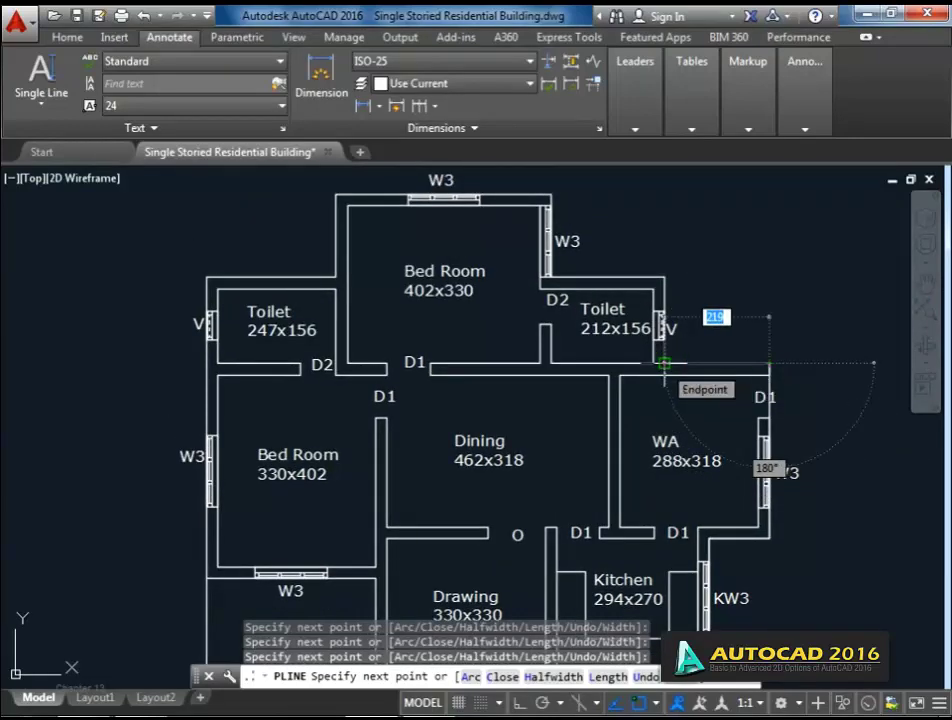
# Continue the polyline around the outer corners of the 212x156 toilet to the wall of the 402x330 bedroom.
pyautogui.click(664, 364)
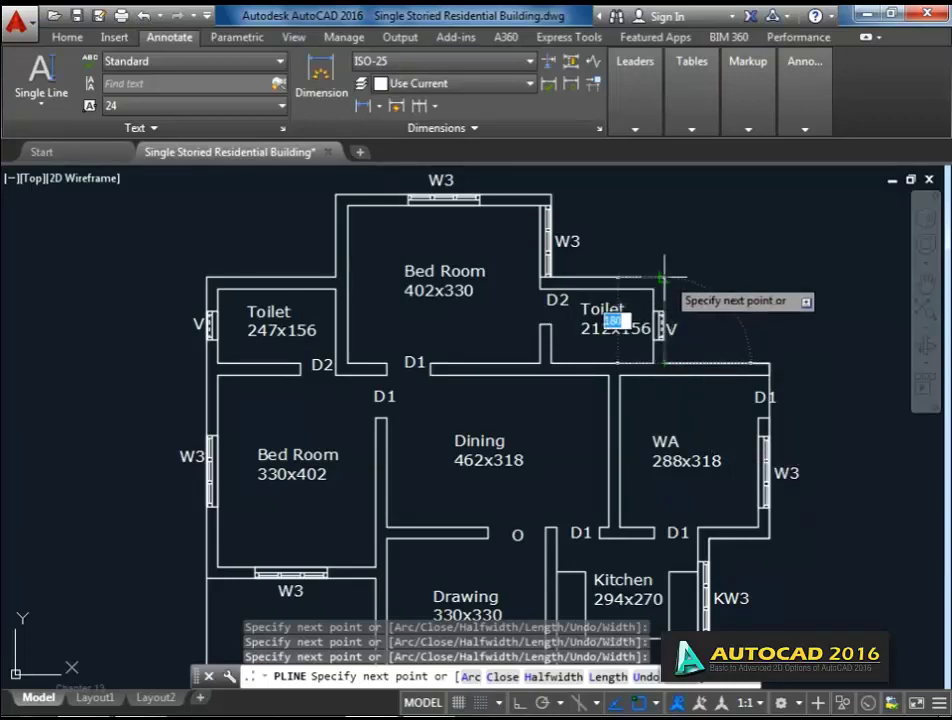
pyautogui.click(660, 277)
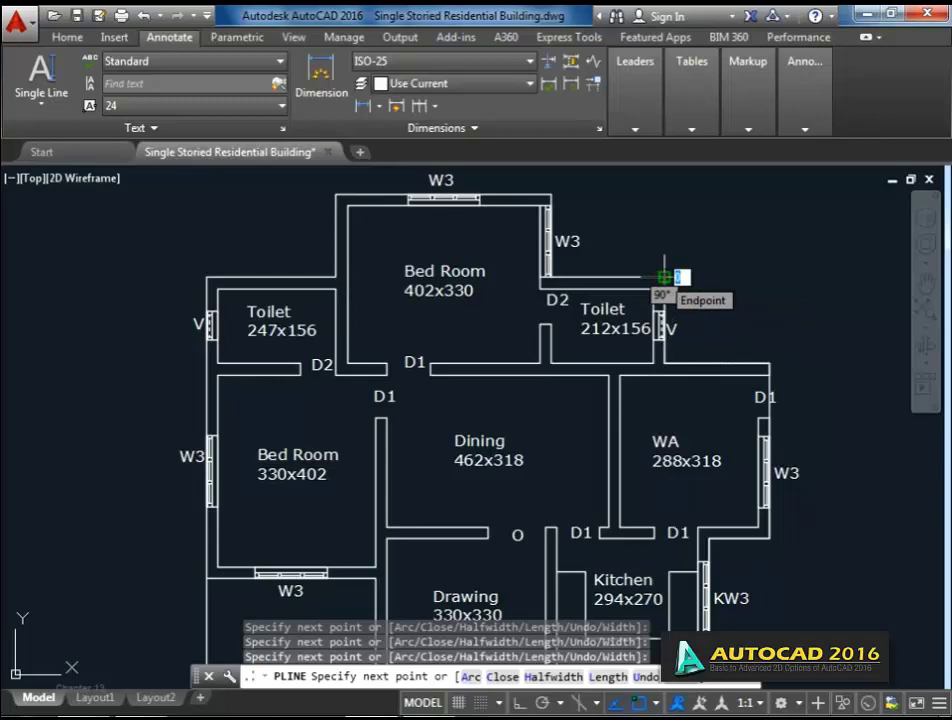
pyautogui.scroll(10, 565, 300)
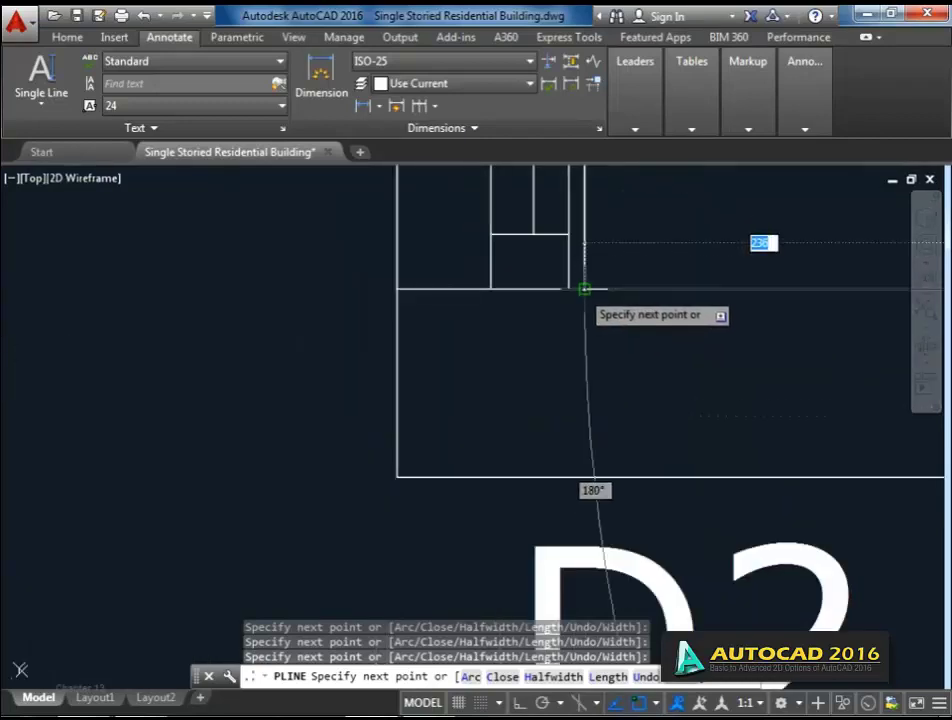
pyautogui.click(584, 289)
pyautogui.scroll(-8, 580, 289)
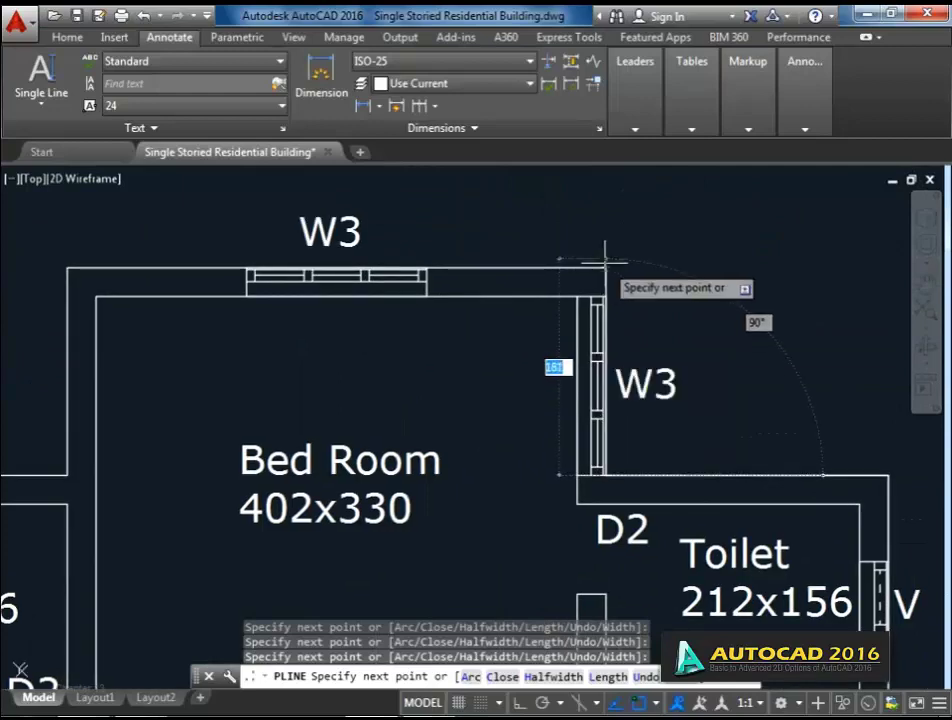
# Continue the polyline around the top corners of the 402x330 bedroom and down to the 247x156 toilet's upper wall.
pyautogui.click(604, 262)
pyautogui.scroll(-8, 590, 300)
pyautogui.scroll(4, 484, 350)
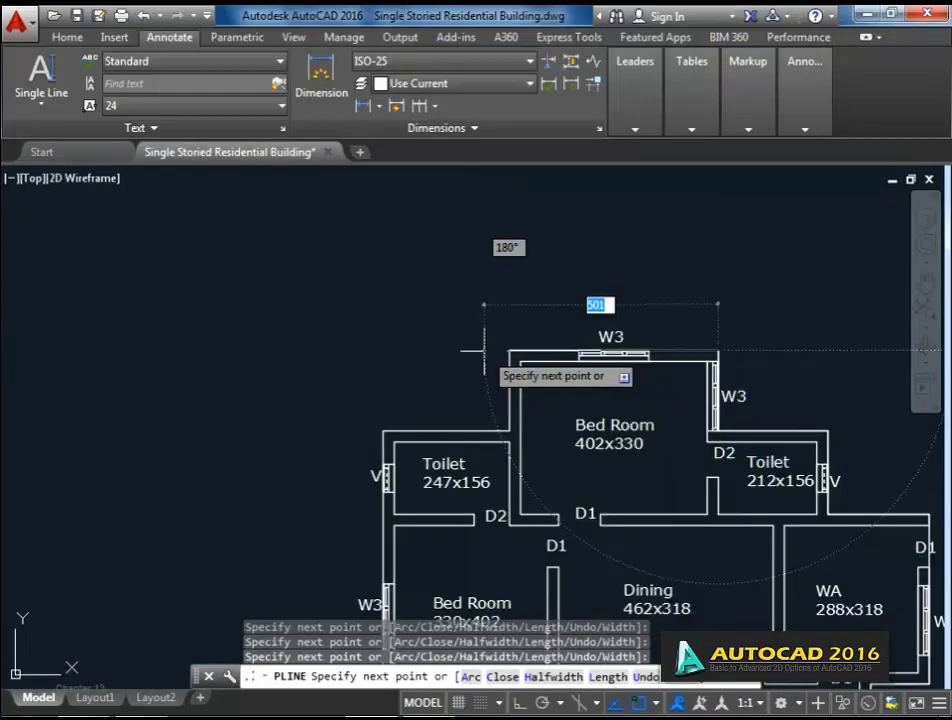
pyautogui.click(510, 350)
pyautogui.scroll(5, 506, 360)
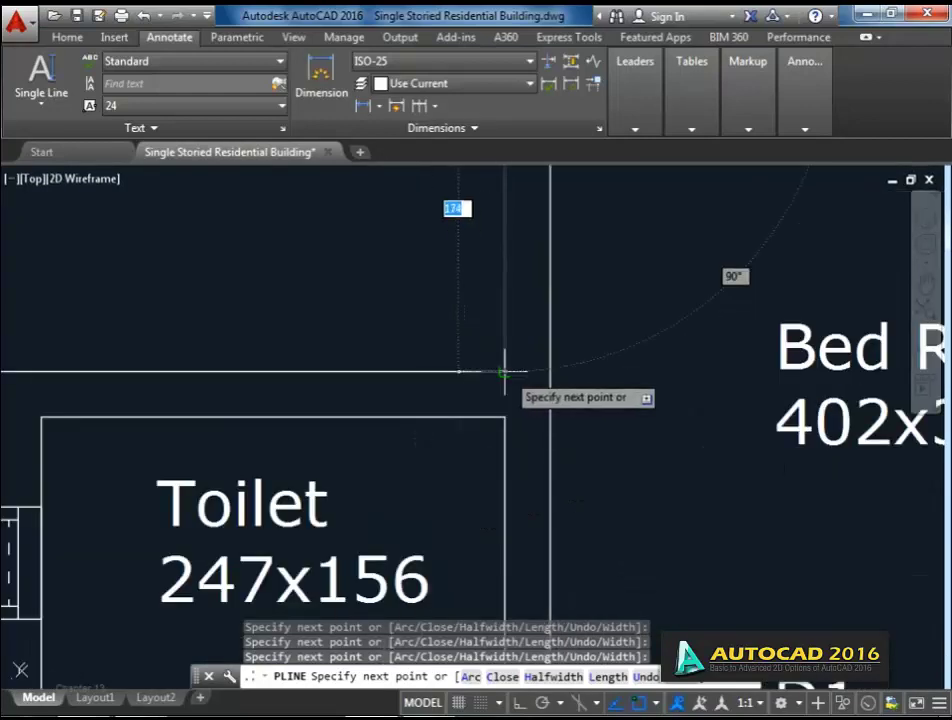
pyautogui.click(503, 372)
pyautogui.scroll(-4, 490, 440)
pyautogui.scroll(1, 463, 393)
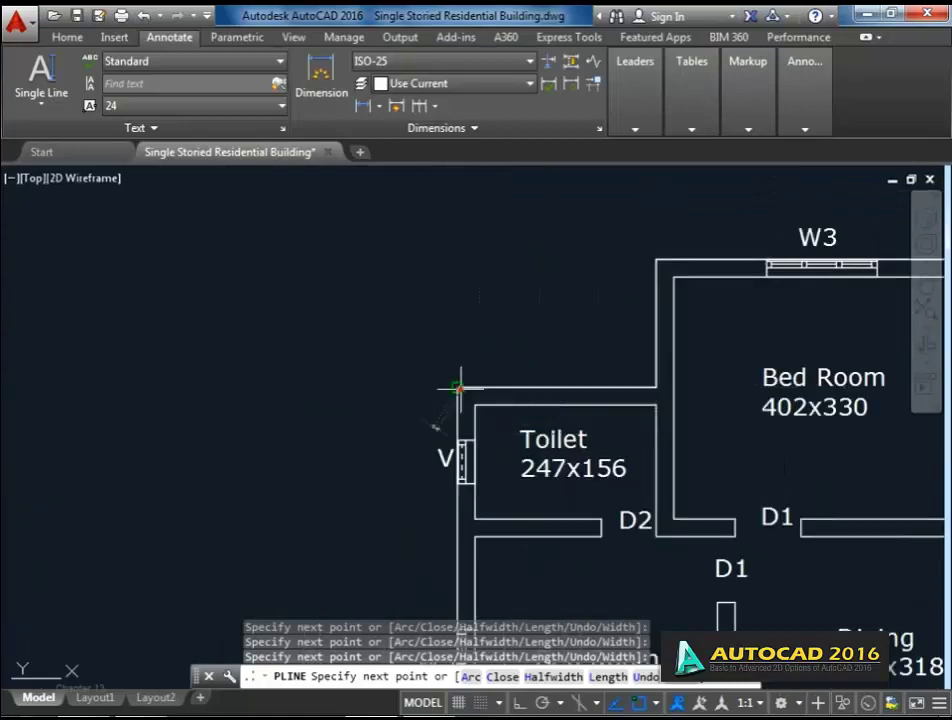
# Trace the polyline down the outer left wall and along the porch's upper edge, close it, and check the finished outline.
pyautogui.click(459, 389)
pyautogui.scroll(-6, 490, 390)
pyautogui.scroll(8, 496, 427)
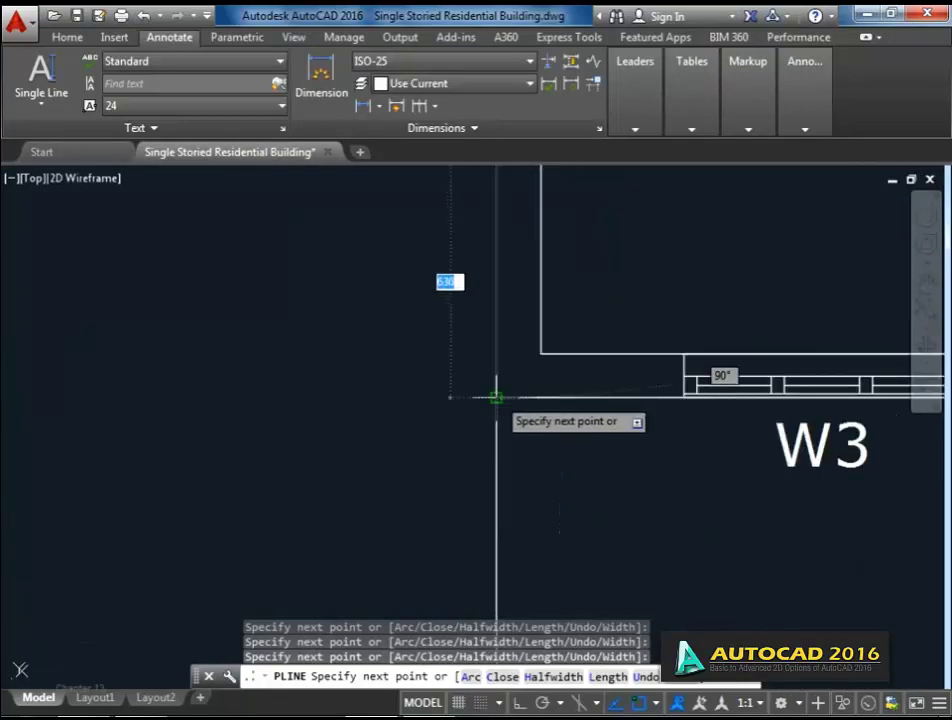
pyautogui.scroll(-4, 574, 478)
pyautogui.scroll(1, 589, 486)
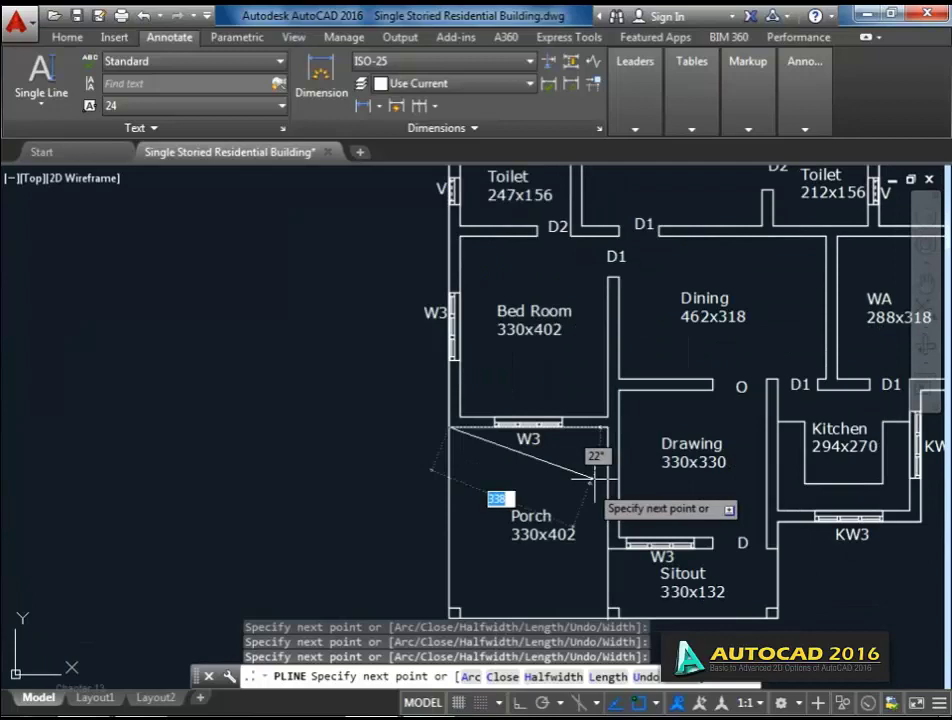
pyautogui.click(607, 427)
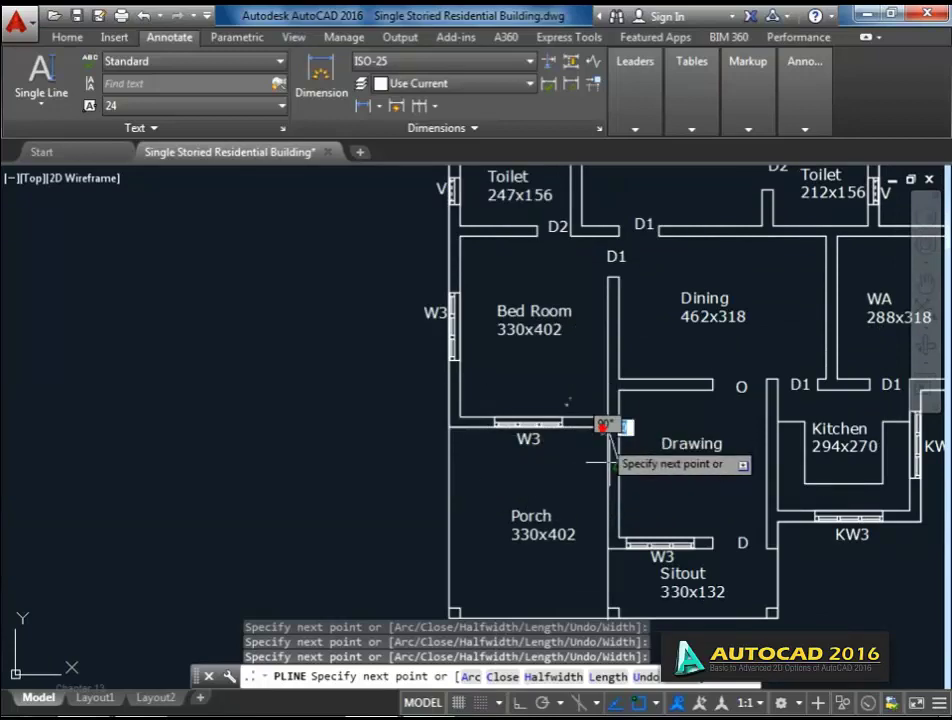
pyautogui.moveTo(607, 530); pyautogui.dragTo(601, 513, button='middle')
pyautogui.write('c')
pyautogui.press('Return')
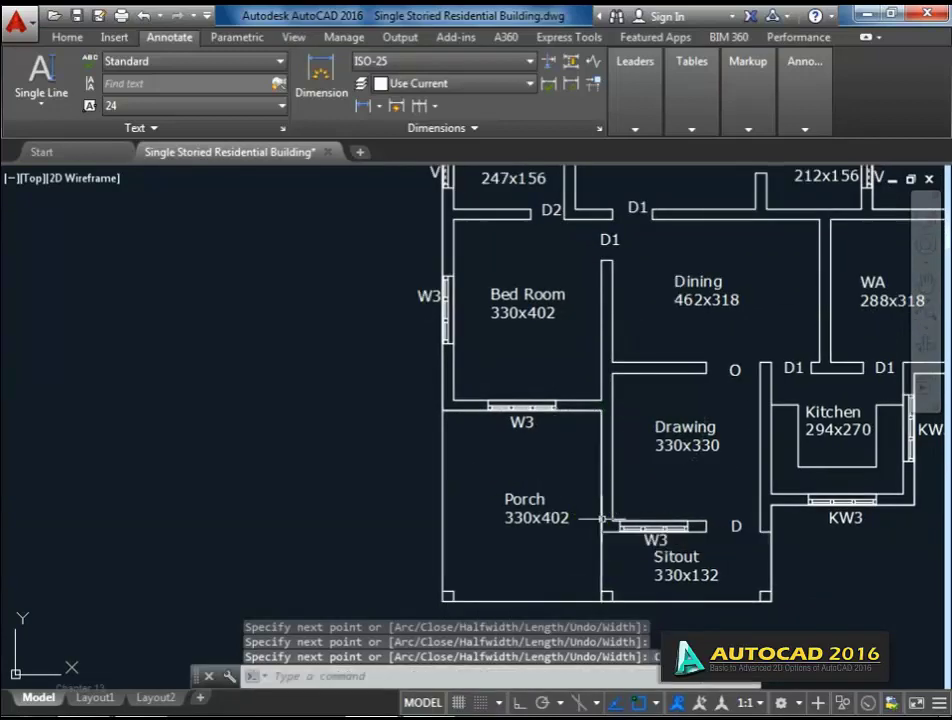
pyautogui.scroll(-3, 601, 519)
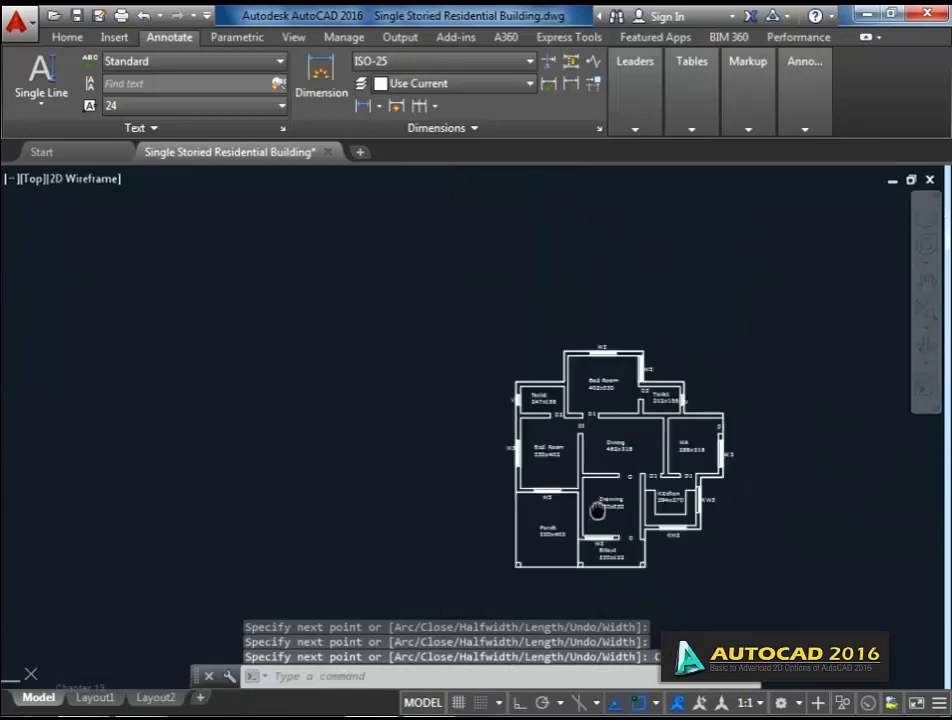
pyautogui.scroll(3, 620, 526)
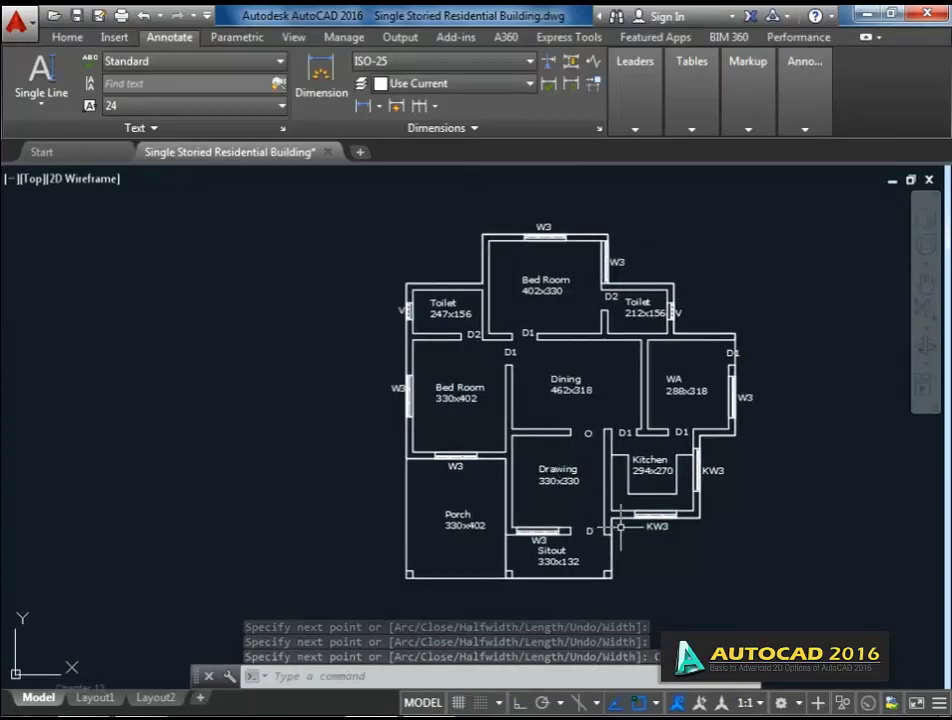
pyautogui.click(612, 540)
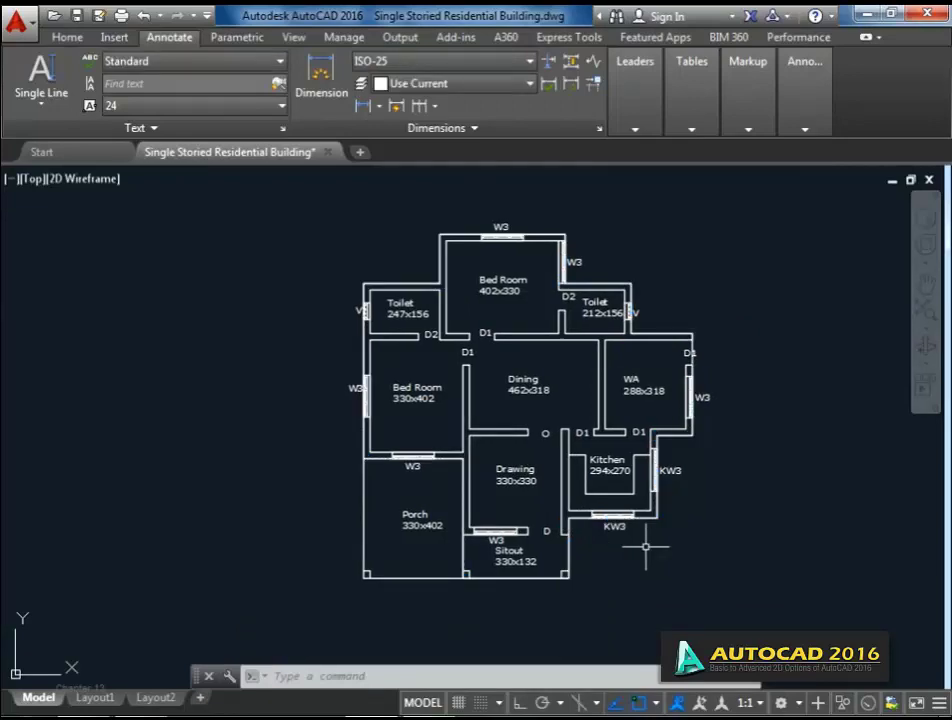
# Offset the closed building outline outward by 6.
pyautogui.write('o')
pyautogui.press('Return')
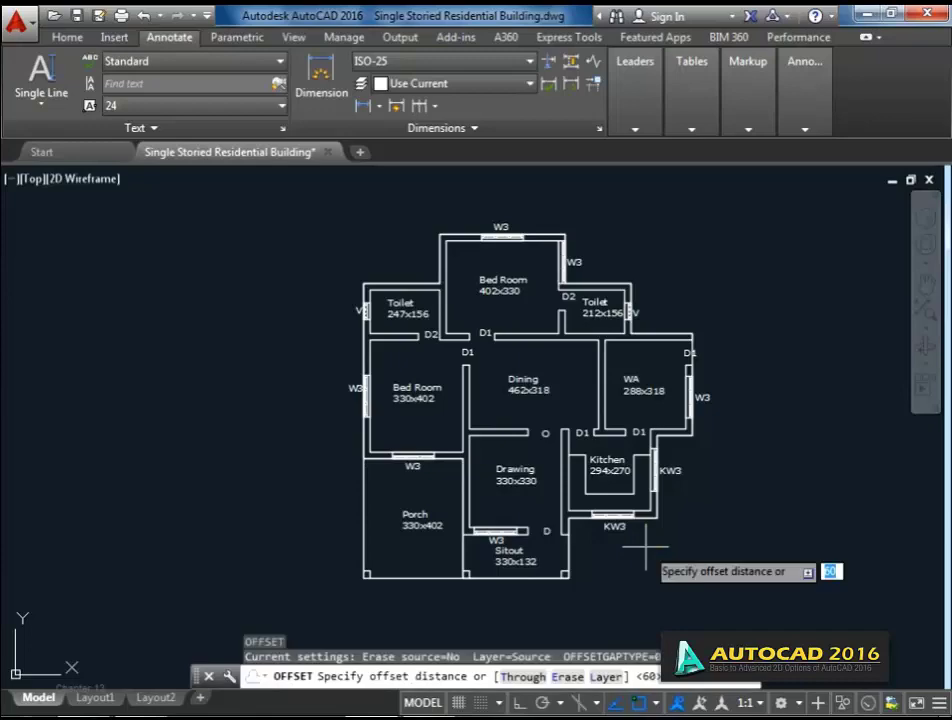
pyautogui.write('6')
pyautogui.press('Return')
pyautogui.scroll(6, 525, 582)
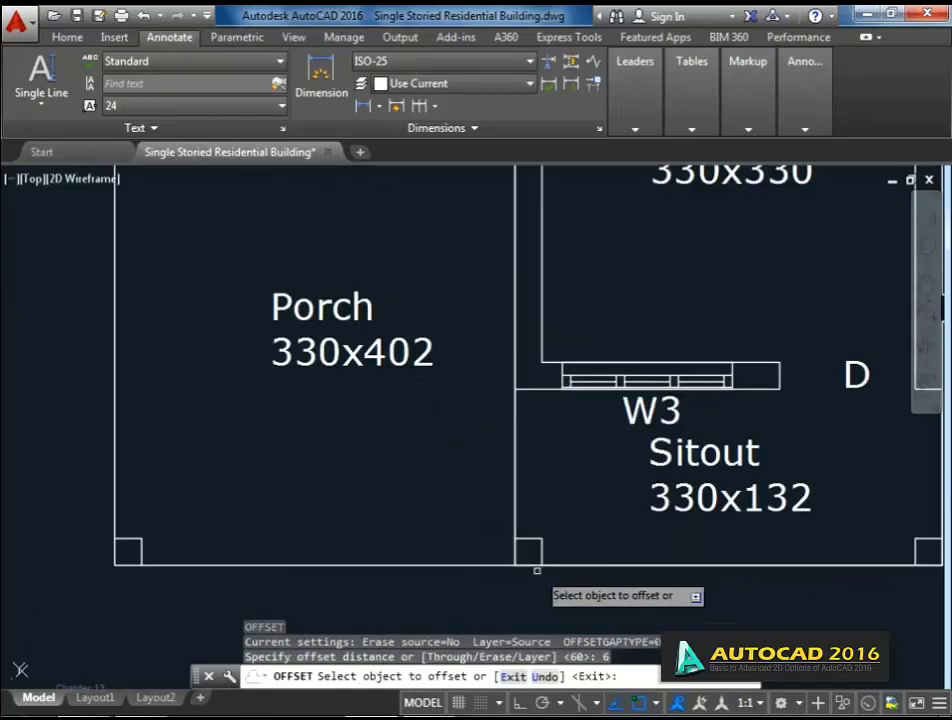
pyautogui.click(562, 566)
pyautogui.scroll(-6, 557, 599)
pyautogui.scroll(4, 597, 560)
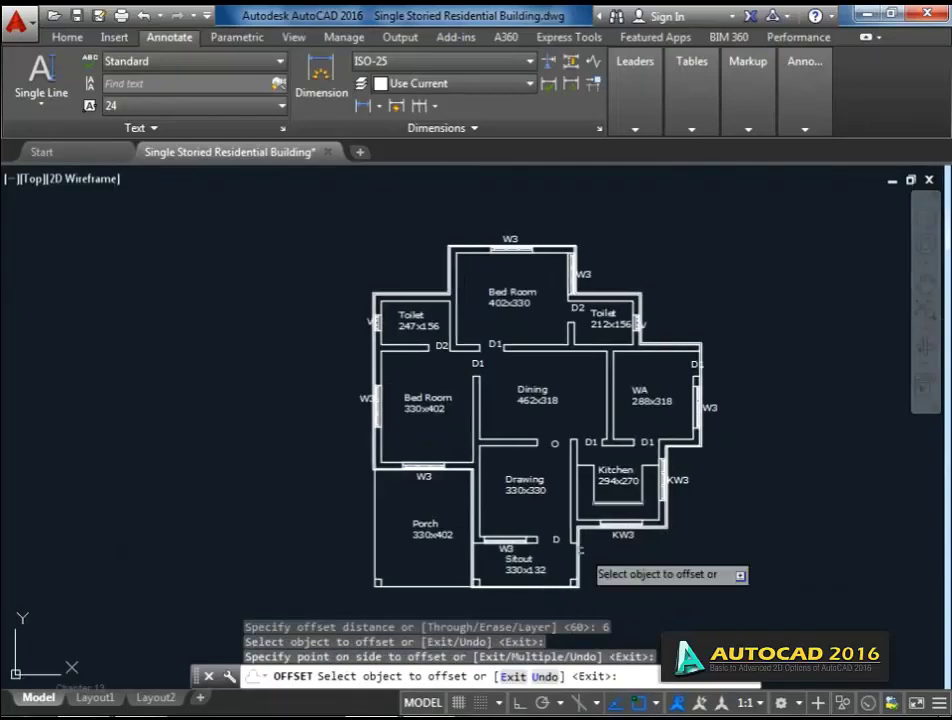
pyautogui.click(605, 542)
# Trim the porch's front line between the building outline and its offset at the Sitout corner, using both outlines as cutting edges.
pyautogui.scroll(4, 401, 535)
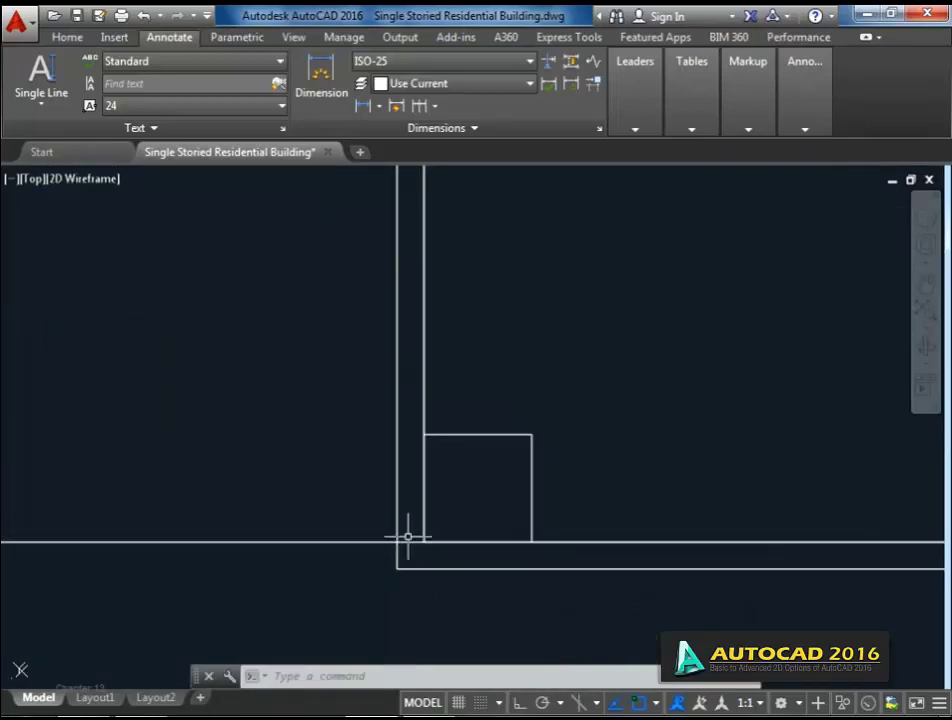
pyautogui.write('tr')
pyautogui.press('Return')
pyautogui.click(450, 497)
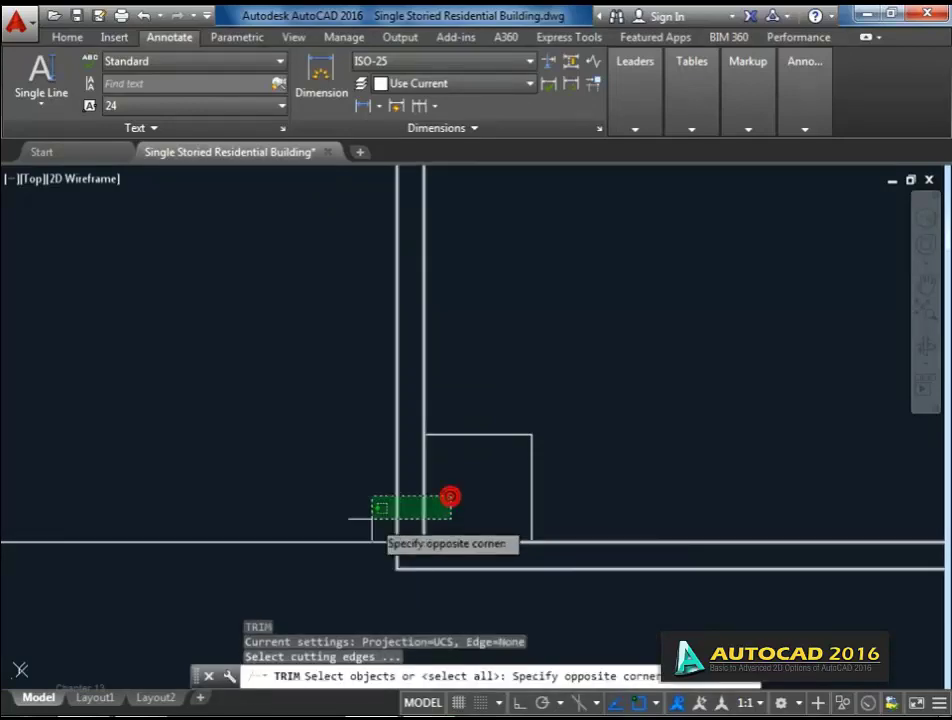
pyautogui.click(372, 519)
pyautogui.press('Return')
pyautogui.scroll(3, 411, 527)
pyautogui.click(396, 583)
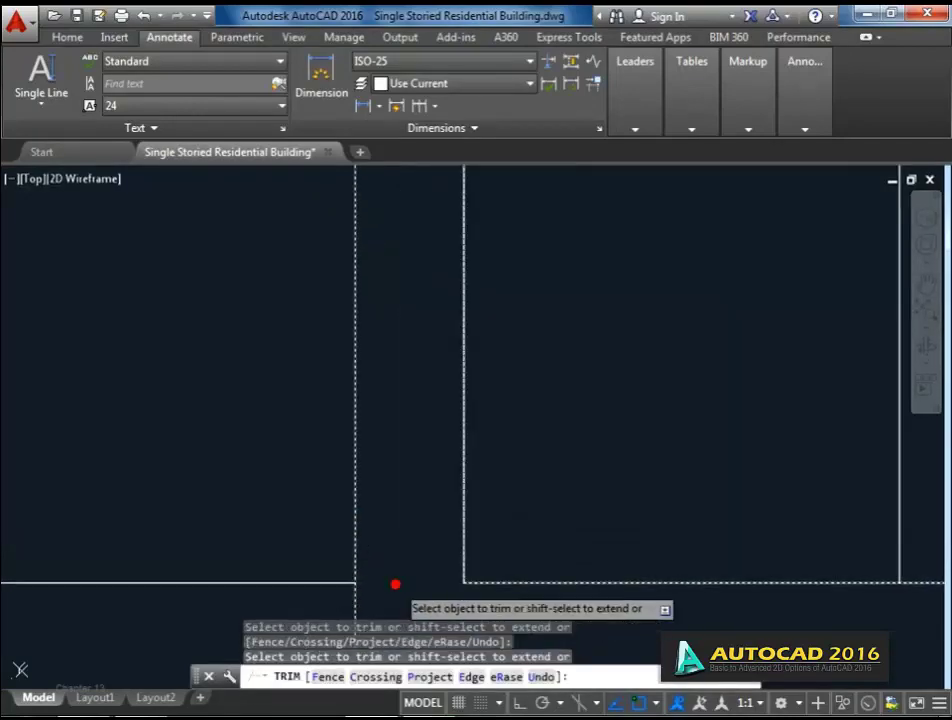
# Trim the porch's left line between the building outline and its offset below the 330x402 bedroom, and end trimming.
pyautogui.scroll(-5, 395, 584)
pyautogui.scroll(6, 285, 450)
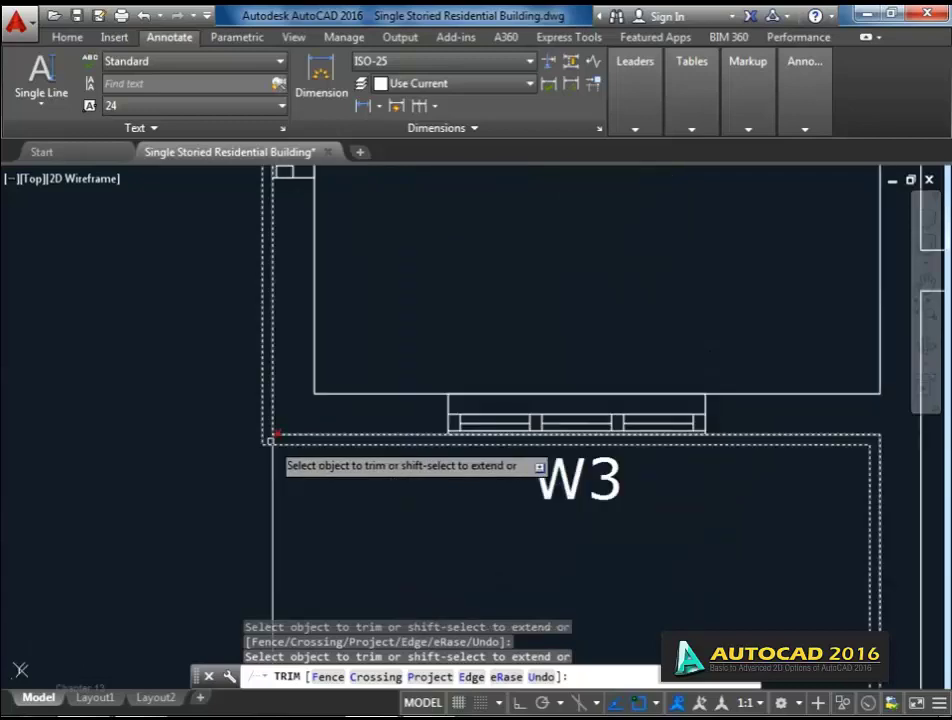
pyautogui.scroll(4, 331, 457)
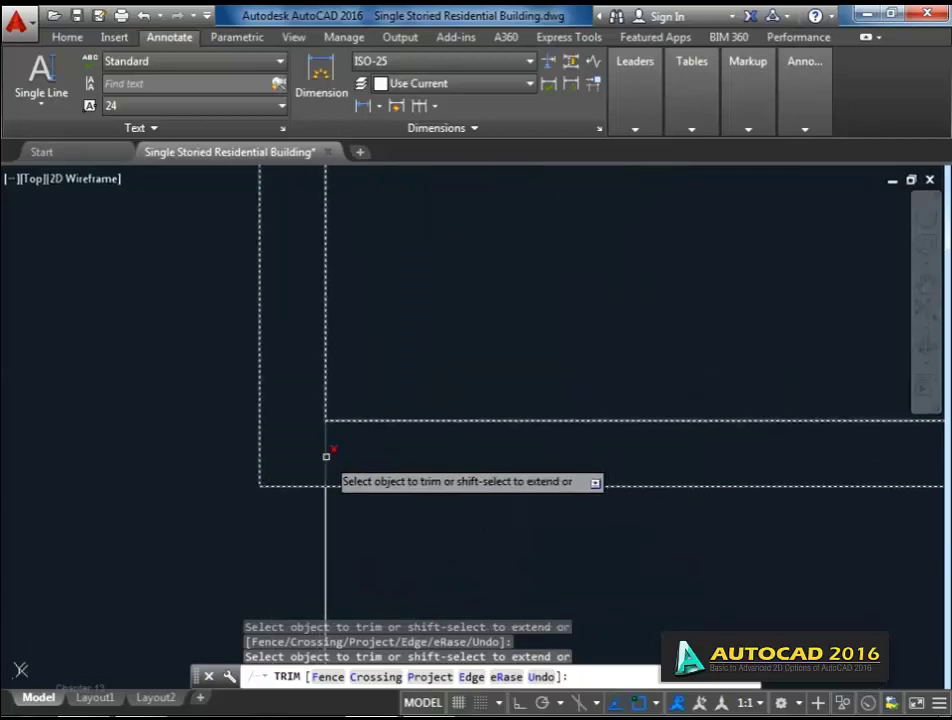
pyautogui.scroll(-6, 330, 455)
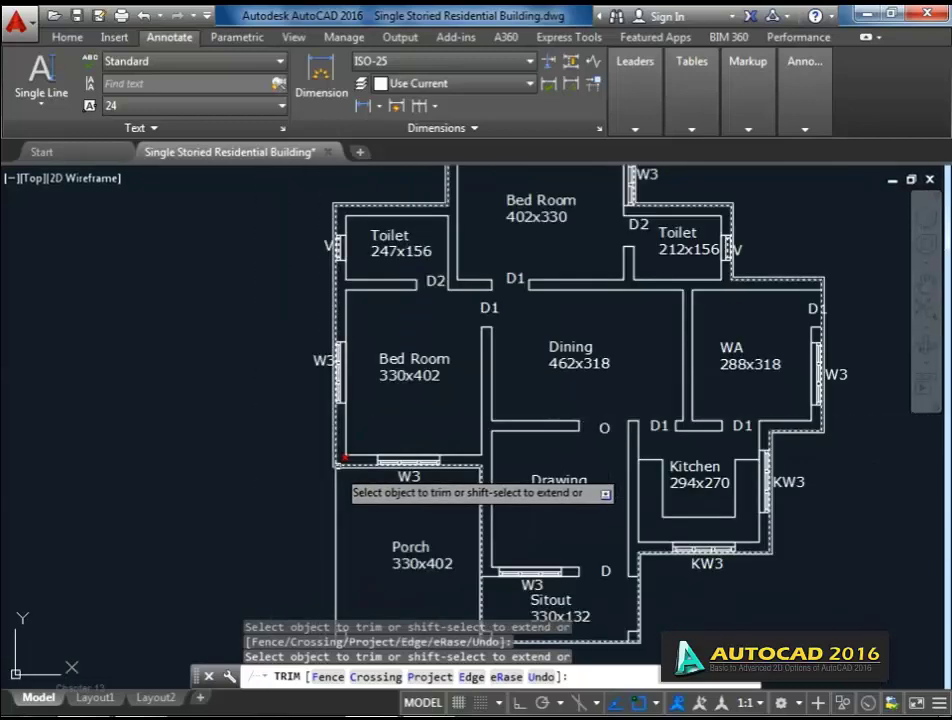
pyautogui.press('Escape')
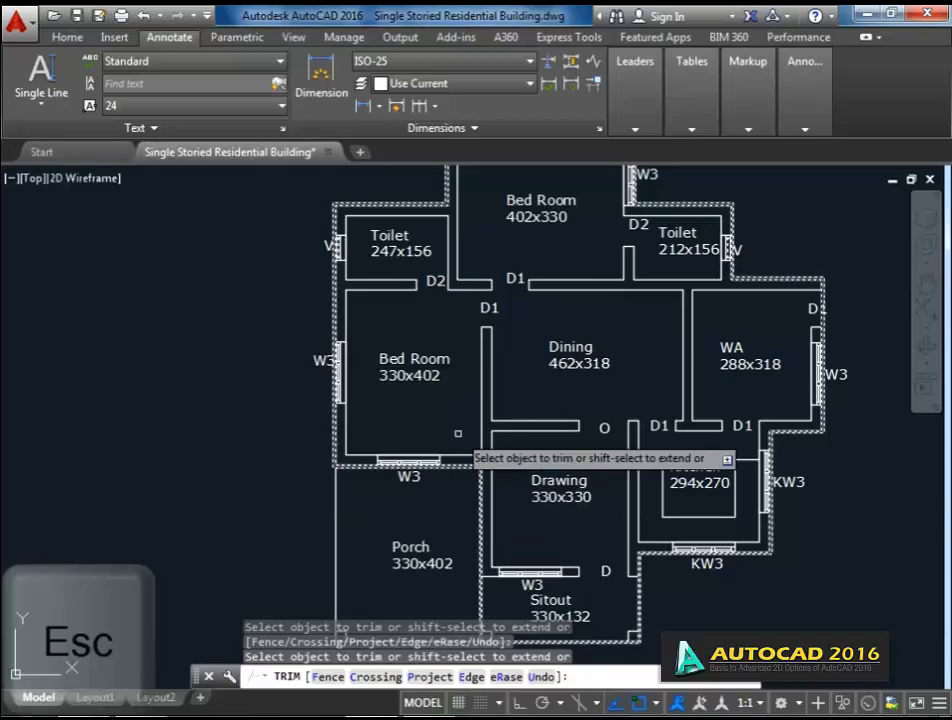
pyautogui.moveTo(458, 433); pyautogui.dragTo(411, 450, button='middle')
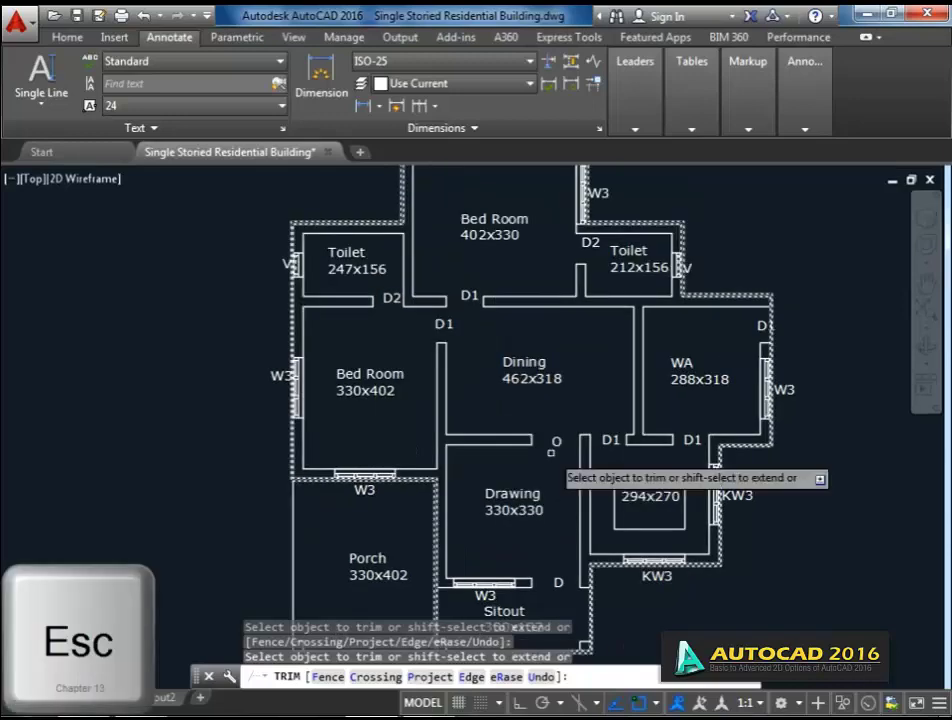
# End trimming and delete the inner traced building outline, picked along the WA room's outer wall.
pyautogui.press('Escape')
pyautogui.scroll(6, 676, 296)
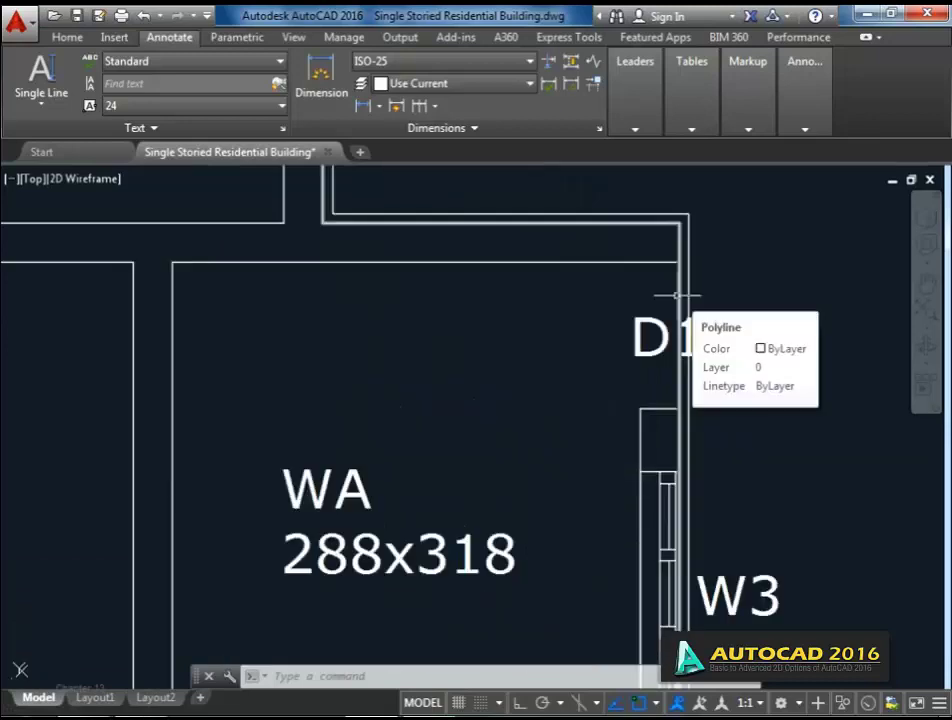
pyautogui.click(677, 295)
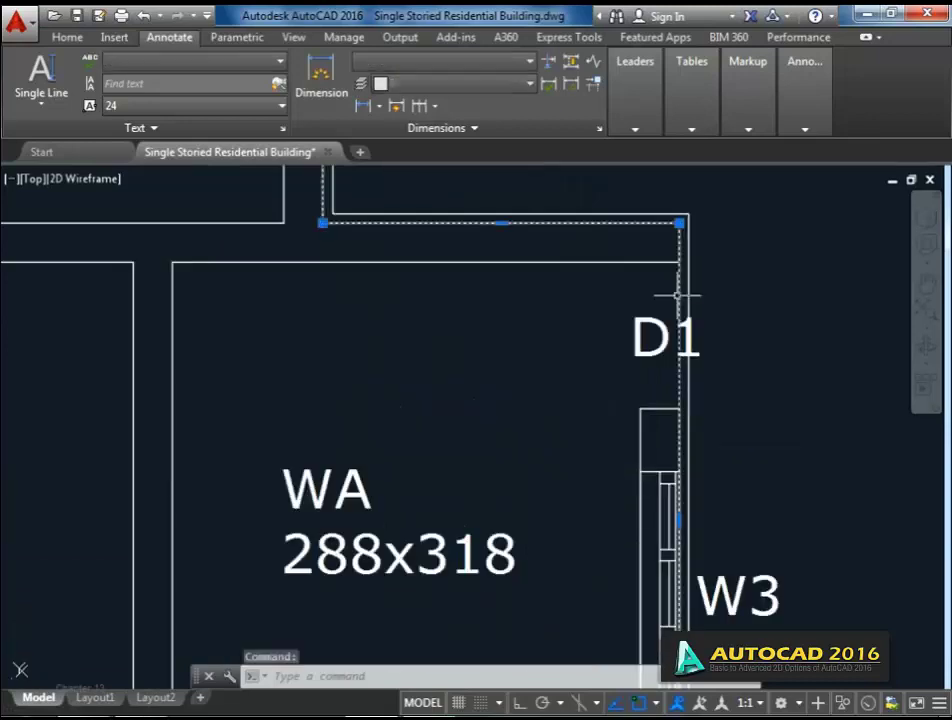
pyautogui.press('Delete')
pyautogui.scroll(-8, 516, 389)
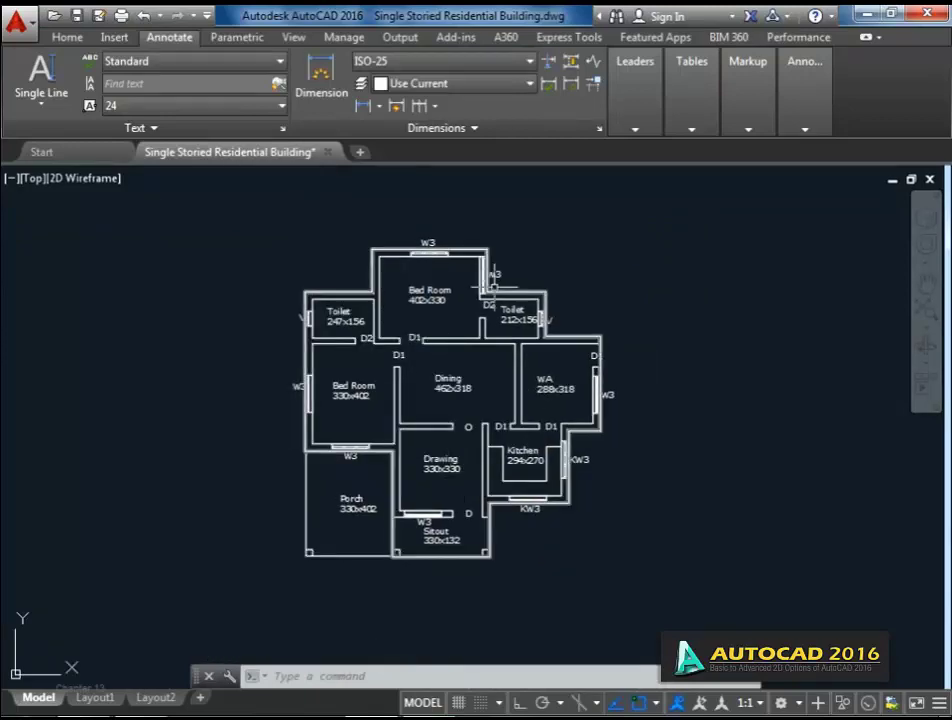
# Start a polyline at the Porch's outer front corner and run it along the front edge to the Sitout's outer corner.
pyautogui.write('PL')
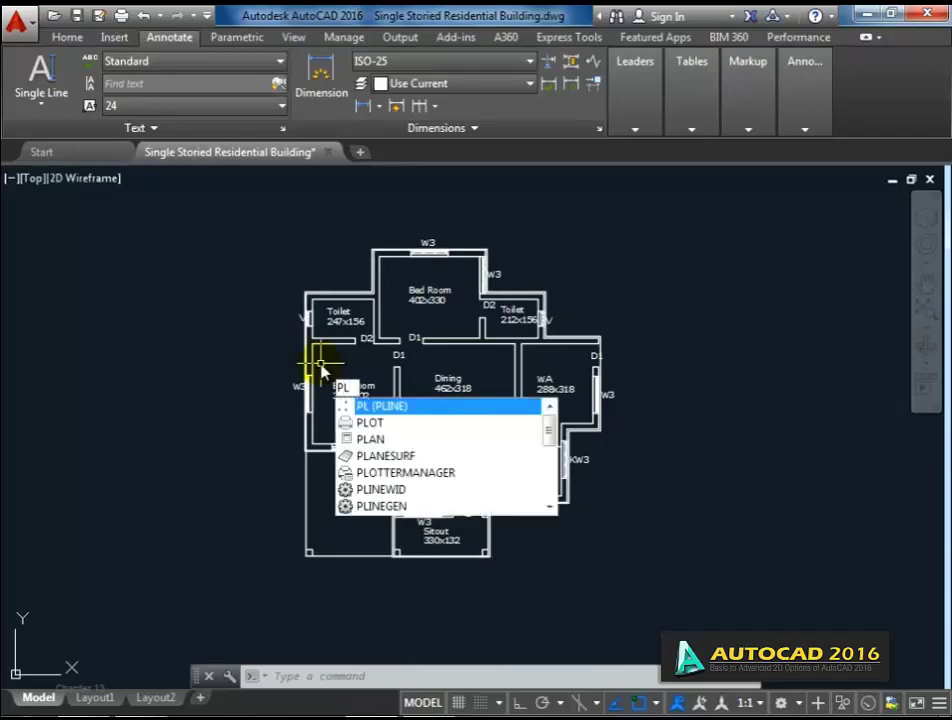
pyautogui.press('Return')
pyautogui.scroll(8, 285, 562)
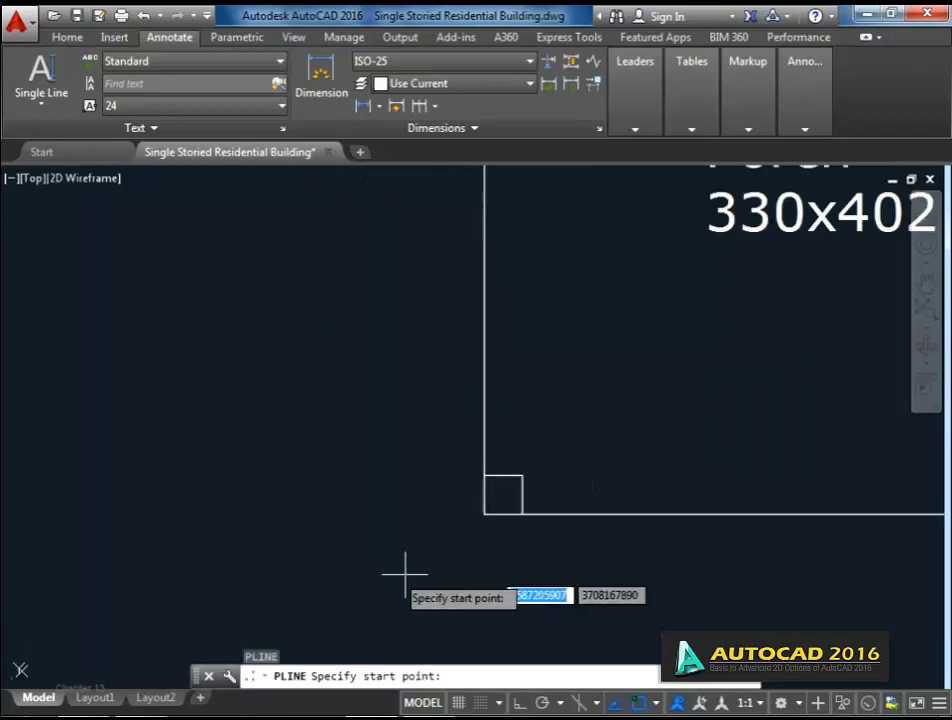
pyautogui.click(487, 515)
pyautogui.scroll(-8, 487, 515)
pyautogui.scroll(8, 505, 602)
pyautogui.moveTo(582, 615); pyautogui.dragTo(299, 480, button='middle')
pyautogui.moveTo(616, 542); pyautogui.dragTo(398, 550, button='middle')
pyautogui.scroll(2, 461, 525)
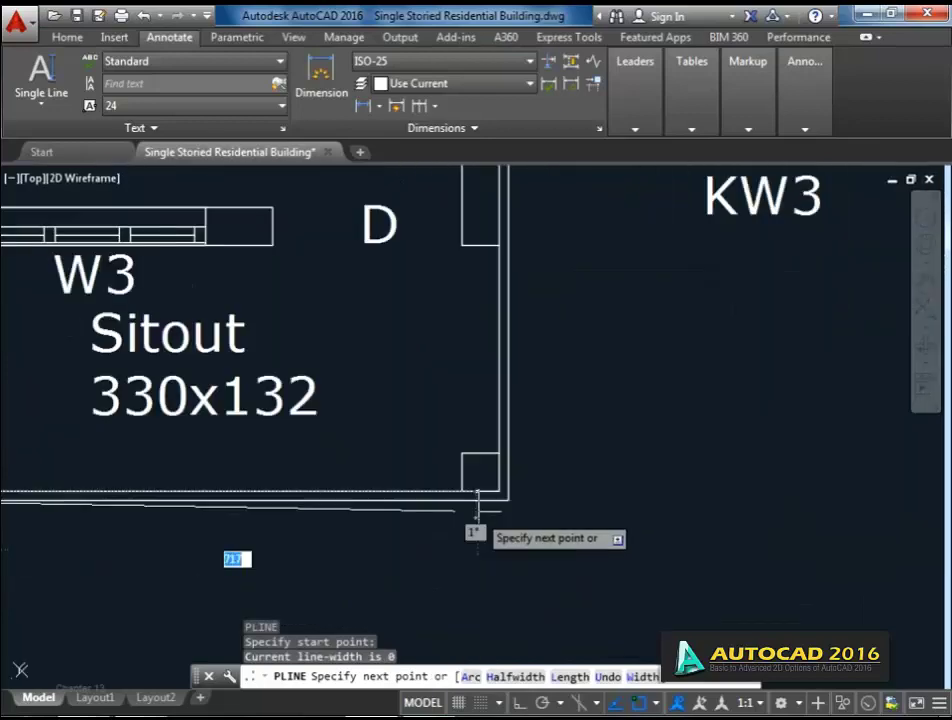
pyautogui.click(499, 492)
pyautogui.scroll(-7, 499, 480)
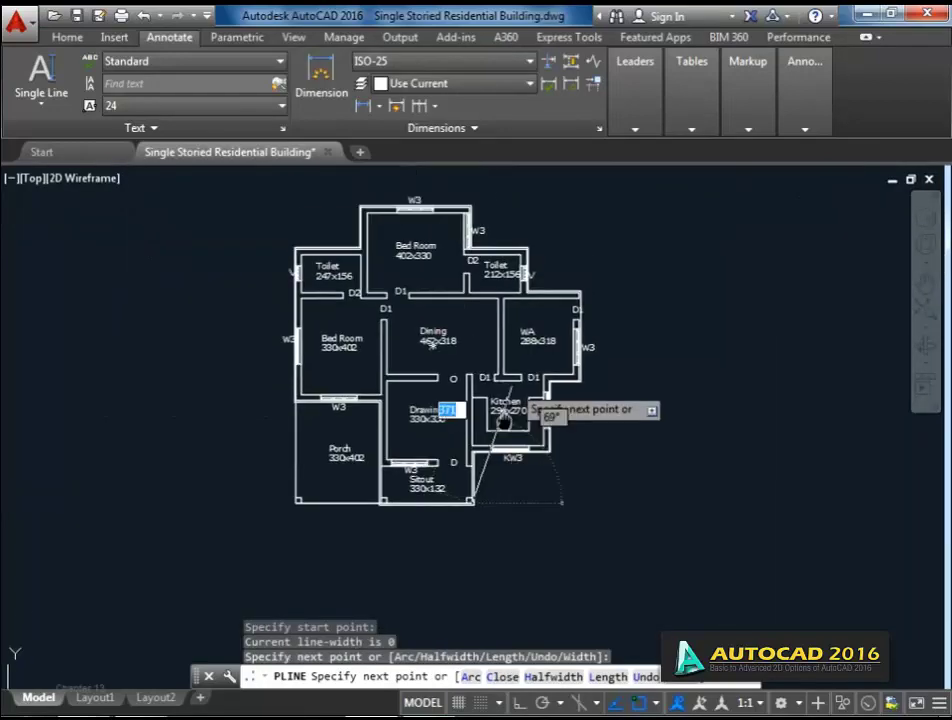
# Continue the polyline up the Sitout's side, along the Kitchen's lower wall and up its outer wall to the WA corner.
pyautogui.scroll(9, 485, 453)
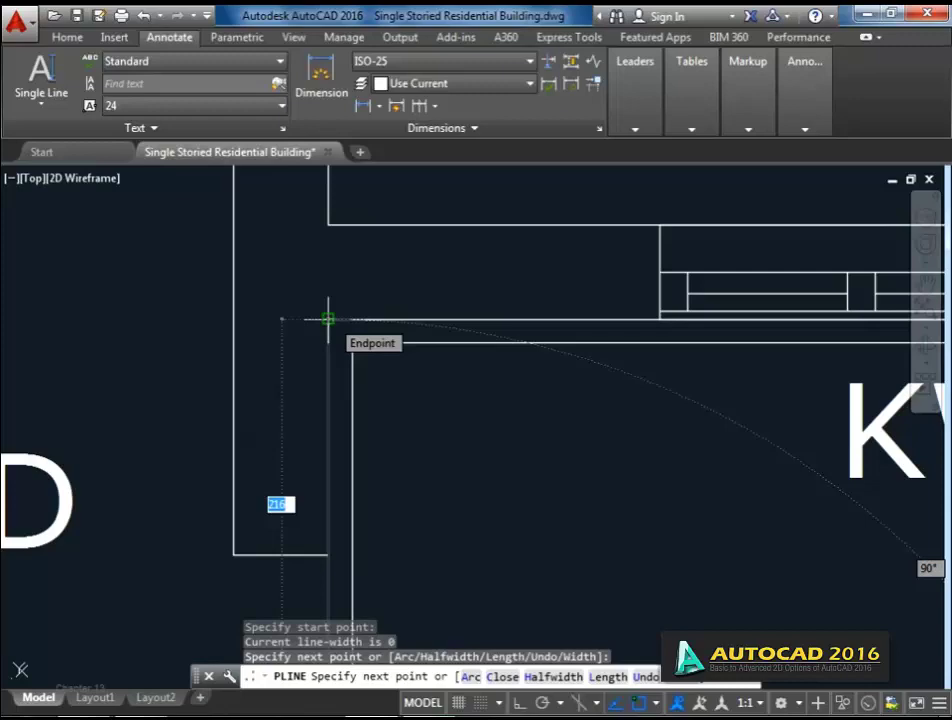
pyautogui.click(328, 319)
pyautogui.scroll(-5, 493, 457)
pyautogui.scroll(7, 480, 448)
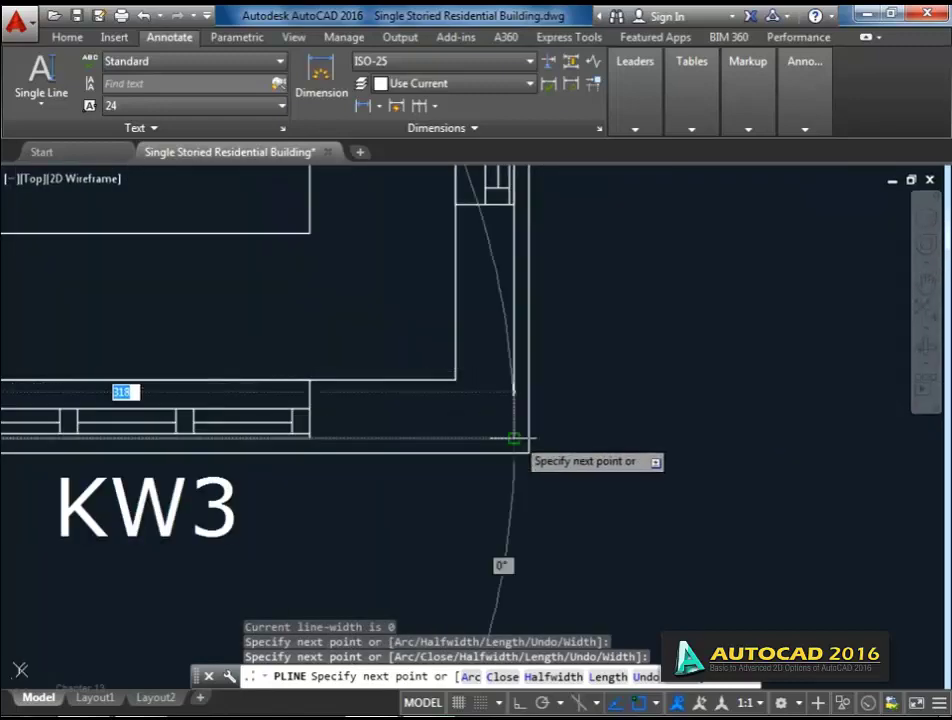
pyautogui.click(513, 438)
pyautogui.scroll(-5, 514, 440)
pyautogui.scroll(4, 489, 378)
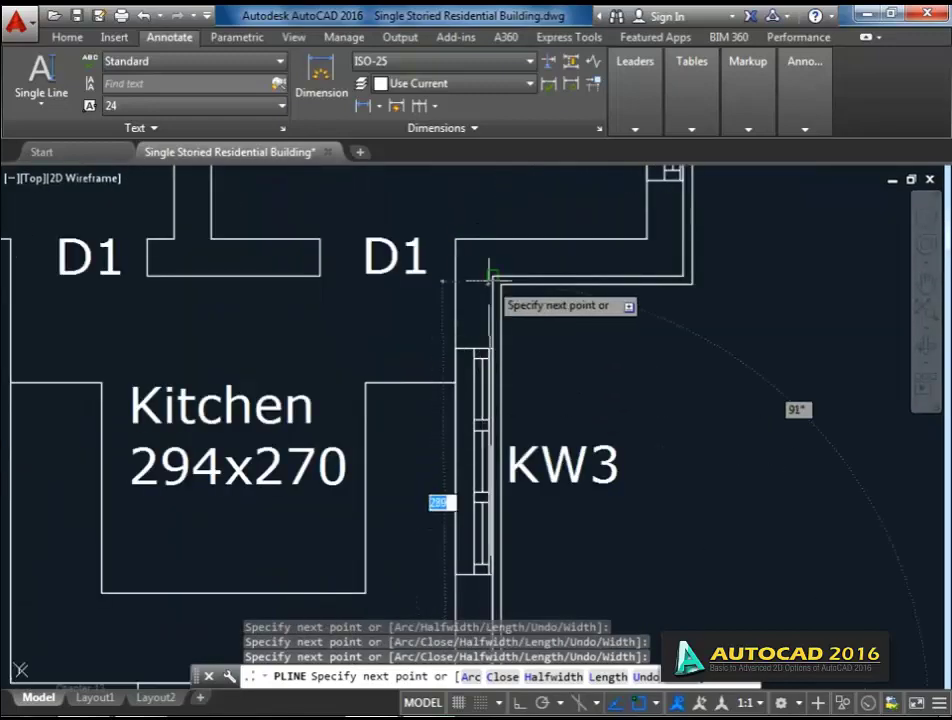
pyautogui.click(492, 276)
# Trace the polyline along the WA room's lower wall and up its outer wall to the upper corner.
pyautogui.moveTo(532, 357); pyautogui.dragTo(457, 472, button='middle')
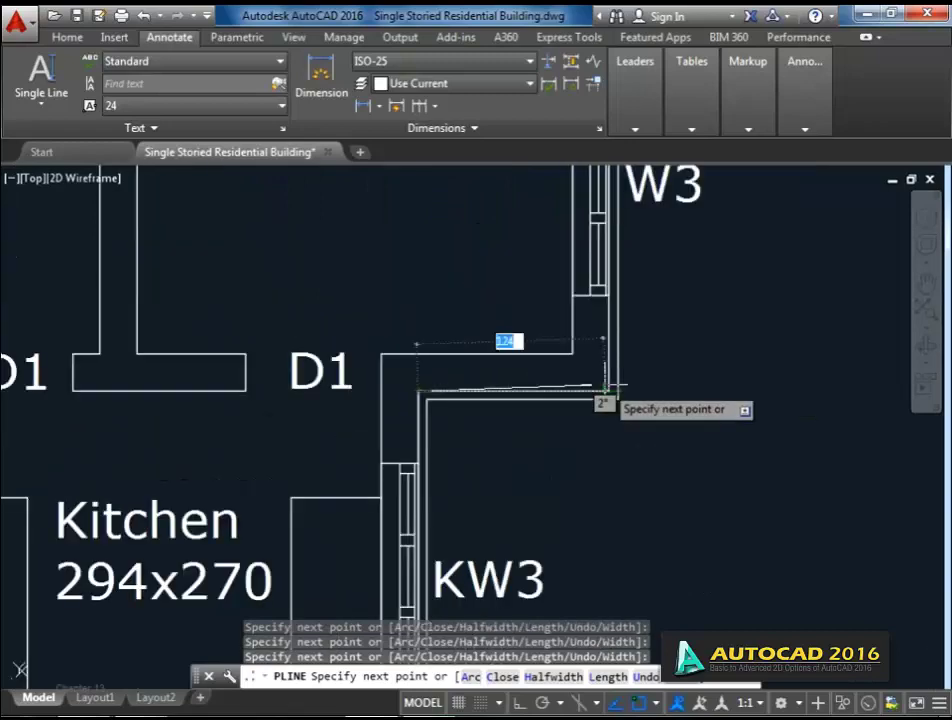
pyautogui.scroll(-5, 607, 390)
pyautogui.scroll(7, 516, 436)
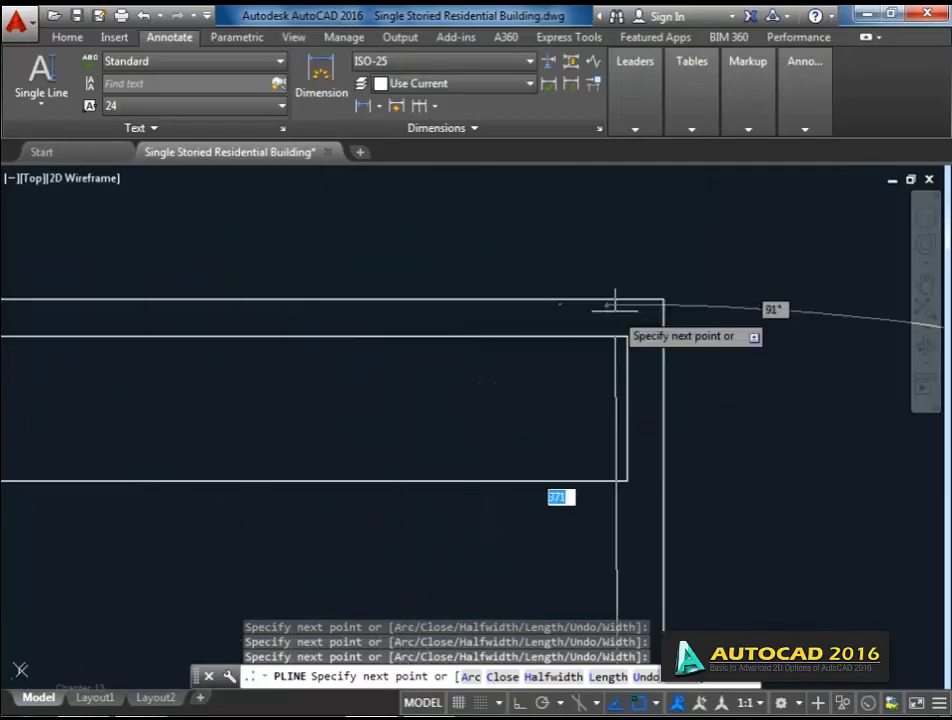
pyautogui.click(626, 336)
pyautogui.scroll(-7, 625, 336)
pyautogui.scroll(4, 287, 452)
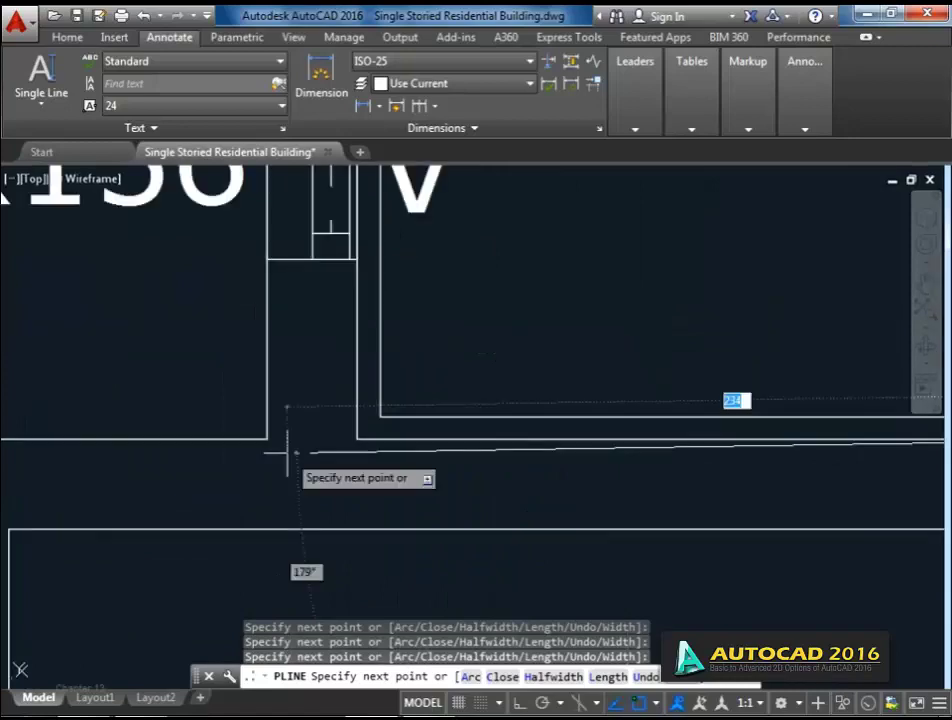
# Trace the polyline around the 212x156 Toilet's outer walls to the corner where it meets the 402x330 Bed Room.
pyautogui.scroll(-3, 350, 437)
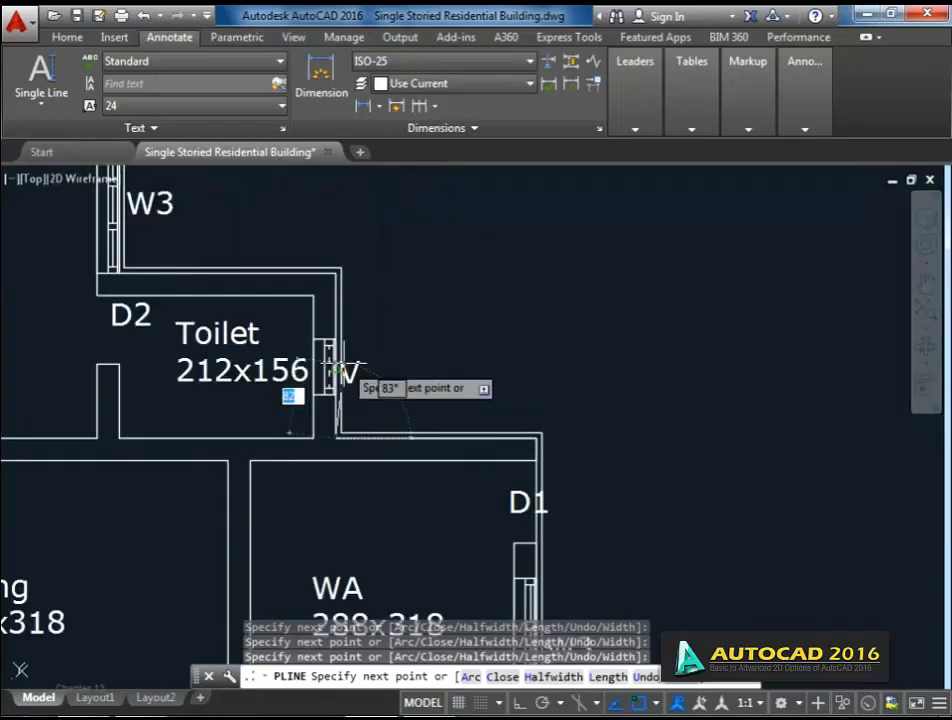
pyautogui.scroll(6, 340, 370)
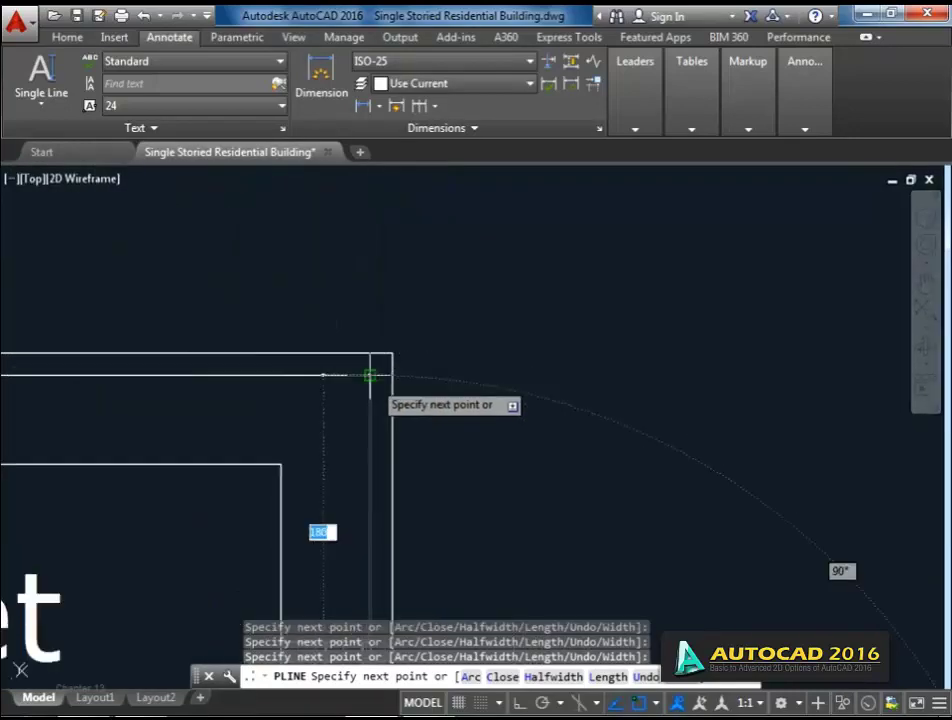
pyautogui.scroll(-6, 255, 428)
pyautogui.scroll(5, 255, 425)
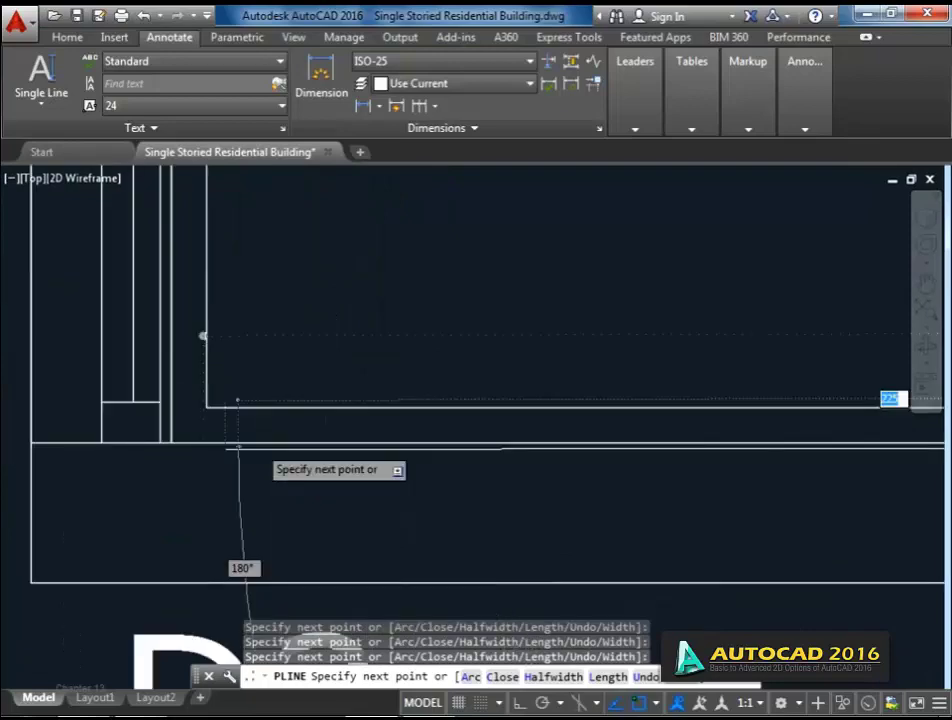
pyautogui.scroll(2, 238, 447)
pyautogui.moveTo(238, 447); pyautogui.dragTo(453, 465, button='middle')
pyautogui.click(295, 463)
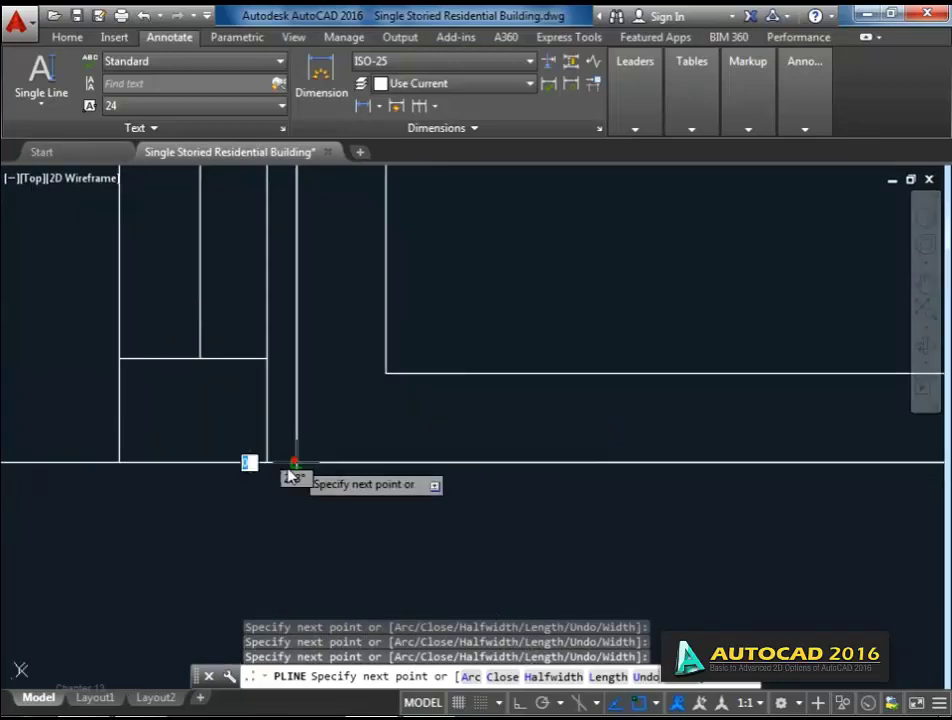
# Trace the polyline up the 402x330 Bed Room's outer wall beside W3 and across its upper wall.
pyautogui.scroll(-6, 295, 463)
pyautogui.moveTo(325, 374); pyautogui.dragTo(393, 567, button='middle')
pyautogui.click(364, 262)
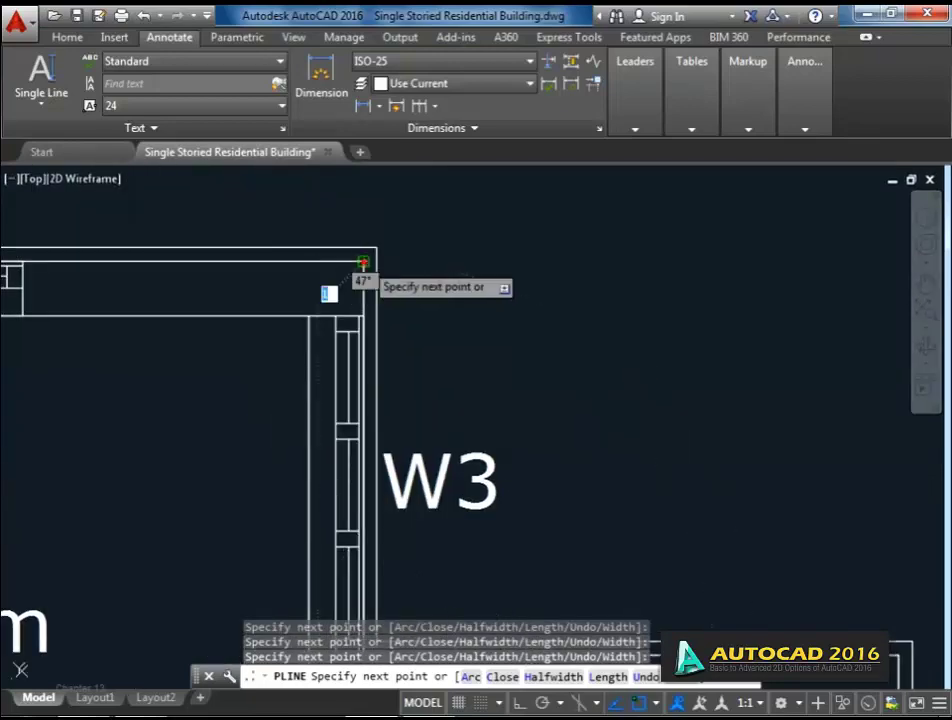
pyautogui.click(363, 262)
pyautogui.scroll(-3, 300, 330)
pyautogui.scroll(4, 300, 335)
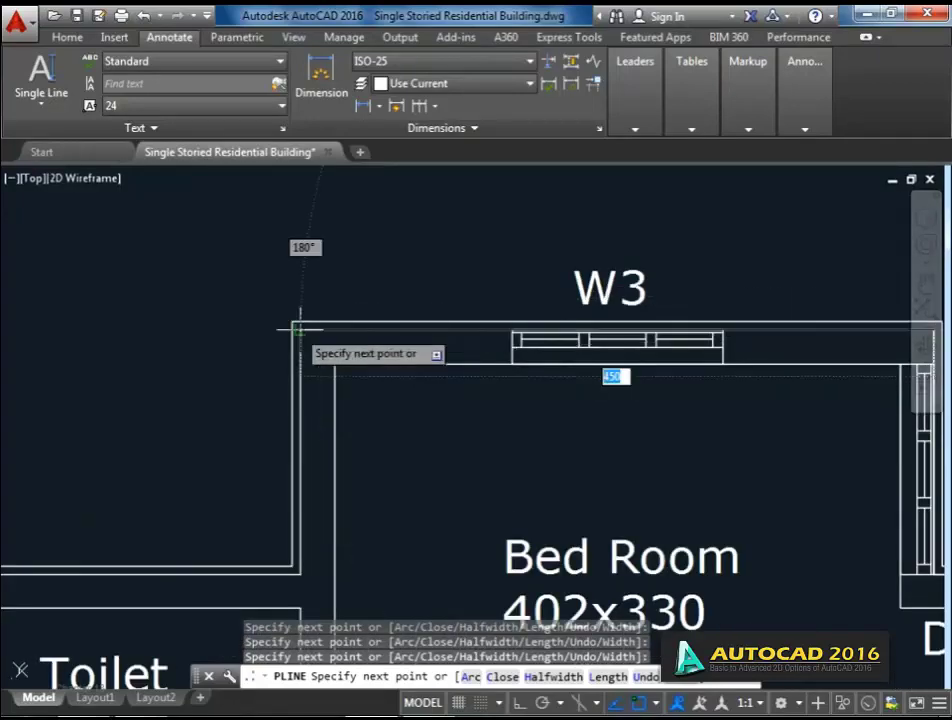
pyautogui.click(300, 329)
# Trace the polyline down to the 247x156 Toilet's upper wall and along it to the outer corner.
pyautogui.moveTo(293, 571); pyautogui.dragTo(355, 477, button='middle')
pyautogui.scroll(2, 360, 480)
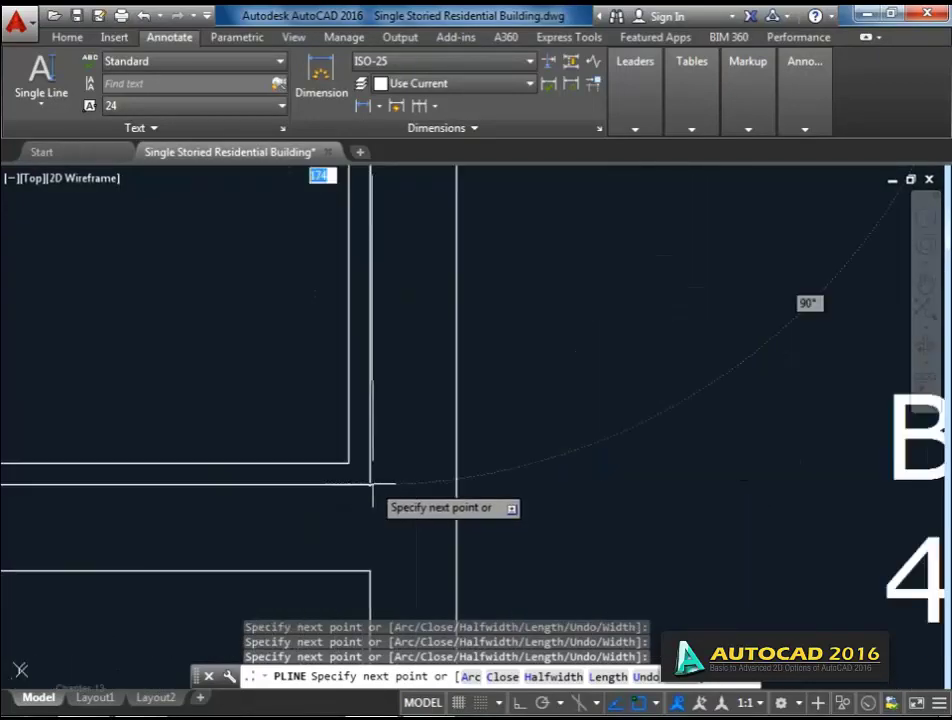
pyautogui.scroll(-4, 374, 489)
pyautogui.scroll(3, 299, 495)
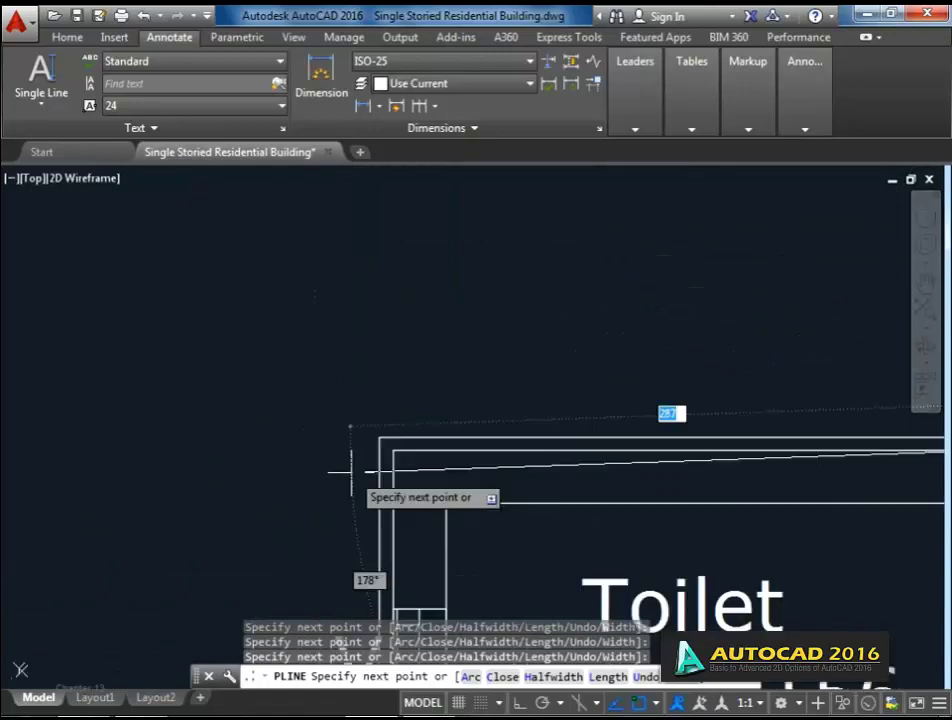
pyautogui.click(392, 450)
# Finish the polyline down the plan's outer left side and the Porch edge back to its starting corner.
pyautogui.scroll(-2, 405, 498)
pyautogui.scroll(-5, 410, 492)
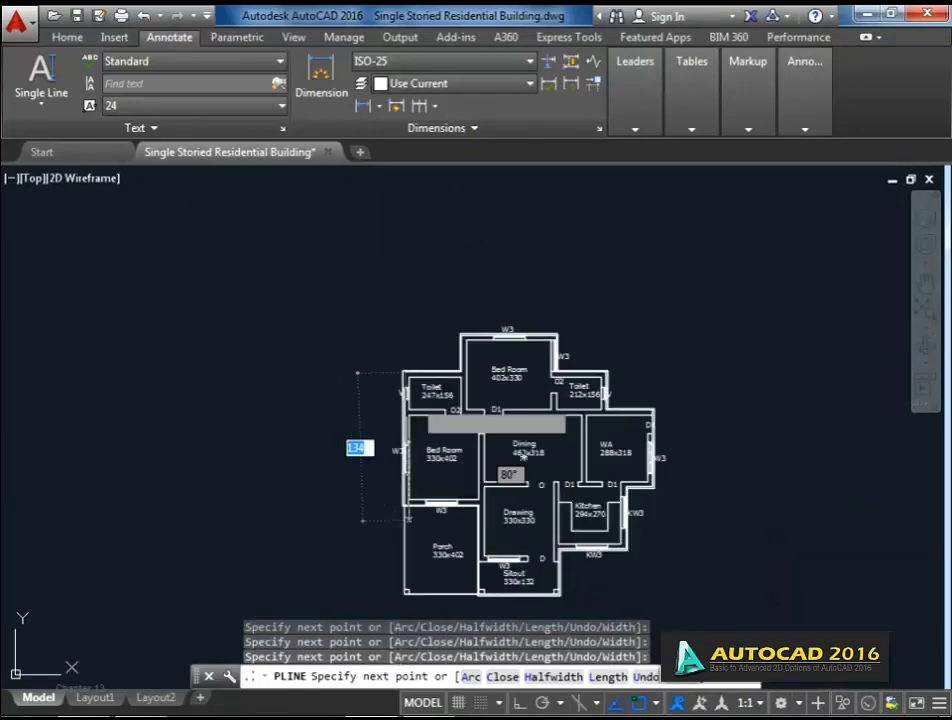
pyautogui.scroll(4, 412, 505)
pyautogui.scroll(-4, 410, 503)
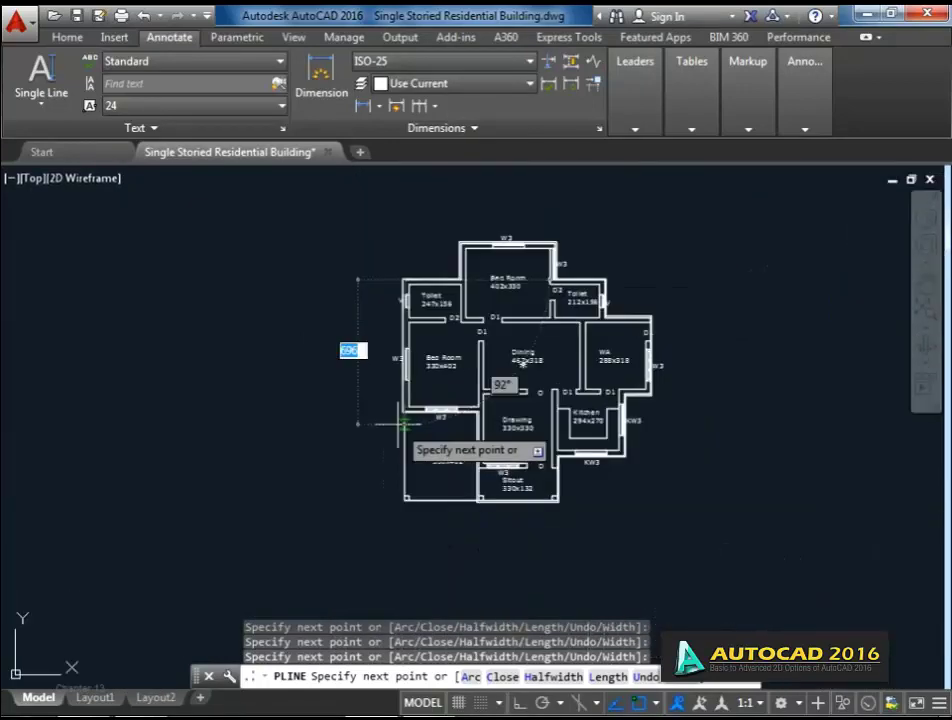
pyautogui.scroll(4, 405, 424)
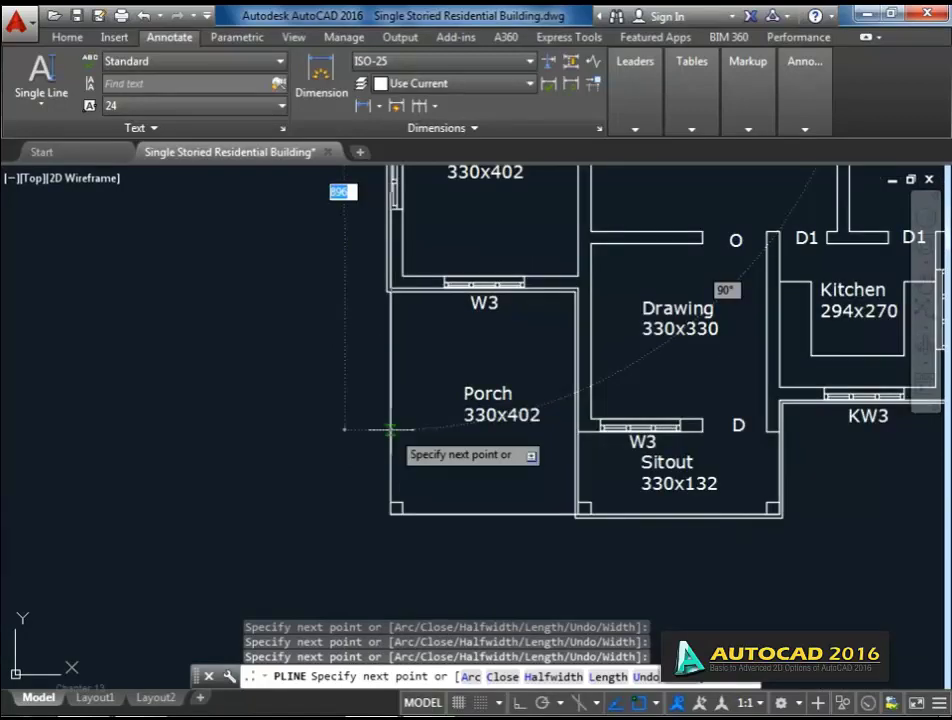
pyautogui.press('Escape')
pyautogui.scroll(-4, 420, 470)
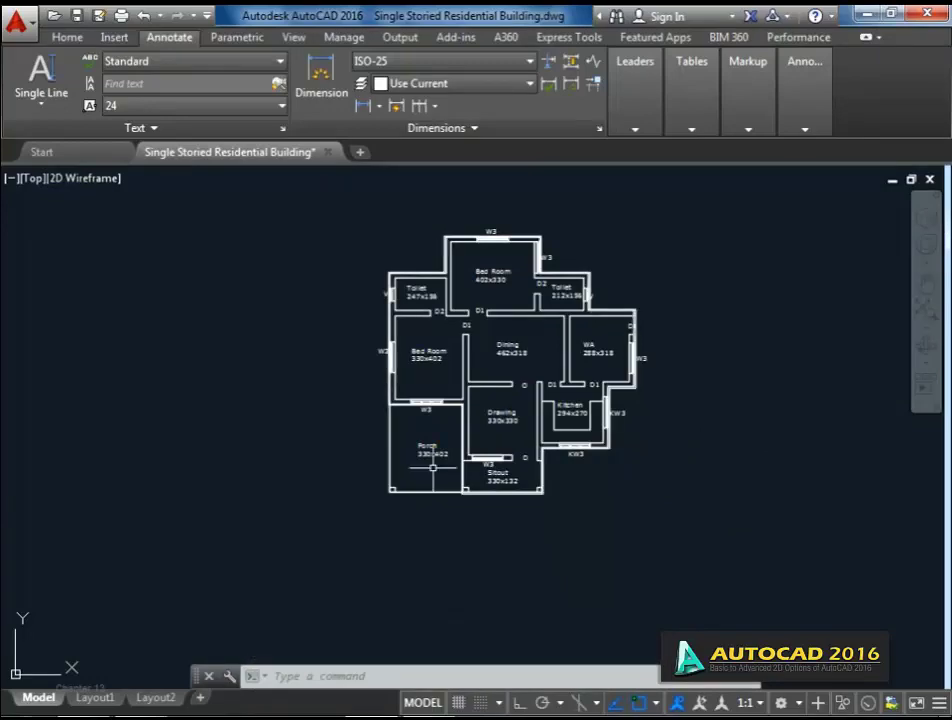
# Offset the full building and Porch outline outward by 60, and end the Offset command.
pyautogui.write('o')
pyautogui.press('Return')
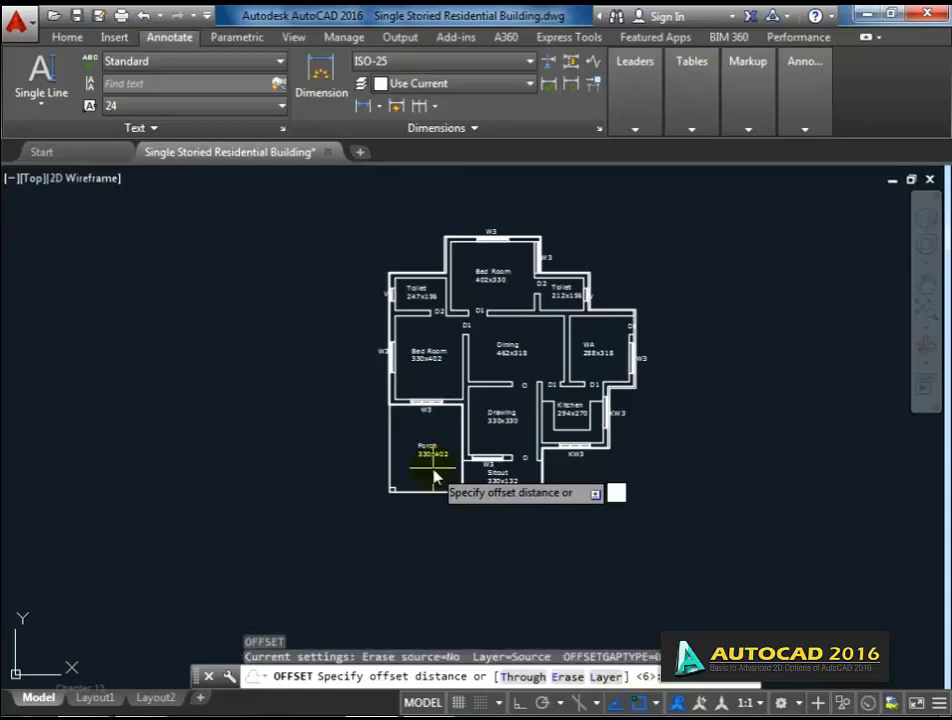
pyautogui.write('60')
pyautogui.press('Return')
pyautogui.scroll(3, 405, 505)
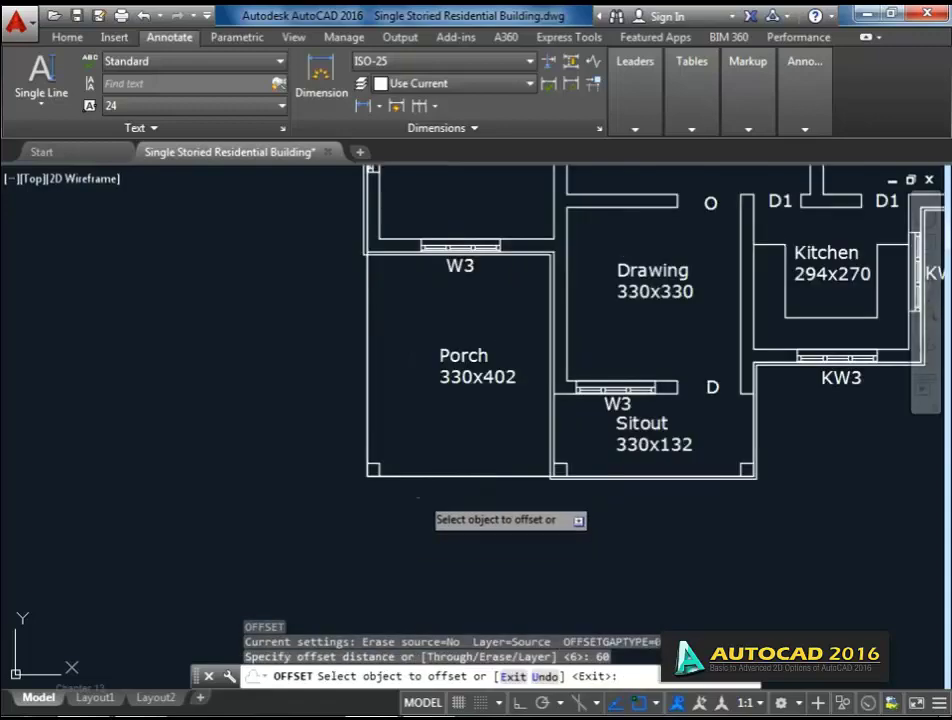
pyautogui.click(428, 478)
pyautogui.click(409, 562)
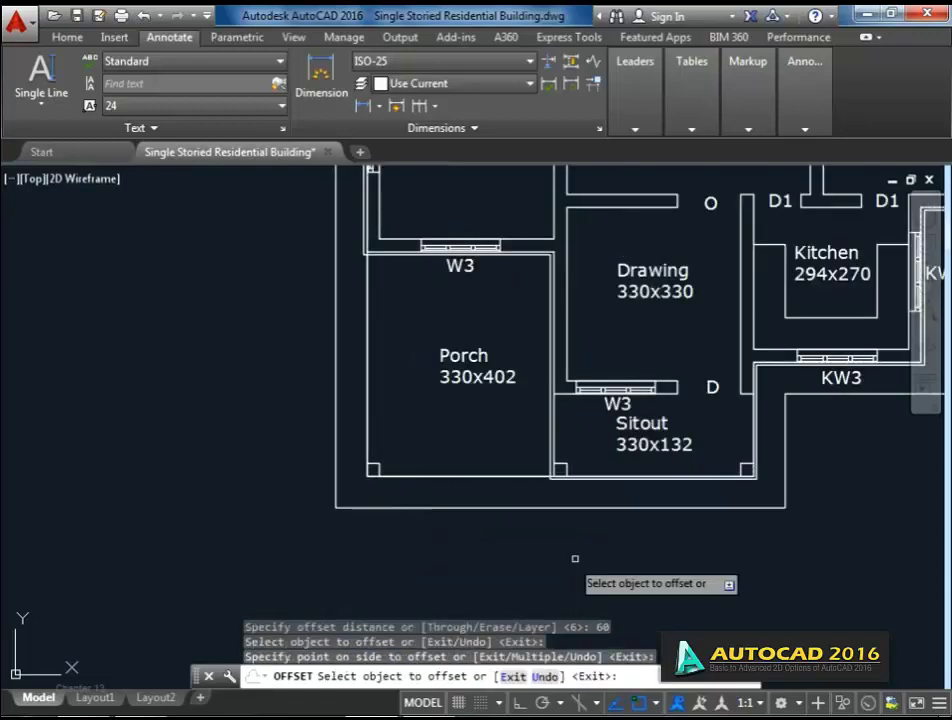
pyautogui.moveTo(578, 559); pyautogui.dragTo(535, 518, button='middle')
pyautogui.press('Return')
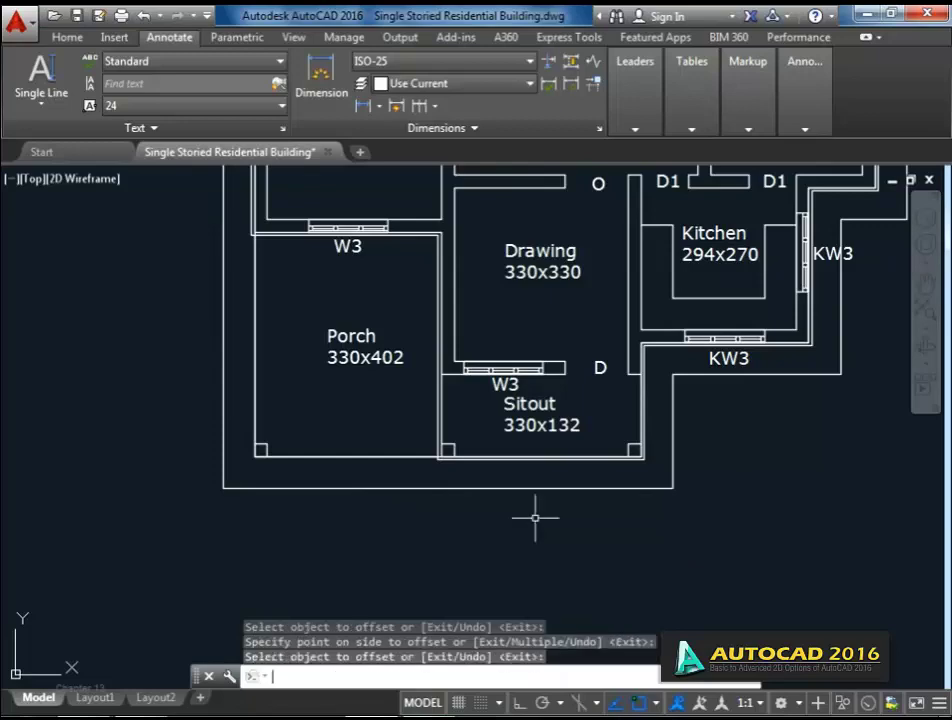
# Assign the ACAD_ISO03W100 linetype to the outer offset polyline around the plan and clear the selection.
pyautogui.scroll(-3, 535, 514)
pyautogui.moveTo(610, 208); pyautogui.dragTo(591, 270, button='middle')
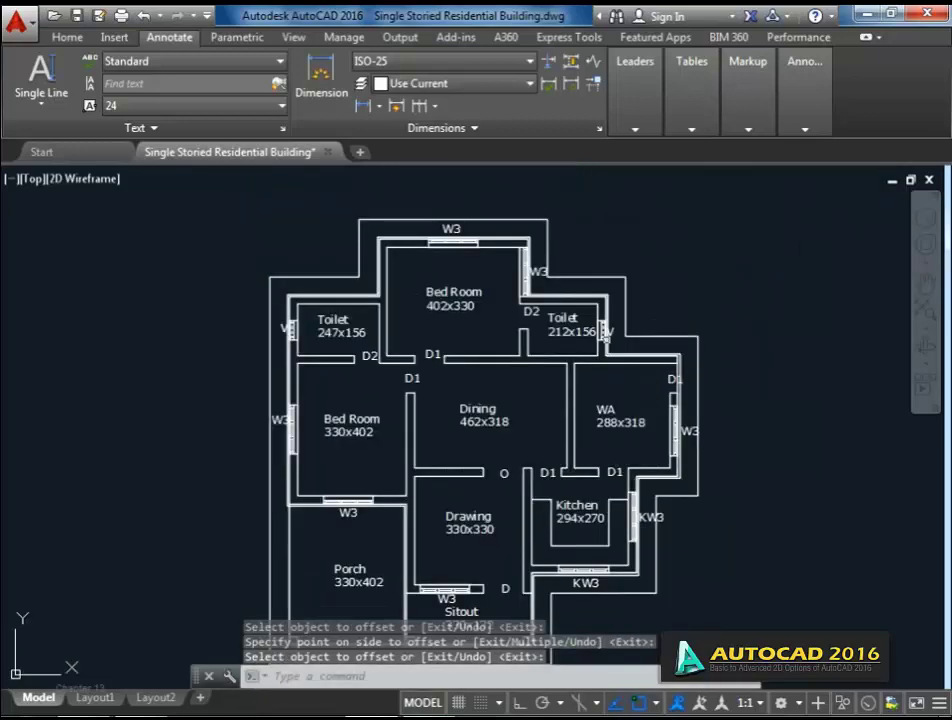
pyautogui.click(597, 262)
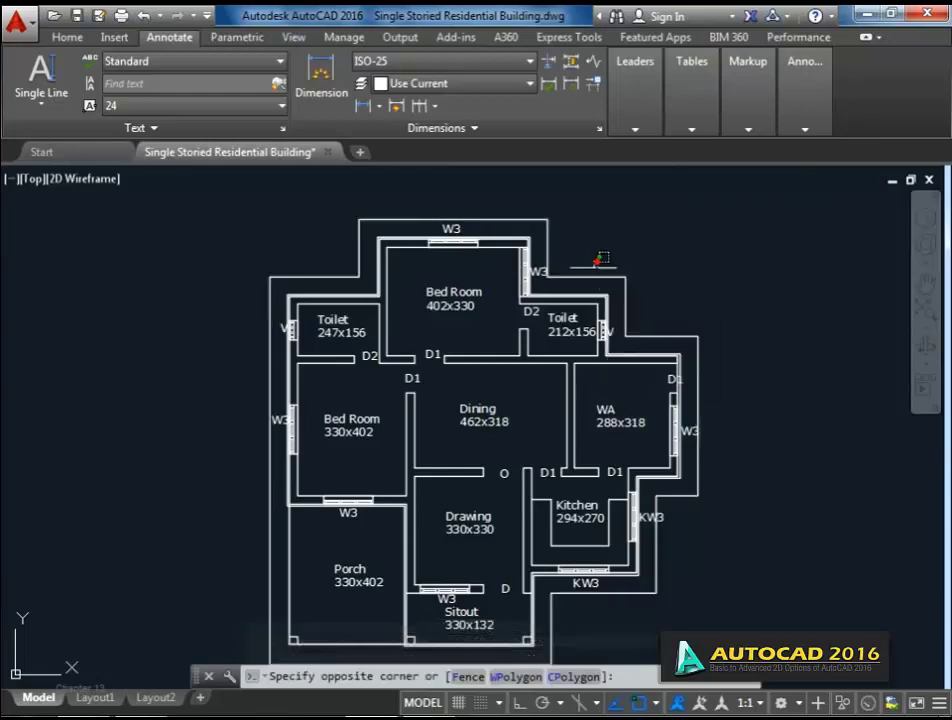
pyautogui.click(586, 280)
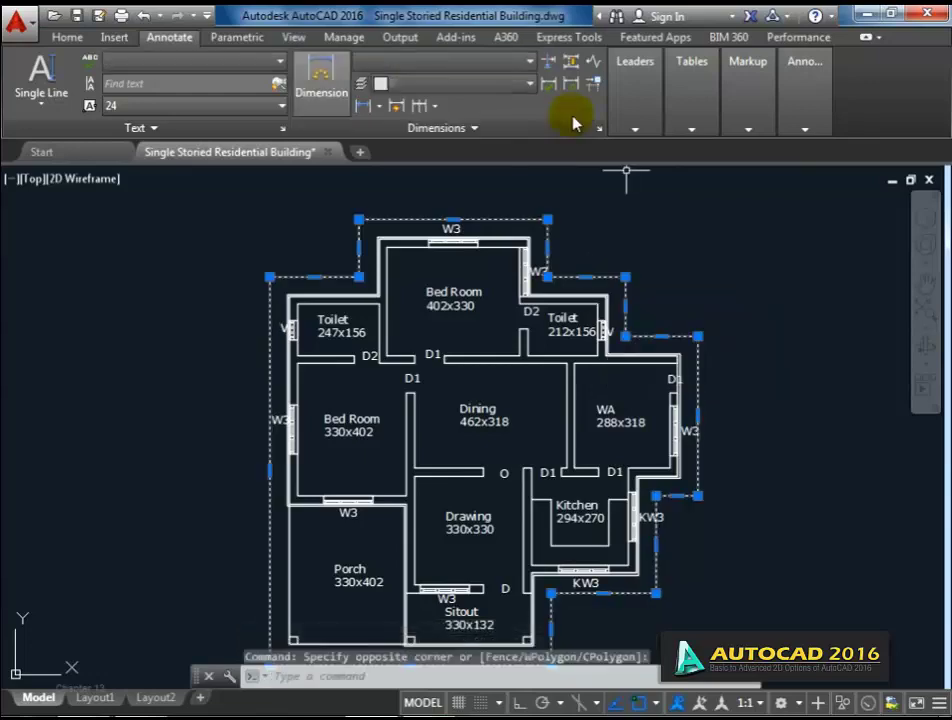
pyautogui.click(67, 37)
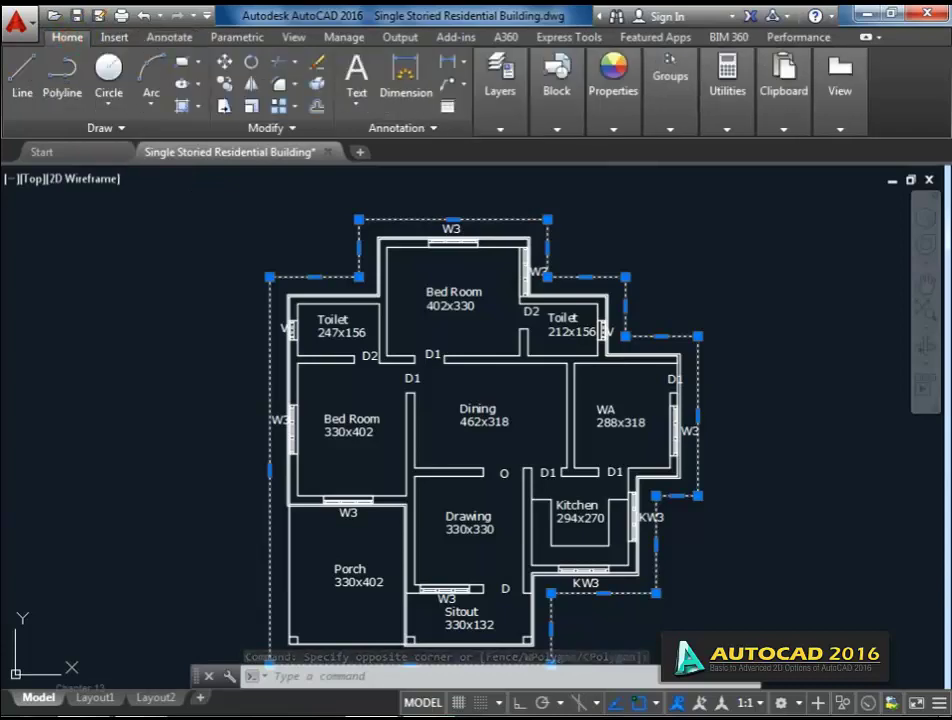
pyautogui.moveTo(610, 122)
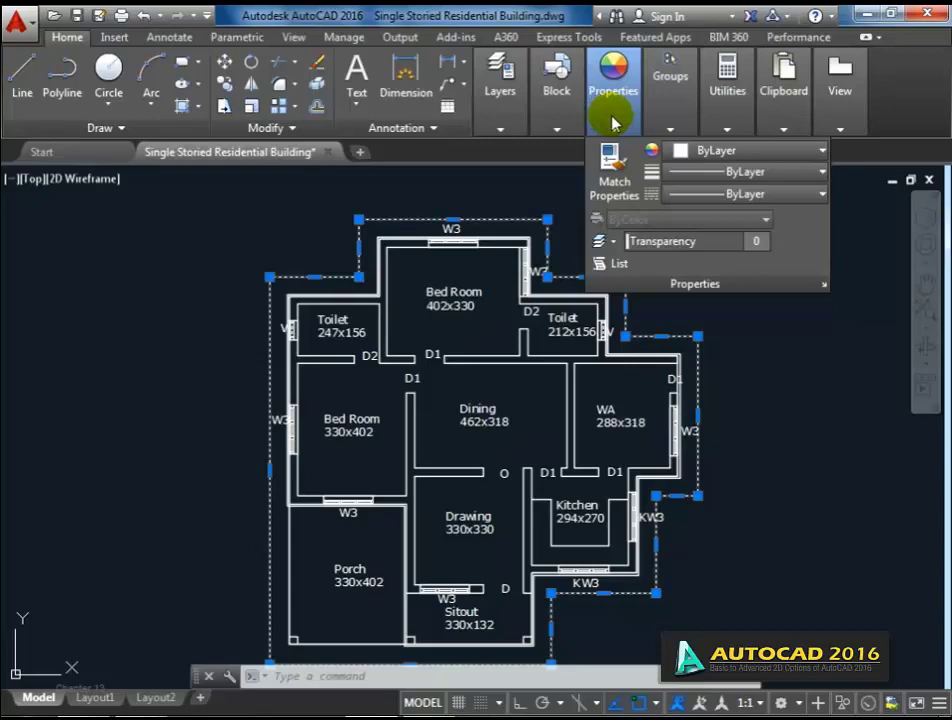
pyautogui.click(668, 195)
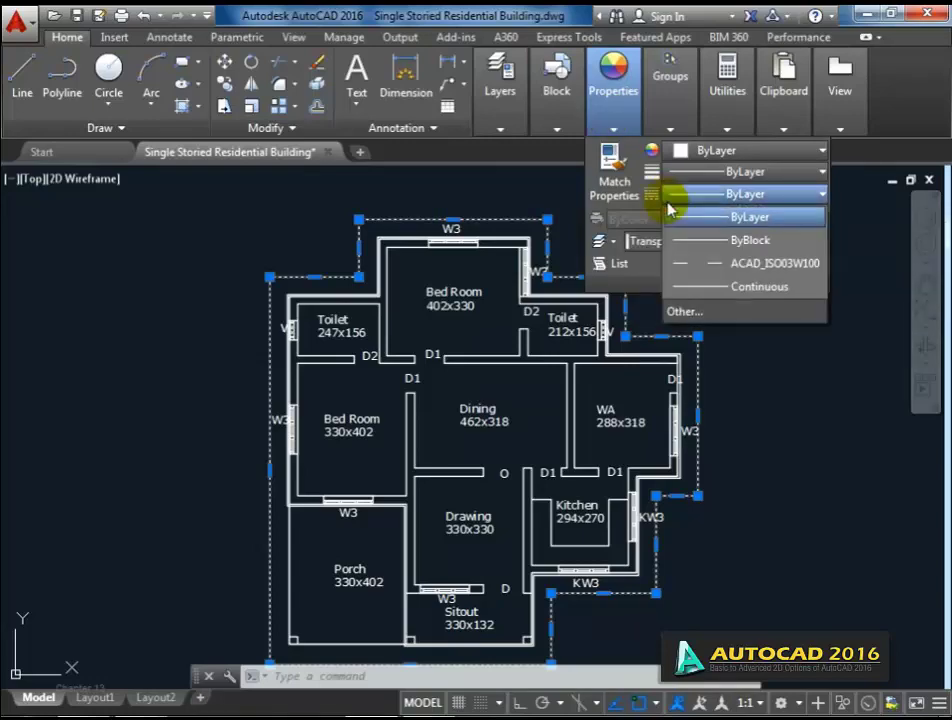
pyautogui.click(668, 263)
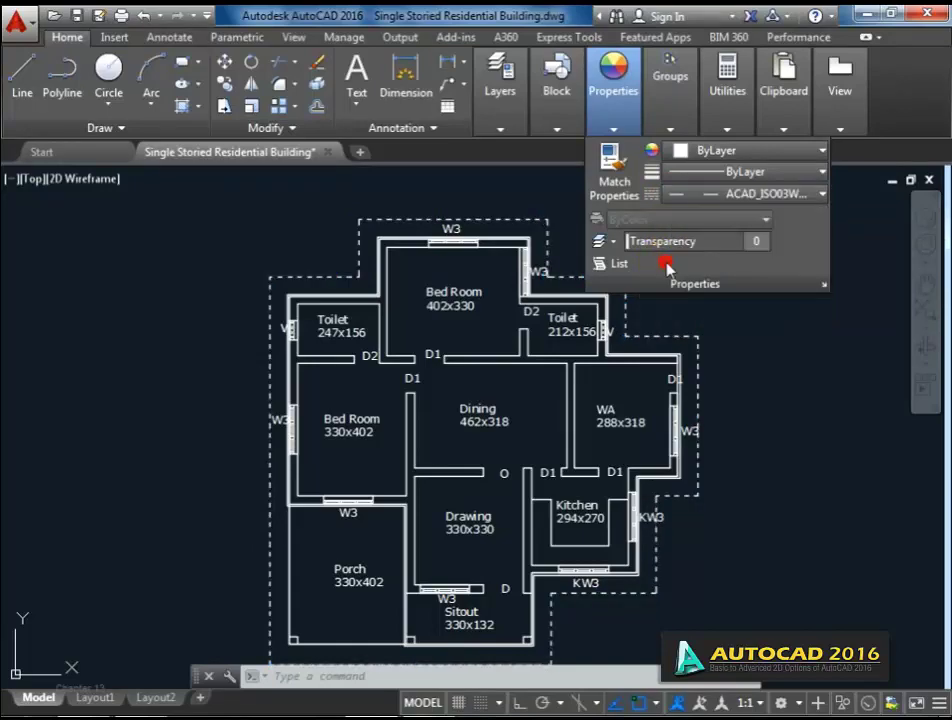
pyautogui.moveTo(424, 582); pyautogui.dragTo(477, 540, button='middle')
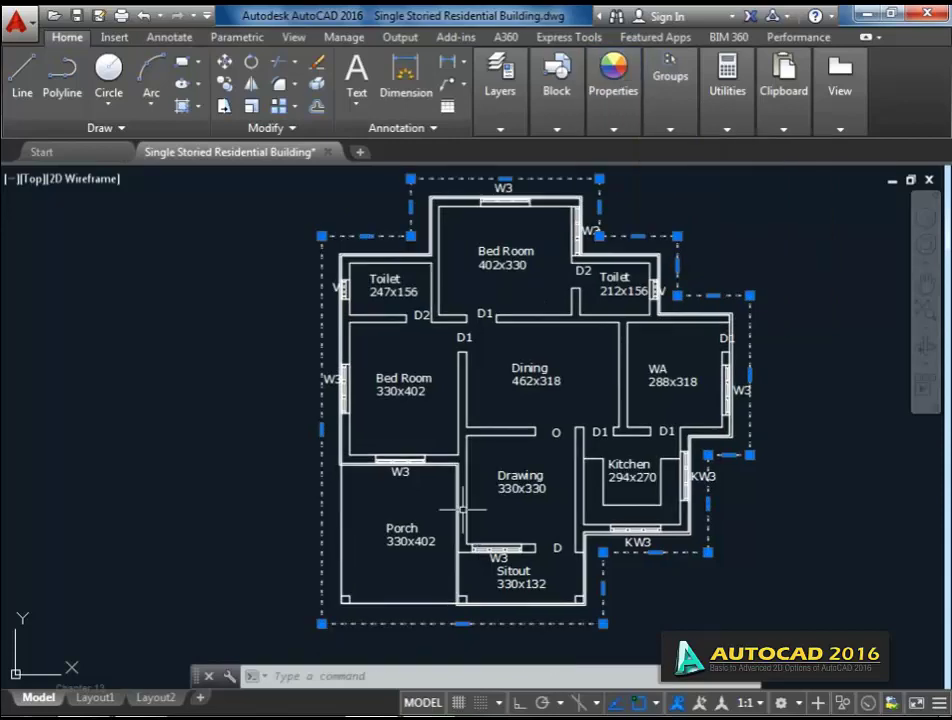
pyautogui.press('Escape')
# Insert the Home - Space Planner.dwg sample from DesignCenter beside the plan with default scale and rotation, and close DesignCenter.
pyautogui.scroll(-2, 463, 505)
pyautogui.moveTo(479, 482); pyautogui.dragTo(473, 450, button='middle')
pyautogui.scroll(2, 472, 448)
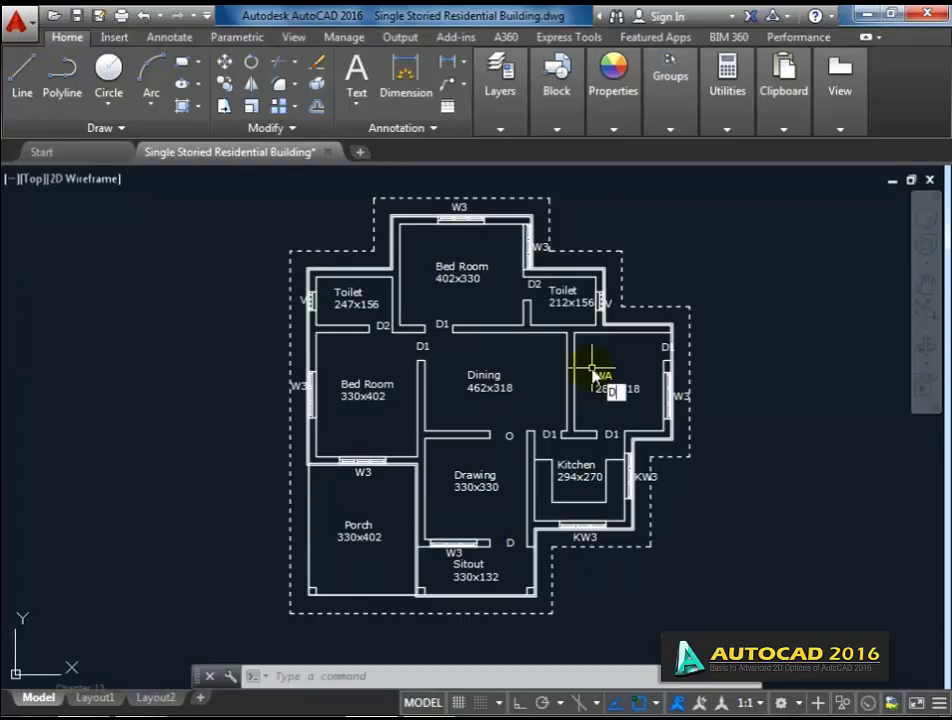
pyautogui.write('DC')
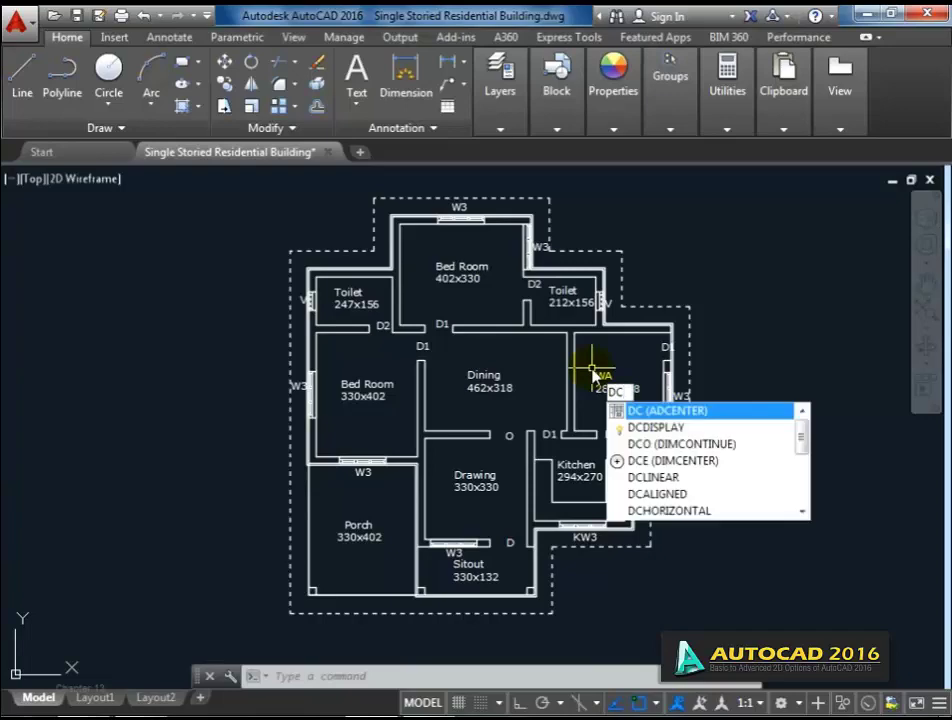
pyautogui.press('Return')
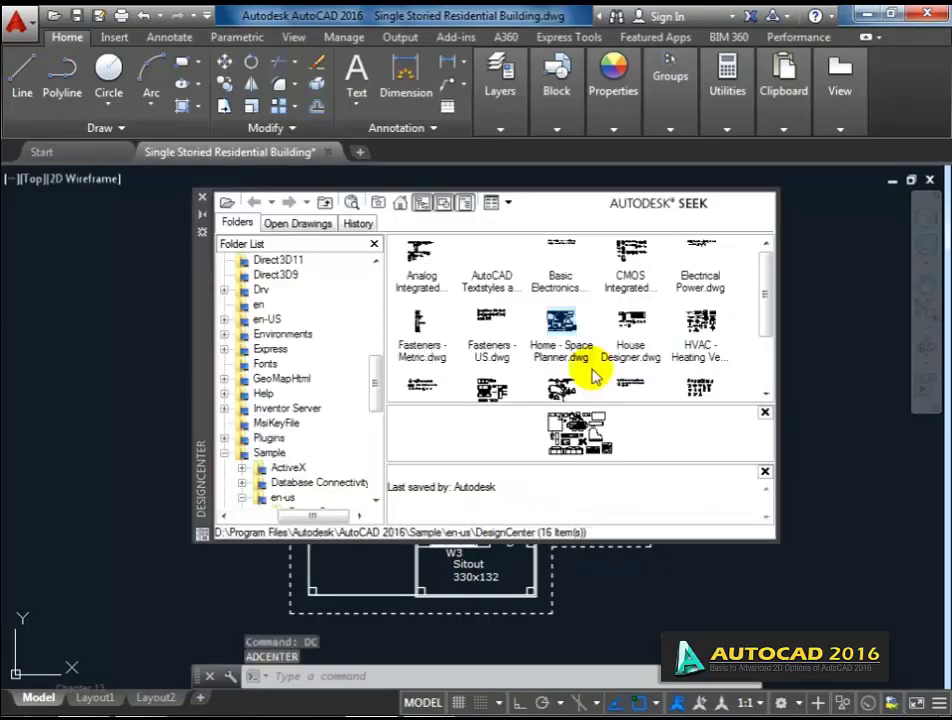
pyautogui.click(563, 330)
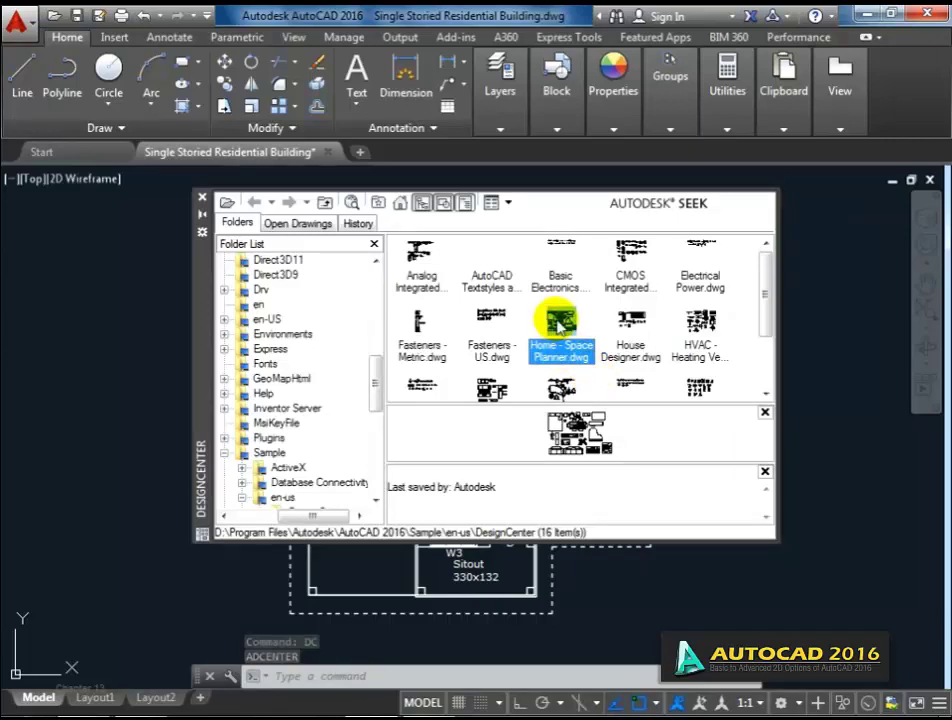
pyautogui.moveTo(563, 322); pyautogui.dragTo(814, 490)
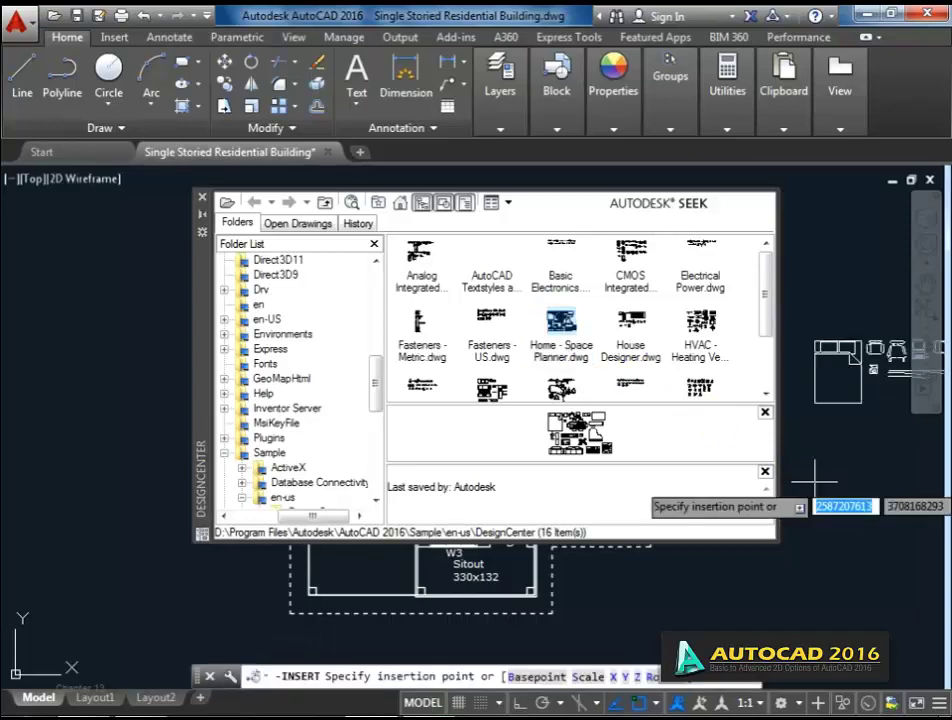
pyautogui.click(806, 491)
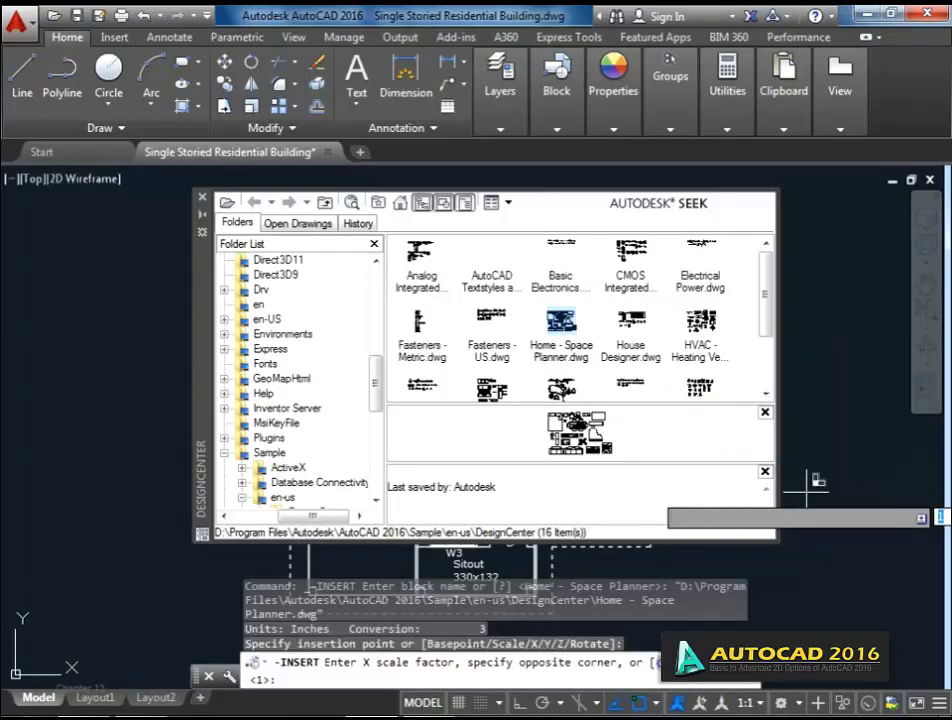
pyautogui.press('Return')
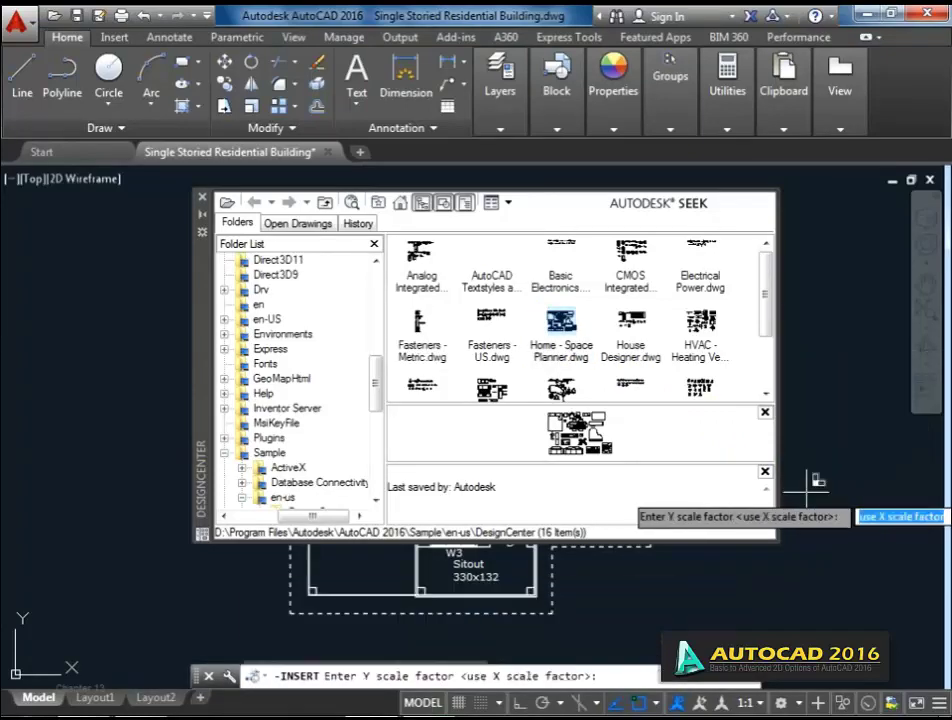
pyautogui.press('Return')
pyautogui.press('Return')
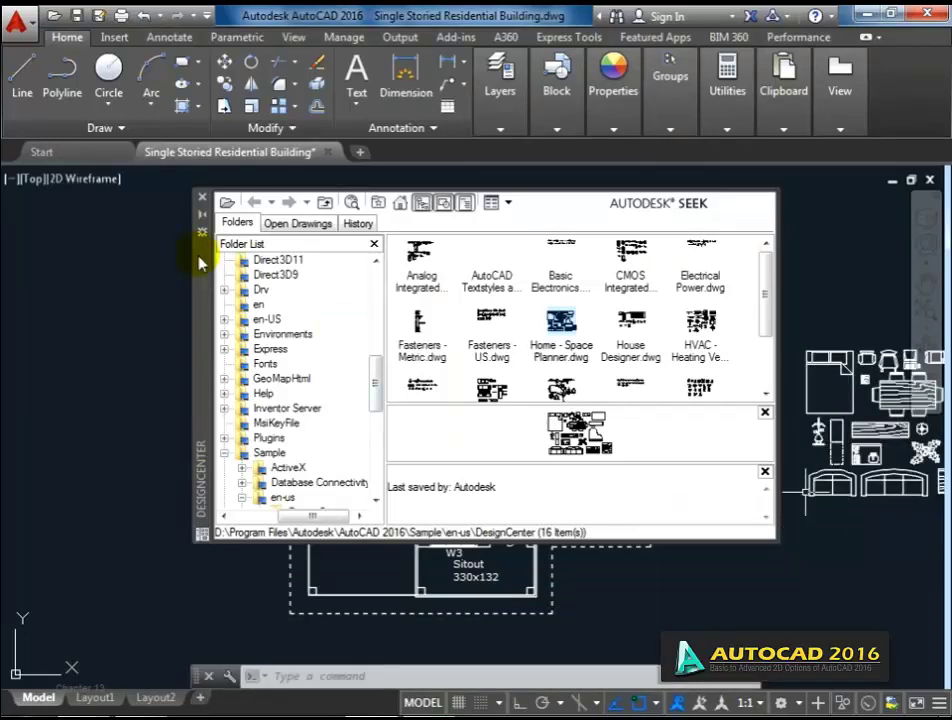
pyautogui.click(202, 198)
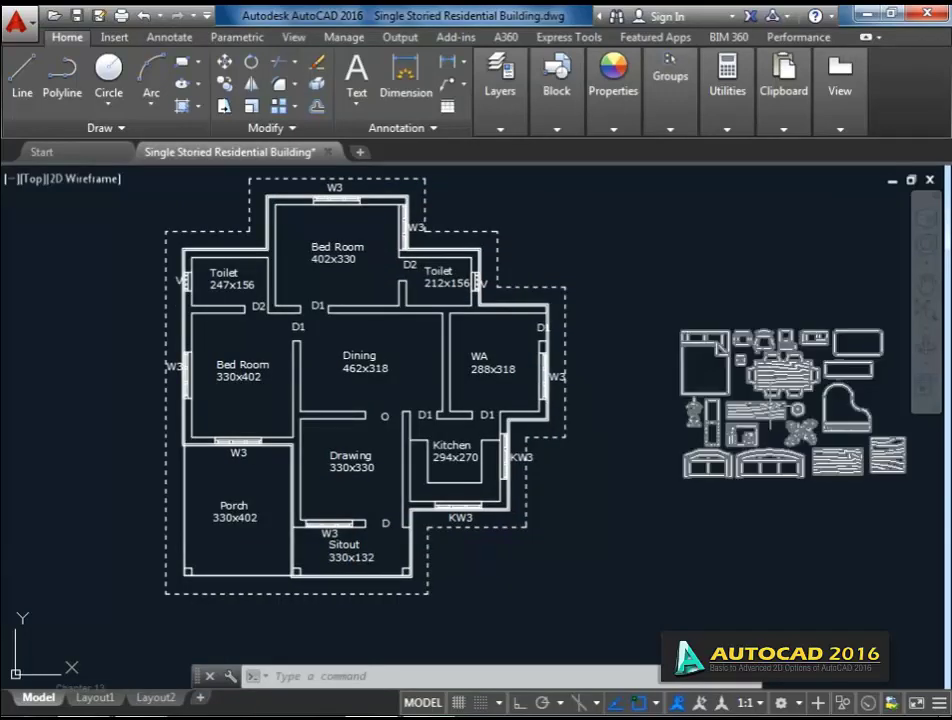
# Explode the inserted furniture block into its separate pieces.
pyautogui.click(763, 405)
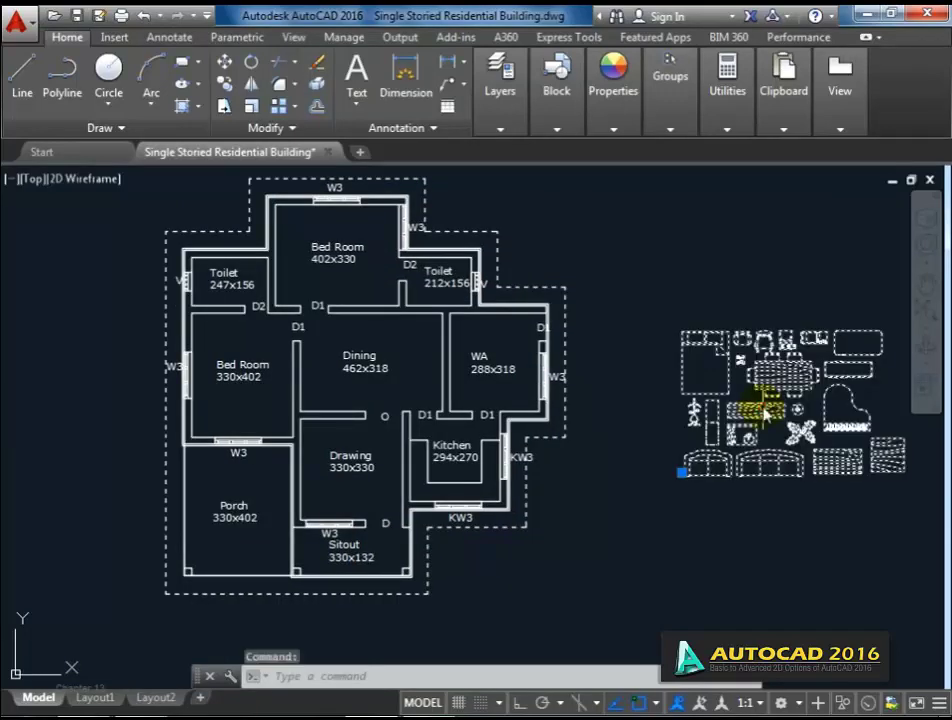
pyautogui.write('x')
pyautogui.press('Return')
pyautogui.scroll(4, 745, 408)
pyautogui.scroll(-1, 740, 410)
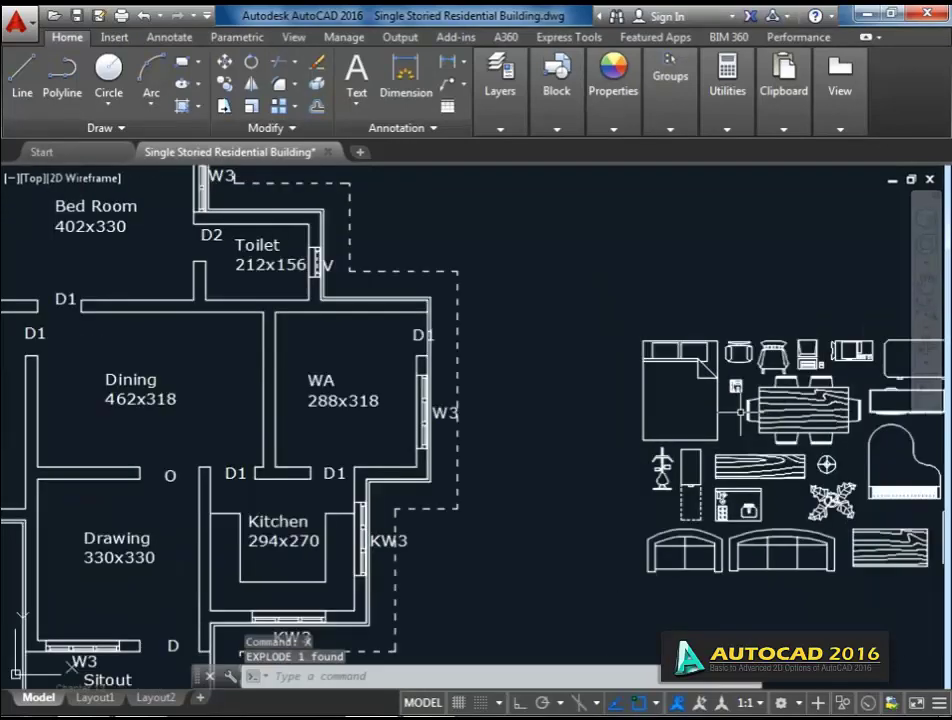
pyautogui.moveTo(772, 466); pyautogui.dragTo(694, 443, button='middle')
pyautogui.scroll(-2, 725, 408)
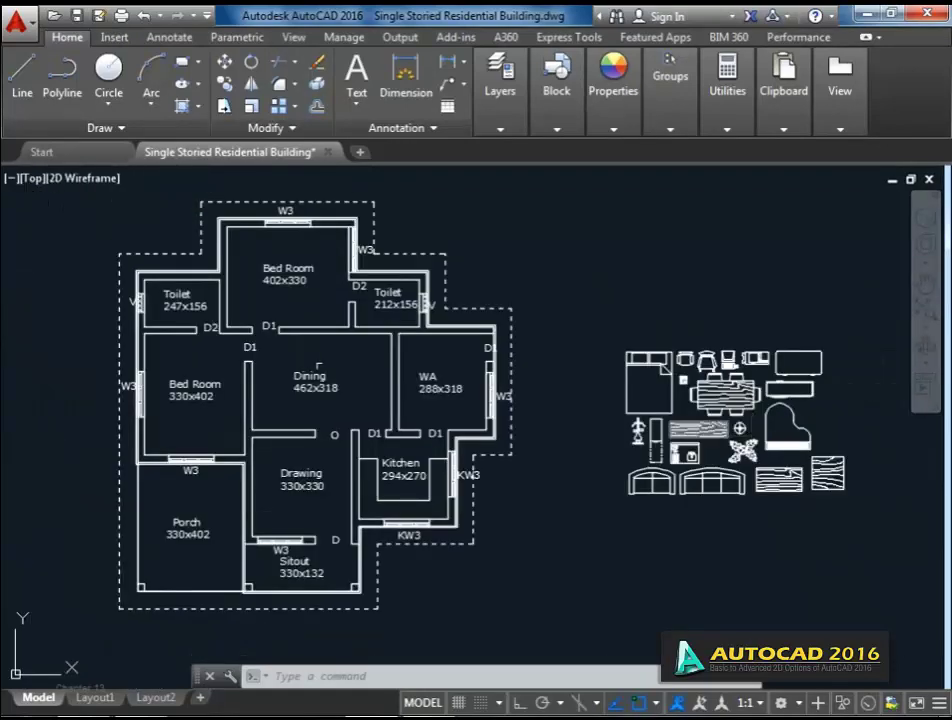
# Move the dining table with its chairs from the furniture set into the middle of the Dining room, with Ortho off.
pyautogui.moveTo(274, 284)
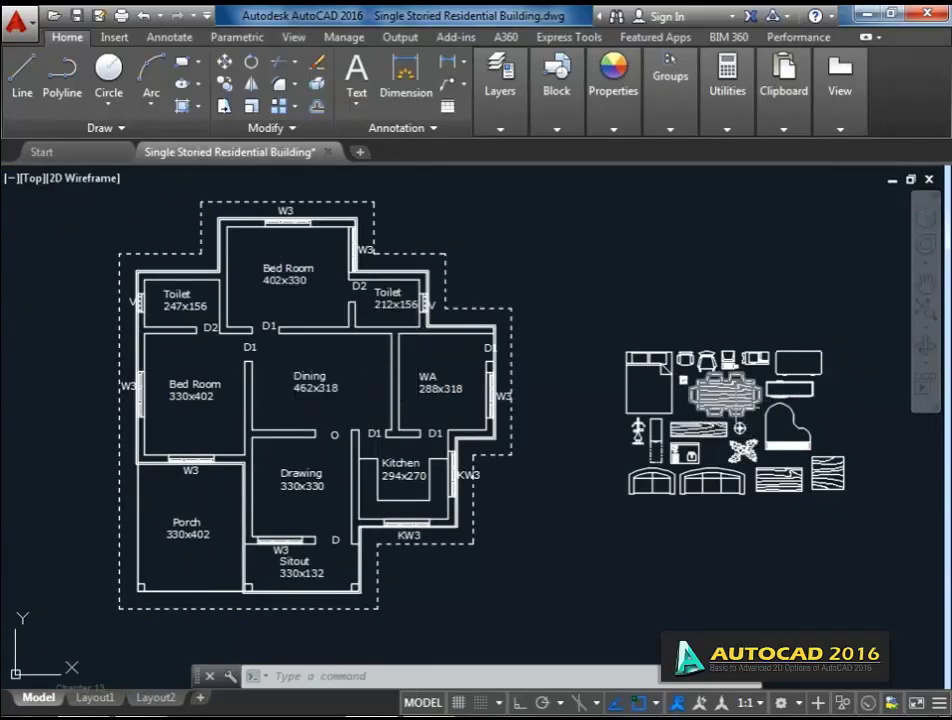
pyautogui.click(726, 395)
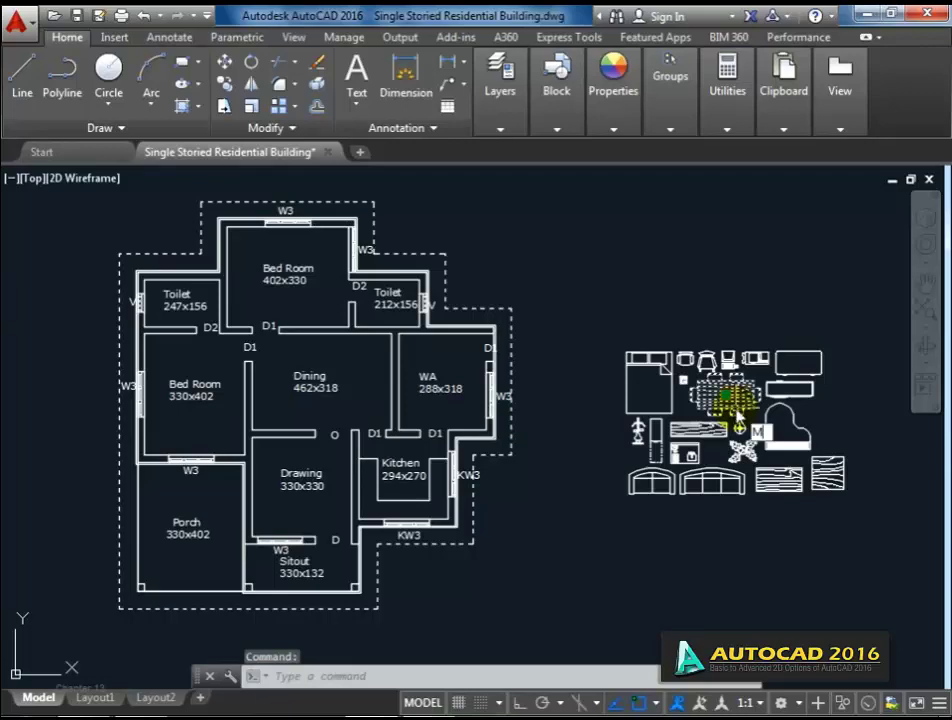
pyautogui.write('m')
pyautogui.press('Return')
pyautogui.scroll(6, 740, 398)
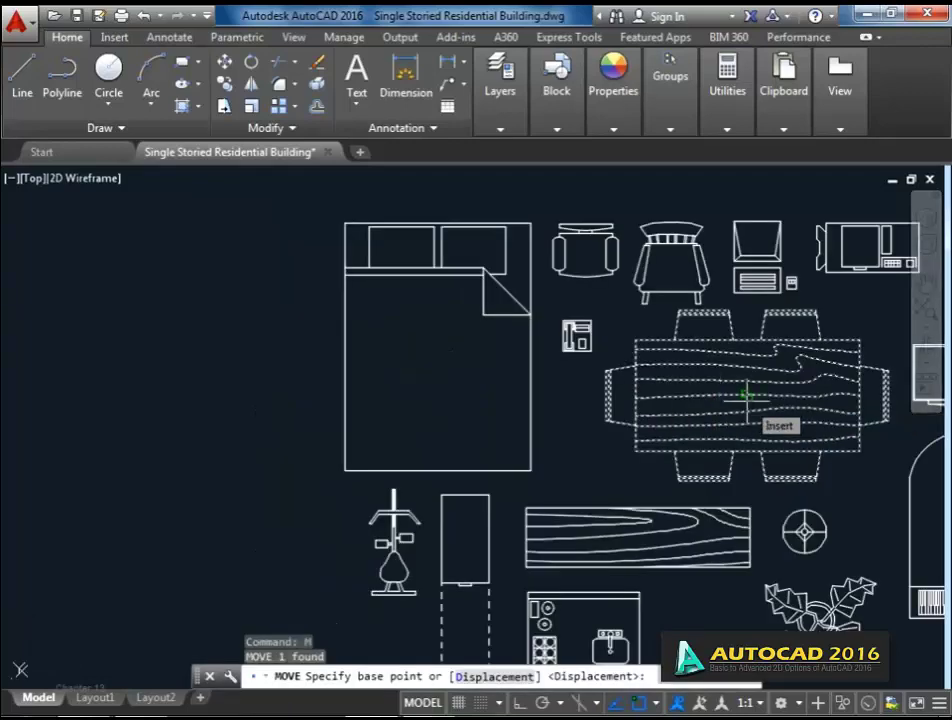
pyautogui.click(744, 395)
pyautogui.scroll(-5, 740, 400)
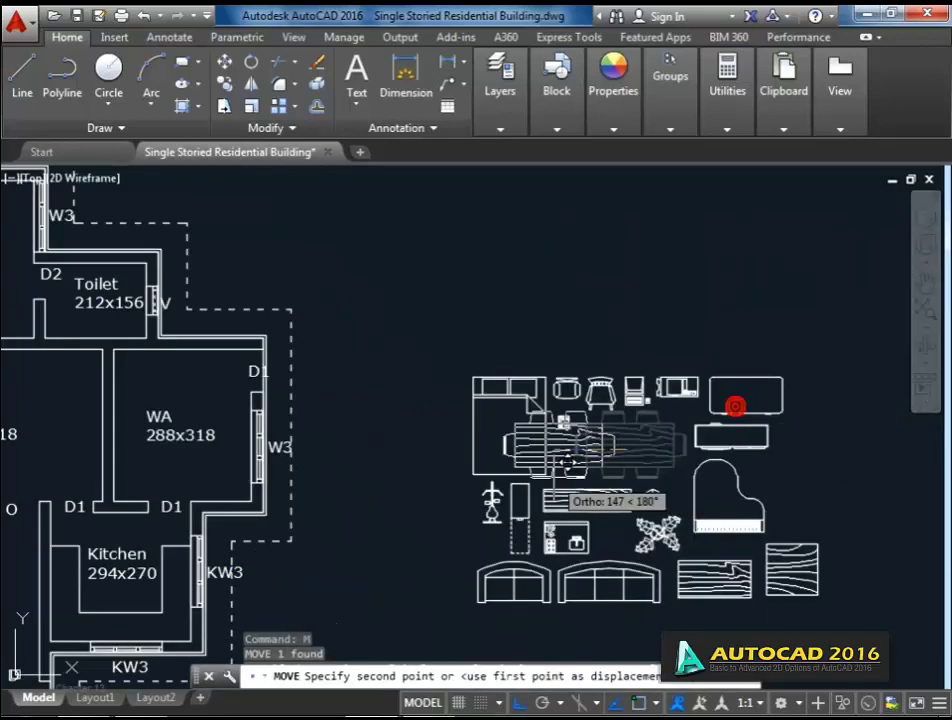
pyautogui.scroll(-3, 554, 472)
pyautogui.moveTo(195, 549); pyautogui.dragTo(438, 471, button='middle')
pyautogui.press('F8')
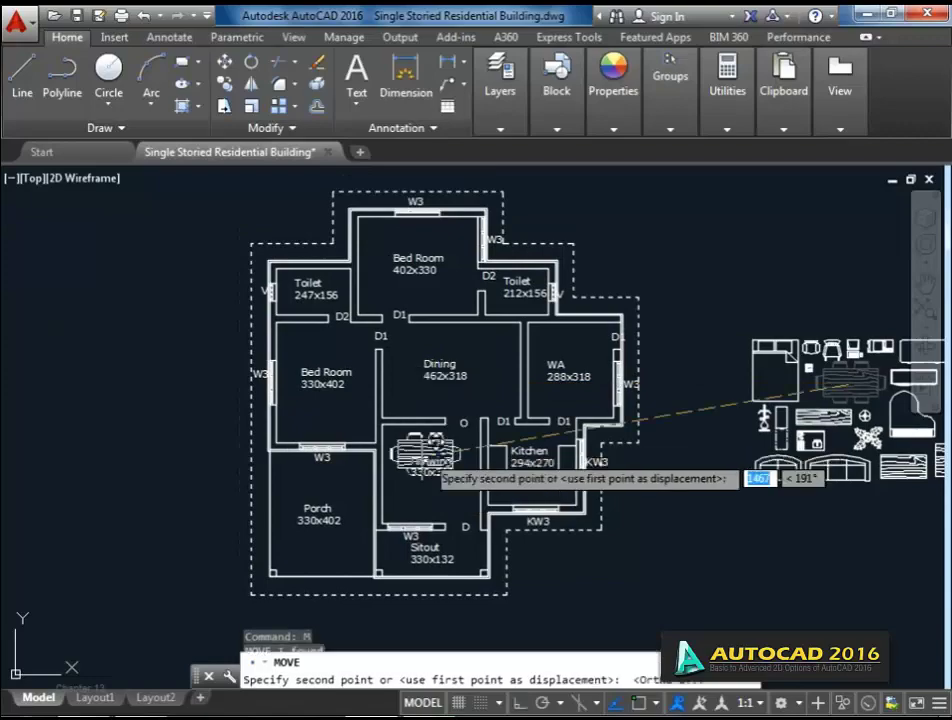
pyautogui.scroll(5, 445, 370)
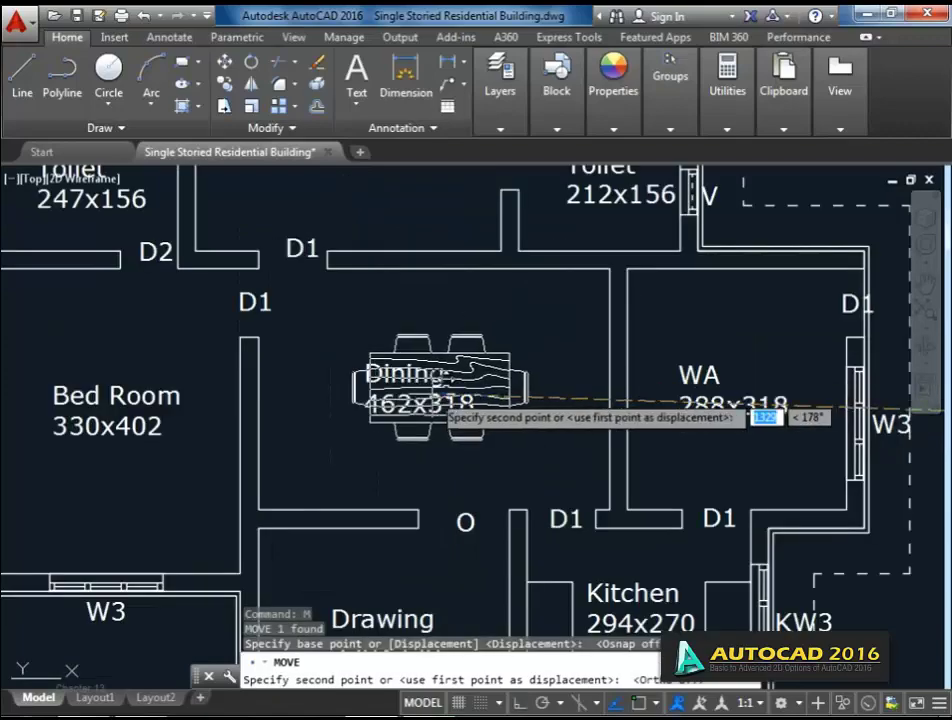
pyautogui.click(482, 394)
# Move the double bed from the furniture set to the empty area outside the 330x402 Bed Room's outer wall.
pyautogui.scroll(-5, 614, 478)
pyautogui.scroll(4, 655, 420)
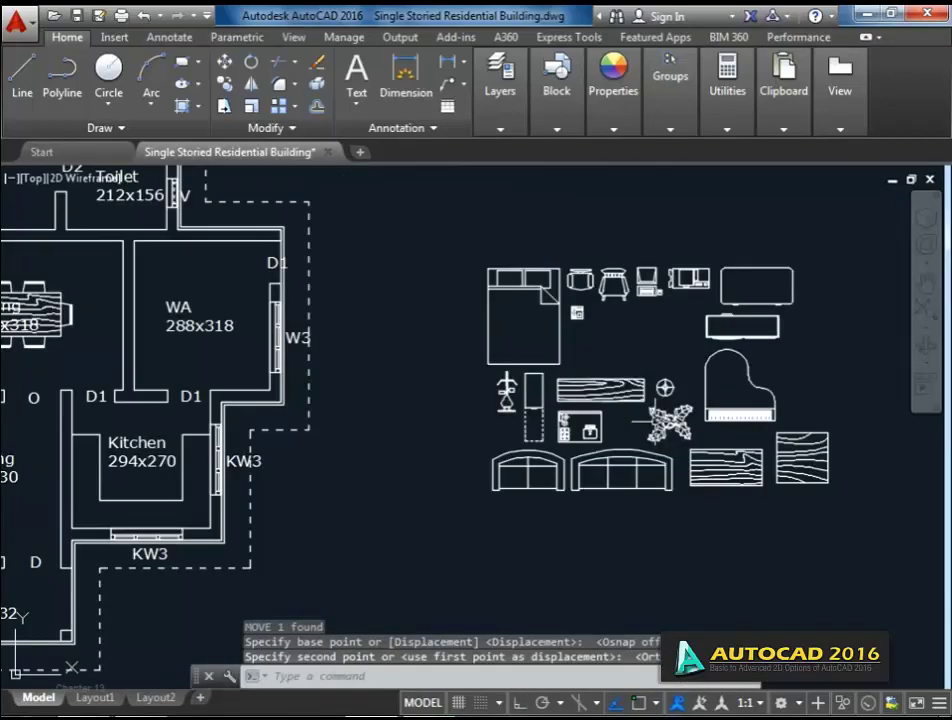
pyautogui.moveTo(655, 421); pyautogui.dragTo(766, 460, button='middle')
pyautogui.click(598, 391)
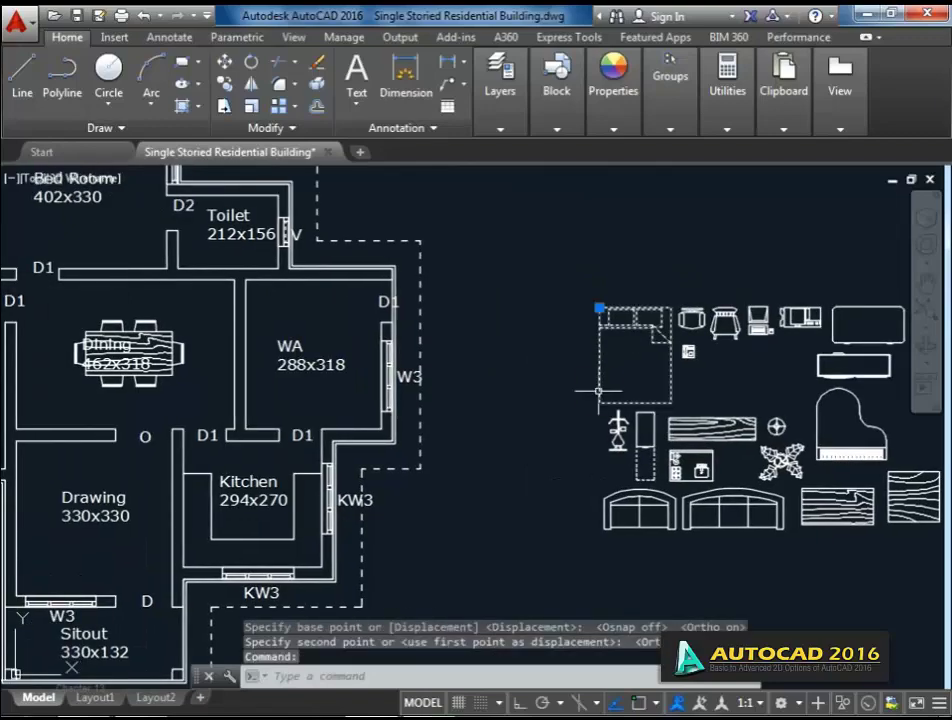
pyautogui.write('m')
pyautogui.press('Return')
pyautogui.click(637, 359)
pyautogui.moveTo(95, 446); pyautogui.dragTo(386, 403, button='middle')
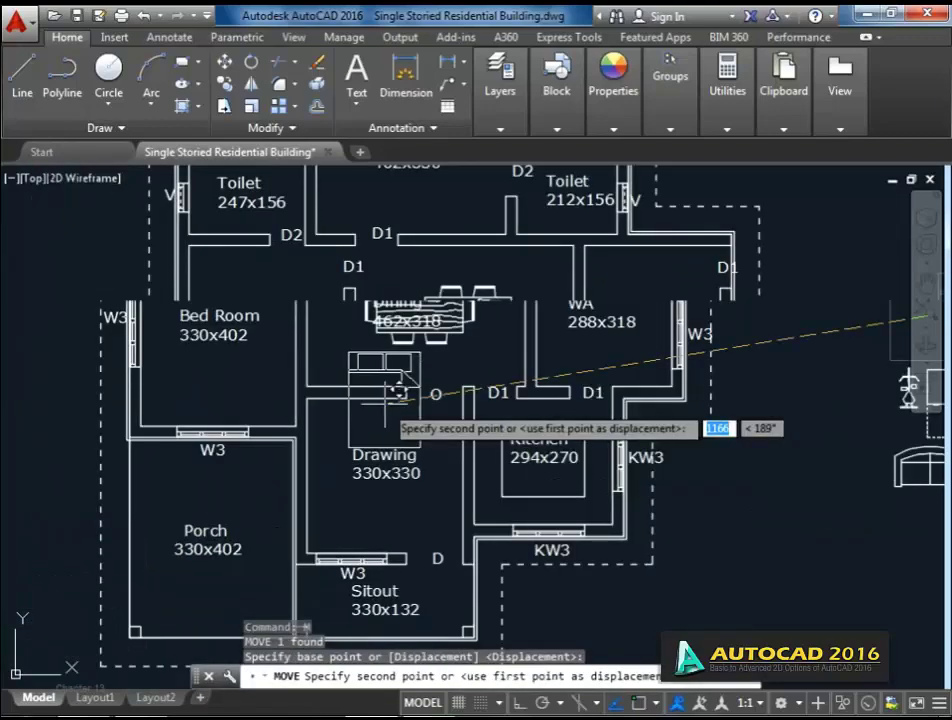
pyautogui.scroll(-3, 398, 392)
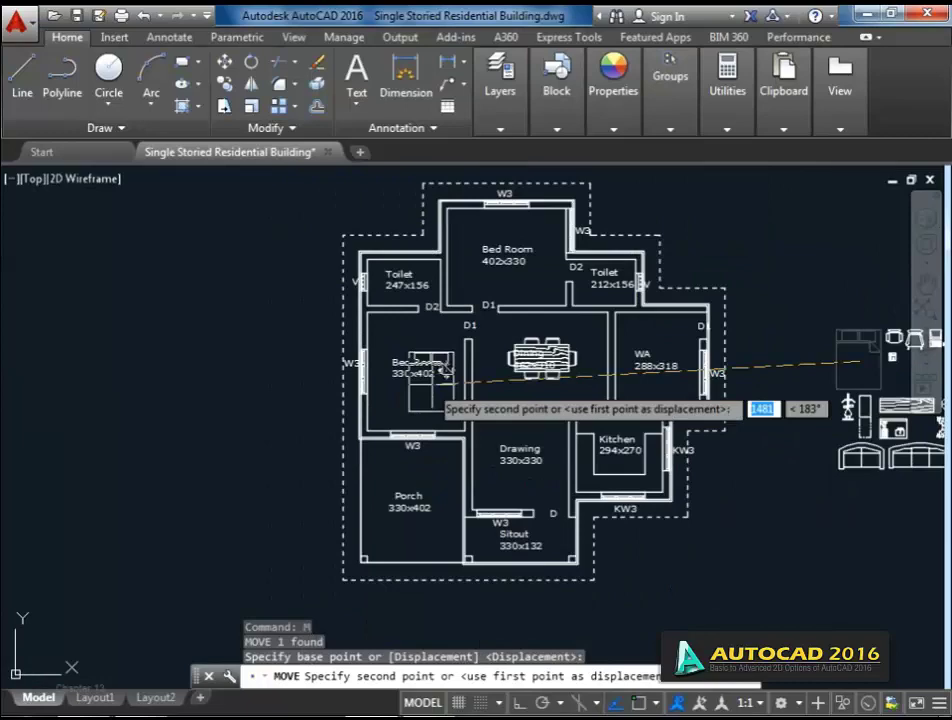
pyautogui.moveTo(432, 384); pyautogui.dragTo(534, 366, button='middle')
pyautogui.click(378, 361)
pyautogui.press('Return')
pyautogui.press('Escape')
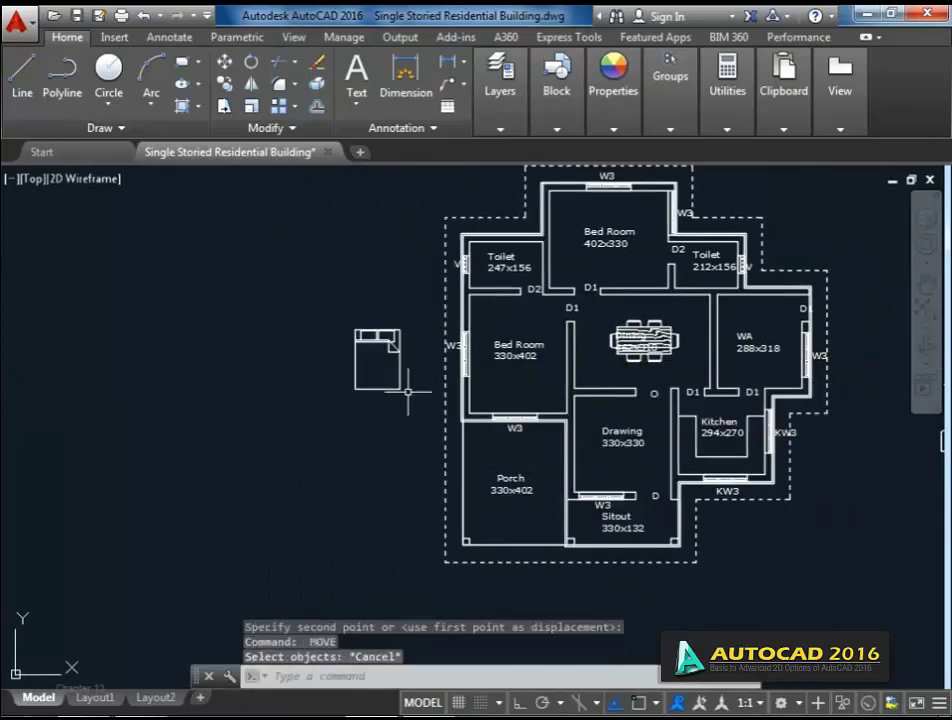
# Rotate the double bed 180 degrees about a point near its lower corner, with Ortho on.
pyautogui.write('rR')
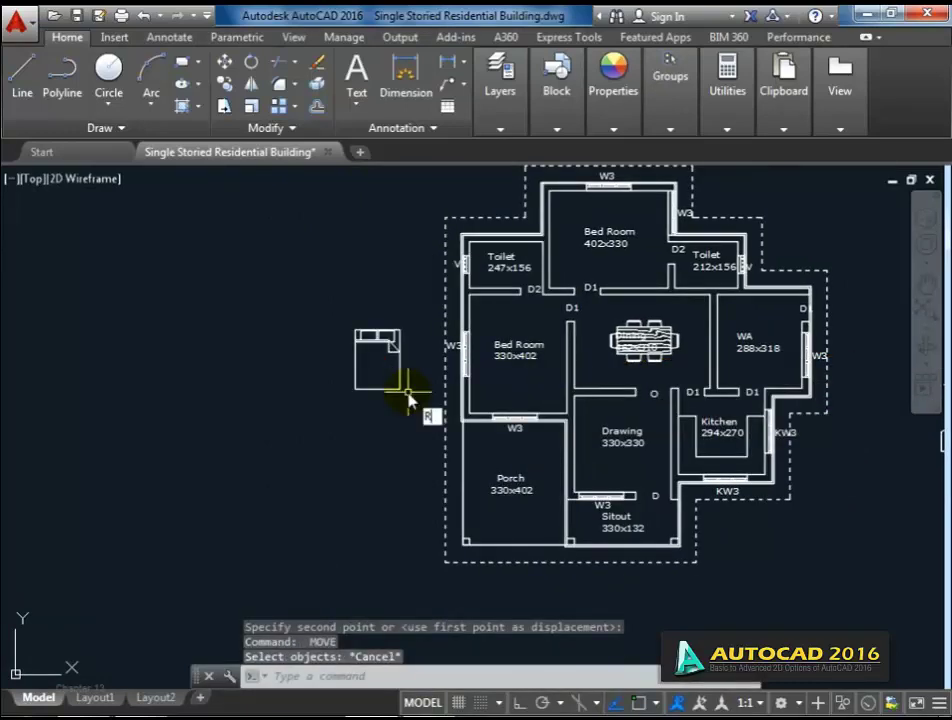
pyautogui.write('O')
pyautogui.press('Return')
pyautogui.press('F8')
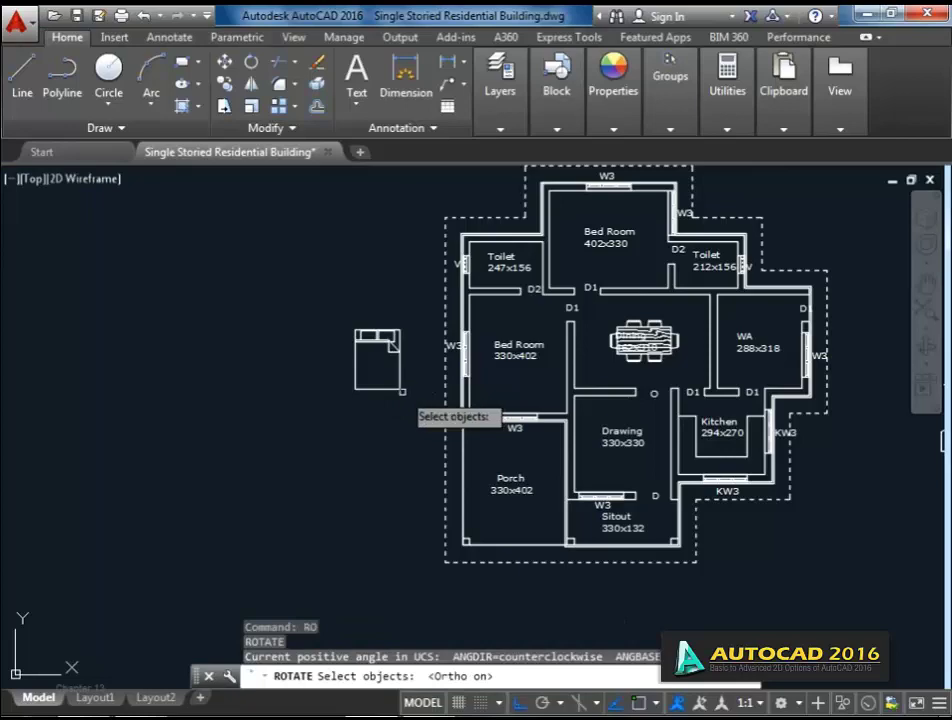
pyautogui.click(400, 388)
pyautogui.press('Return')
pyautogui.click(400, 394)
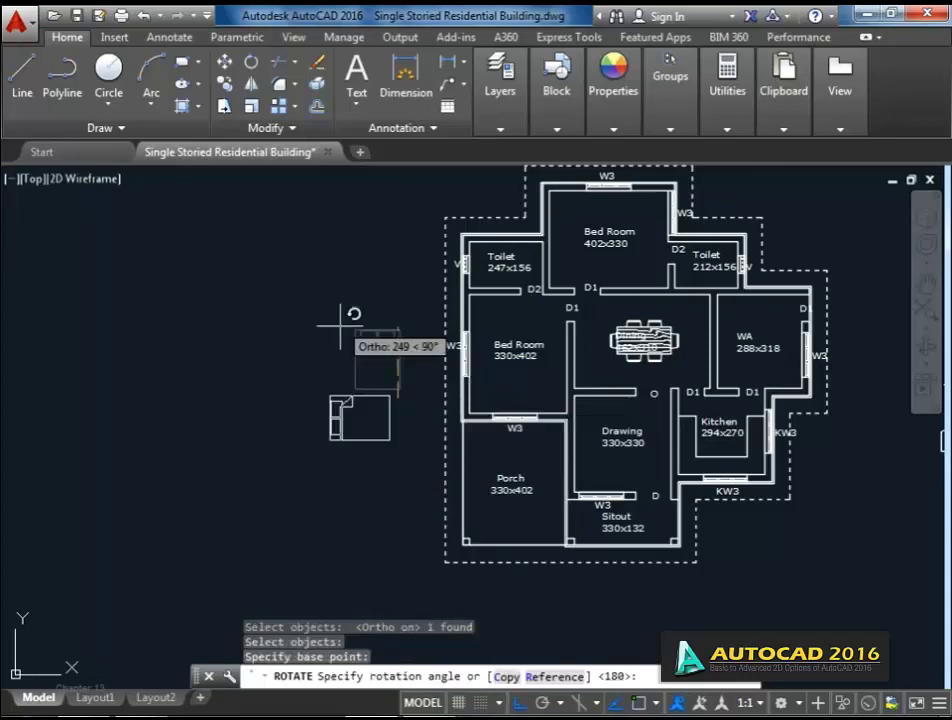
pyautogui.click(364, 389)
# Move the rotated double bed from outside the plan into the 330x402 Bed Room, with Ortho and object snap off.
pyautogui.moveTo(416, 437); pyautogui.dragTo(378, 408, button='middle')
pyautogui.click(411, 423)
pyautogui.click(385, 380)
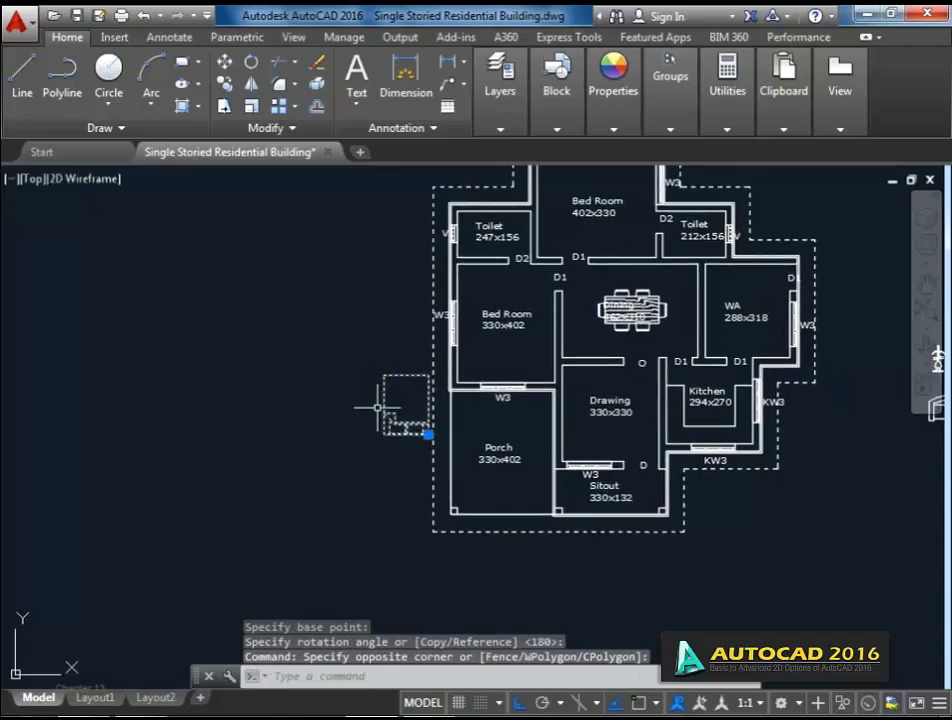
pyautogui.write('m')
pyautogui.press('Return')
pyautogui.click(411, 426)
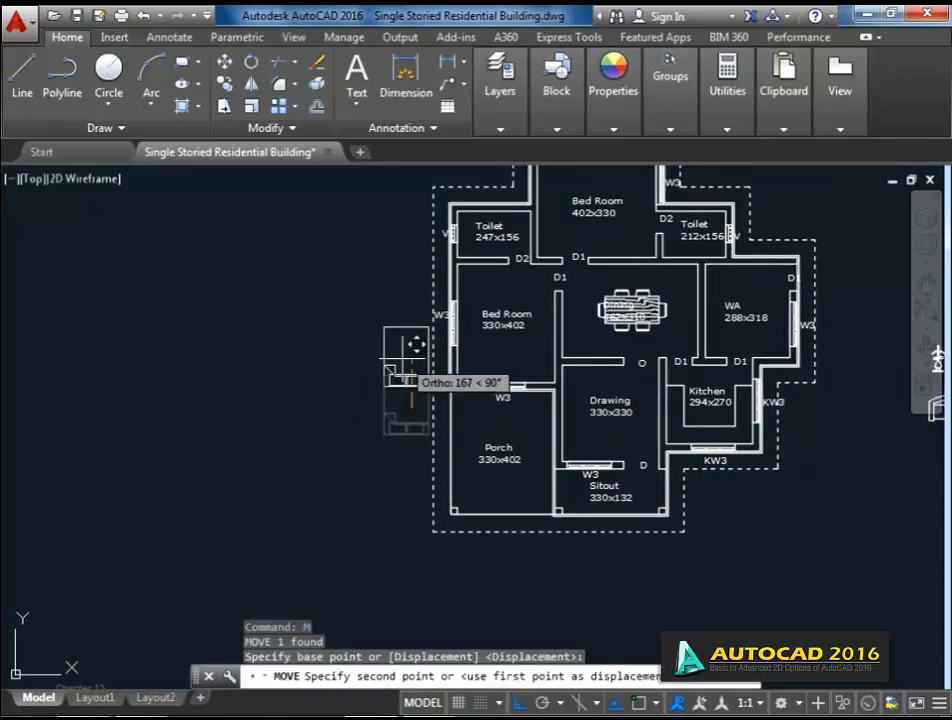
pyautogui.press('F8')
pyautogui.press('F3')
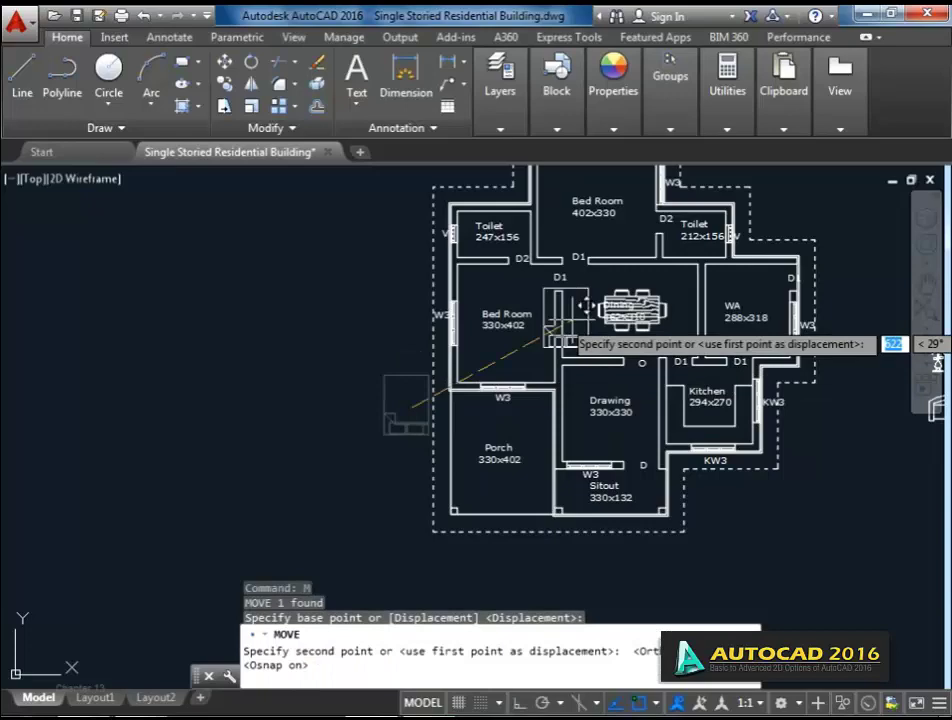
pyautogui.scroll(4, 518, 321)
pyautogui.press('F3')
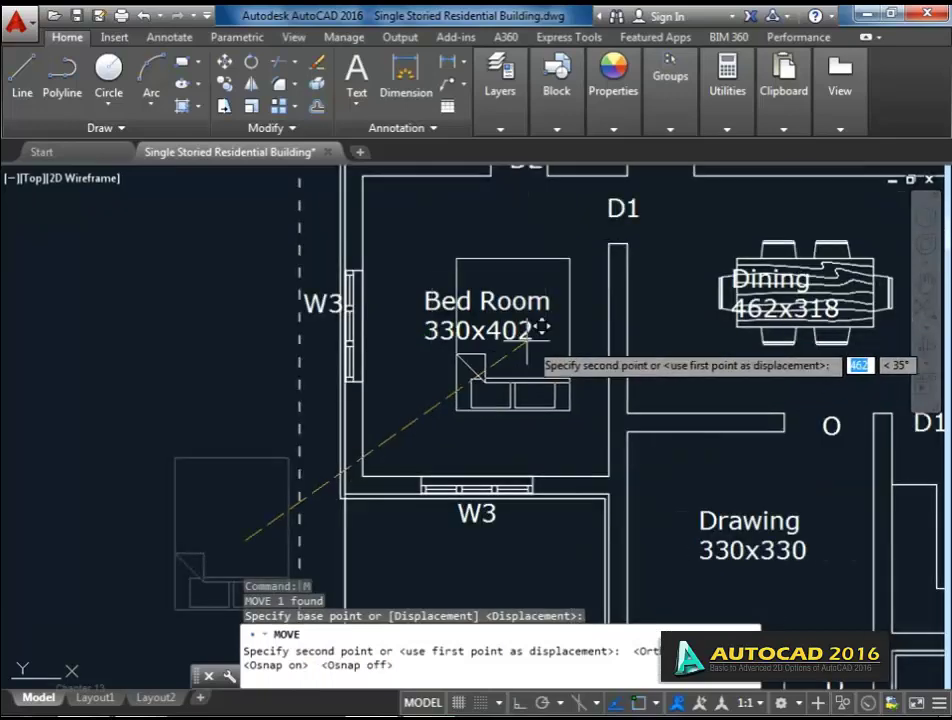
pyautogui.click(524, 328)
# Copy the double bed from the 330x402 Bed Room to the empty area outside the plan, beside the 247x156 Toilet.
pyautogui.scroll(-4, 531, 341)
pyautogui.moveTo(531, 341); pyautogui.dragTo(450, 410, button='middle')
pyautogui.scroll(-1, 508, 298)
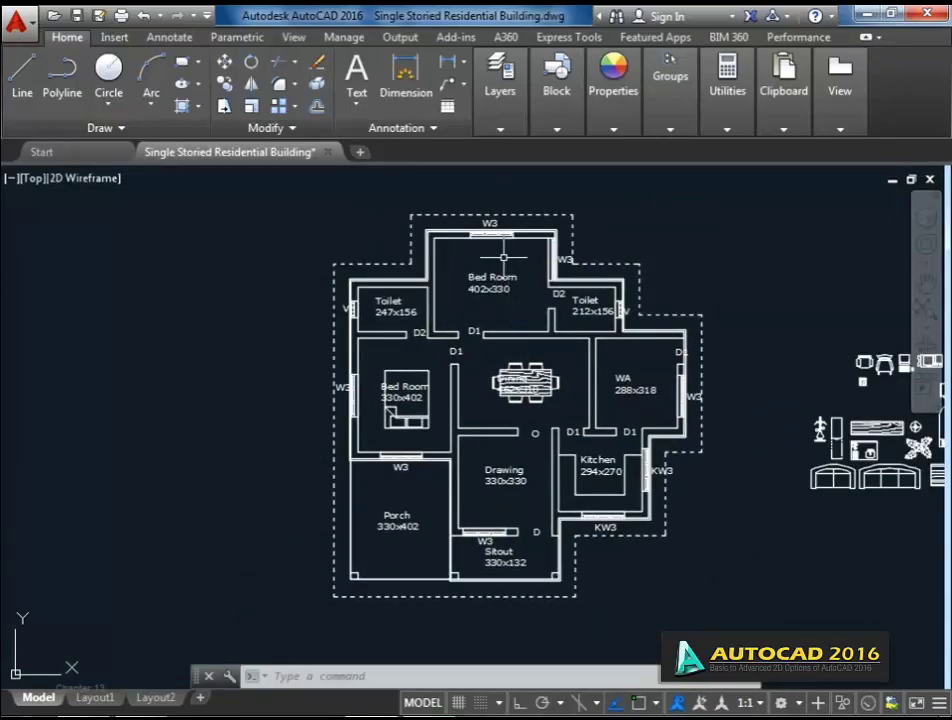
pyautogui.click(392, 430)
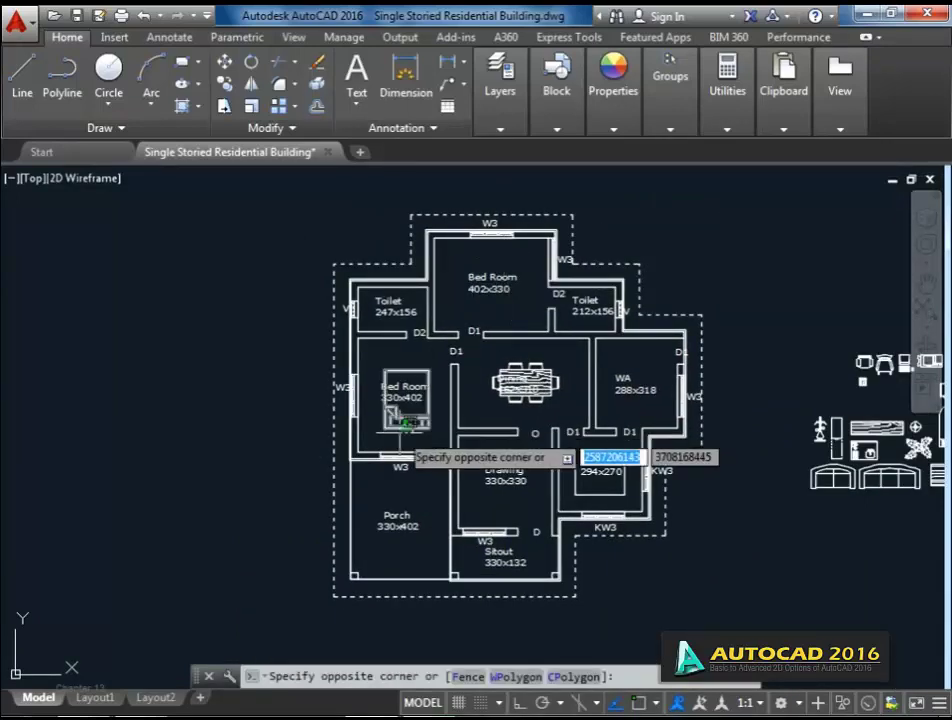
pyautogui.click(407, 423)
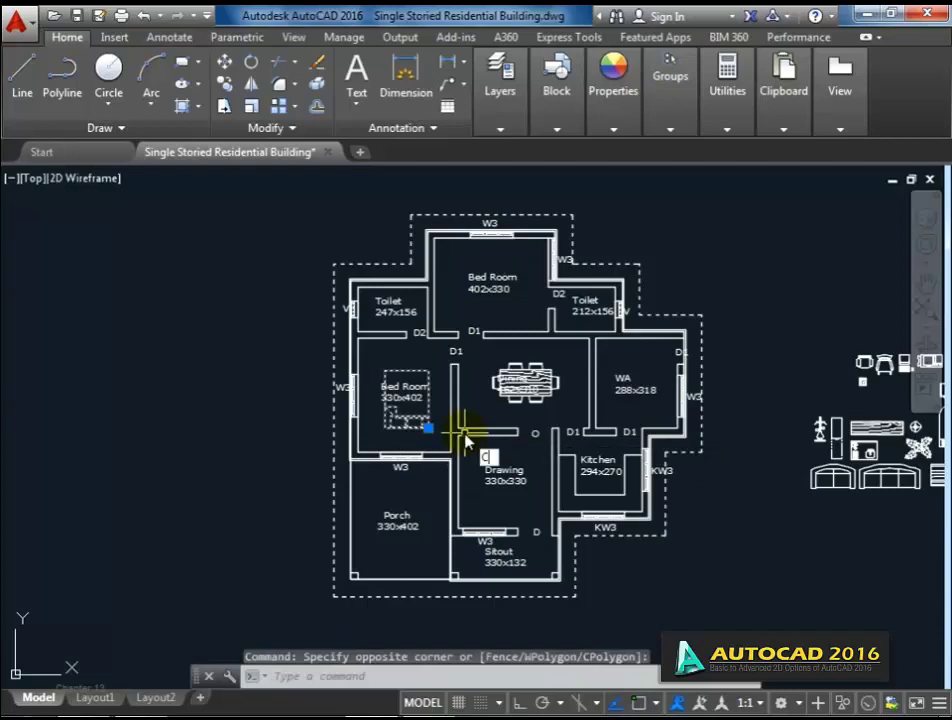
pyautogui.write('cp')
pyautogui.press('Return')
pyautogui.click(405, 428)
pyautogui.click(213, 376)
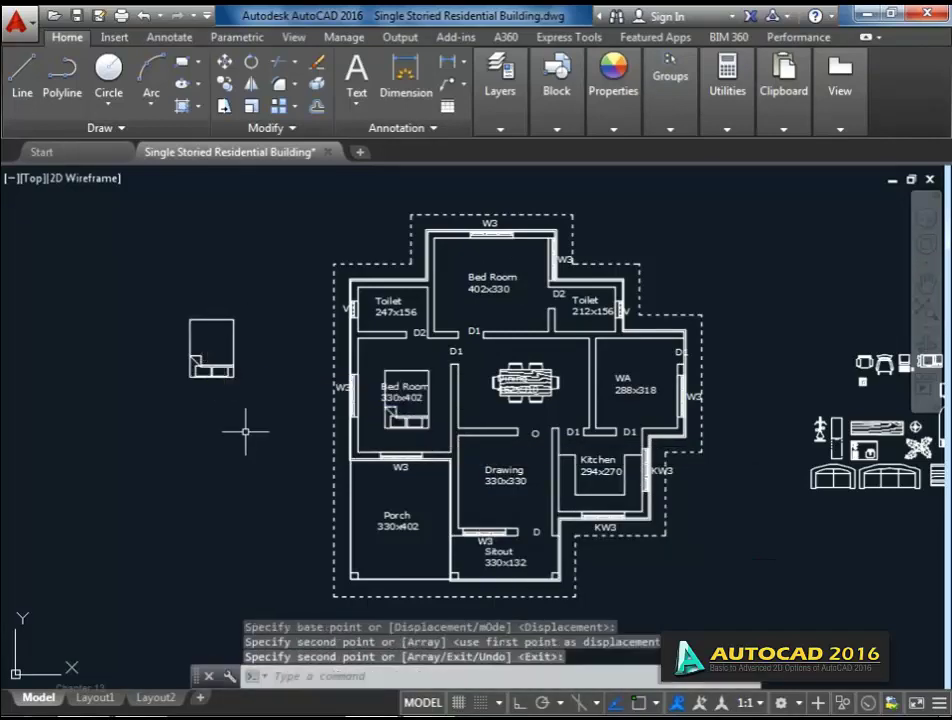
pyautogui.press('Return')
# Rotate the copied double bed 180 degrees about a point near its pillows, with Ortho on.
pyautogui.click(181, 293)
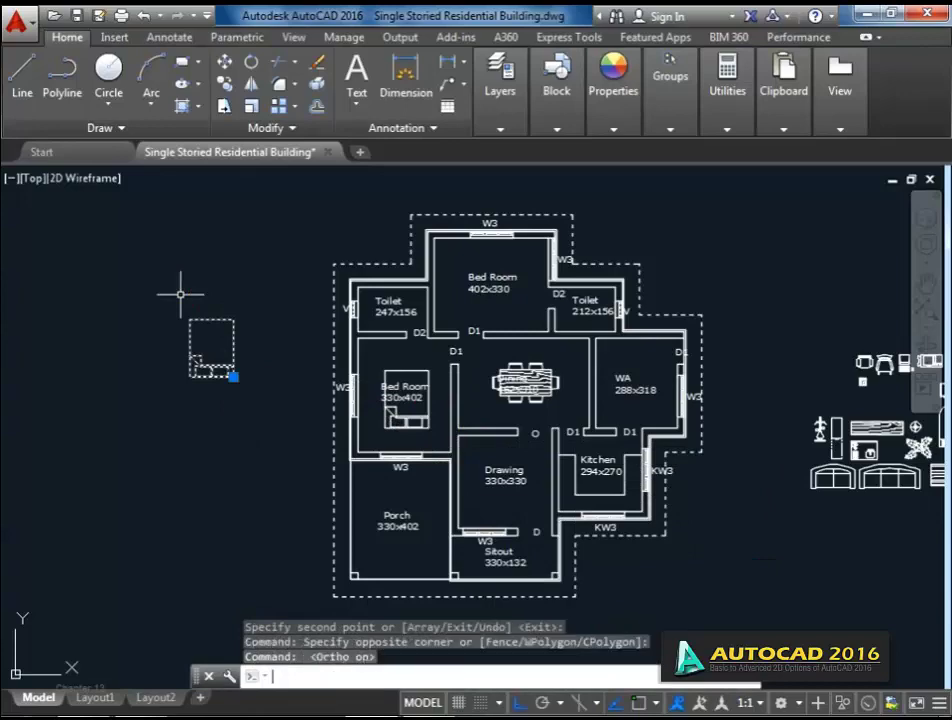
pyautogui.write('ro')
pyautogui.press('Return')
pyautogui.click(212, 358)
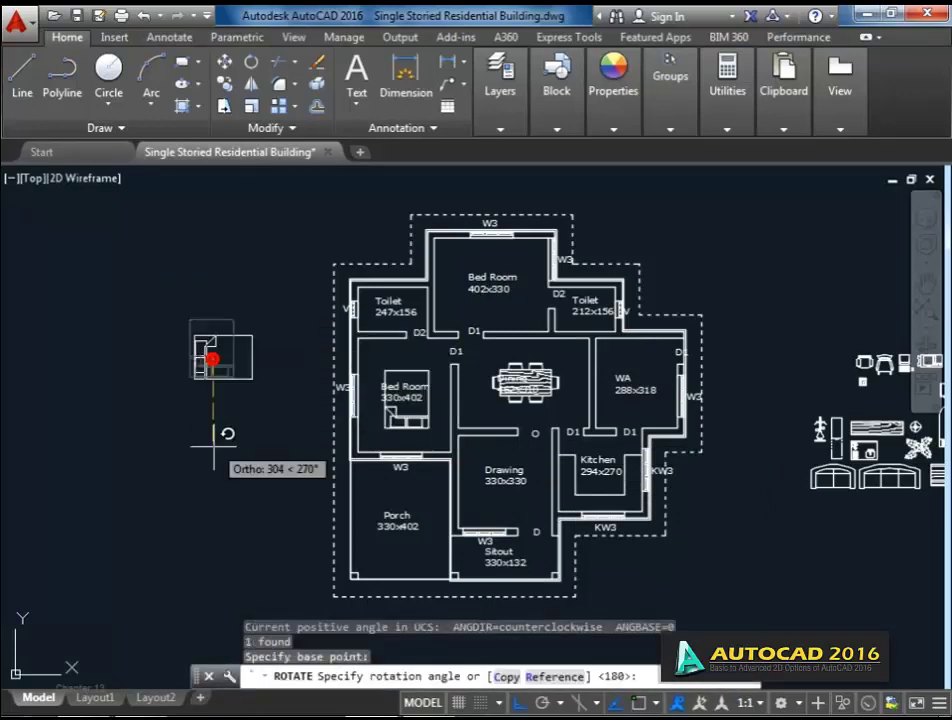
pyautogui.click(145, 305)
# Move the rotated bed copy into the upper-left corner of the 402x330 Bed Room, pillows against the window wall, with Ortho off.
pyautogui.click(263, 448)
pyautogui.click(169, 286)
pyautogui.press('Escape')
pyautogui.moveTo(250, 376); pyautogui.dragTo(259, 383, button='middle')
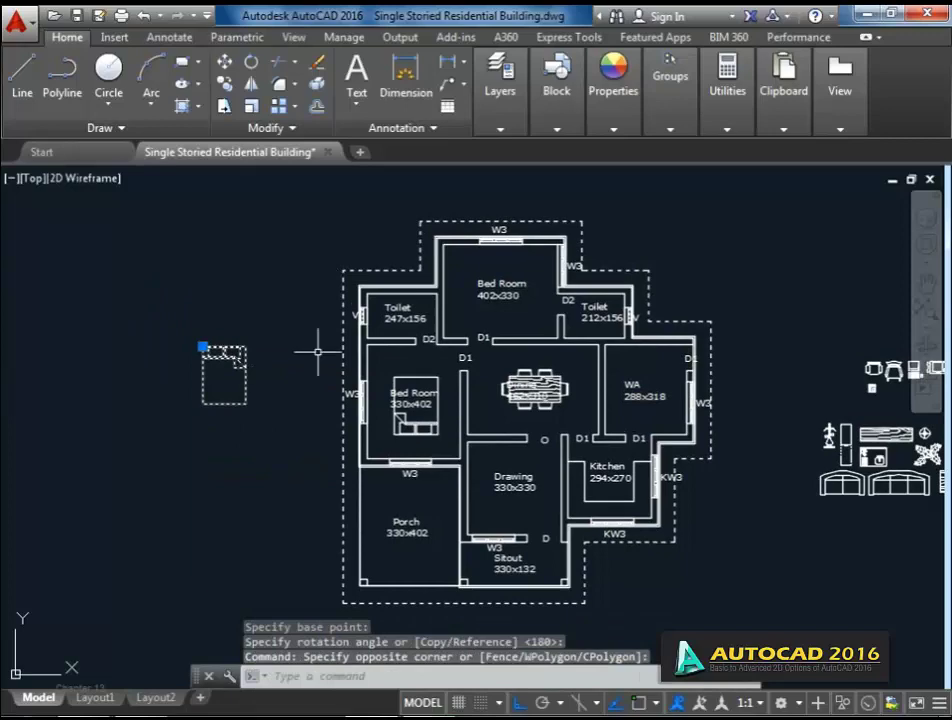
pyautogui.write('m')
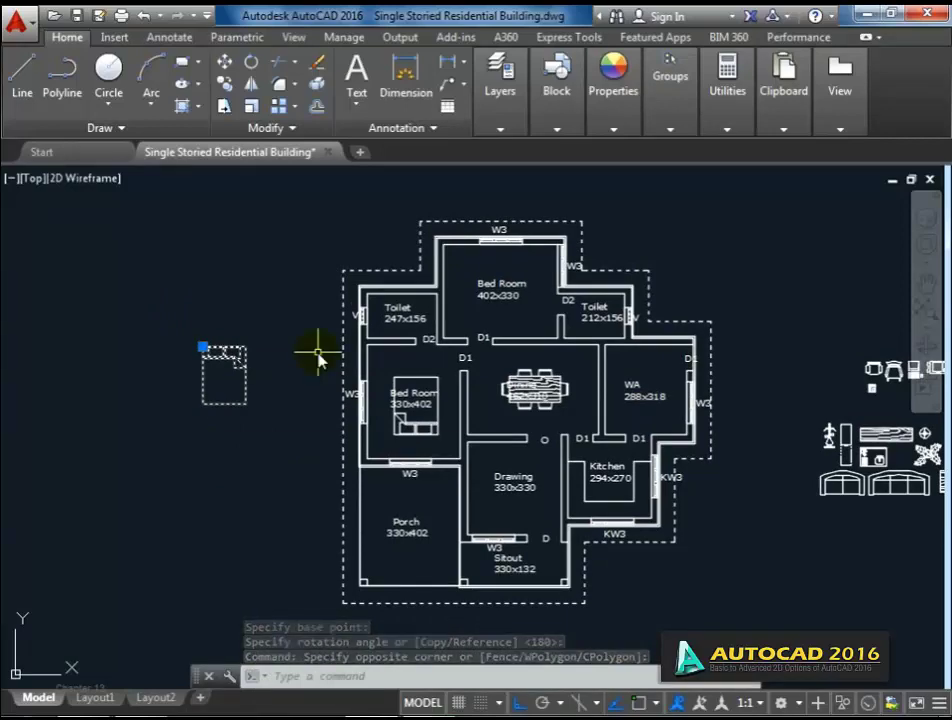
pyautogui.press('Return')
pyautogui.click(220, 382)
pyautogui.moveTo(385, 380); pyautogui.dragTo(375, 406, button='middle')
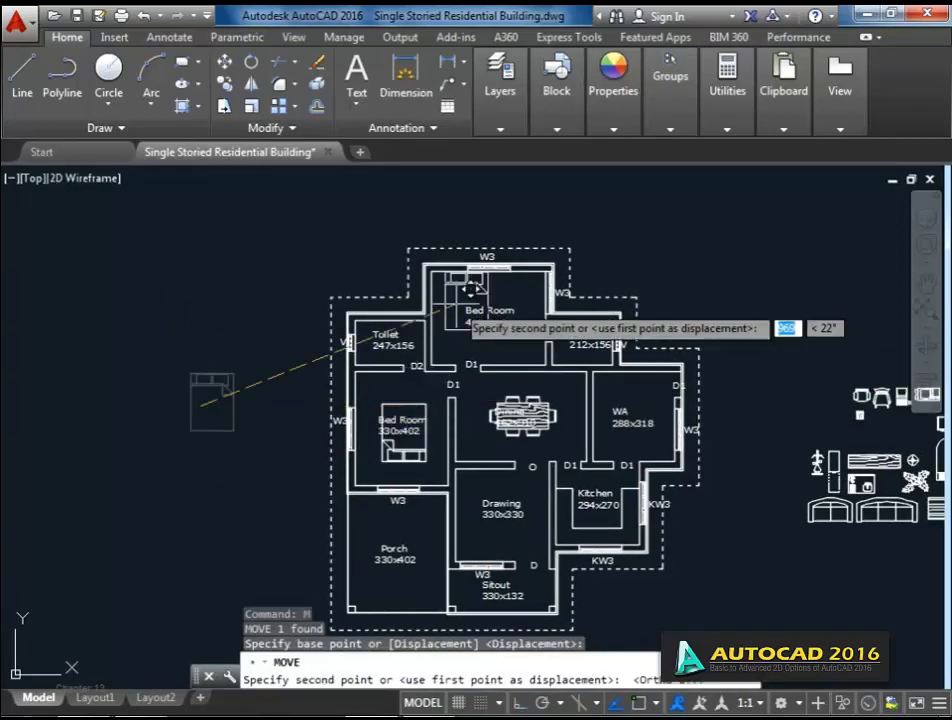
pyautogui.scroll(4, 470, 288)
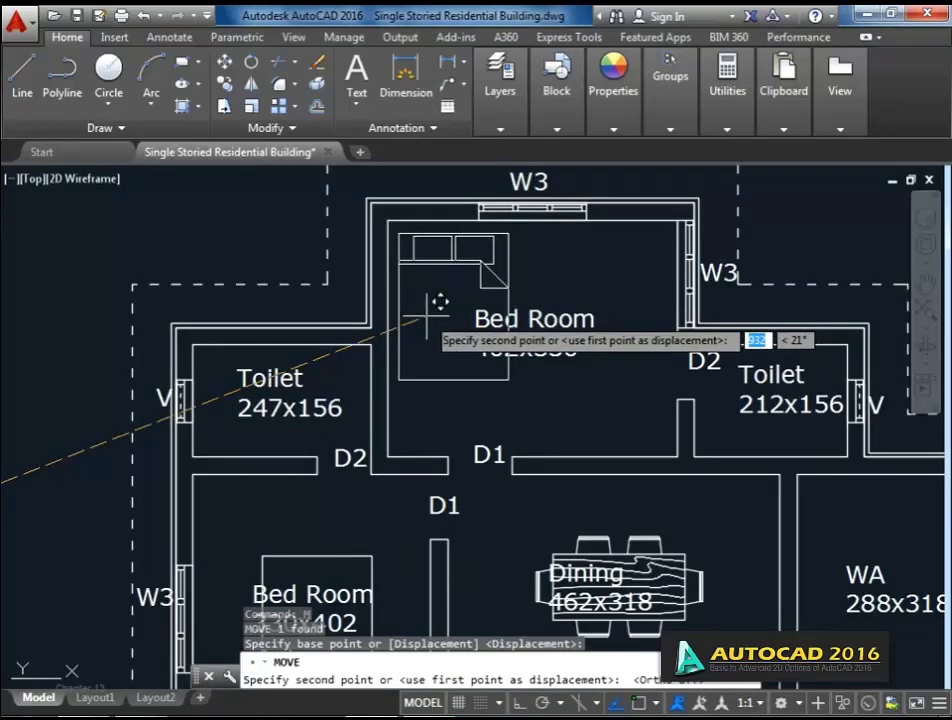
pyautogui.click(423, 311)
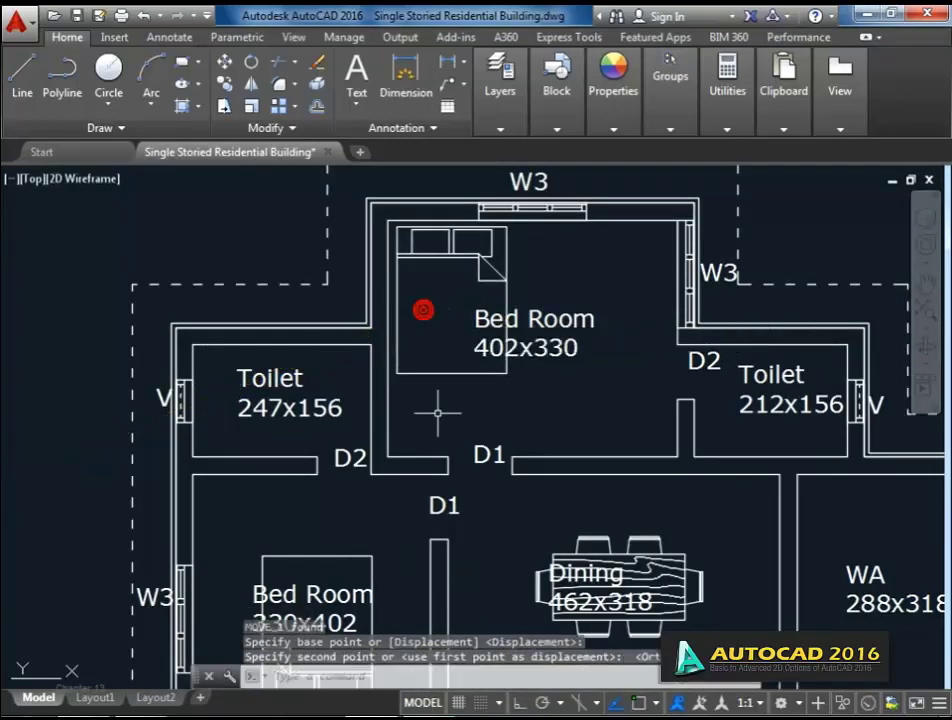
# Move the double bed in the 330x402 Bed Room into that room's lower-left corner, close to the walls.
pyautogui.moveTo(395, 450); pyautogui.dragTo(448, 355, button='middle')
pyautogui.scroll(-2, 449, 353)
pyautogui.moveTo(470, 450); pyautogui.dragTo(483, 421, button='middle')
pyautogui.click(437, 466)
pyautogui.moveTo(435, 471); pyautogui.dragTo(440, 464, button='middle')
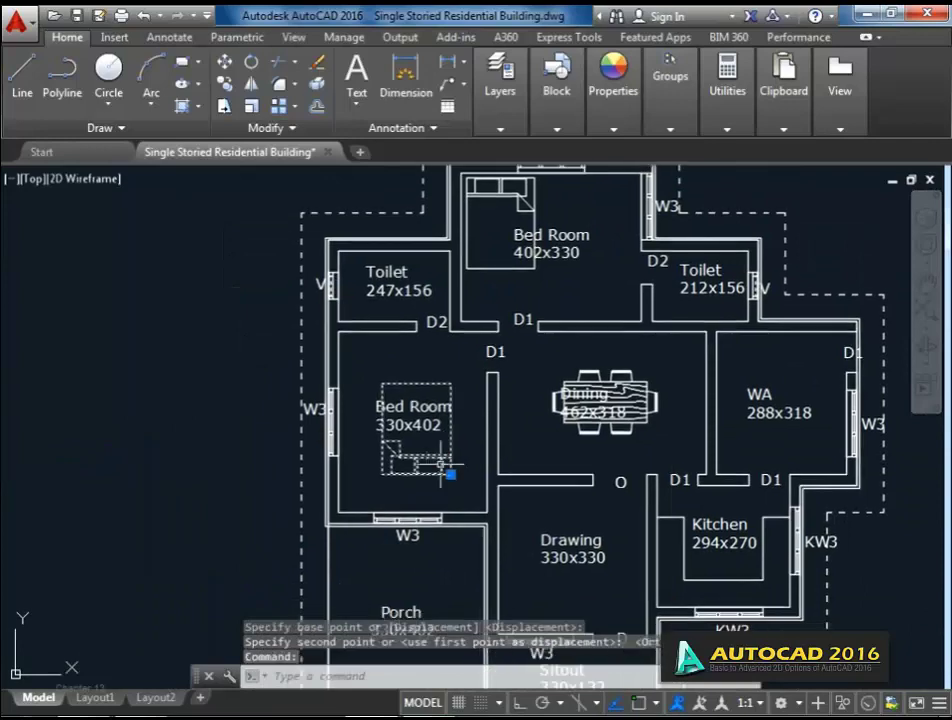
pyautogui.write('M')
pyautogui.press('Return')
pyautogui.click(427, 463)
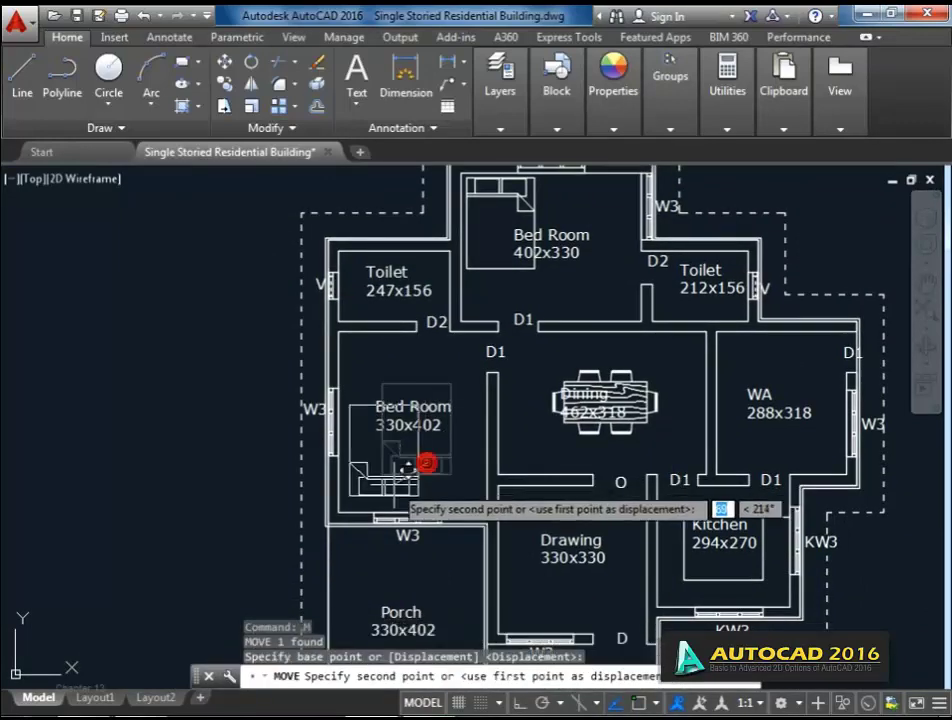
pyautogui.click(400, 478)
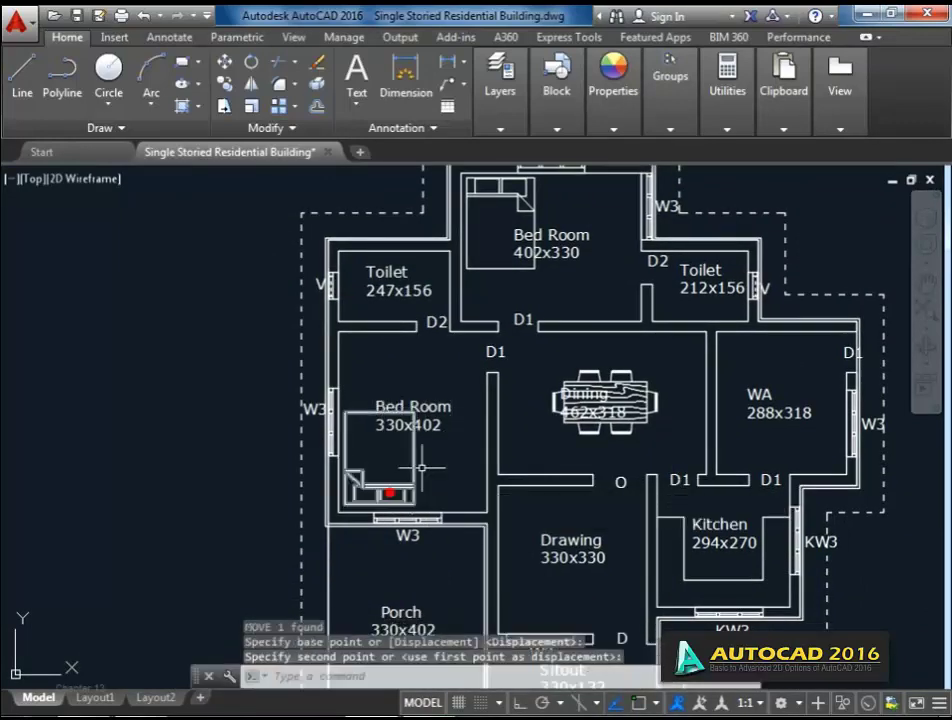
# Move the dining table with its chairs toward the upper-right corner of the Dining room.
pyautogui.moveTo(536, 433); pyautogui.dragTo(482, 435, button='middle')
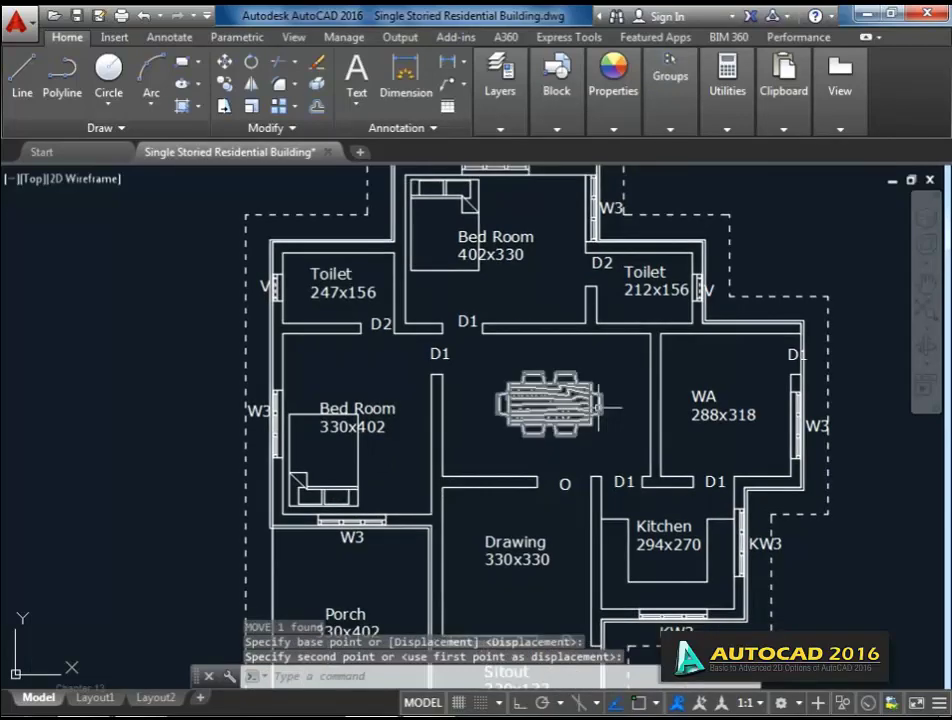
pyautogui.click(599, 405)
pyautogui.click(597, 408)
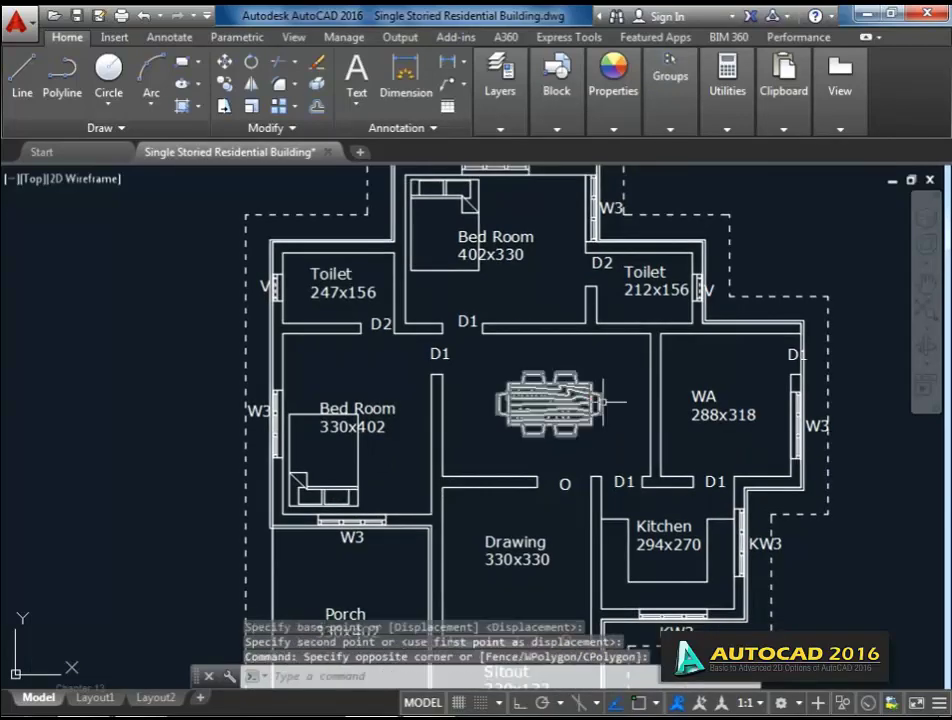
pyautogui.click(601, 402)
pyautogui.moveTo(612, 427); pyautogui.dragTo(606, 438, button='middle')
pyautogui.write('m')
pyautogui.press('Return')
pyautogui.click(541, 410)
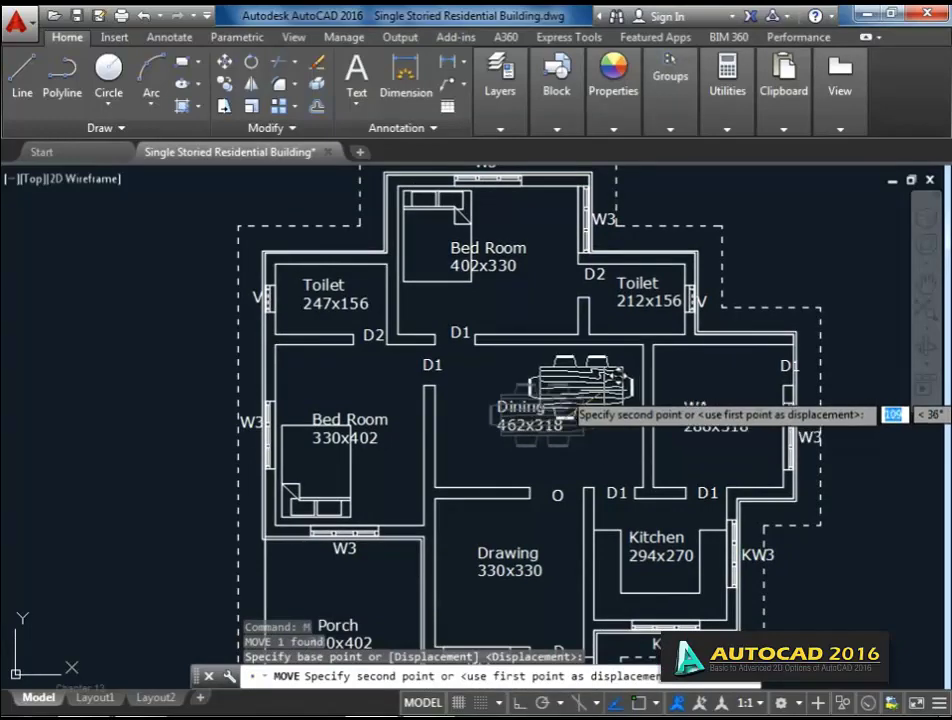
pyautogui.click(605, 394)
# Move the two-line Dining 462x318 label down and left, clear of the dining table.
pyautogui.moveTo(582, 440); pyautogui.dragTo(587, 438, button='middle')
pyautogui.click(532, 438)
pyautogui.click(503, 390)
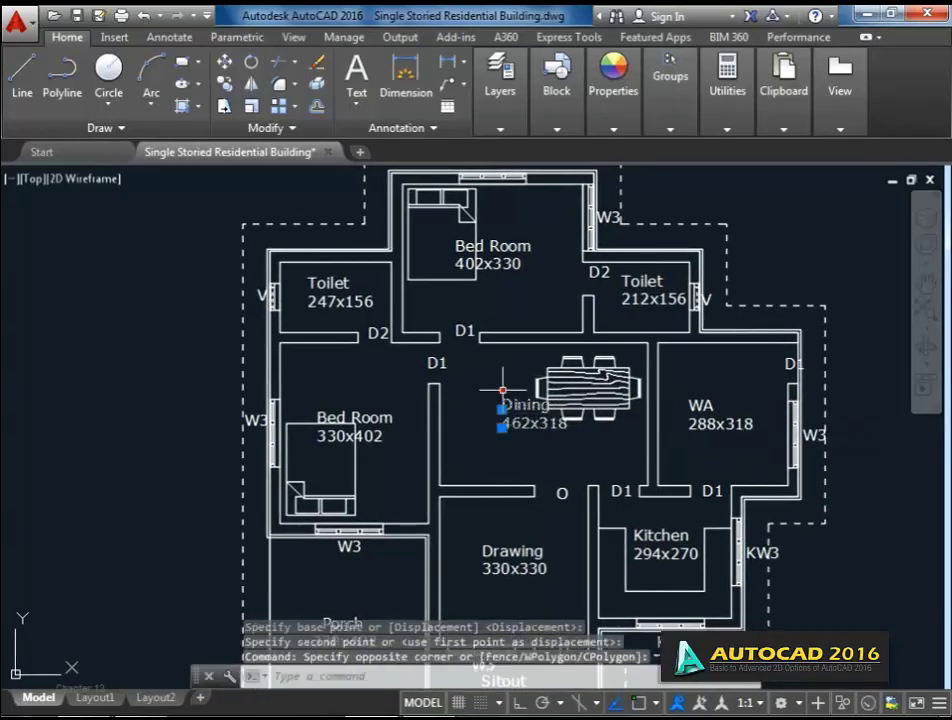
pyautogui.click(562, 440)
pyautogui.write('m')
pyautogui.press('Return')
pyautogui.click(525, 448)
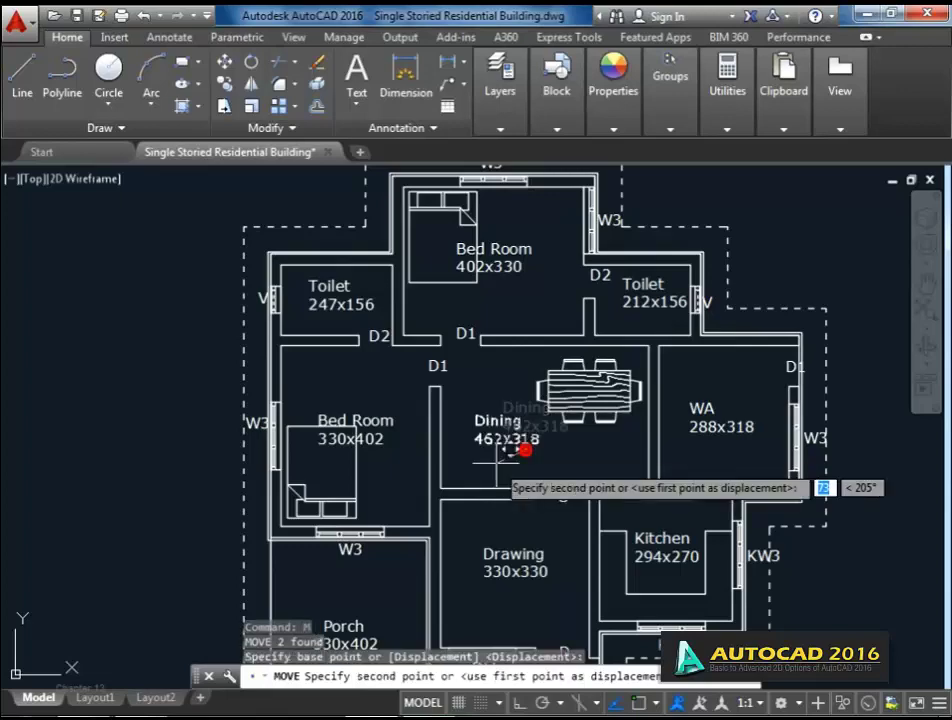
pyautogui.click(503, 458)
# Move the two-line Bed Room 330x402 label straight up so it sits above the bed.
pyautogui.moveTo(371, 515); pyautogui.dragTo(496, 452, button='middle')
pyautogui.click(506, 392)
pyautogui.click(495, 342)
pyautogui.moveTo(548, 404); pyautogui.dragTo(540, 418, button='middle')
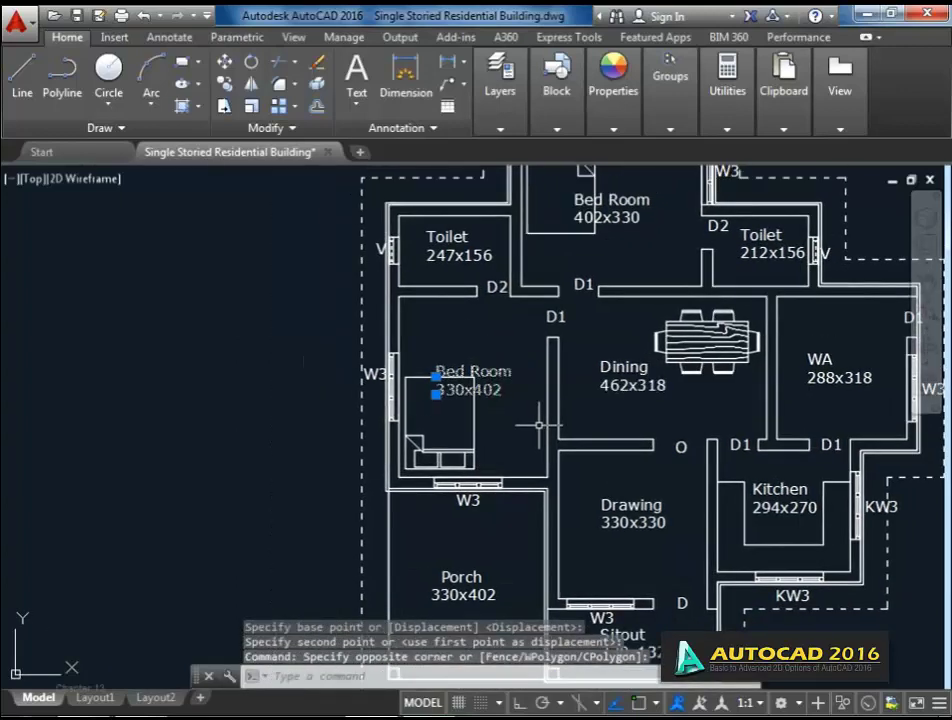
pyautogui.write('m')
pyautogui.press('Return')
pyautogui.click(510, 440)
pyautogui.click(510, 412)
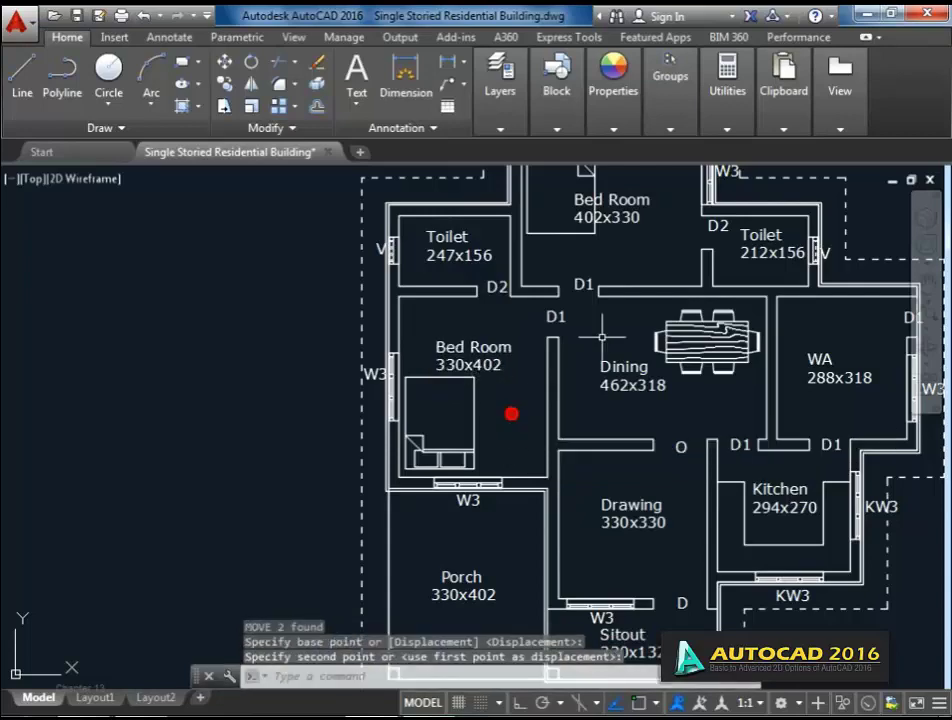
# Move the two-line Bed Room 402x330 label to the right, clear of the bed.
pyautogui.moveTo(606, 329); pyautogui.dragTo(536, 421, button='middle')
pyautogui.click(568, 312)
pyautogui.click(559, 265)
pyautogui.rightClick(559, 260)
pyautogui.click(550, 336)
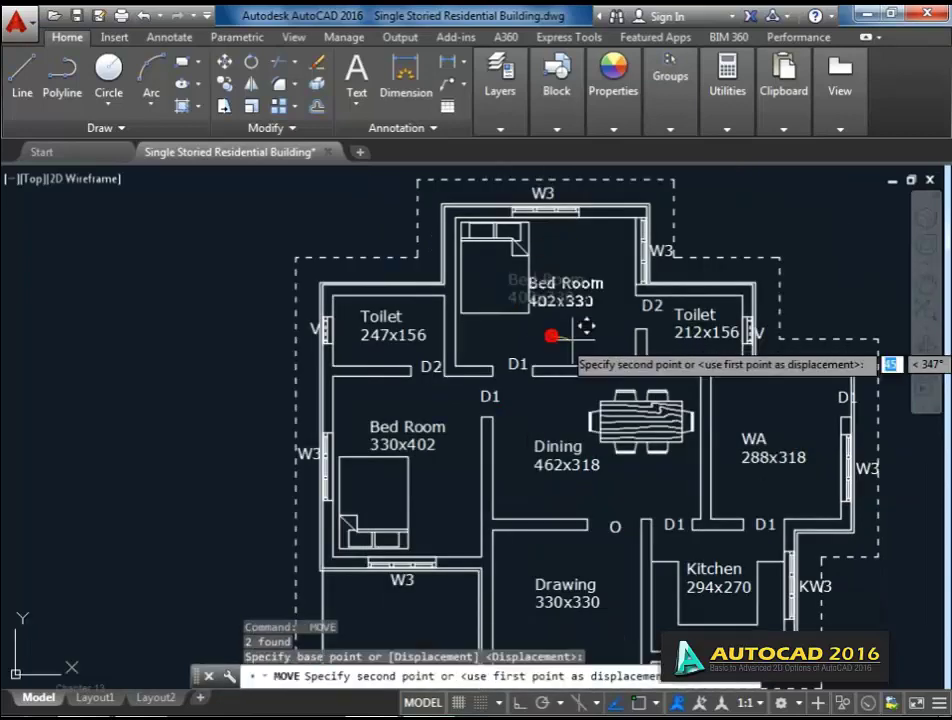
pyautogui.click(578, 338)
# Move the potted plant from the furniture set into the lower-left corner of the Dining room.
pyautogui.moveTo(589, 340); pyautogui.dragTo(438, 316, button='middle')
pyautogui.scroll(-1, 438, 316)
pyautogui.scroll(4, 833, 459)
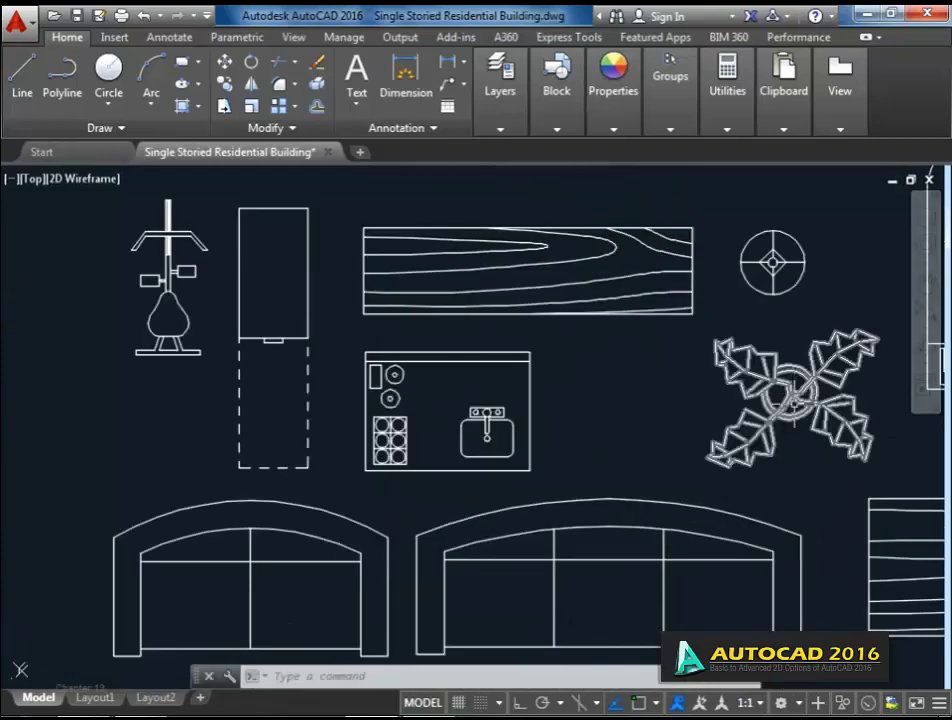
pyautogui.click(797, 404)
pyautogui.scroll(-1, 724, 429)
pyautogui.click(769, 410)
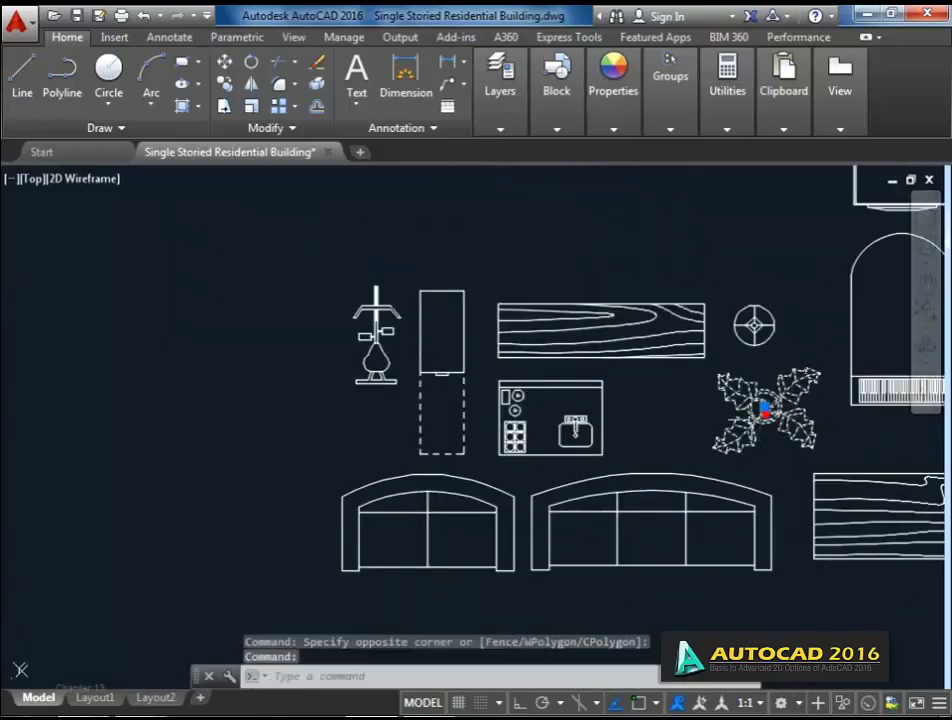
pyautogui.write('m')
pyautogui.press('Return')
pyautogui.click(785, 388)
pyautogui.scroll(-3, 498, 373)
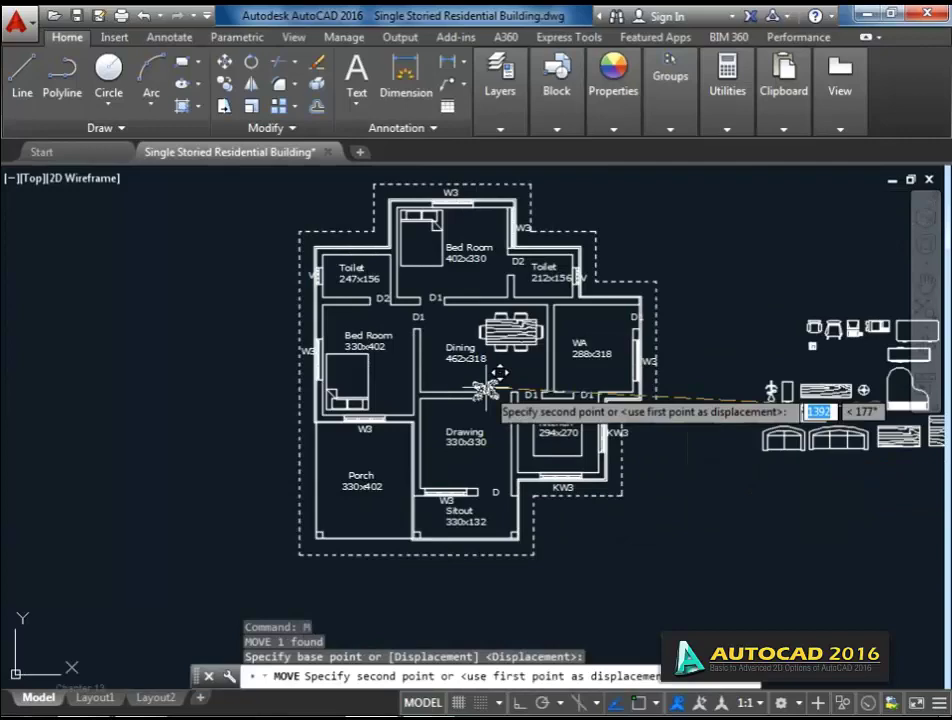
pyautogui.scroll(5, 470, 374)
pyautogui.click(338, 382)
# Move the three-seat sofa from the furniture set to the empty area outside the plan, below the Kitchen.
pyautogui.scroll(-5, 416, 441)
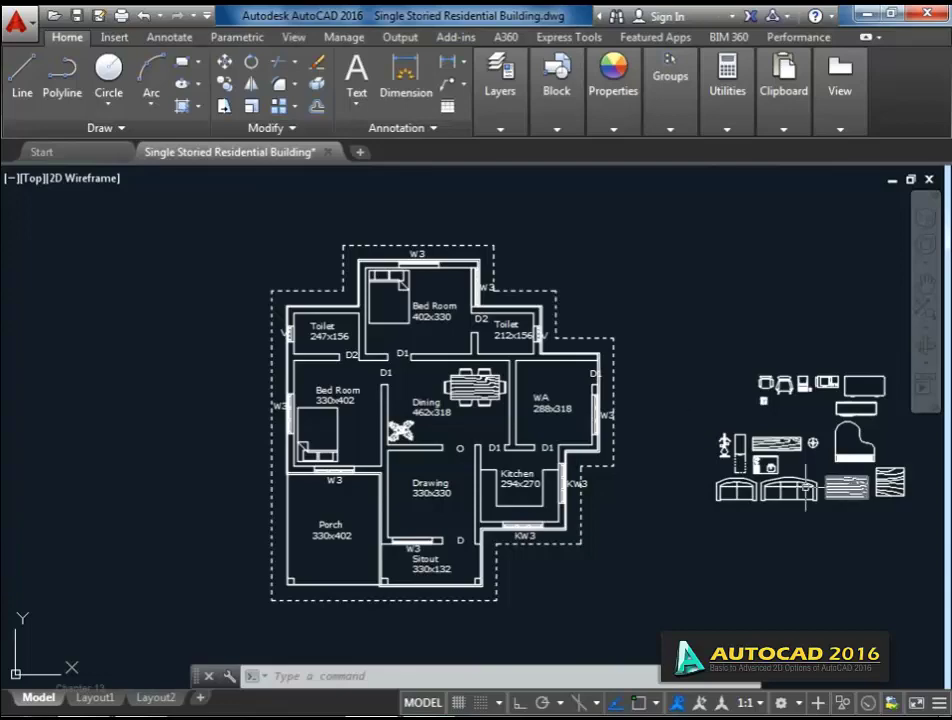
pyautogui.click(795, 499)
pyautogui.moveTo(734, 551); pyautogui.dragTo(739, 533, button='middle')
pyautogui.write('m')
pyautogui.press('Return')
pyautogui.click(788, 506)
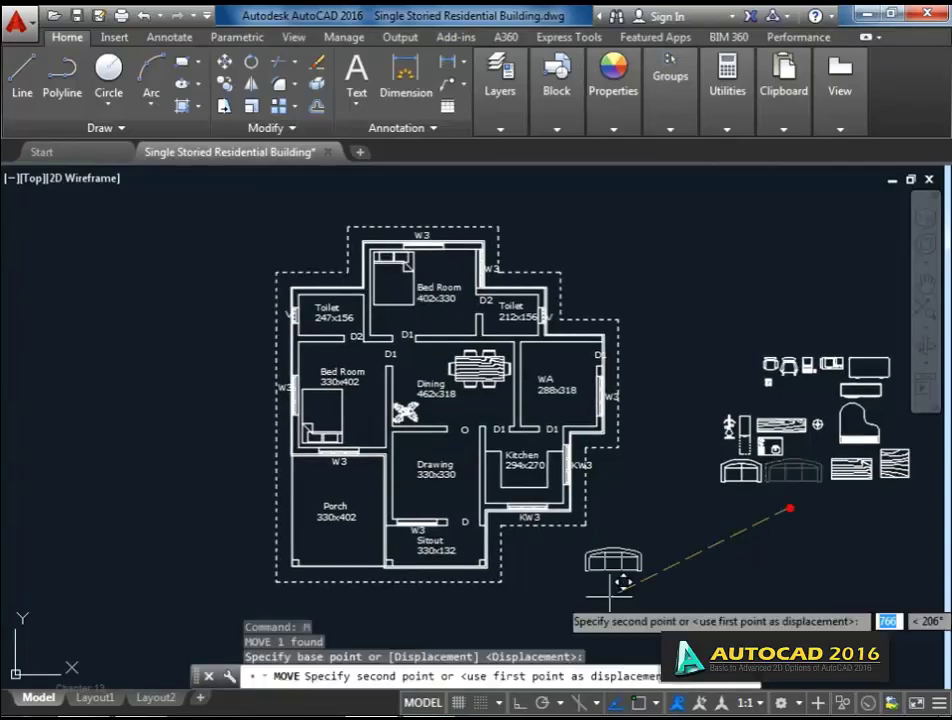
pyautogui.scroll(5, 463, 506)
pyautogui.scroll(-5, 597, 523)
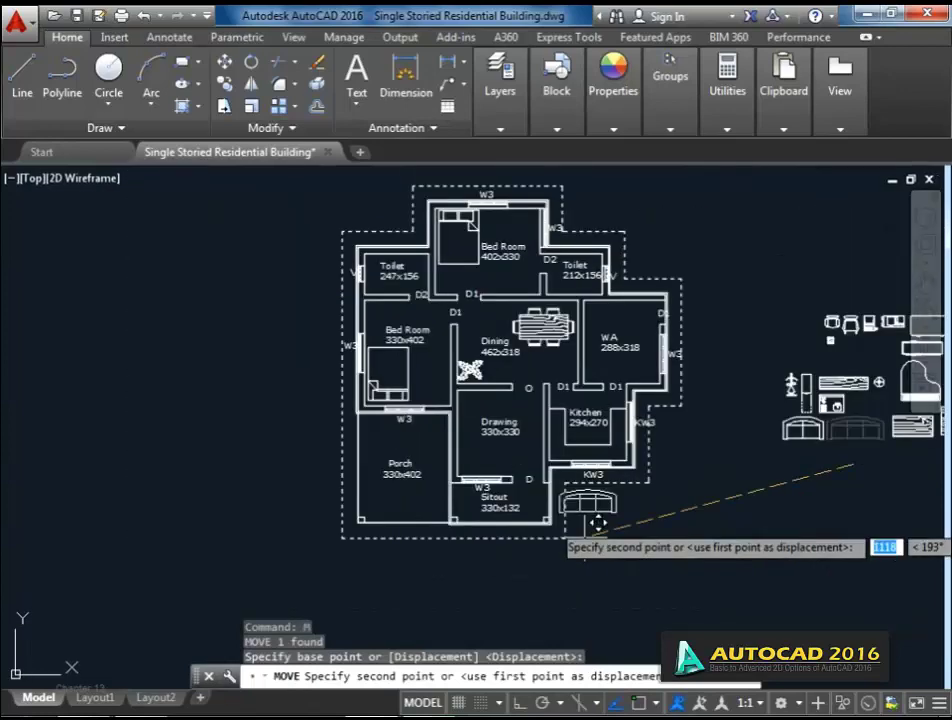
pyautogui.click(640, 560)
pyautogui.press('Return')
pyautogui.press('Escape')
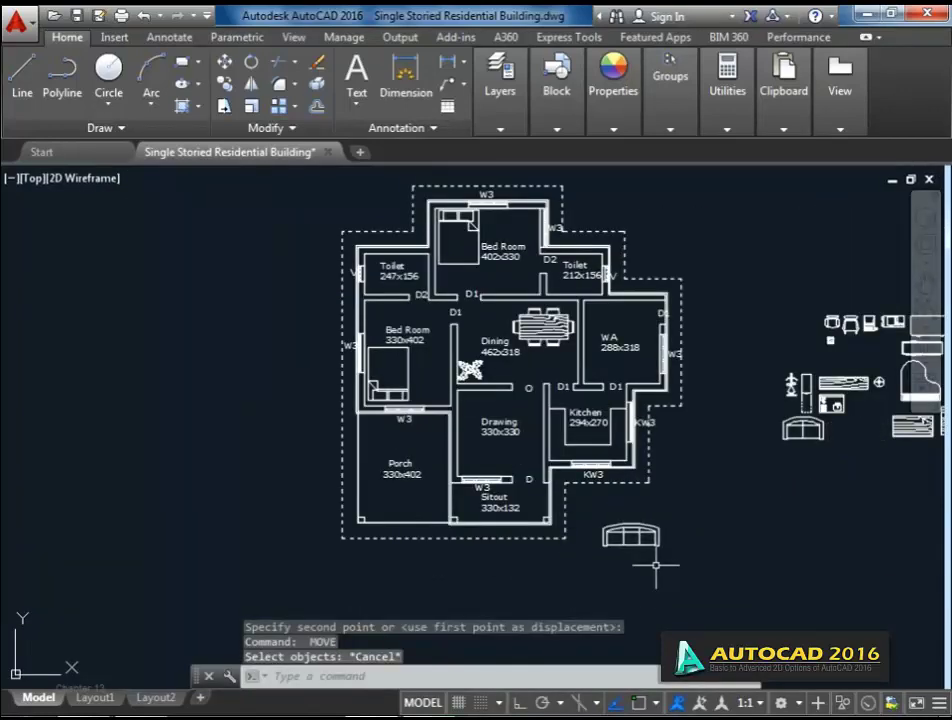
# Rotate the three-seat sofa outside the plan by 180 degrees, with its back toward the bottom.
pyautogui.click(660, 564)
pyautogui.click(629, 517)
pyautogui.moveTo(702, 508); pyautogui.dragTo(699, 518, button='middle')
pyautogui.write('ro')
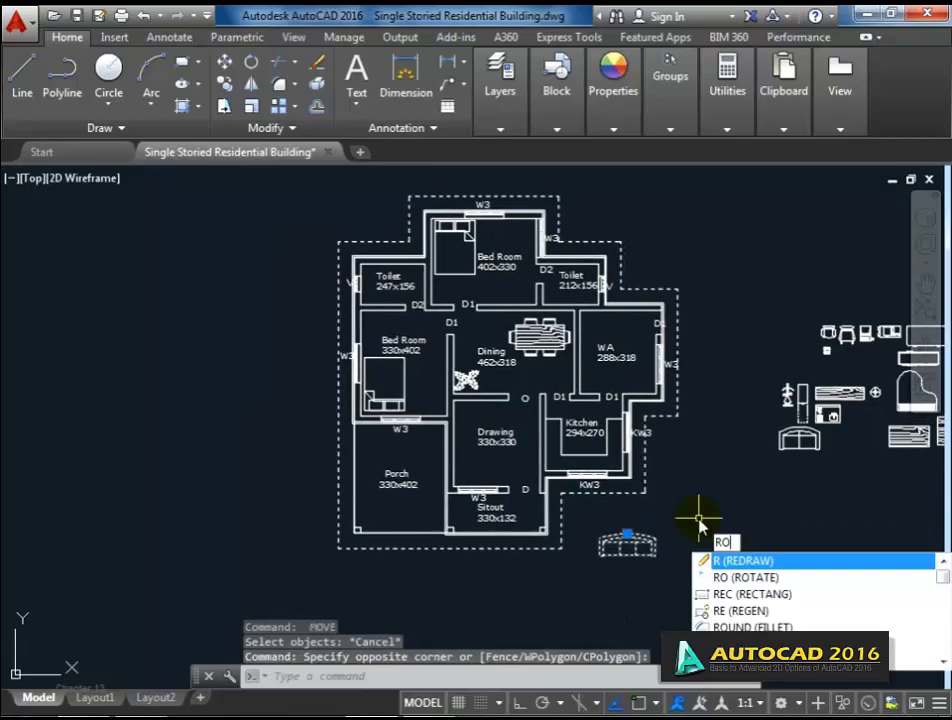
pyautogui.press('Return')
pyautogui.click(628, 542)
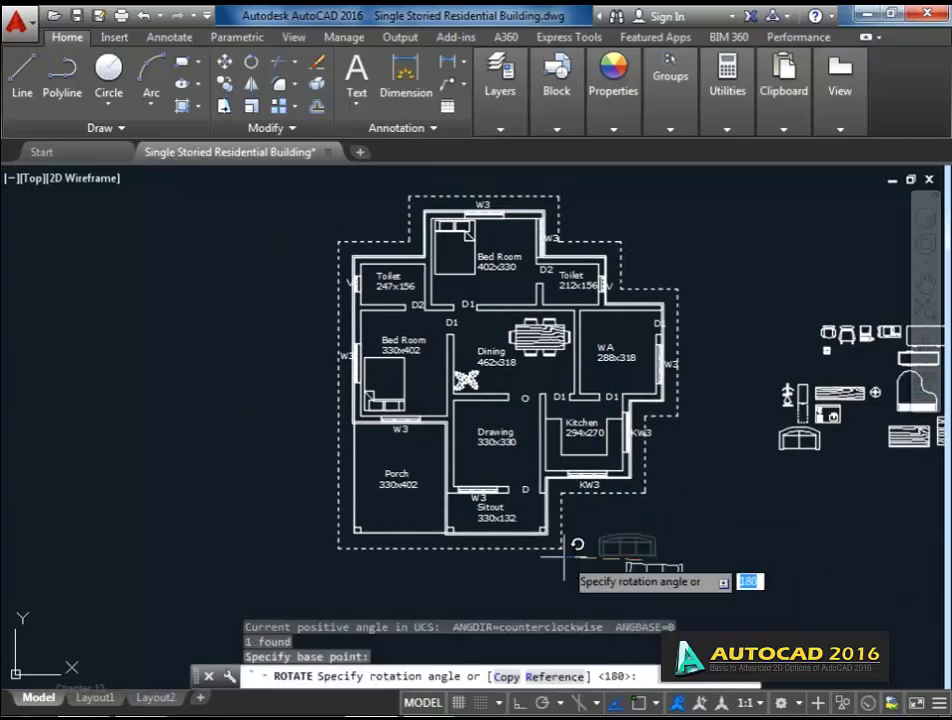
pyautogui.press('F8')
pyautogui.click(533, 568)
# Move the sofa into the Drawing room, just above window W3 and near the left wall.
pyautogui.click(668, 590)
pyautogui.click(636, 565)
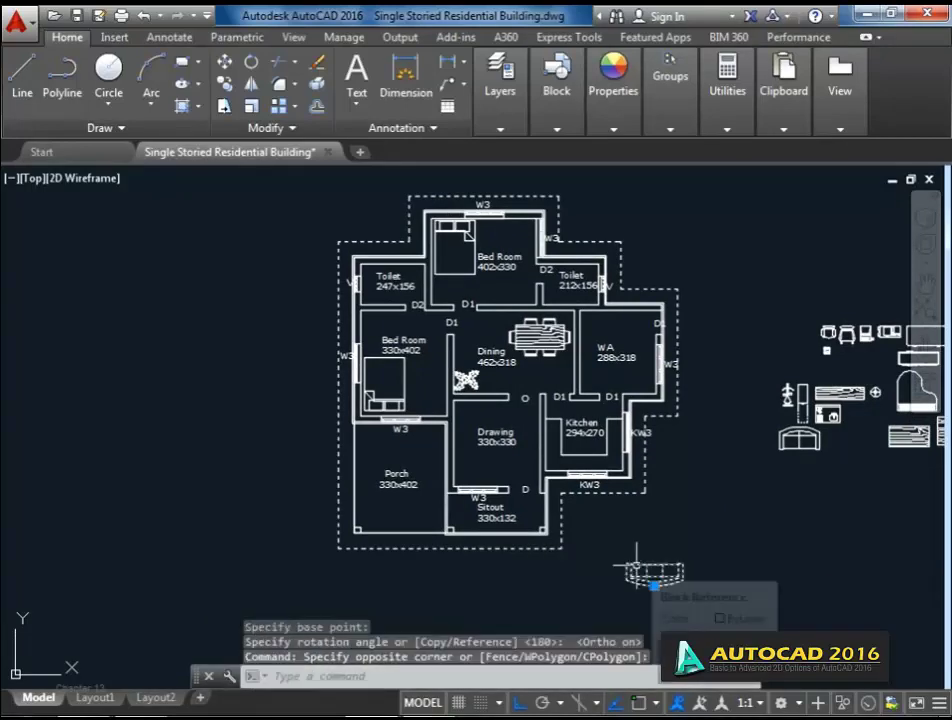
pyautogui.click(660, 590)
pyautogui.write('m')
pyautogui.press('Return')
pyautogui.click(640, 578)
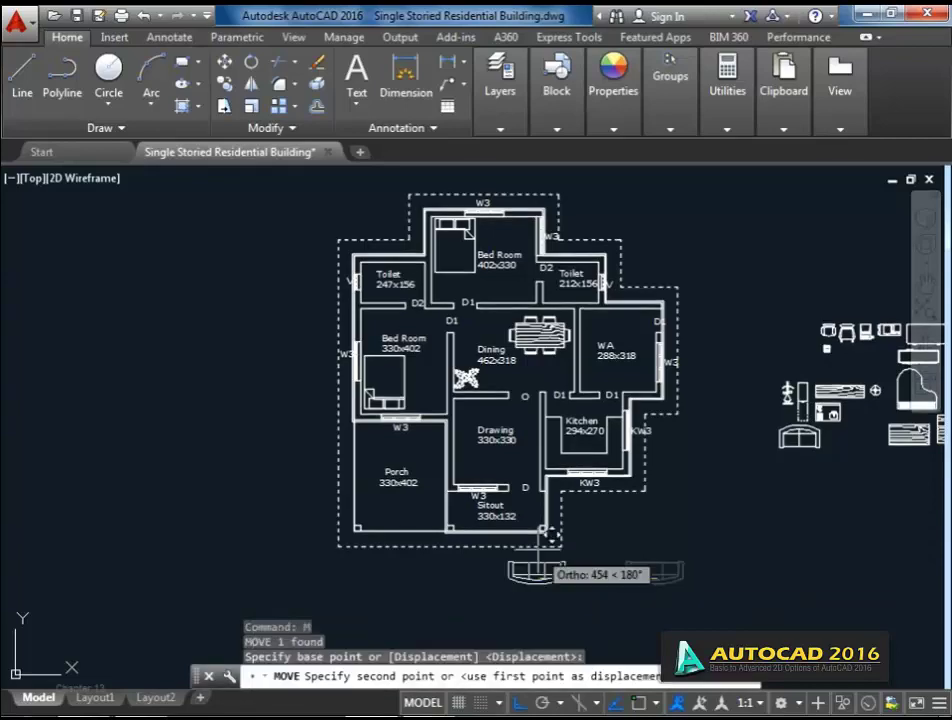
pyautogui.scroll(6, 487, 469)
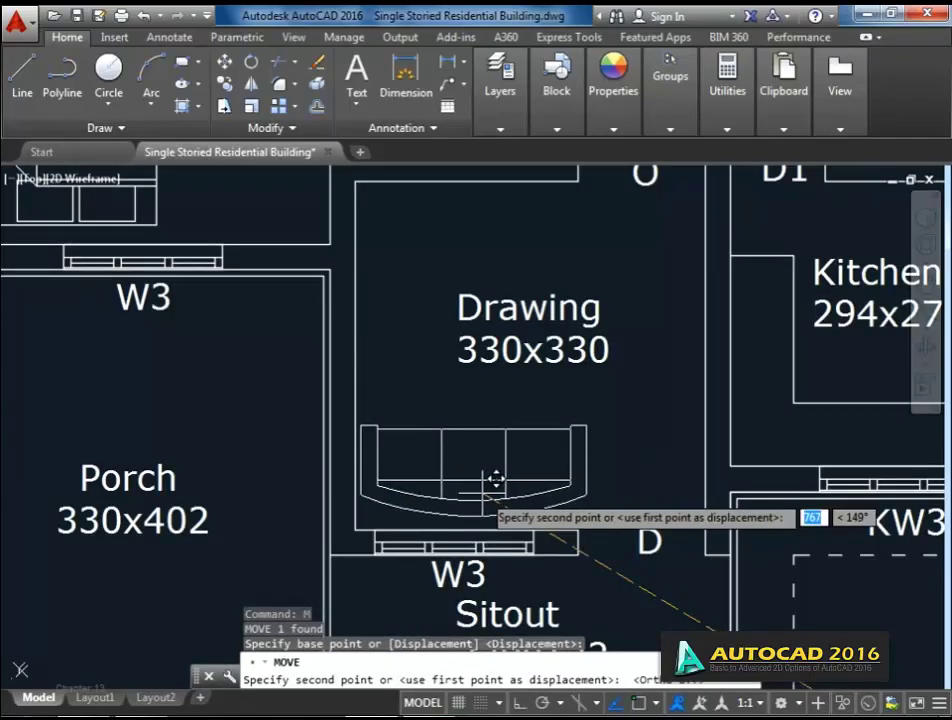
pyautogui.scroll(-2, 496, 480)
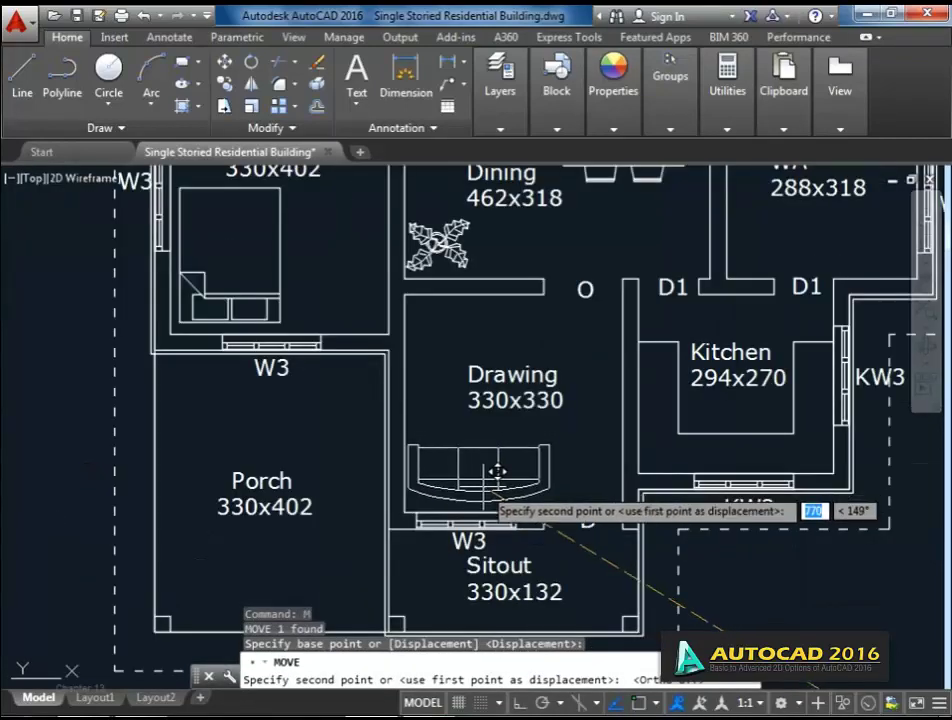
pyautogui.click(497, 471)
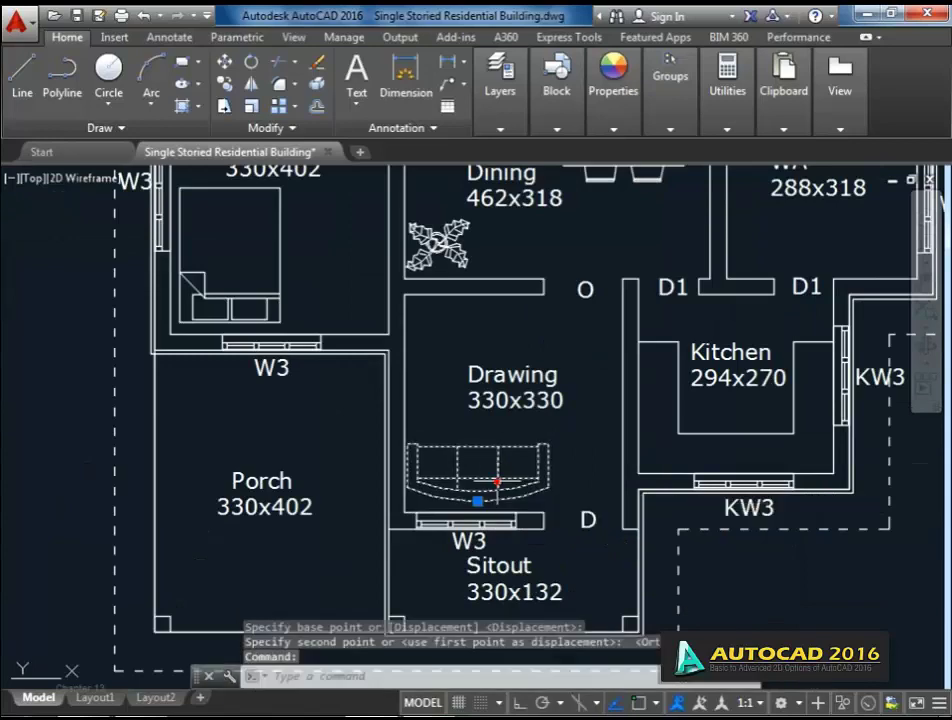
# Rotate the Drawing room sofa 90 degrees clockwise so its curved back faces the left wall.
pyautogui.click(495, 478)
pyautogui.write('ro')
pyautogui.press('Return')
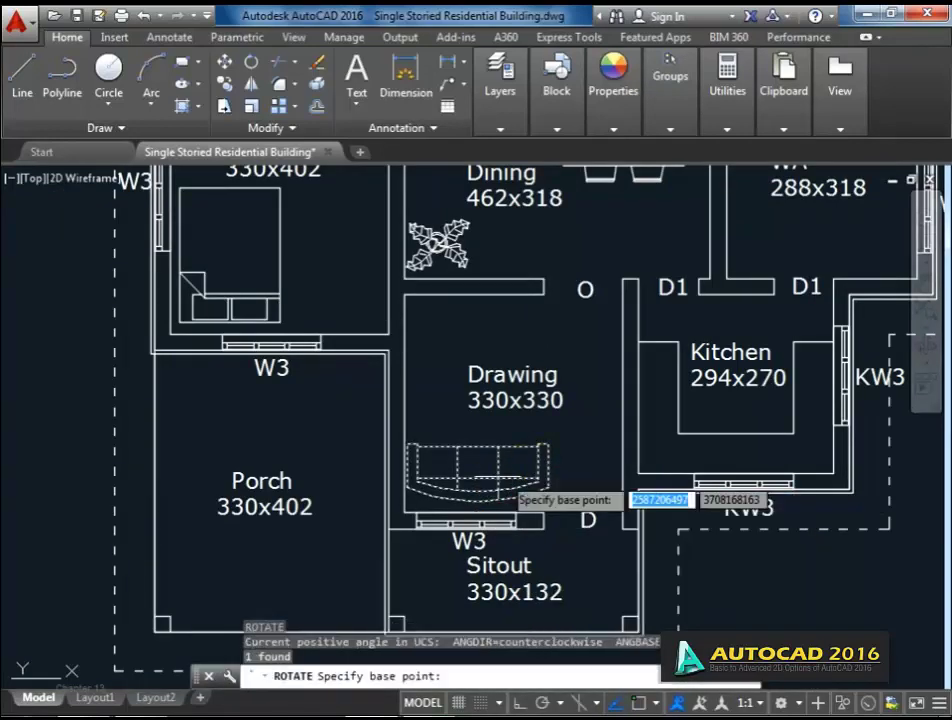
pyautogui.click(496, 503)
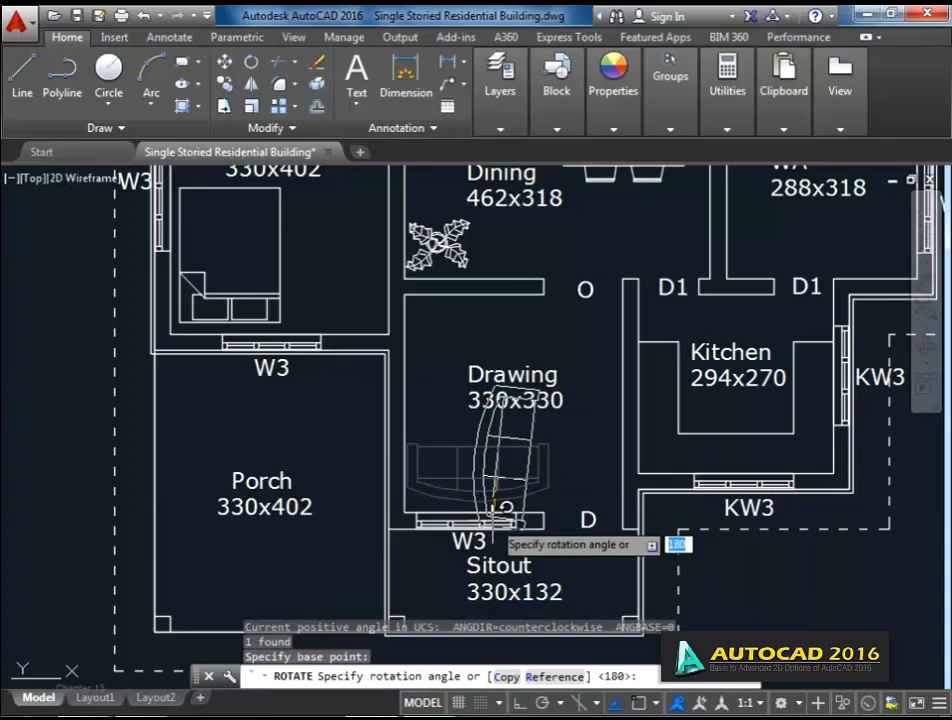
pyautogui.press('F8')
pyautogui.click(497, 520)
# Move the rotated sofa against the left wall of the Drawing room, about midway along the wall.
pyautogui.click(505, 522)
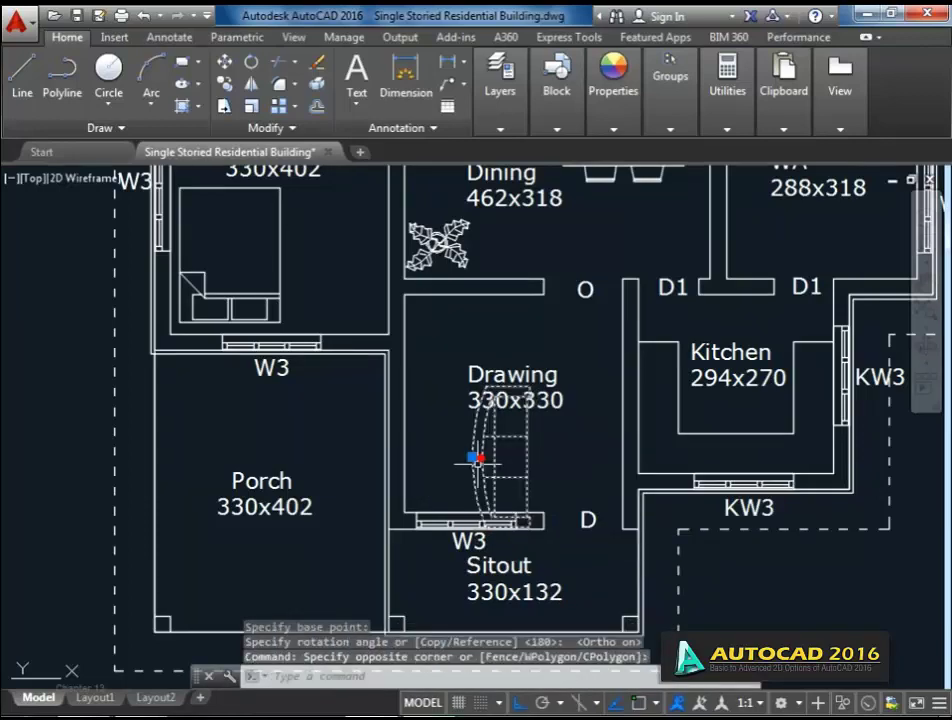
pyautogui.click(477, 460)
pyautogui.write('m')
pyautogui.press('Return')
pyautogui.click(514, 456)
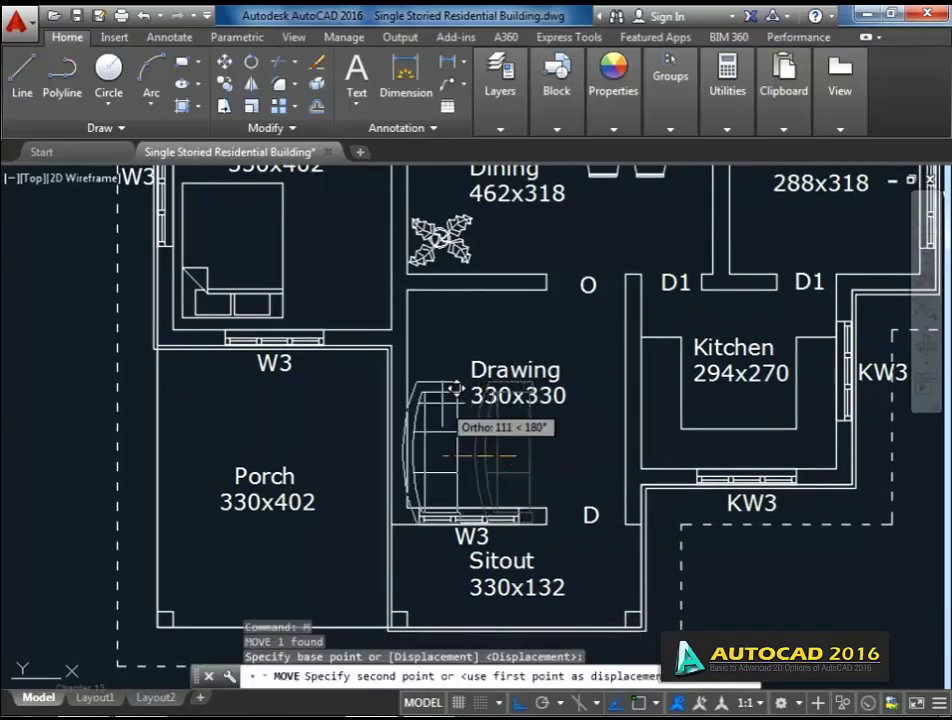
pyautogui.click(451, 399)
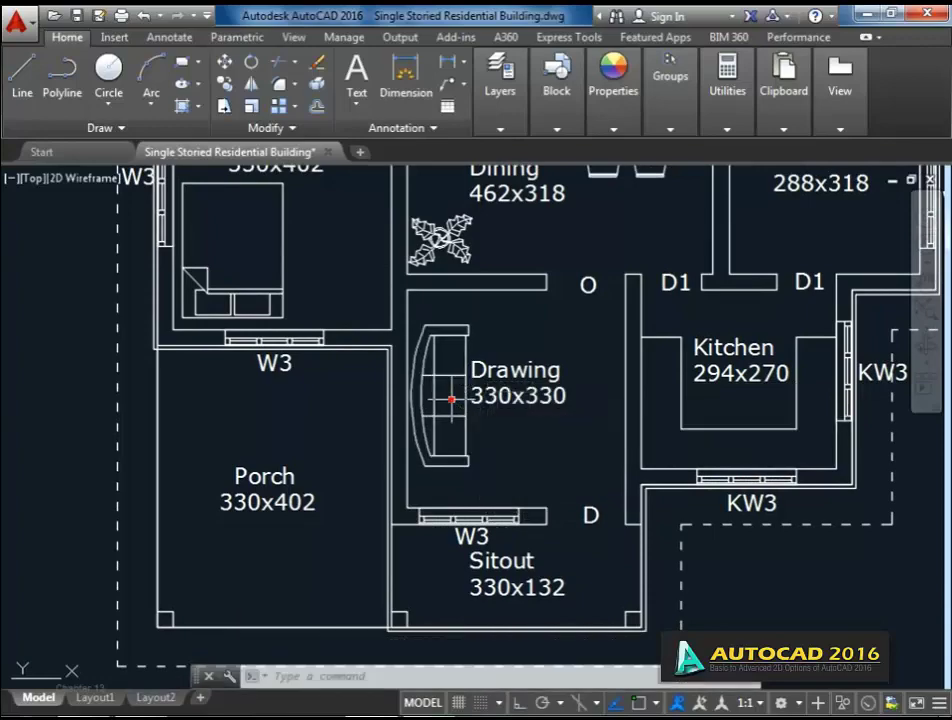
# Move the two-line Drawing 330x330 label slightly right and down, clear of the sofa.
pyautogui.click(512, 480)
pyautogui.click(500, 382)
pyautogui.moveTo(495, 334); pyautogui.dragTo(491, 348, button='middle')
pyautogui.write('m')
pyautogui.press('Return')
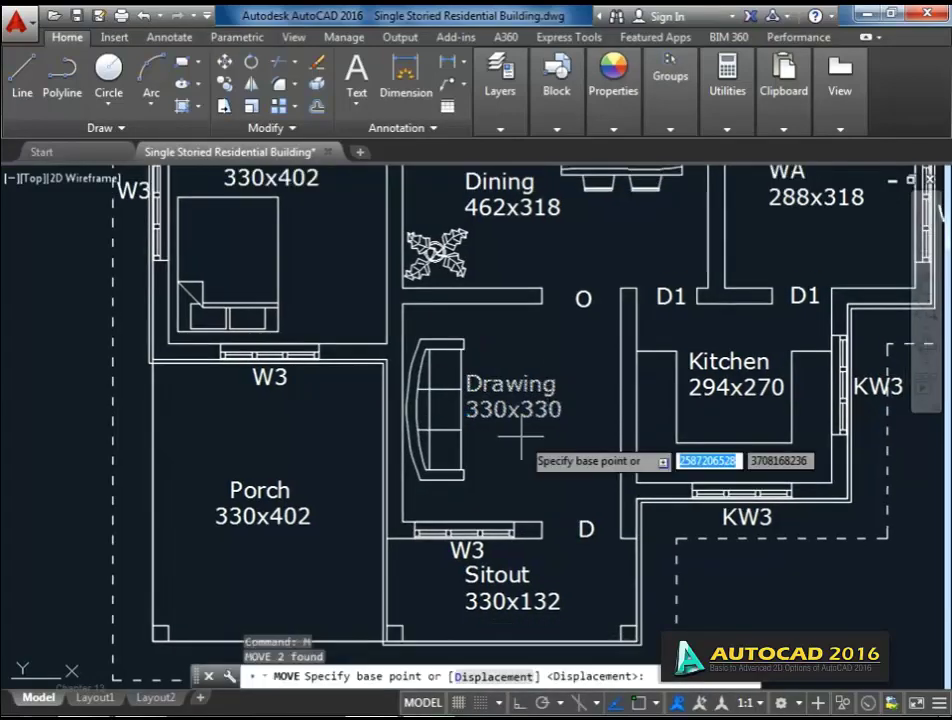
pyautogui.click(519, 437)
pyautogui.click(542, 450)
pyautogui.scroll(-5, 542, 450)
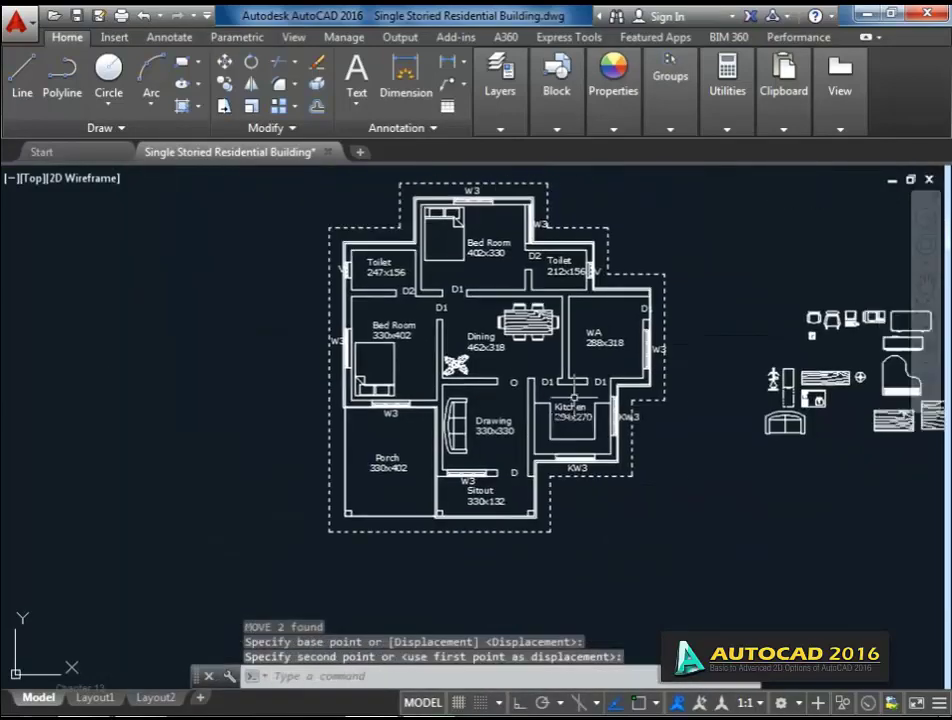
# Delete all the leftover furniture blocks to the right of the plan.
pyautogui.moveTo(573, 398); pyautogui.dragTo(576, 431, button='middle')
pyautogui.moveTo(846, 493); pyautogui.dragTo(793, 501, button='middle')
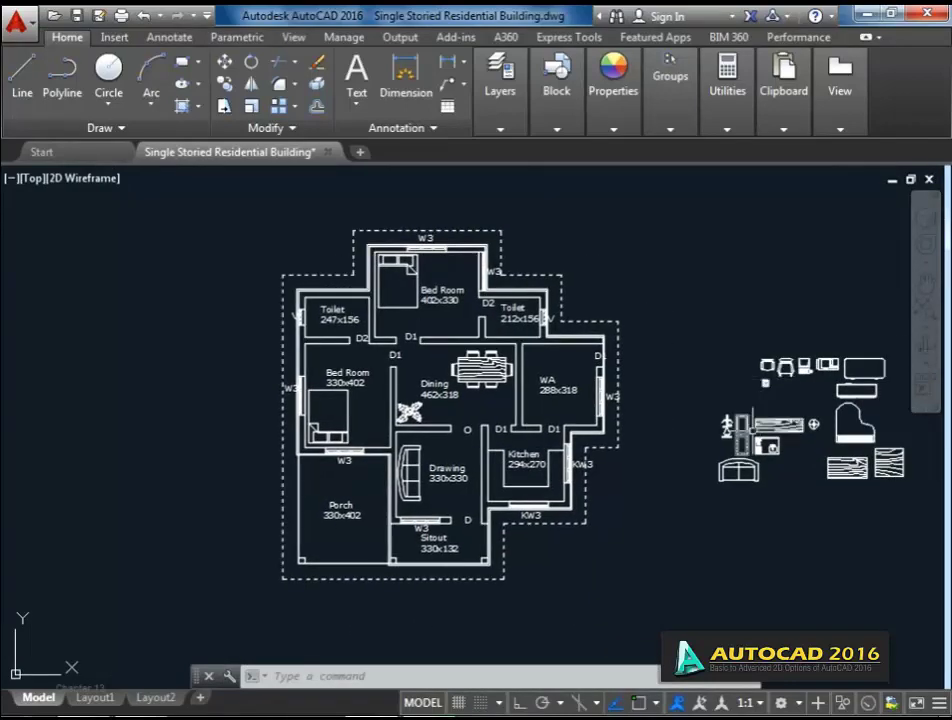
pyautogui.scroll(-2, 747, 438)
pyautogui.click(884, 532)
pyautogui.click(705, 318)
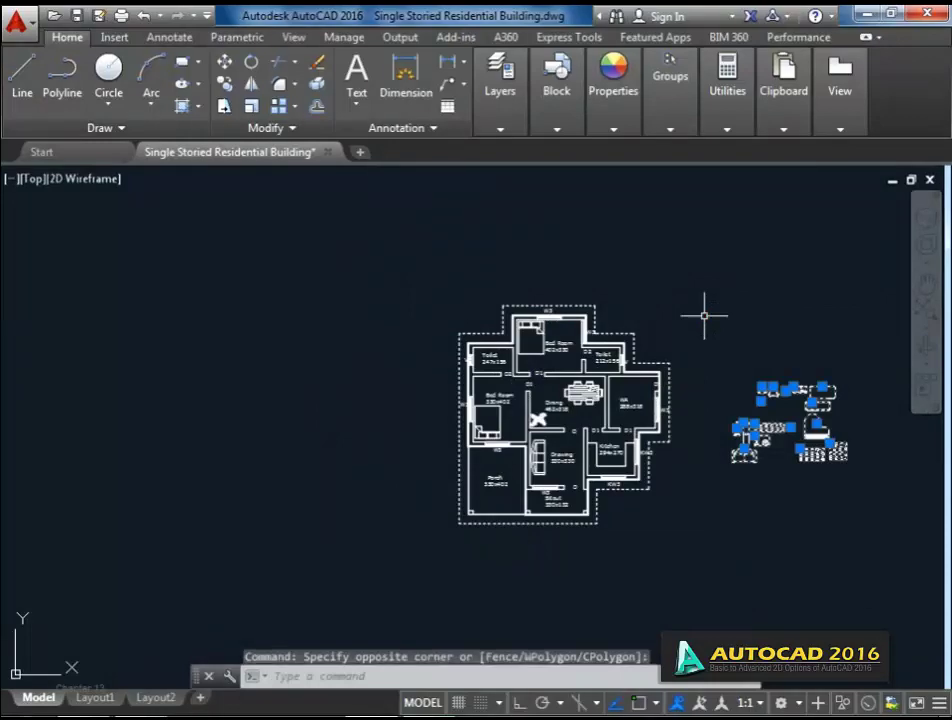
pyautogui.press('Delete')
# Explode the outer wall polyline running around the Sitout into separate lines.
pyautogui.scroll(2, 610, 463)
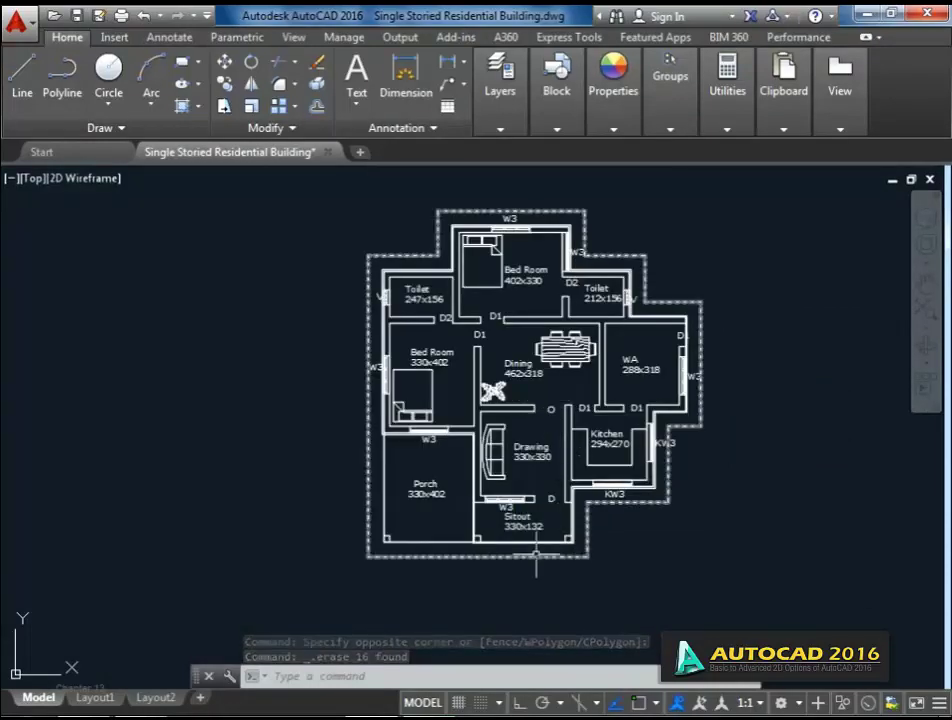
pyautogui.scroll(6, 510, 550)
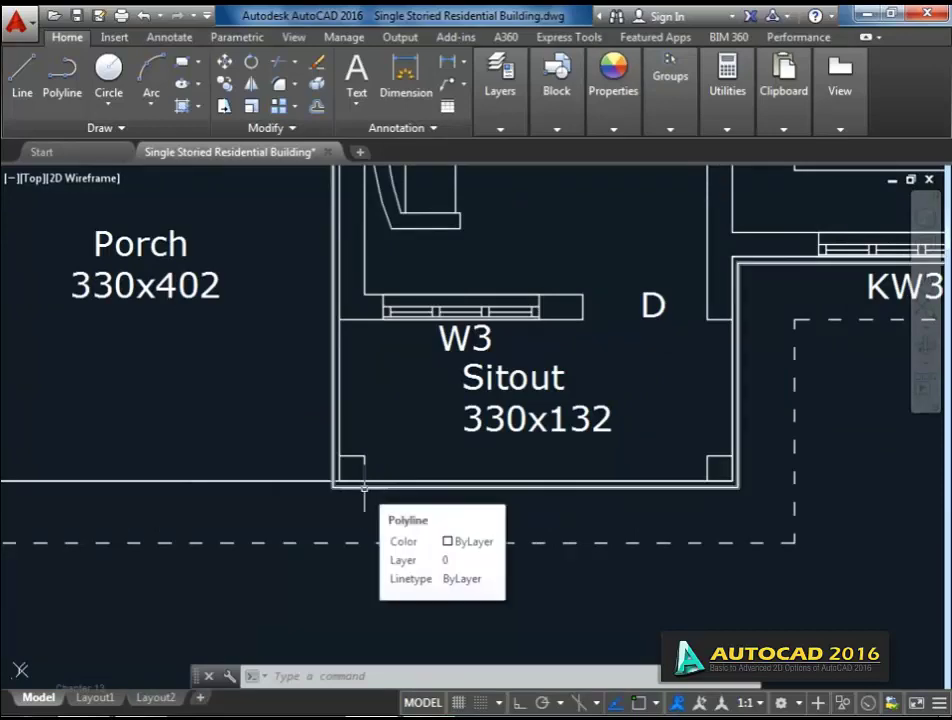
pyautogui.click(364, 488)
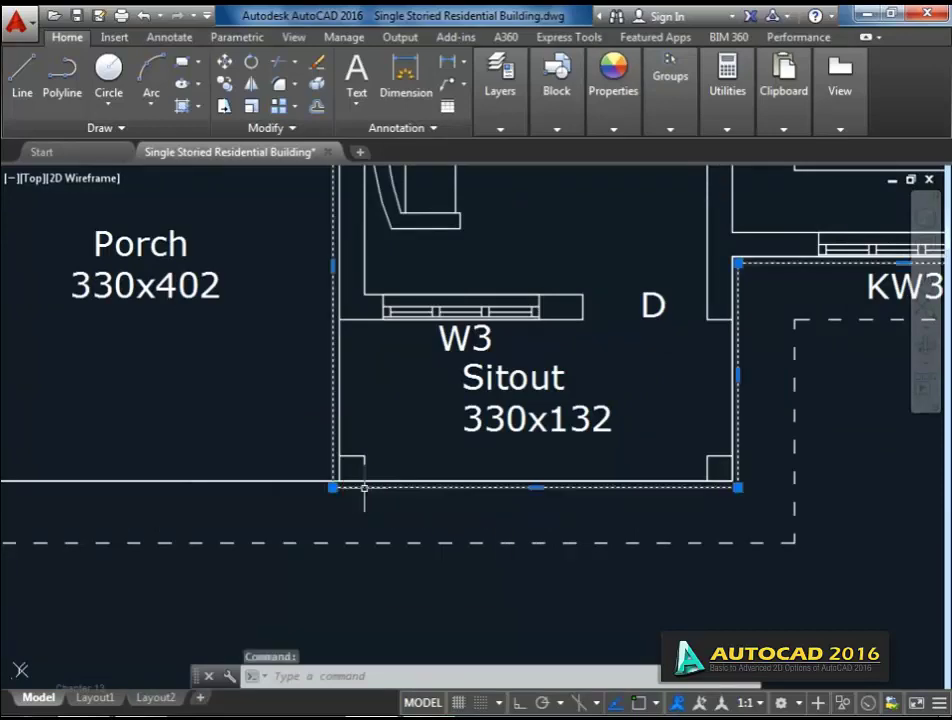
pyautogui.write('x')
pyautogui.press('Return')
pyautogui.moveTo(603, 492); pyautogui.dragTo(467, 494, button='middle')
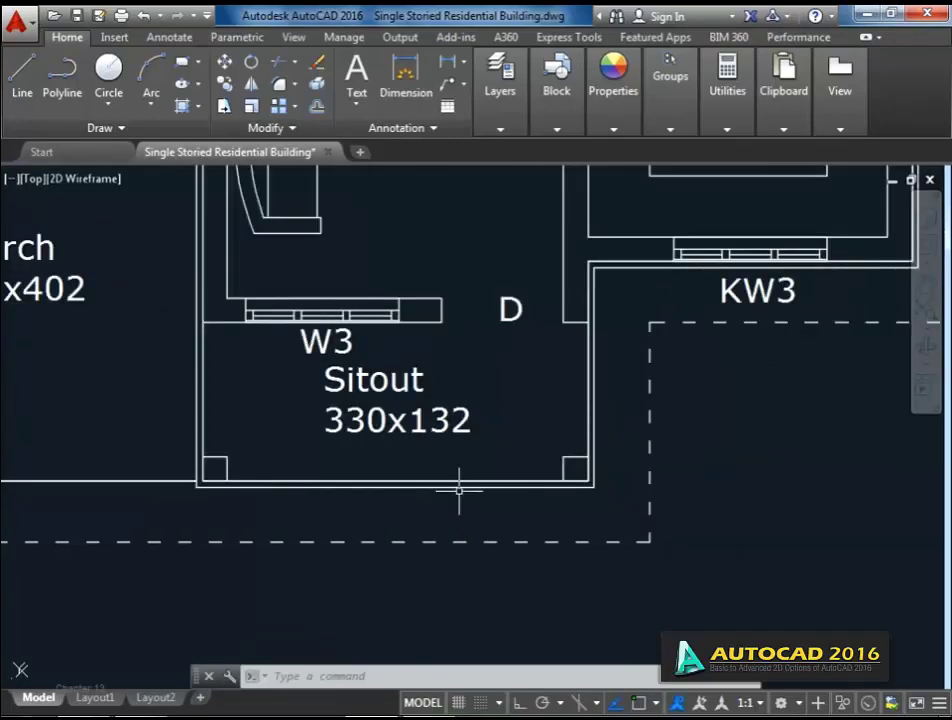
# Offset the Sitout's bottom outer line downward twice at a distance of 26 to form two step lines.
pyautogui.write('o')
pyautogui.press('Return')
pyautogui.write('26')
pyautogui.press('Return')
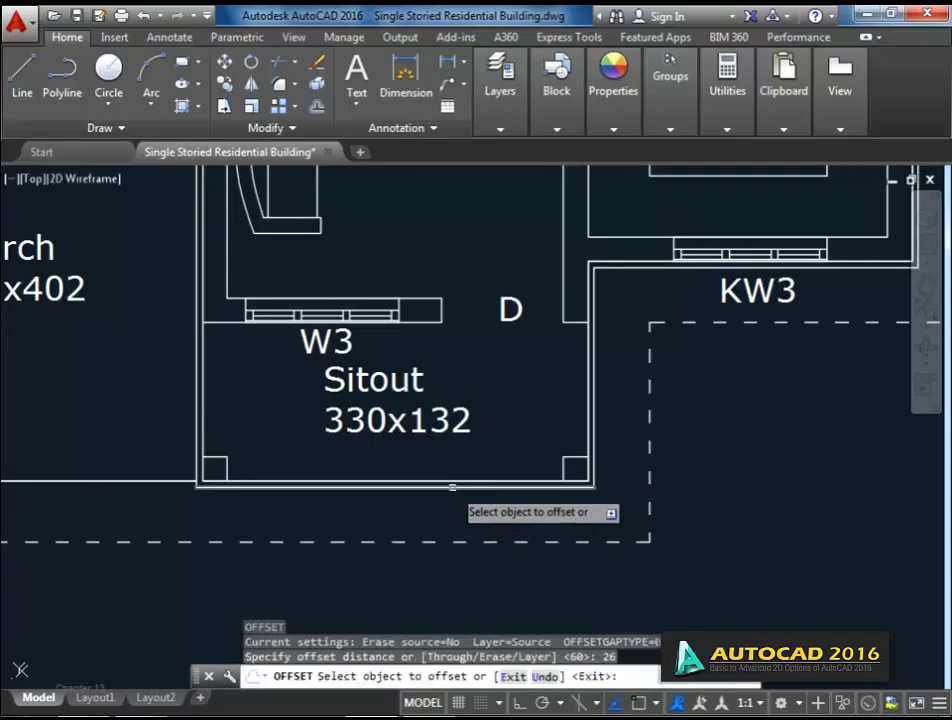
pyautogui.click(453, 486)
pyautogui.click(454, 515)
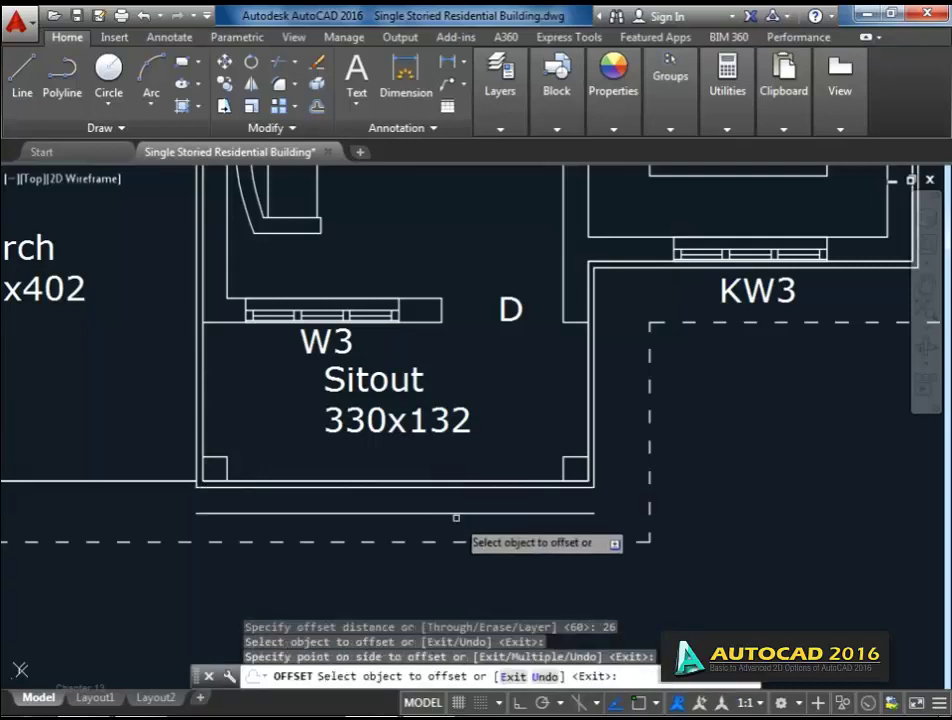
pyautogui.click(453, 513)
pyautogui.click(453, 563)
pyautogui.press('Return')
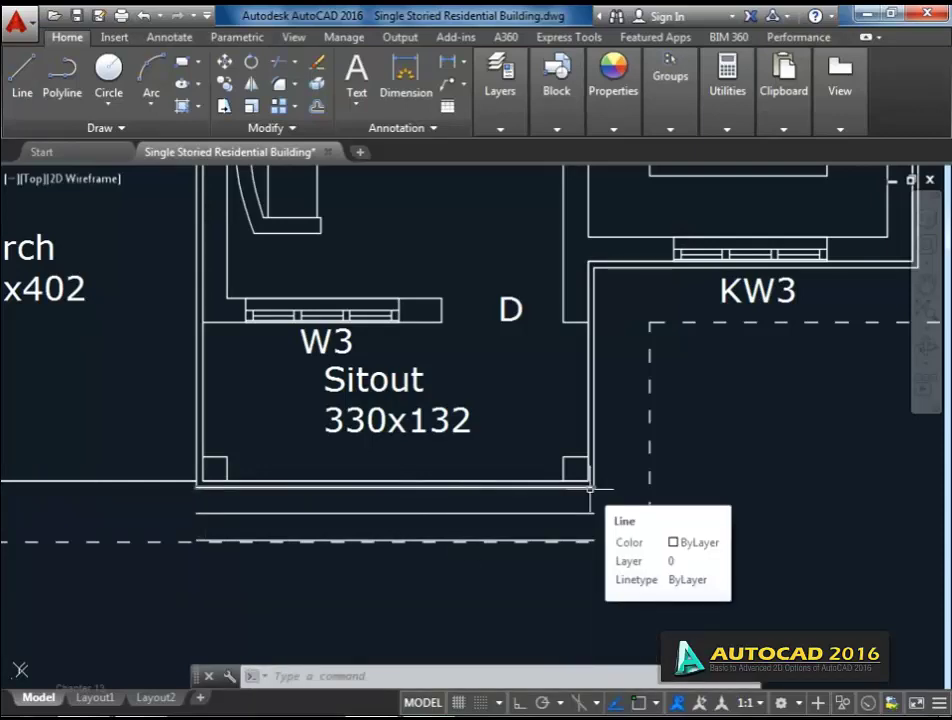
# Draw a vertical line from the Sitout's lower-right outer corner to the lowest step line's right end.
pyautogui.write('l')
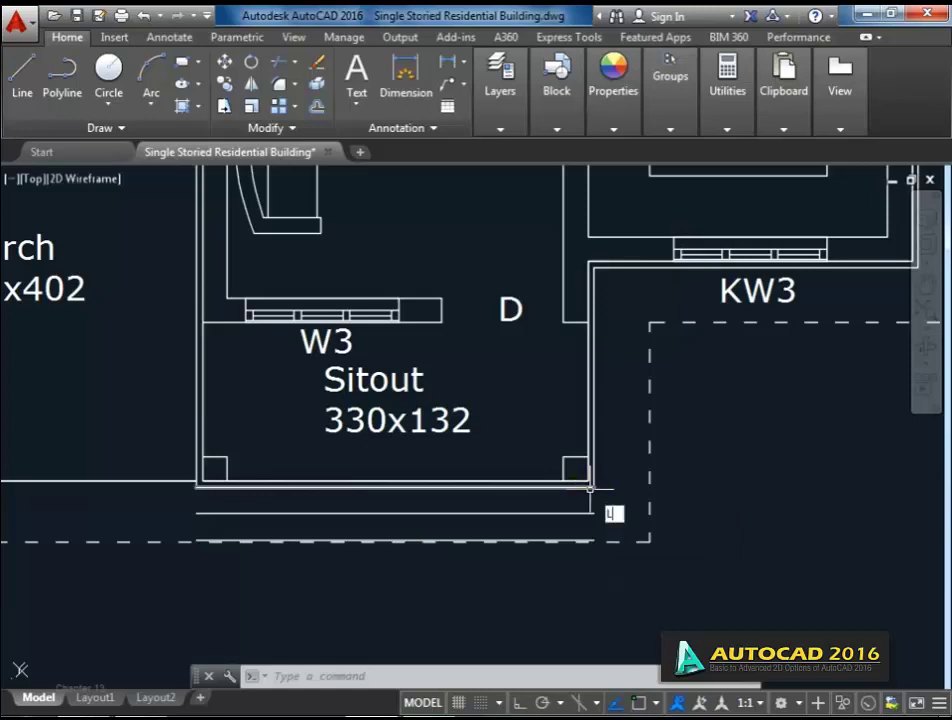
pyautogui.press('Return')
pyautogui.scroll(3, 592, 516)
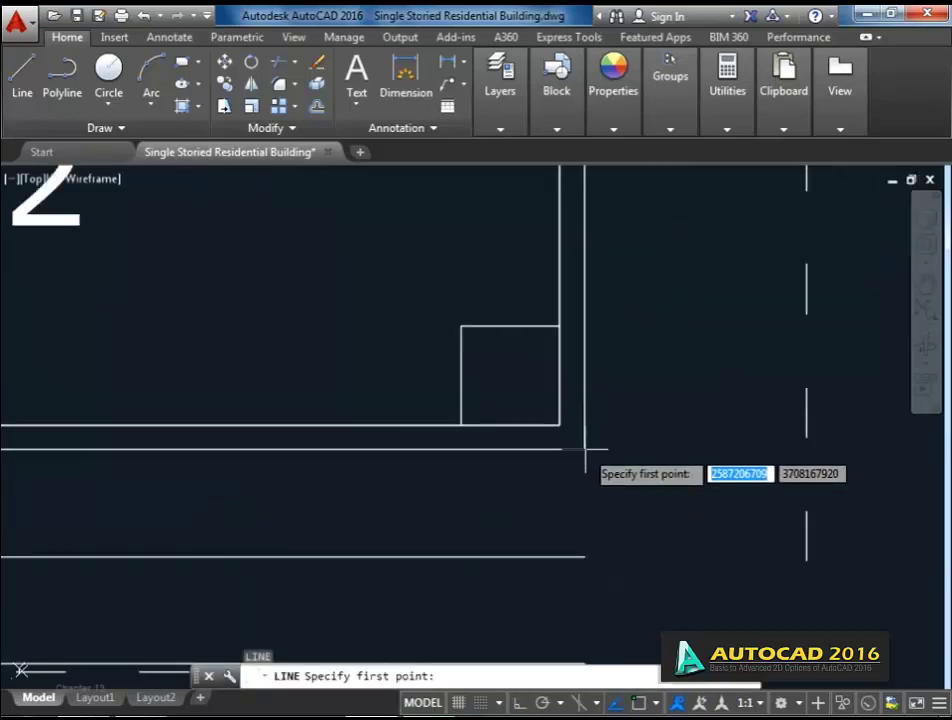
pyautogui.press('F3')
pyautogui.click(584, 450)
pyautogui.scroll(-4, 557, 563)
pyautogui.moveTo(563, 599); pyautogui.dragTo(573, 550, button='middle')
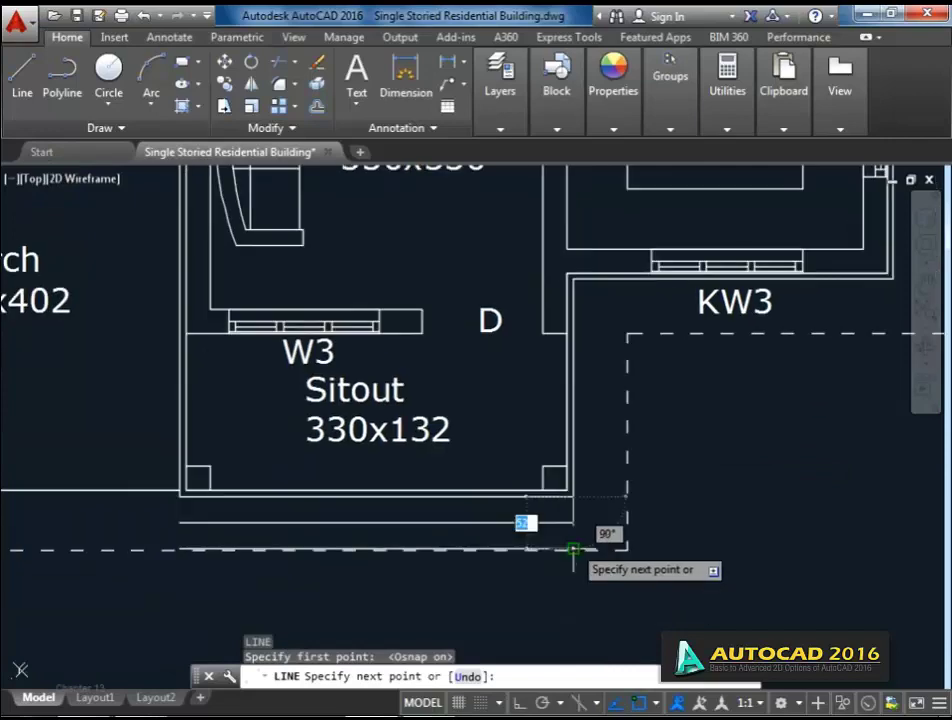
pyautogui.press('F8')
pyautogui.scroll(4, 595, 515)
pyautogui.scroll(3, 565, 518)
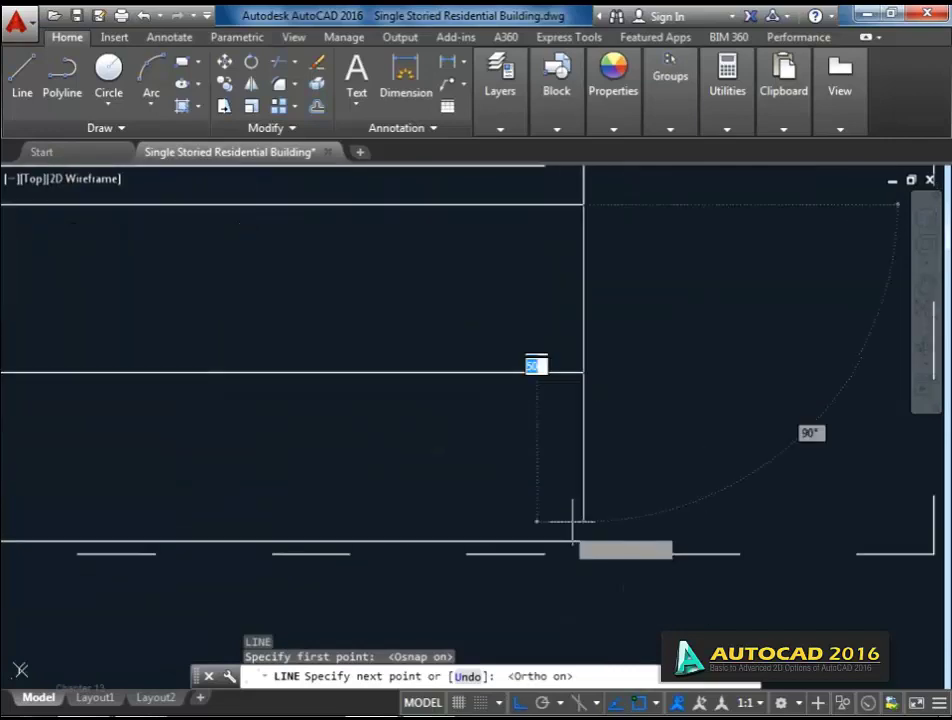
pyautogui.click(583, 541)
pyautogui.press('Return')
# Draw a vertical line from the Sitout's lower-left outer corner to the lowest step line's left end.
pyautogui.scroll(-4, 583, 541)
pyautogui.moveTo(278, 521); pyautogui.dragTo(436, 510, button='middle')
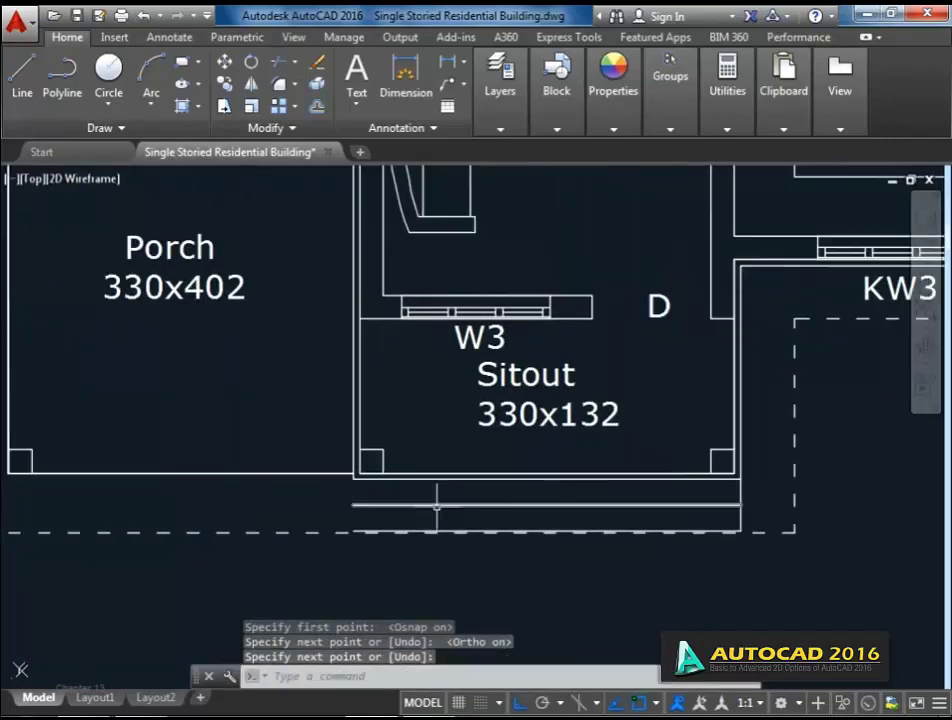
pyautogui.scroll(4, 338, 472)
pyautogui.press('Return')
pyautogui.click(443, 505)
pyautogui.scroll(-4, 470, 495)
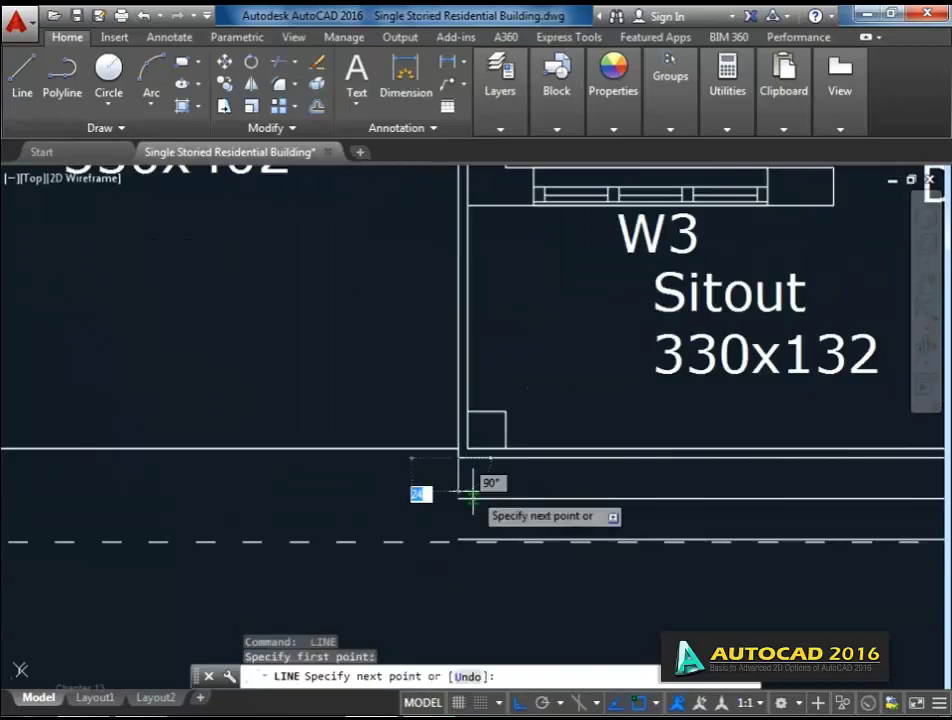
pyautogui.scroll(2, 462, 540)
pyautogui.scroll(3, 463, 543)
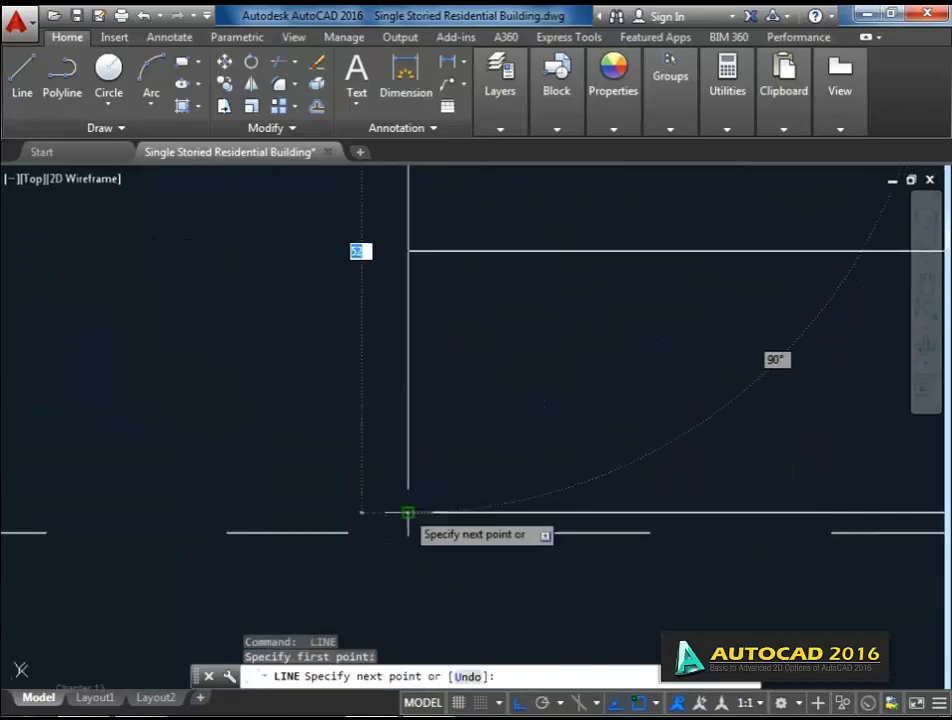
pyautogui.click(408, 514)
pyautogui.scroll(-3, 425, 516)
pyautogui.press('Return')
pyautogui.scroll(-3, 508, 488)
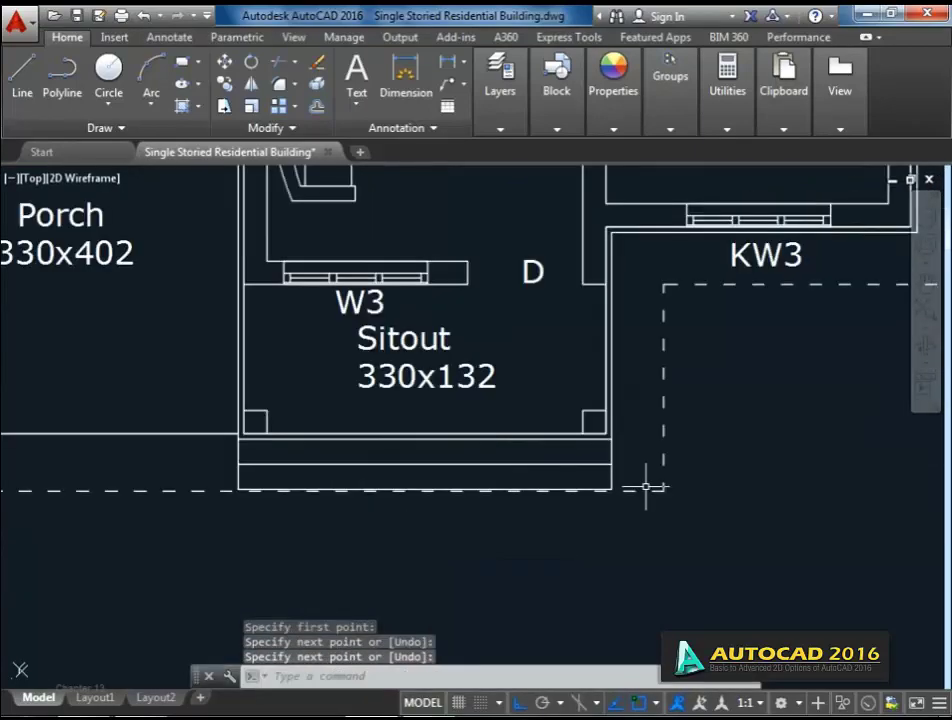
# Move the steps' right end line 6 units to the left, in line with the inner wall line.
pyautogui.scroll(5, 616, 442)
pyautogui.click(602, 465)
pyautogui.click(584, 465)
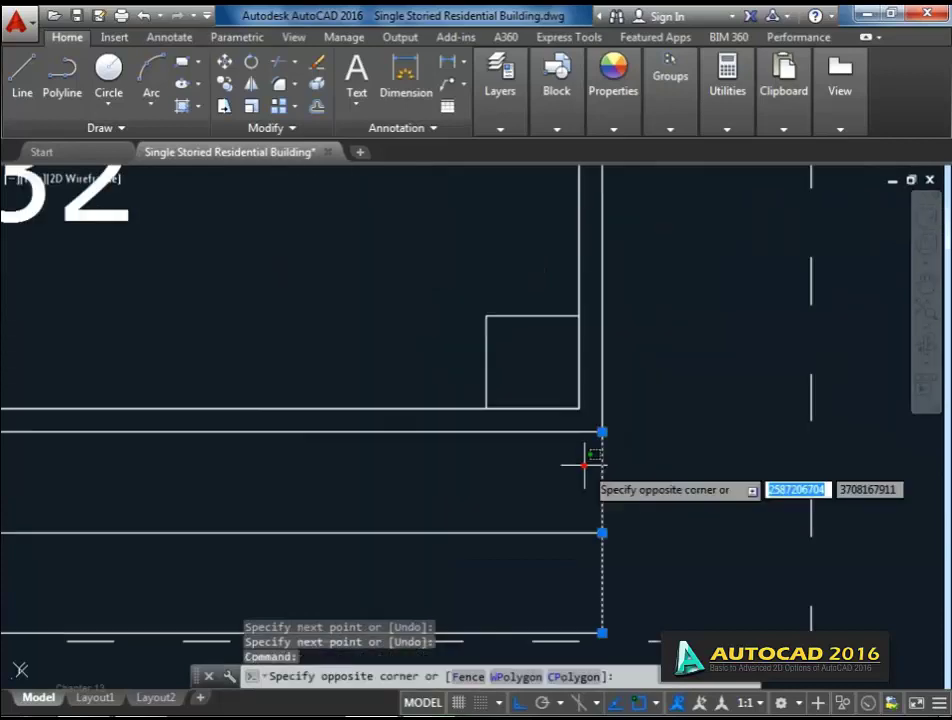
pyautogui.click(619, 505)
pyautogui.moveTo(619, 505); pyautogui.dragTo(641, 480, button='middle')
pyautogui.write('m')
pyautogui.press('Return')
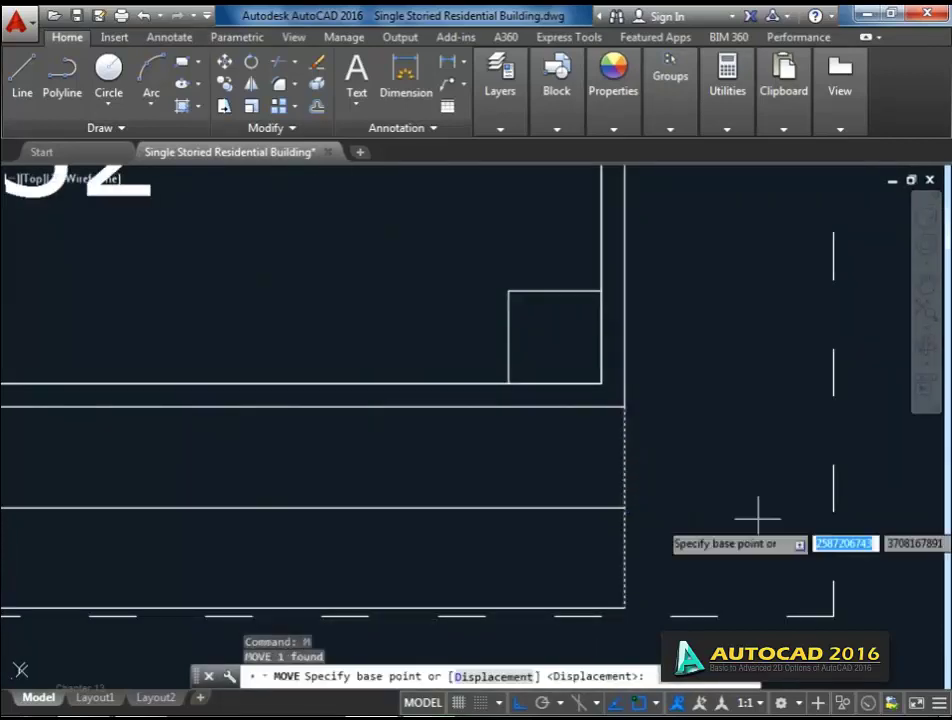
pyautogui.click(762, 521)
pyautogui.write('6')
pyautogui.press('Return')
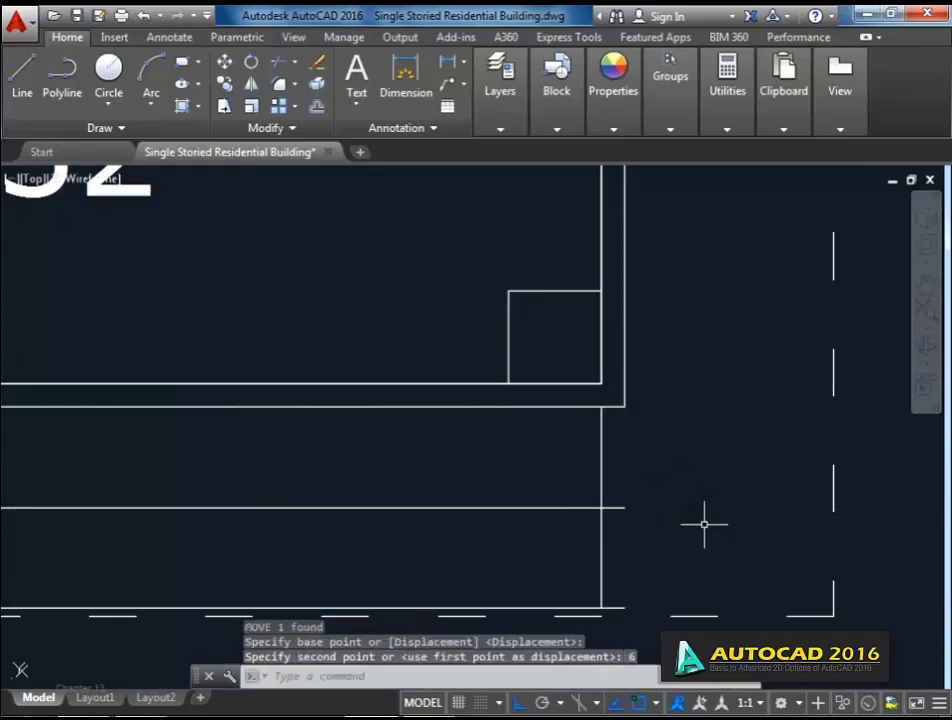
pyautogui.scroll(-4, 627, 466)
pyautogui.moveTo(338, 524); pyautogui.dragTo(557, 516, button='middle')
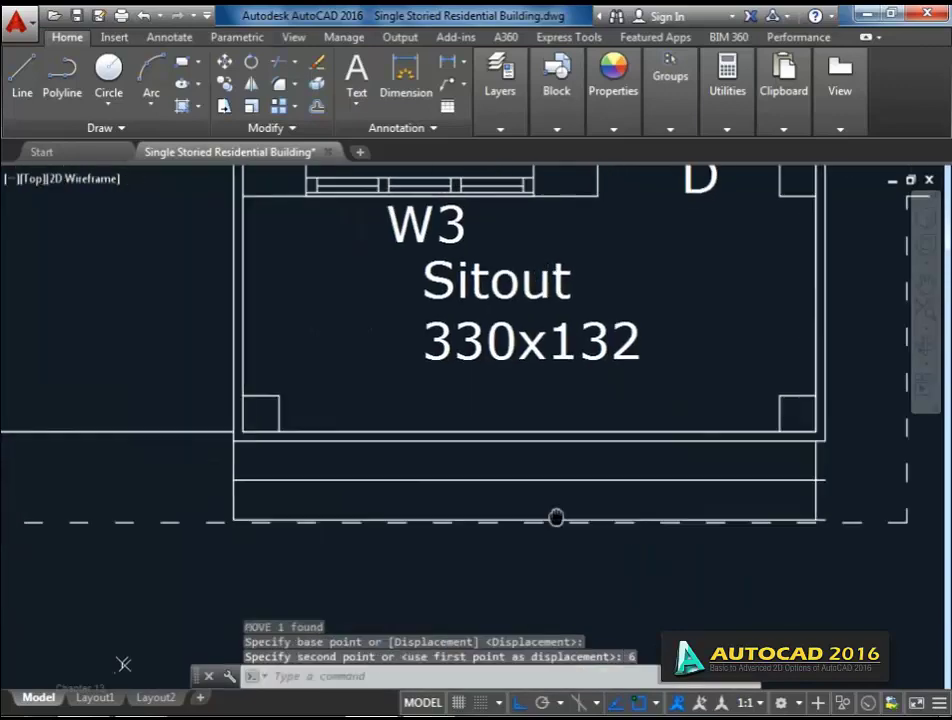
# Move the steps' left end line 6 units to the right, in line with the inner wall line.
pyautogui.scroll(4, 212, 449)
pyautogui.moveTo(300, 465); pyautogui.dragTo(240, 484)
pyautogui.write('m')
pyautogui.press('Return')
pyautogui.click(318, 490)
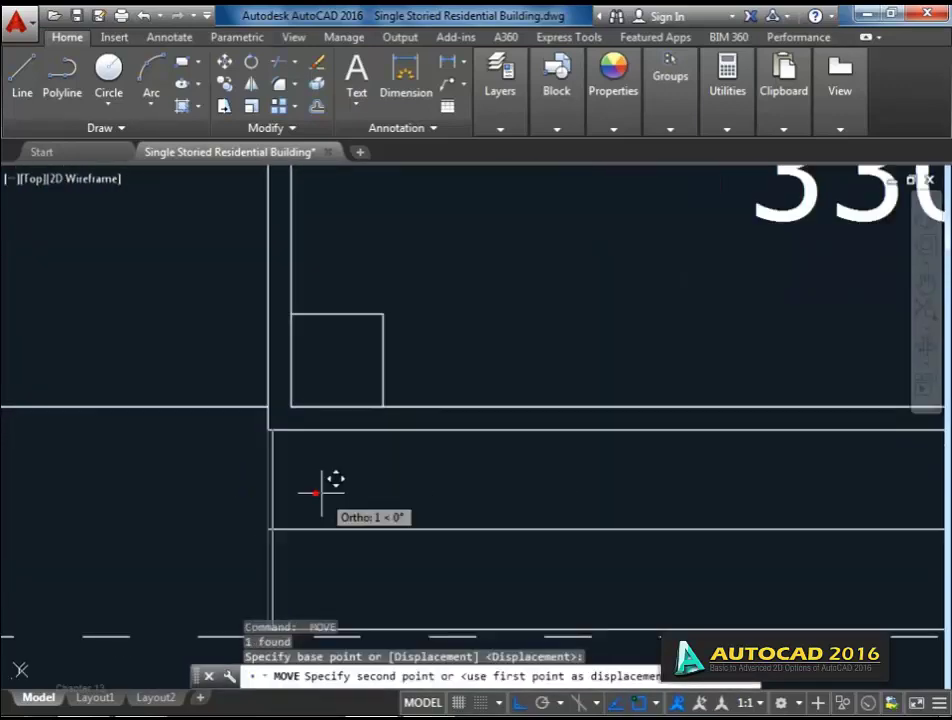
pyautogui.write('6')
pyautogui.press('Return')
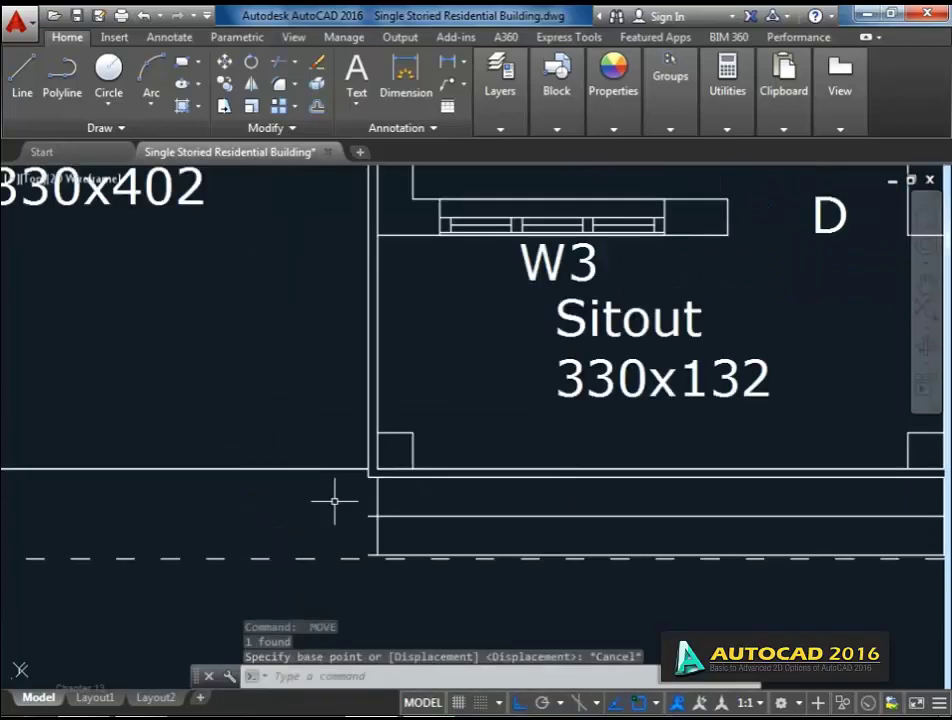
# Trim the overhanging ends of the two step lines beyond the steps' right end line.
pyautogui.scroll(-4, 417, 531)
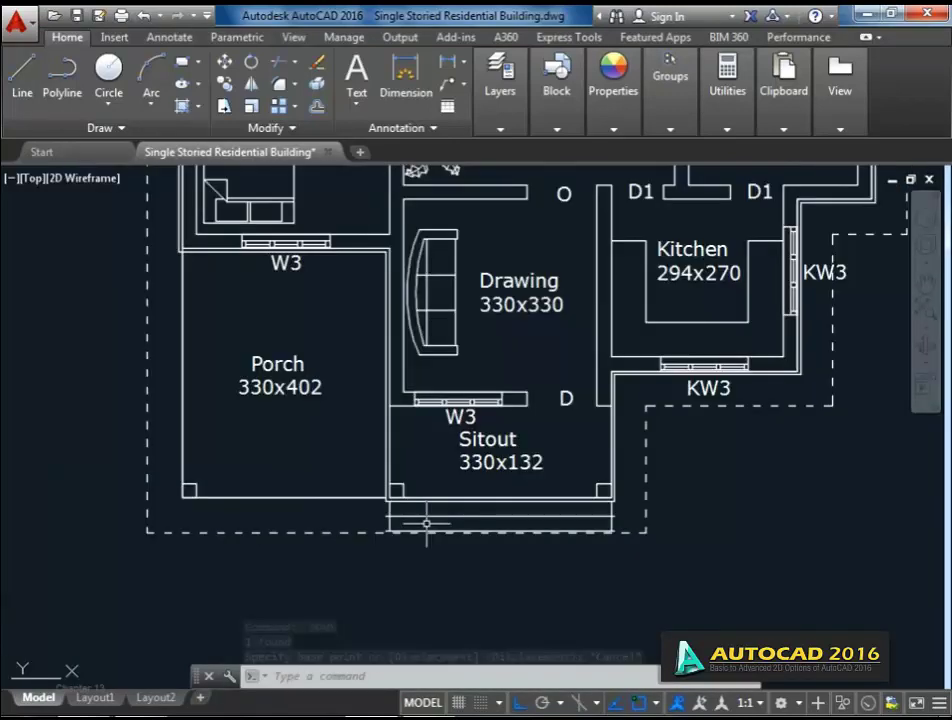
pyautogui.scroll(2, 527, 514)
pyautogui.scroll(2, 606, 500)
pyautogui.moveTo(606, 500); pyautogui.dragTo(470, 516, button='middle')
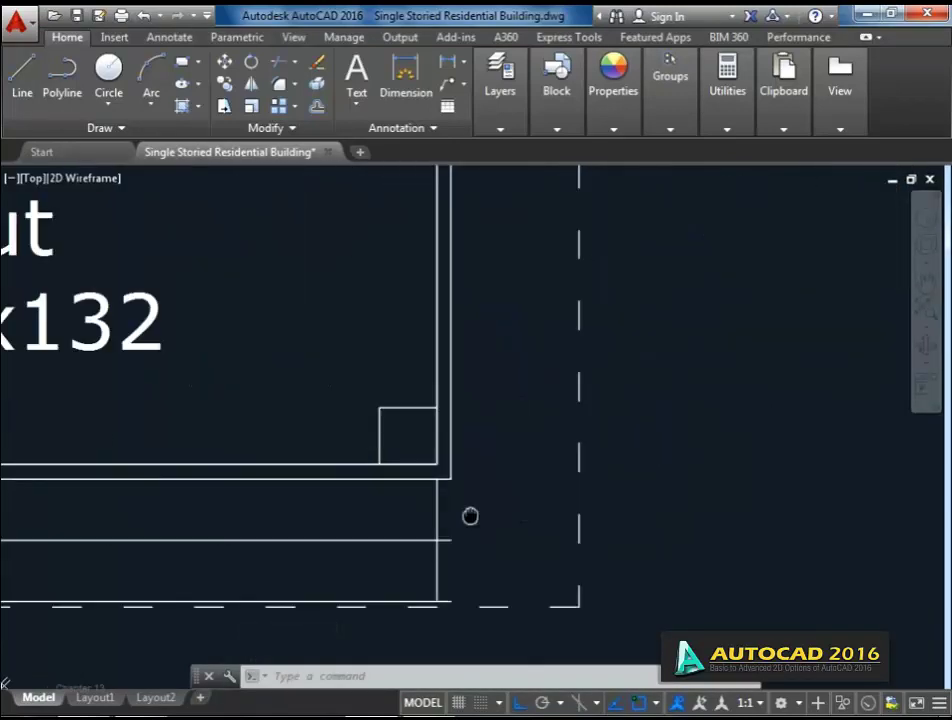
pyautogui.write('tr')
pyautogui.press('Return')
pyautogui.press('Return')
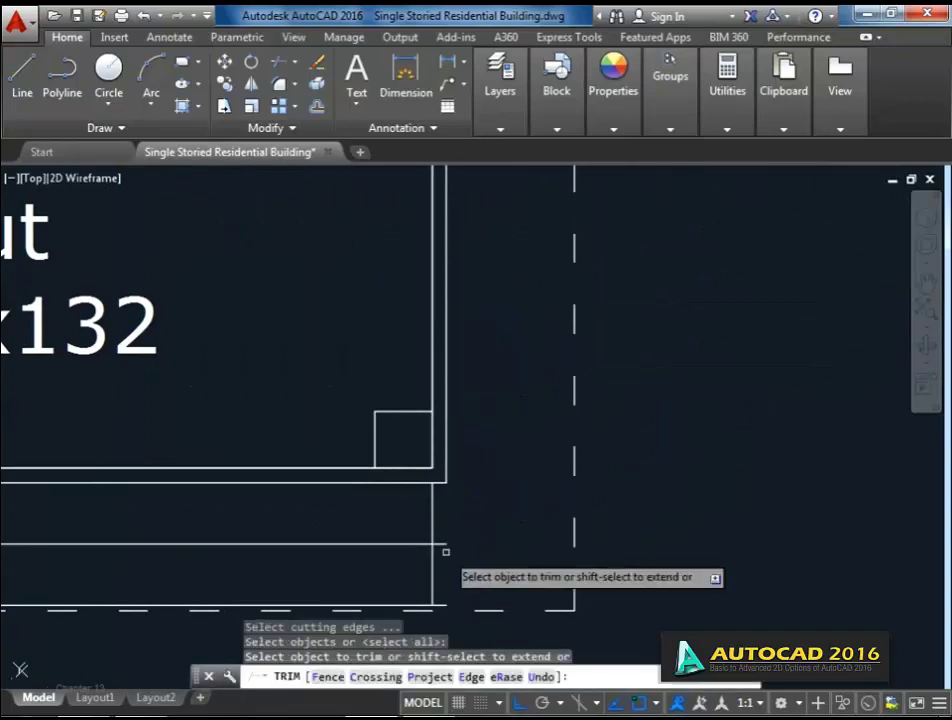
pyautogui.click(444, 544)
pyautogui.scroll(-3, 360, 550)
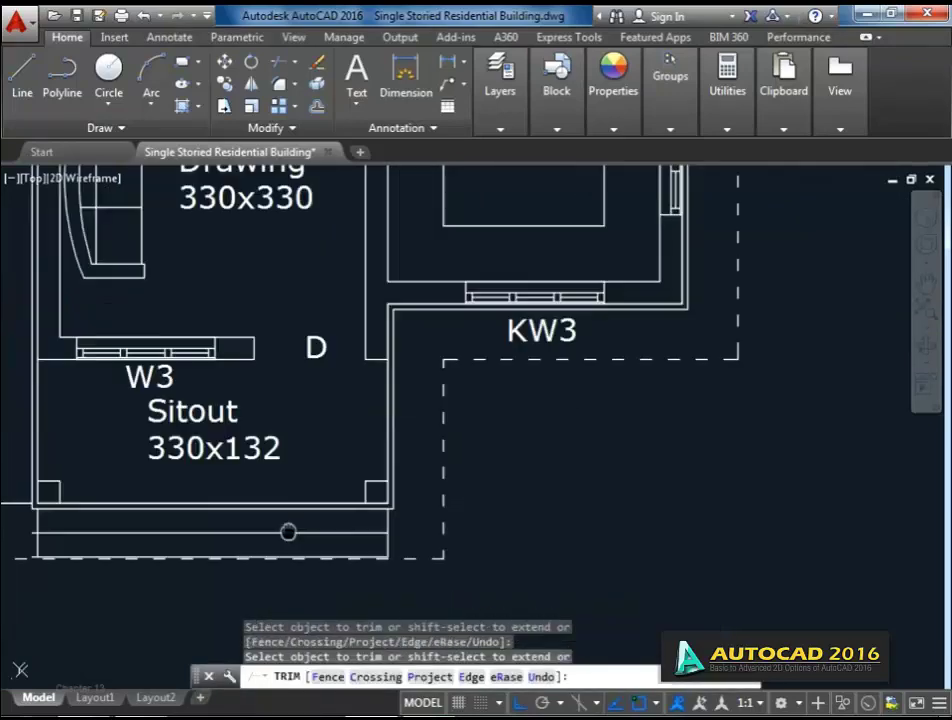
# Trim the overhanging ends of the two step lines beyond the steps' left end line and save the drawing.
pyautogui.scroll(5, 245, 545)
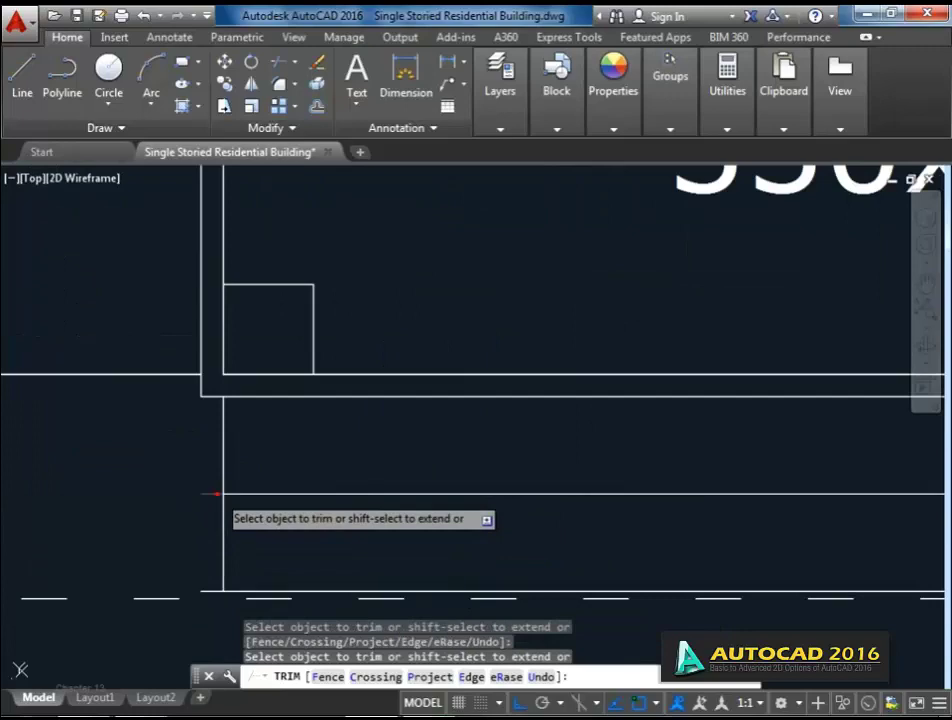
pyautogui.click(217, 494)
pyautogui.click(213, 591)
pyautogui.scroll(-4, 226, 530)
pyautogui.press('Return')
pyautogui.scroll(-2, 338, 462)
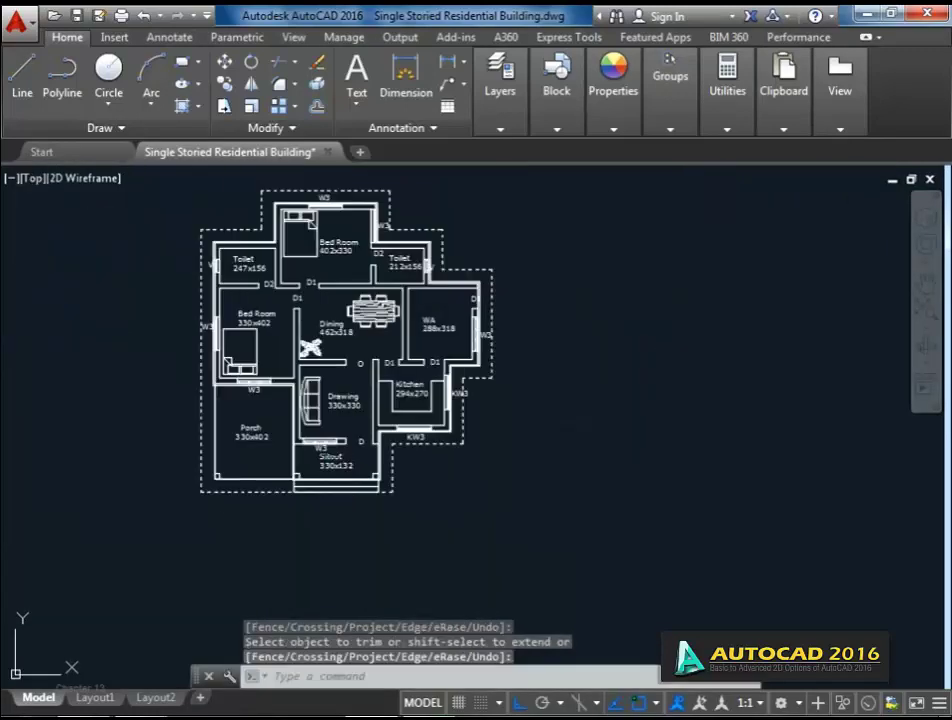
pyautogui.moveTo(271, 377)
pyautogui.mouseDown(button='middle')
pyautogui.moveTo(292, 447)
pyautogui.moveTo(310, 455)
pyautogui.moveTo(414, 443)
pyautogui.mouseUp(button='middle')
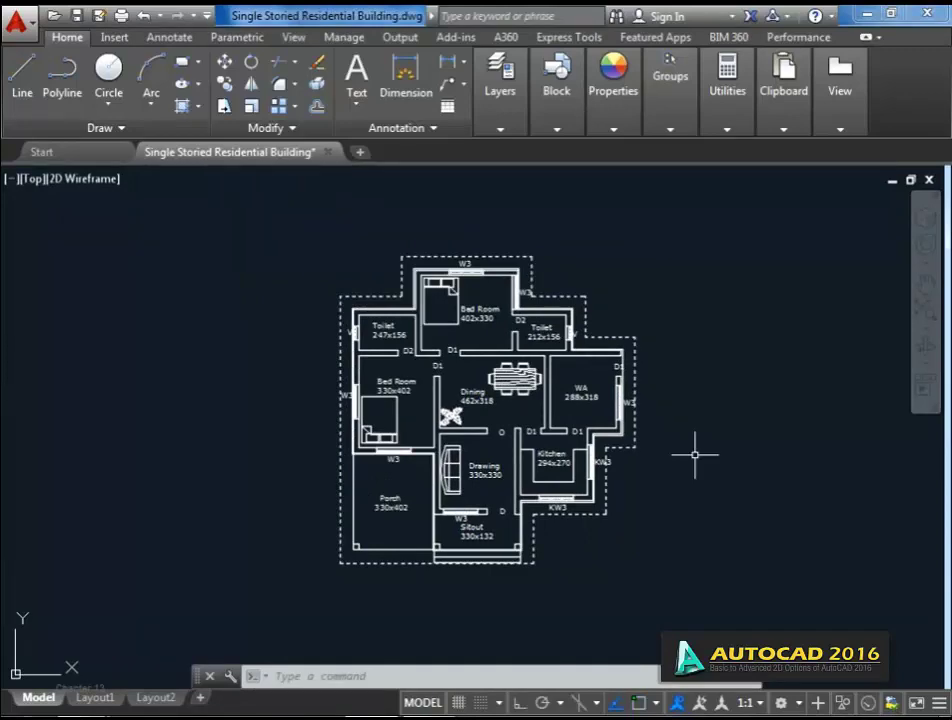
pyautogui.hotkey('ctrl', 's')
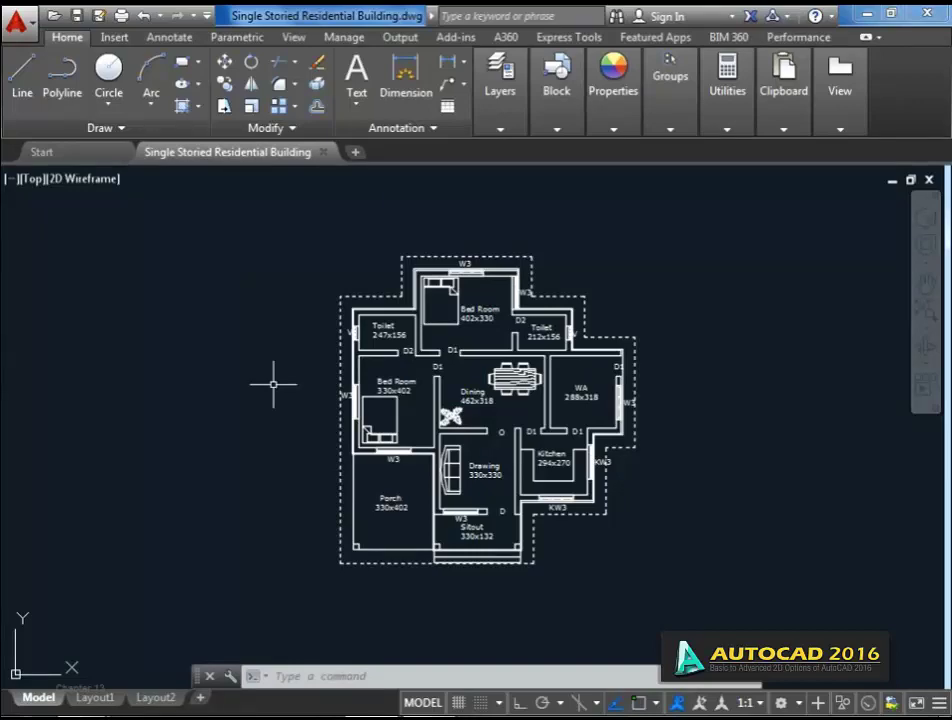
# Modify the ISO-25 dimension style to use Oblique first and second arrowheads with an arrow size of 20.
pyautogui.click(168, 37)
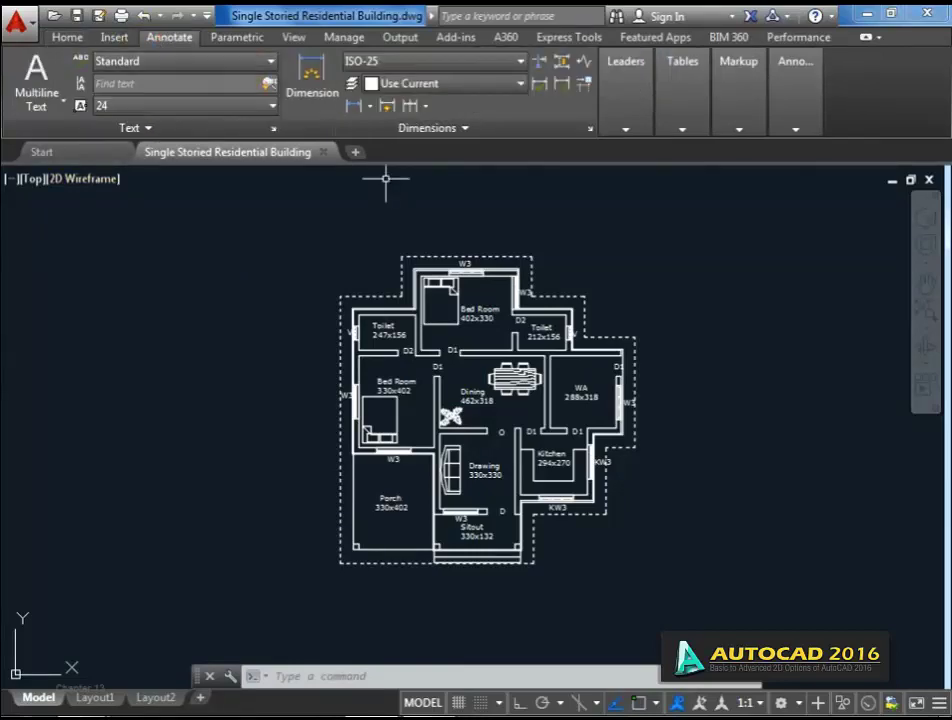
pyautogui.click(590, 128)
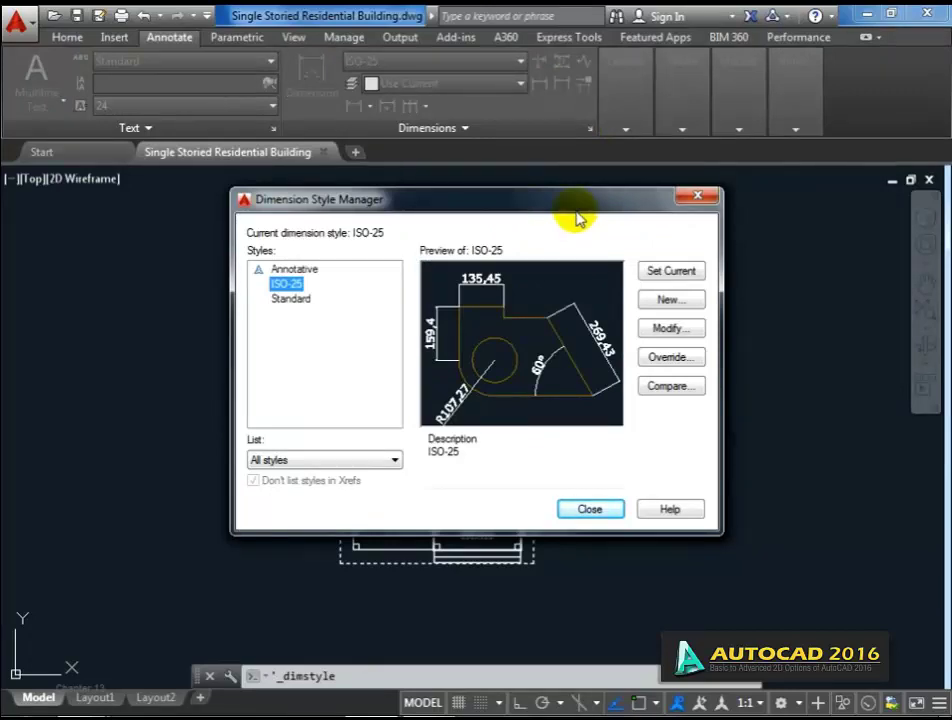
pyautogui.click(657, 334)
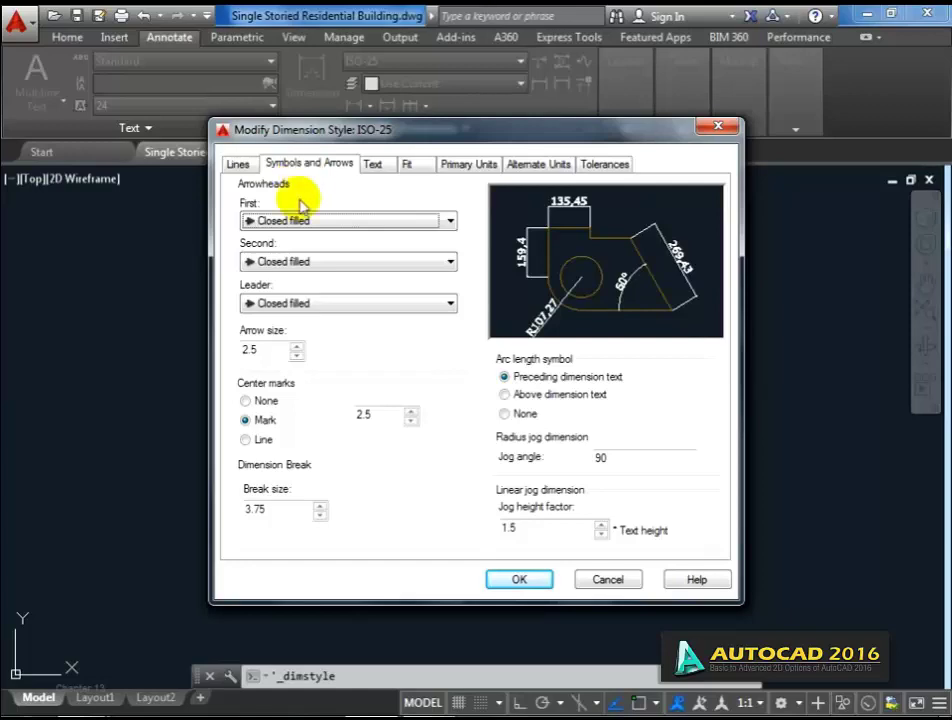
pyautogui.click(302, 221)
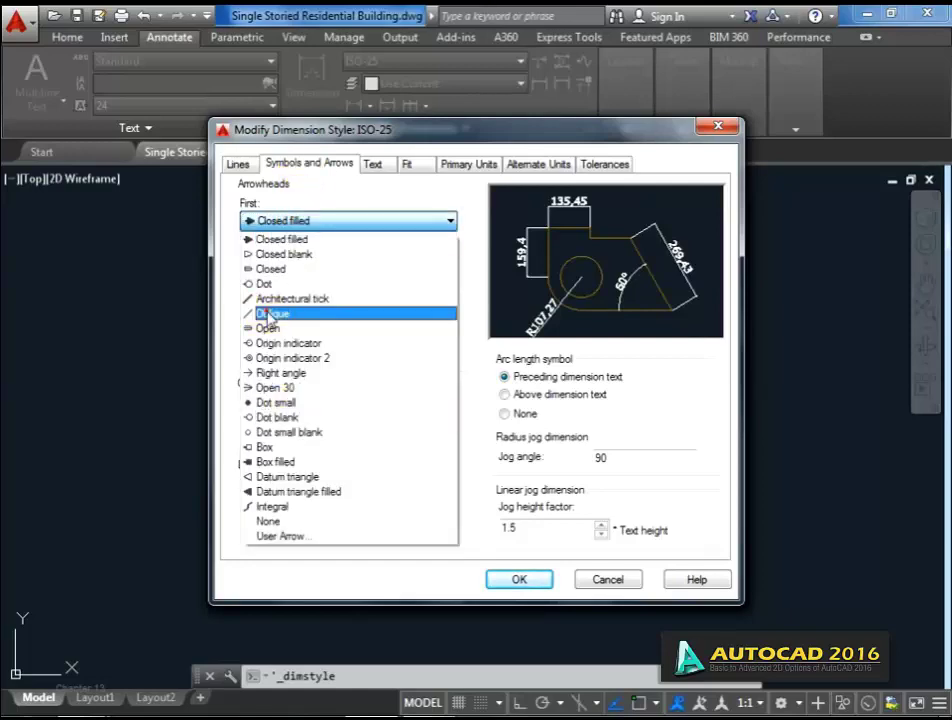
pyautogui.click(300, 324)
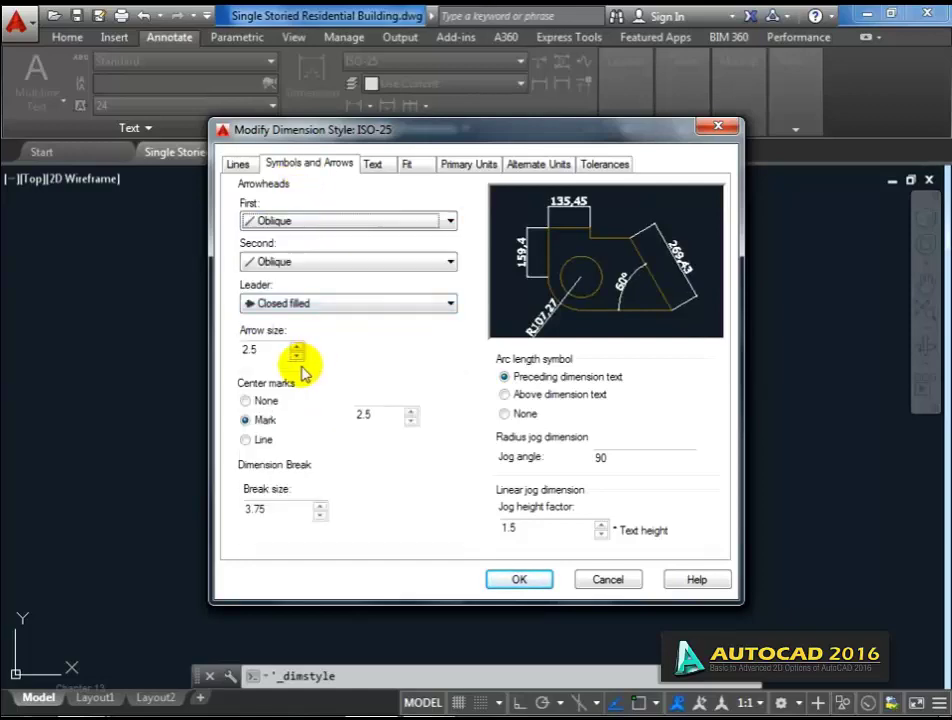
pyautogui.doubleClick(272, 351)
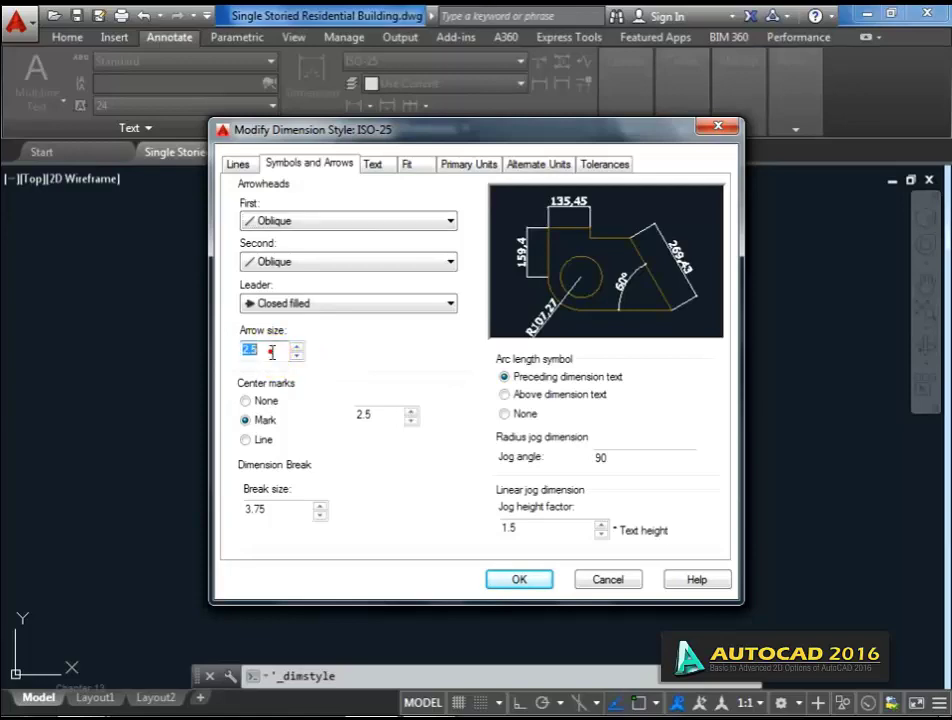
pyautogui.write('20')
# Turn on fixed length extension lines for the ISO-25 dimension style.
pyautogui.click(376, 170)
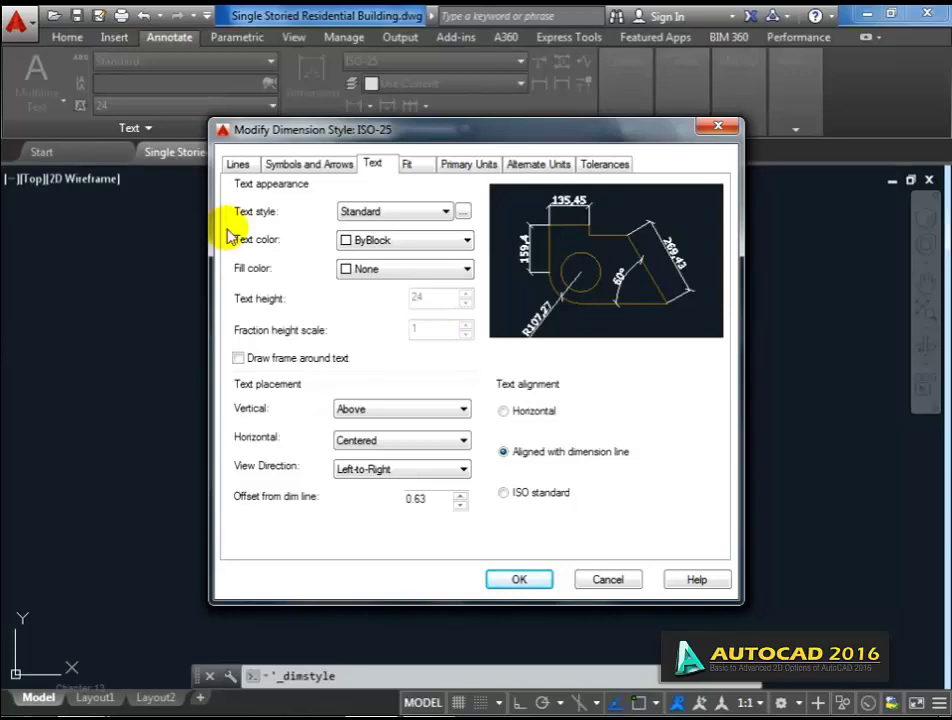
pyautogui.click(238, 165)
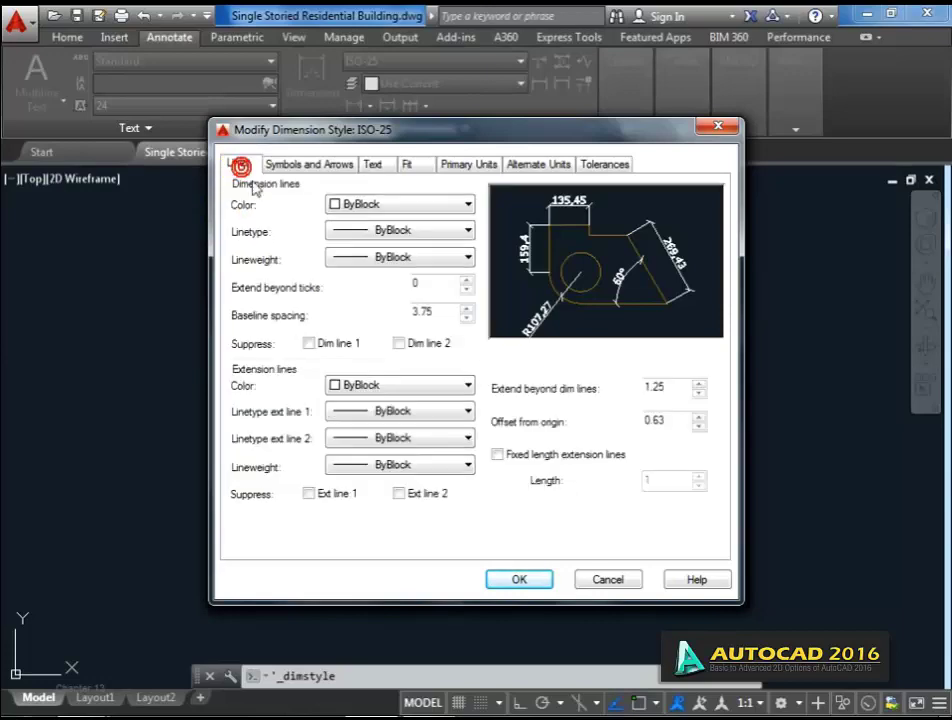
pyautogui.click(498, 455)
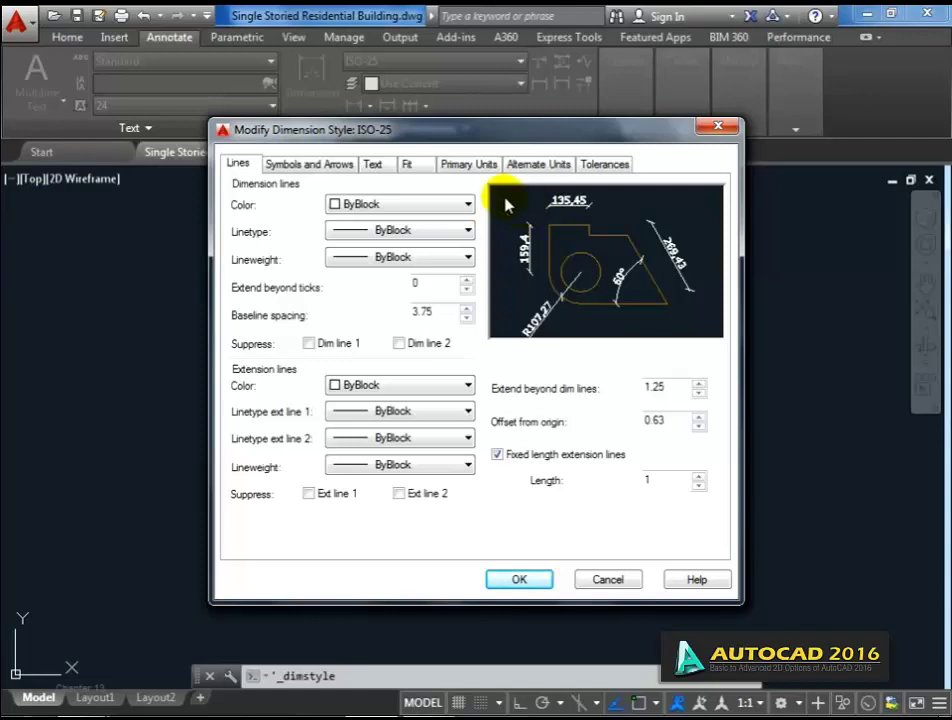
# Set the linear dimension precision of ISO-25 to 0 and accept the dimension style changes.
pyautogui.click(484, 170)
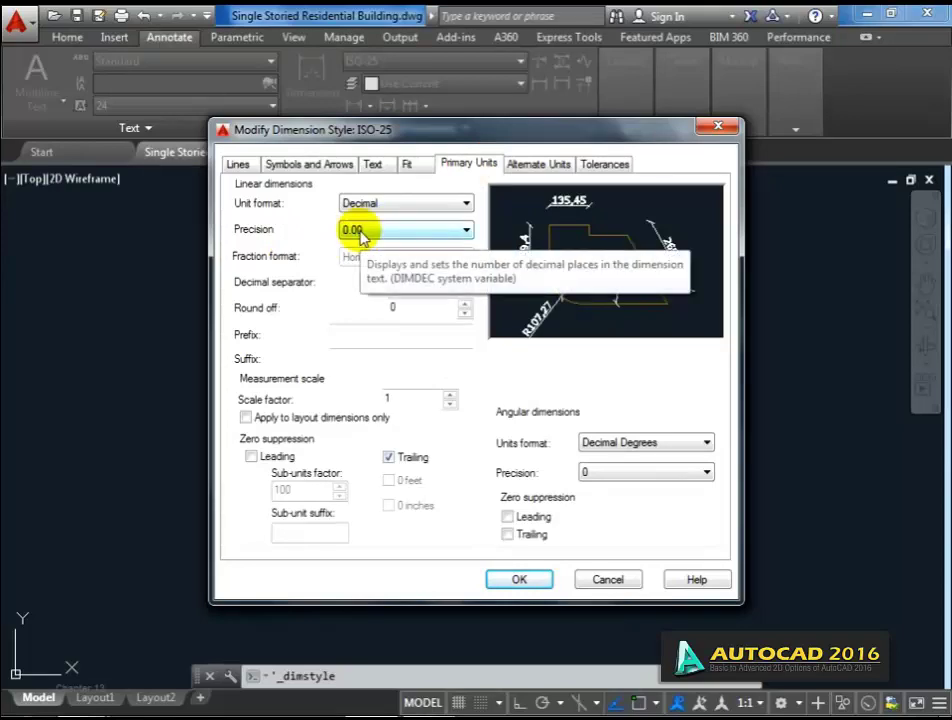
pyautogui.click(360, 232)
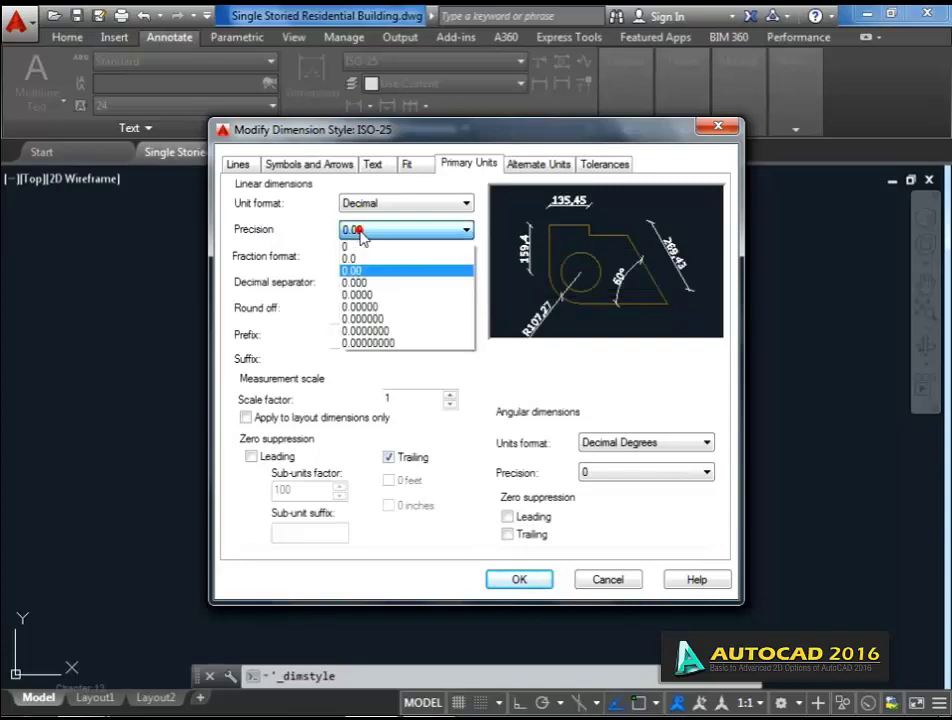
pyautogui.click(347, 242)
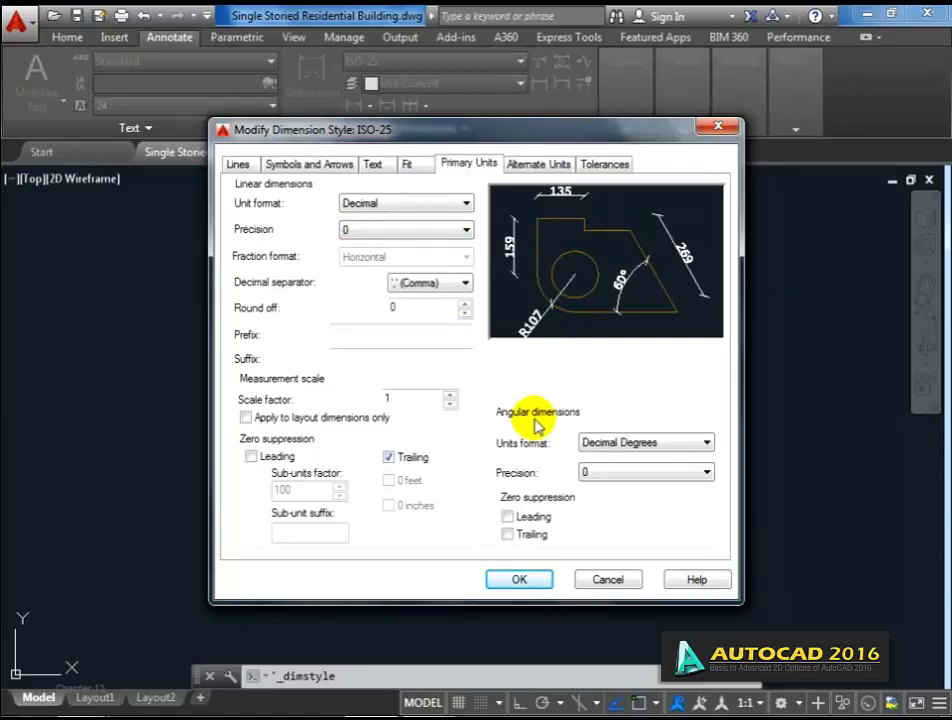
pyautogui.click(530, 582)
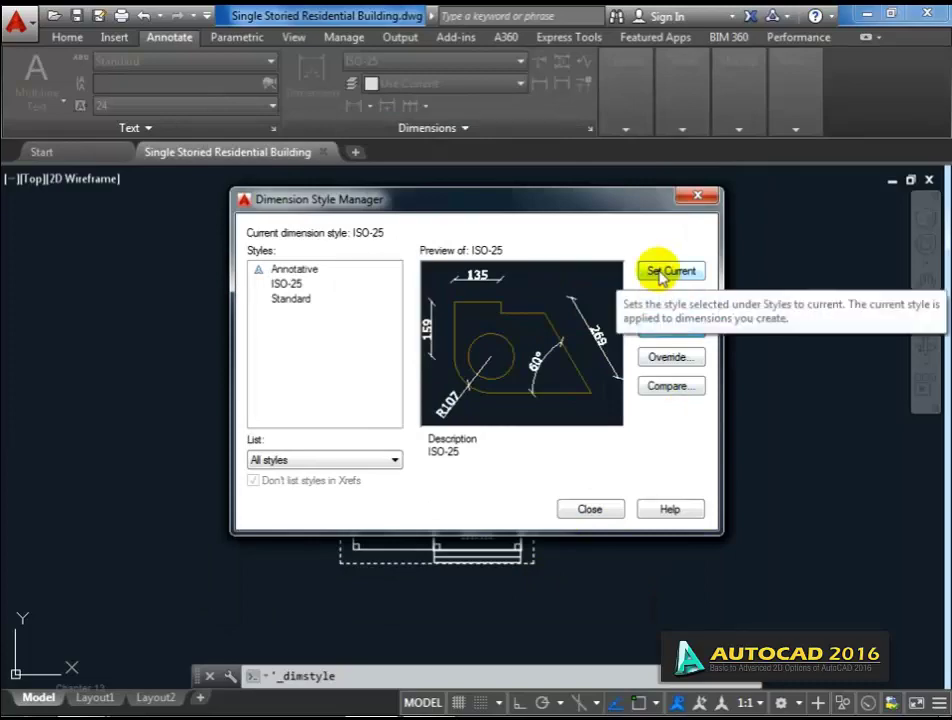
pyautogui.click(606, 508)
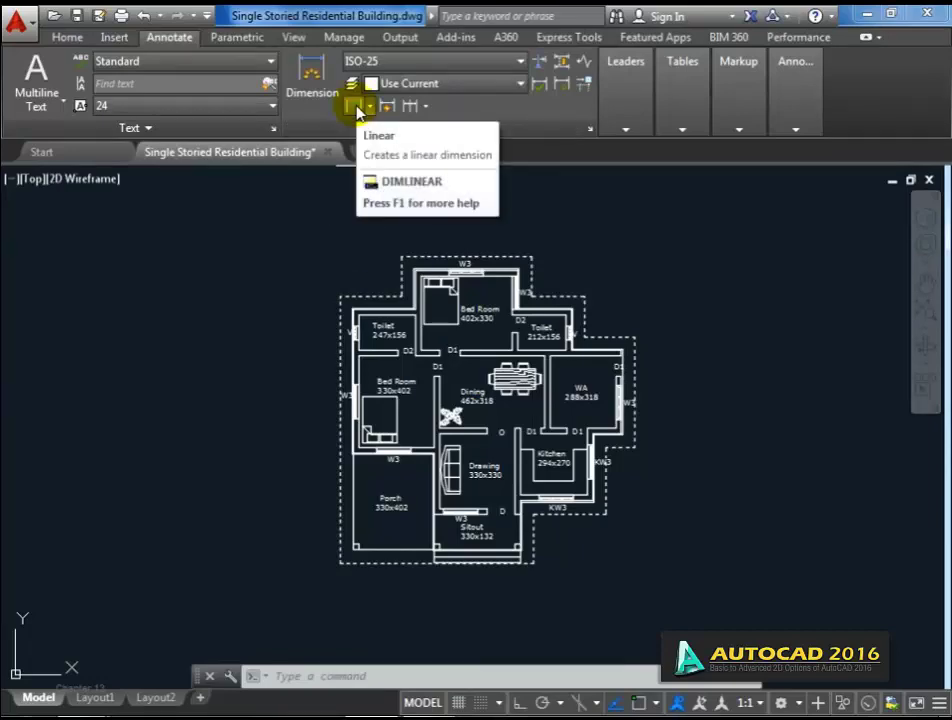
# Add a horizontal linear dimension for the 247x156 Toilet's top outer wall, placed above the plan's eave outline.
pyautogui.click(356, 107)
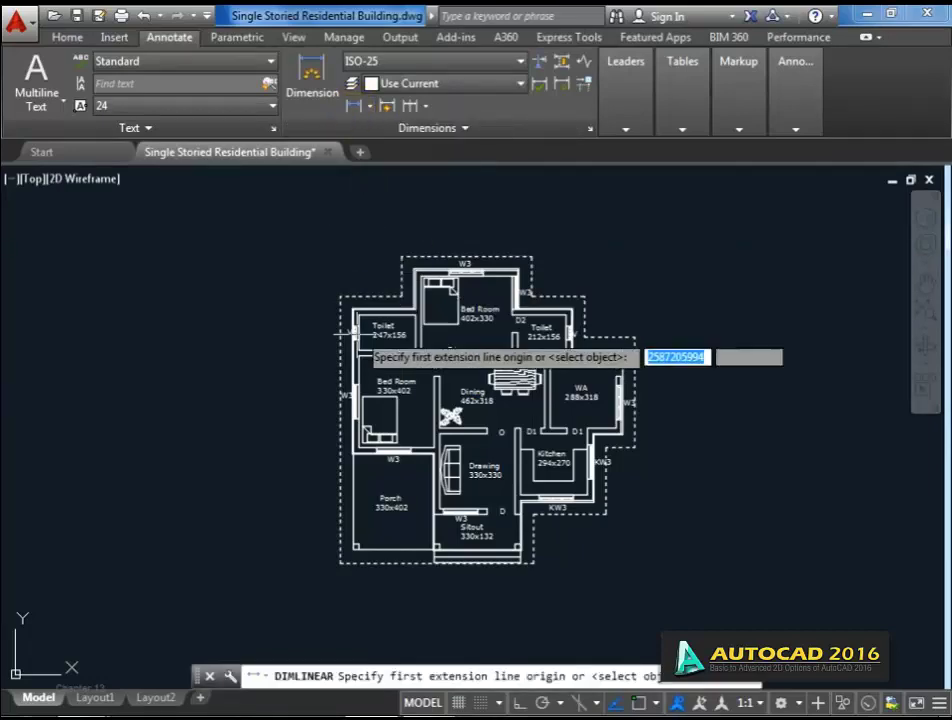
pyautogui.scroll(5, 350, 325)
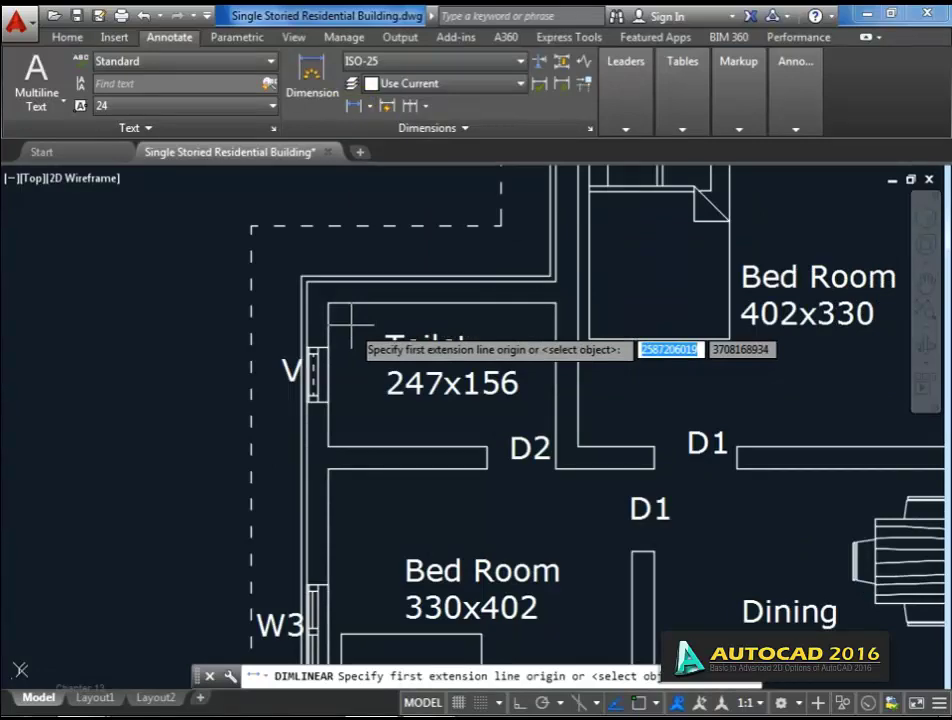
pyautogui.click(305, 280)
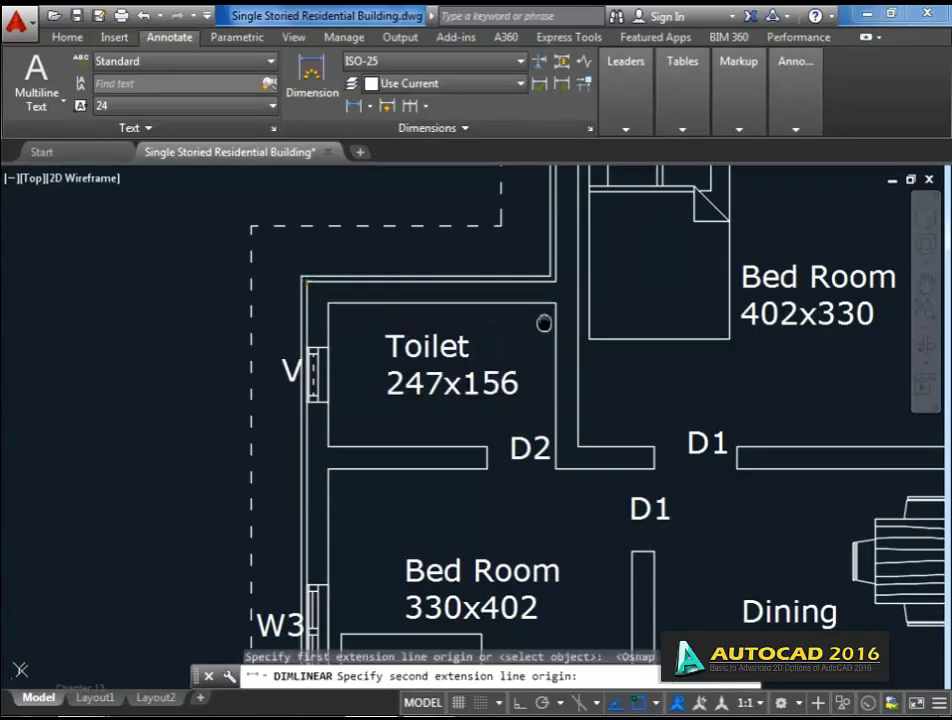
pyautogui.moveTo(542, 319); pyautogui.dragTo(510, 372, button='middle')
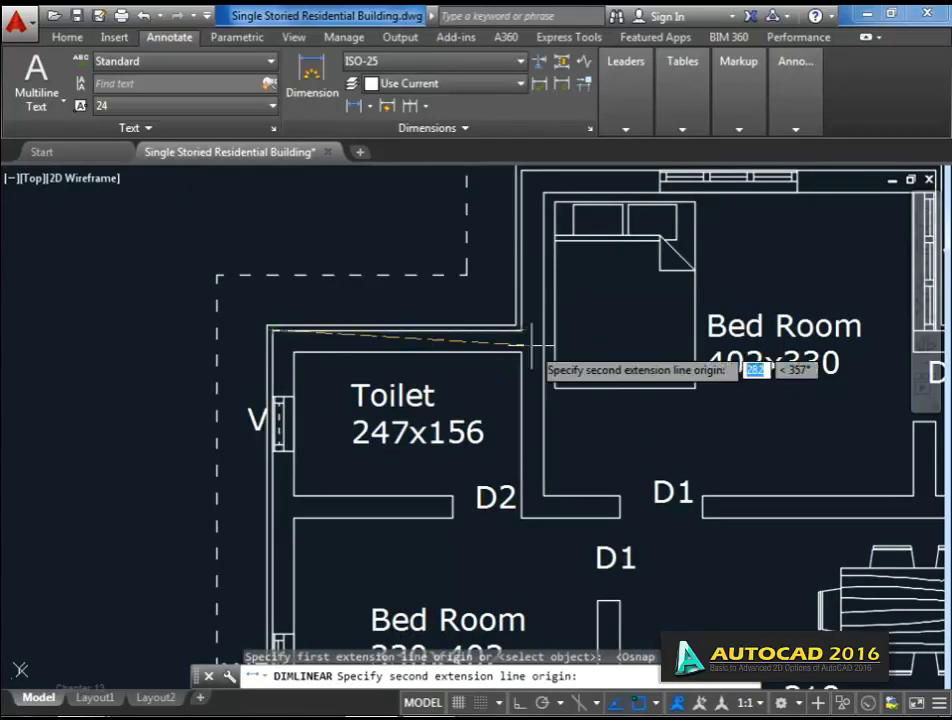
pyautogui.click(519, 327)
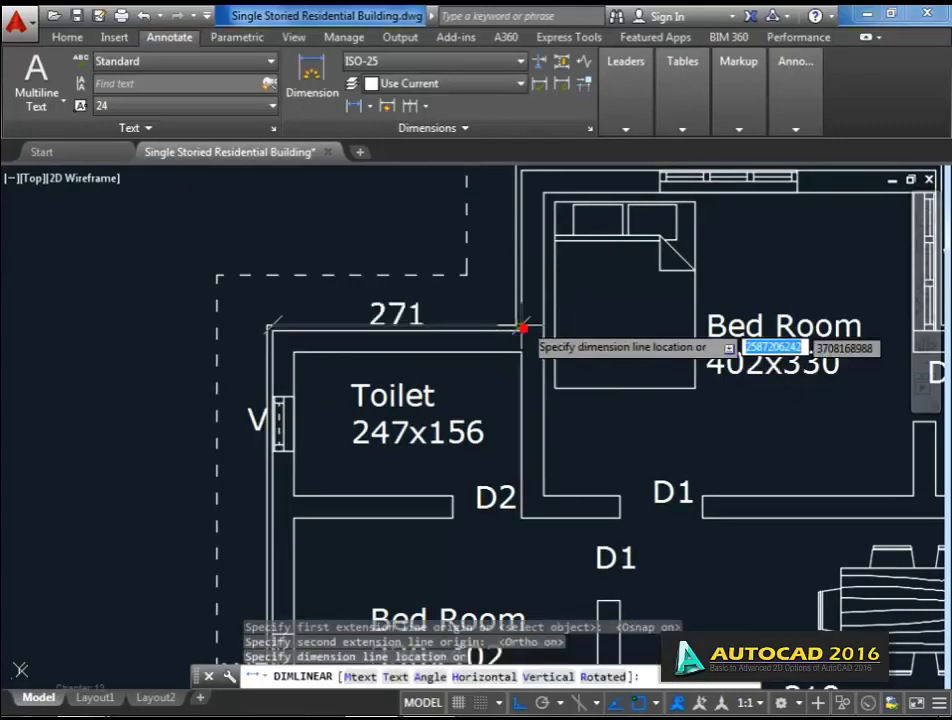
pyautogui.scroll(-7, 495, 212)
pyautogui.scroll(5, 467, 256)
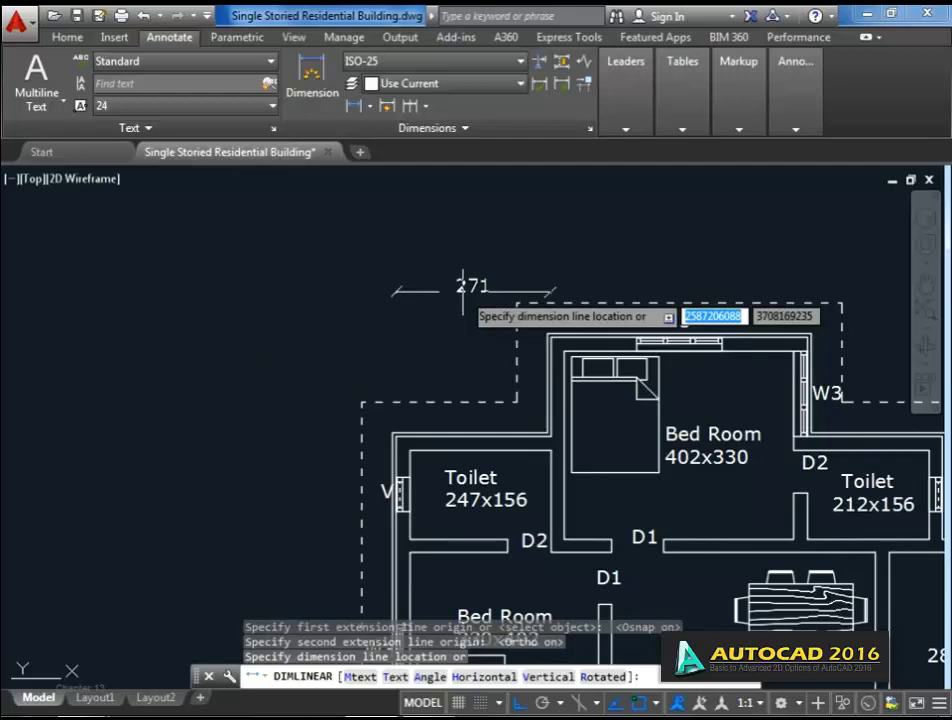
pyautogui.click(462, 288)
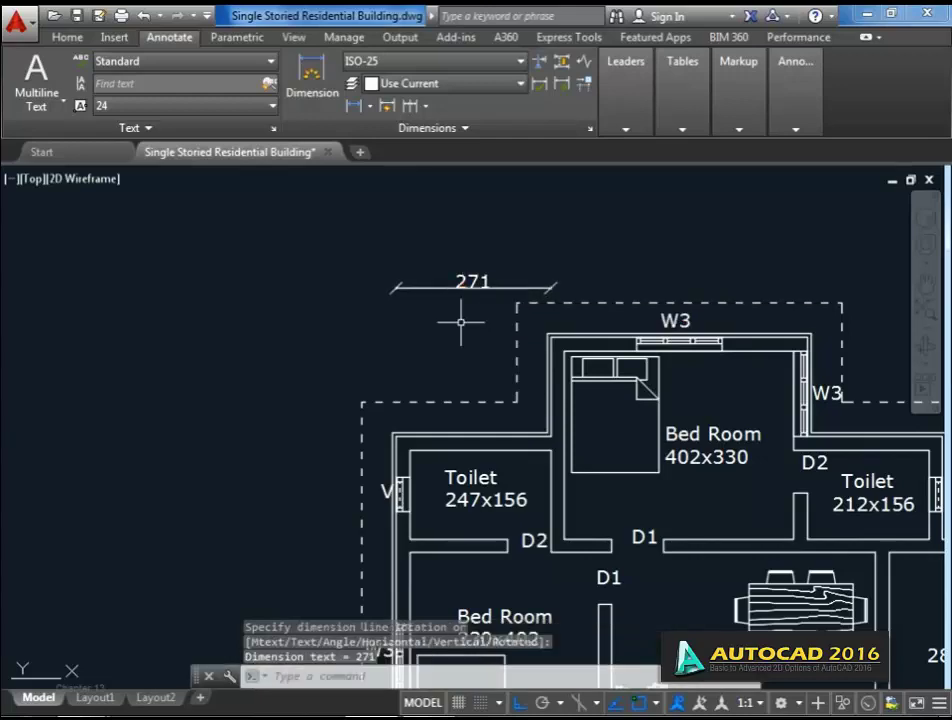
# Continue the top horizontal dimension from the 247x156 Toilet to the right outer corner of the 402x330 Bed Room.
pyautogui.moveTo(546, 193); pyautogui.dragTo(438, 175, button='middle')
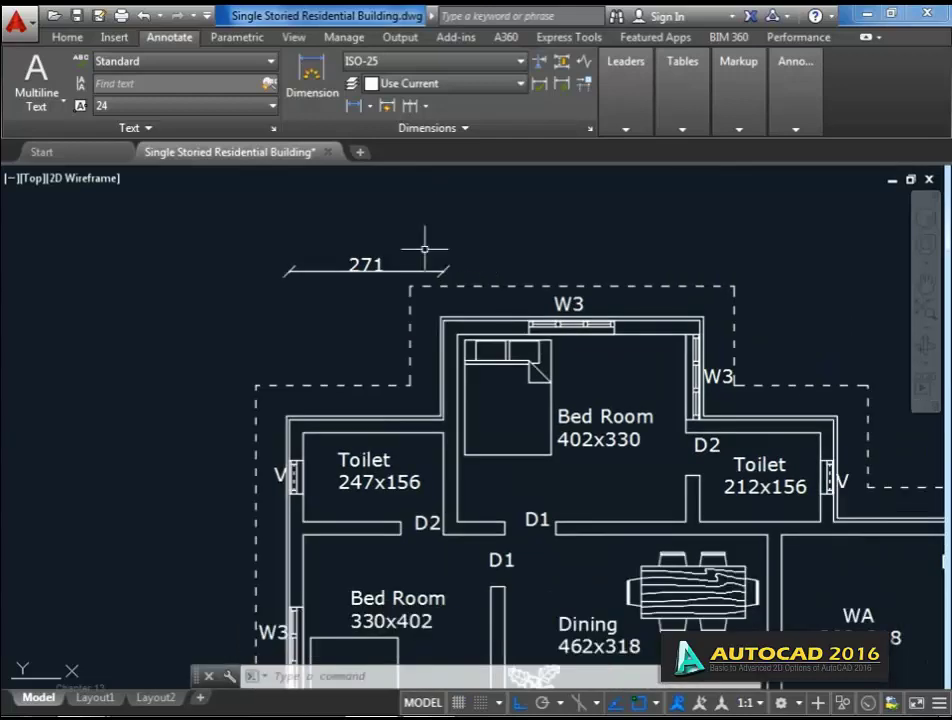
pyautogui.click(417, 111)
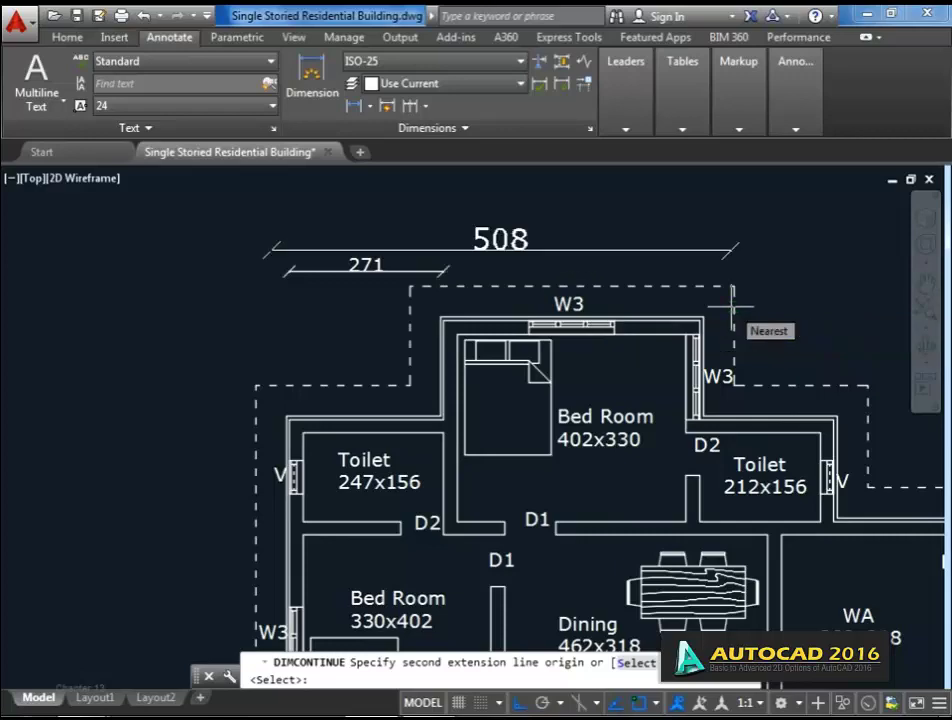
pyautogui.scroll(5, 725, 310)
pyautogui.click(622, 346)
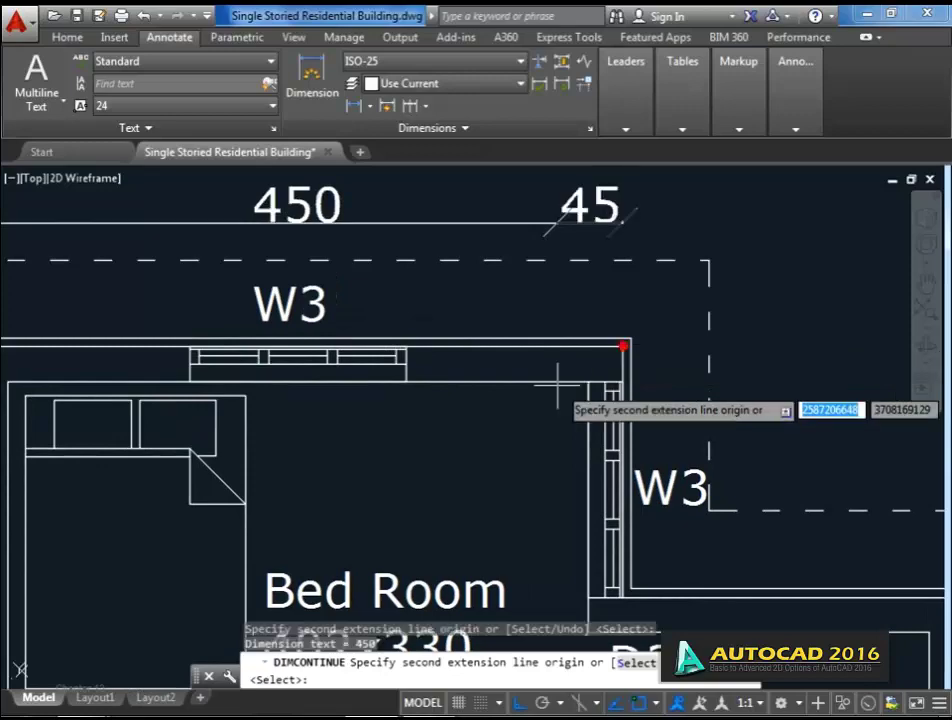
# Extend the continued top dimensions to the right outer corners of the 212x156 Toilet and the WA, and end the chain.
pyautogui.scroll(-4, 500, 395)
pyautogui.scroll(5, 522, 352)
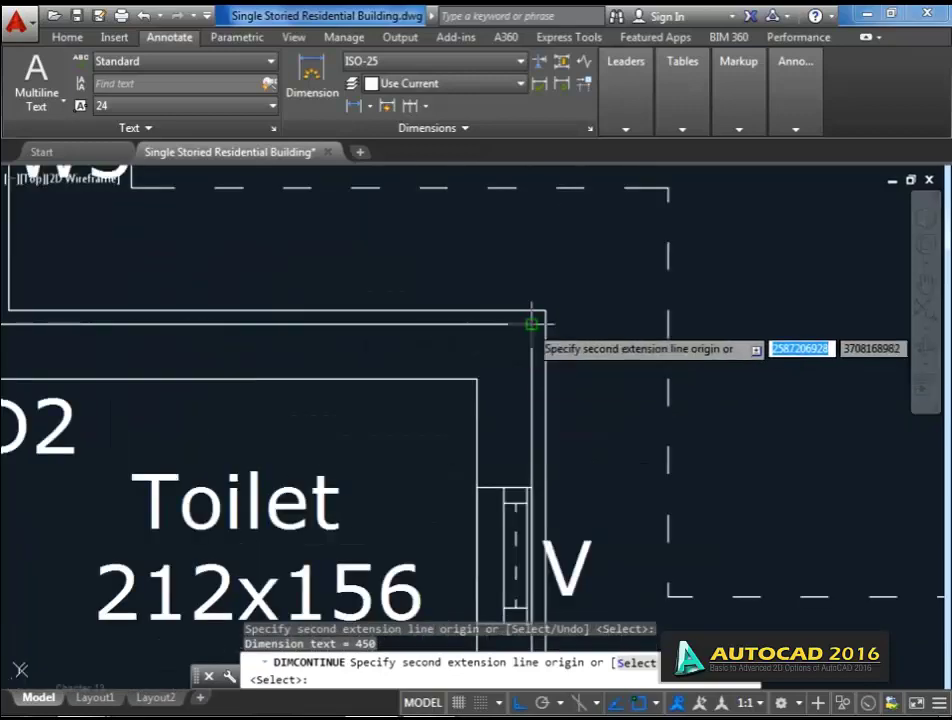
pyautogui.click(532, 324)
pyautogui.scroll(-4, 525, 323)
pyautogui.scroll(5, 549, 385)
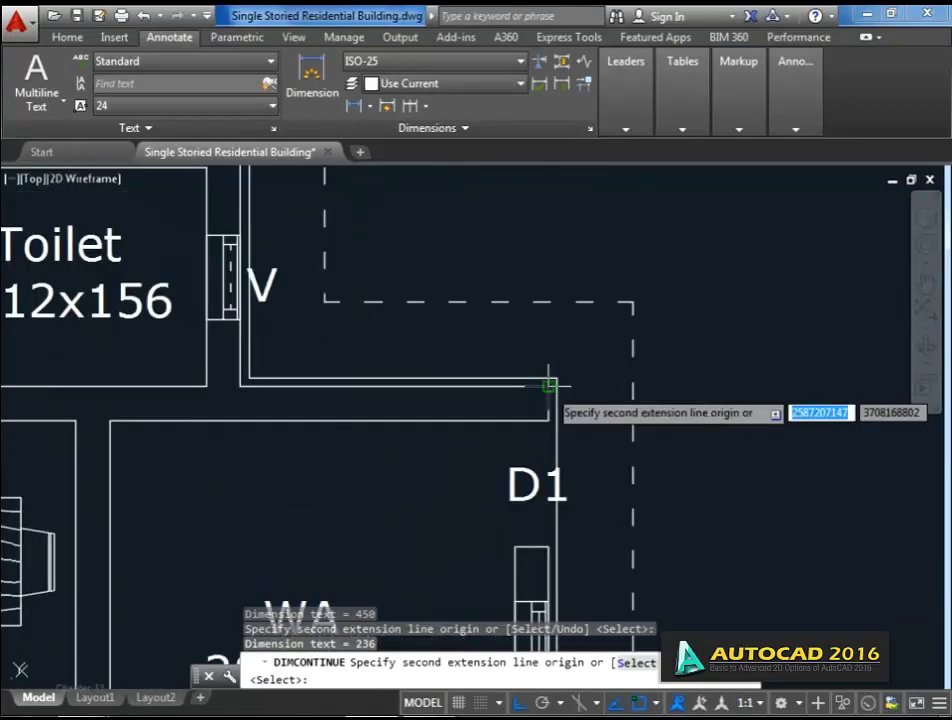
pyautogui.click(549, 385)
pyautogui.scroll(-4, 700, 350)
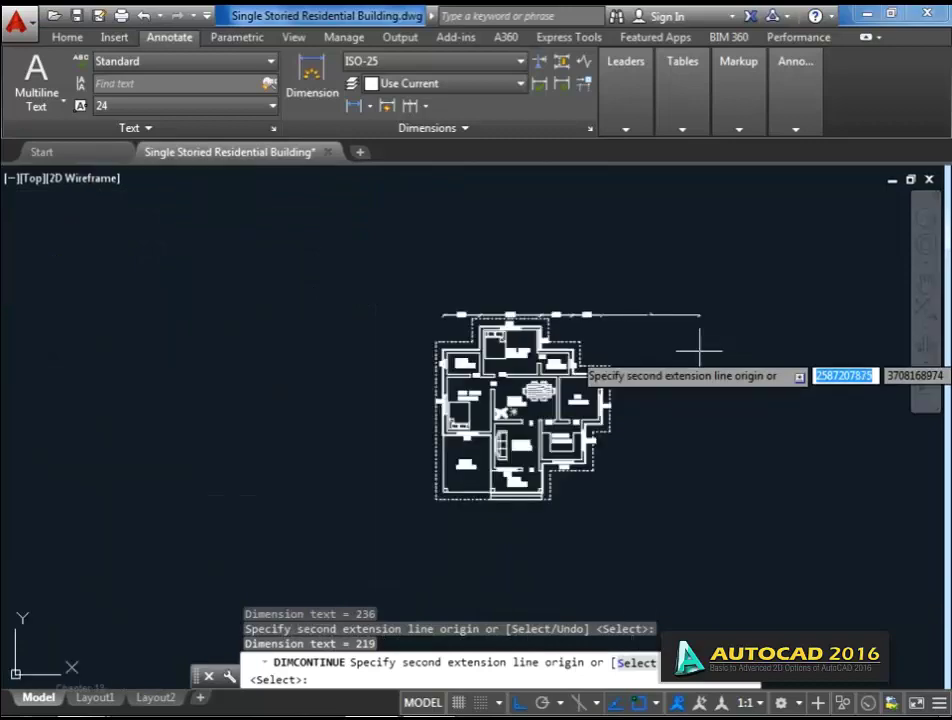
pyautogui.press('Return')
pyautogui.scroll(2, 513, 407)
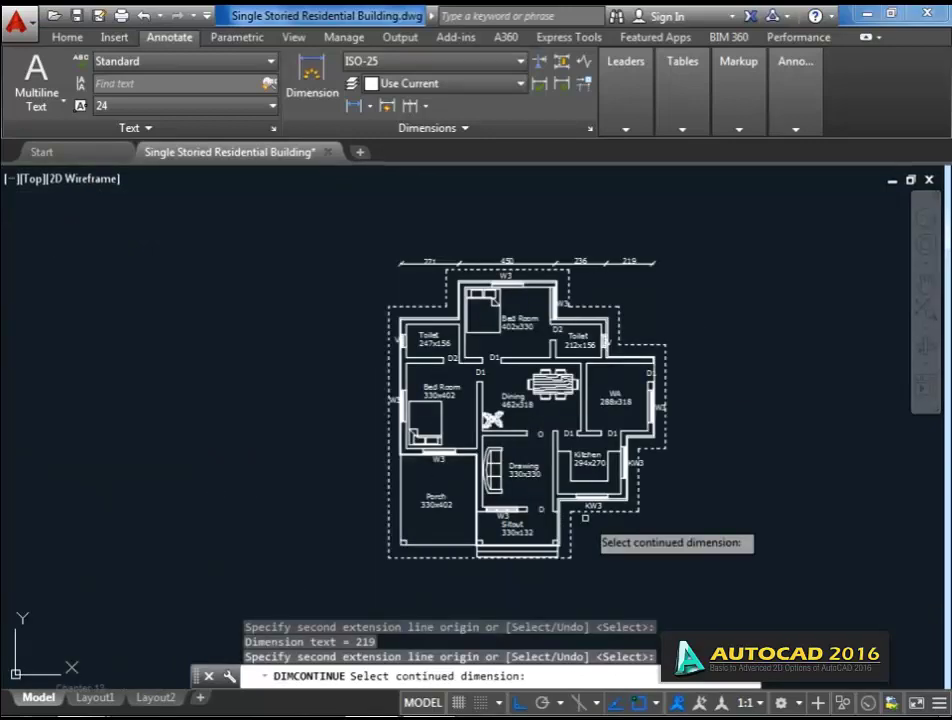
pyautogui.press('Return')
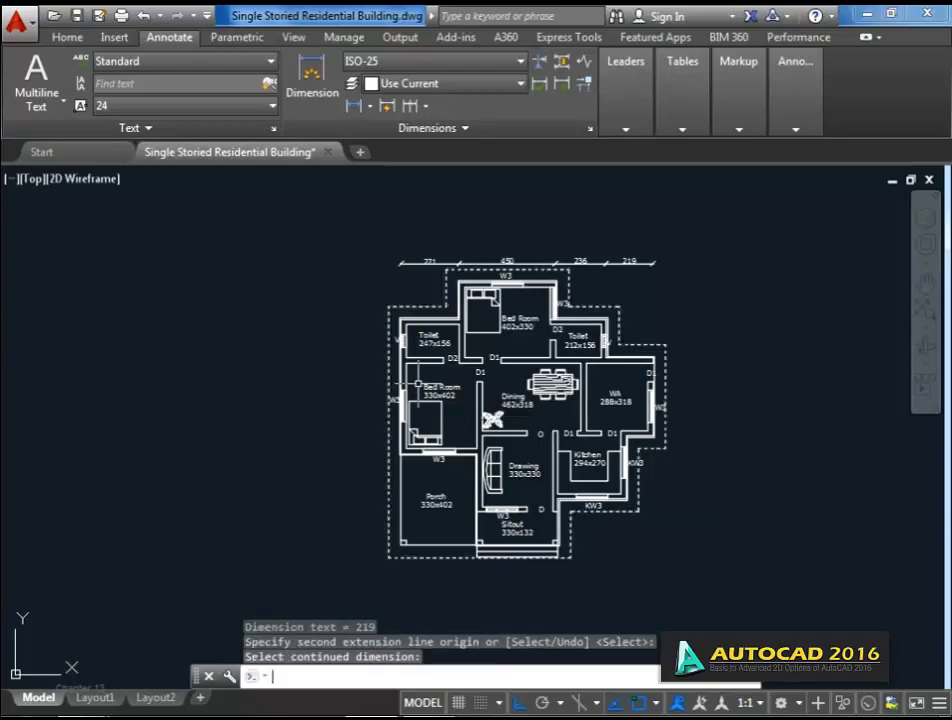
# Add a vertical linear dimension from the 402x330 Bed Room's upper-left corner to the 247x156 Toilet's top wall, placed left of the eave outline.
pyautogui.click(353, 105)
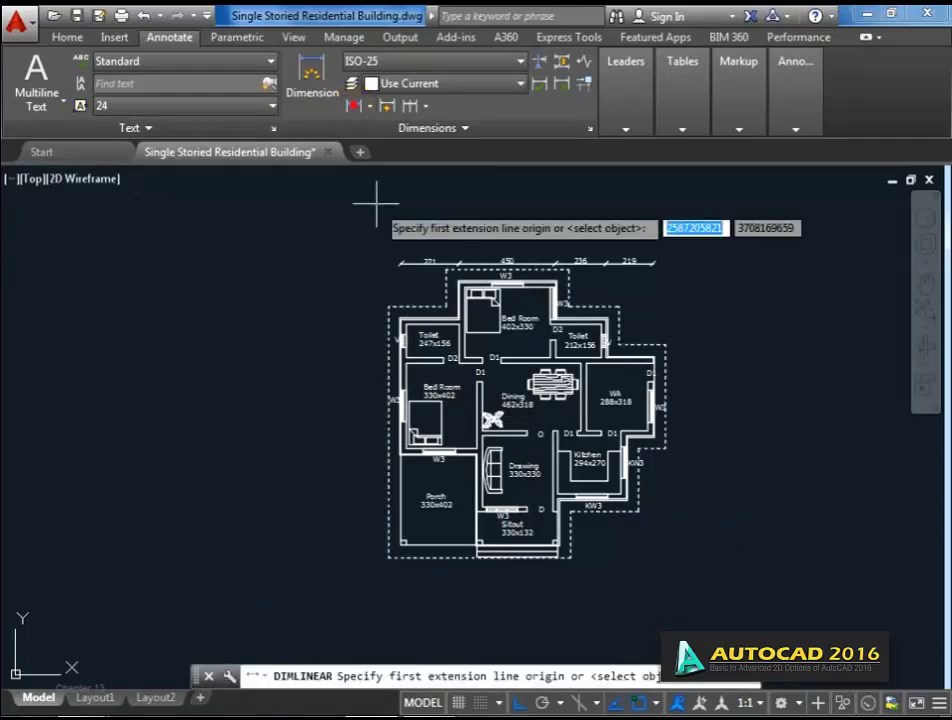
pyautogui.scroll(5, 442, 273)
pyautogui.scroll(3, 491, 335)
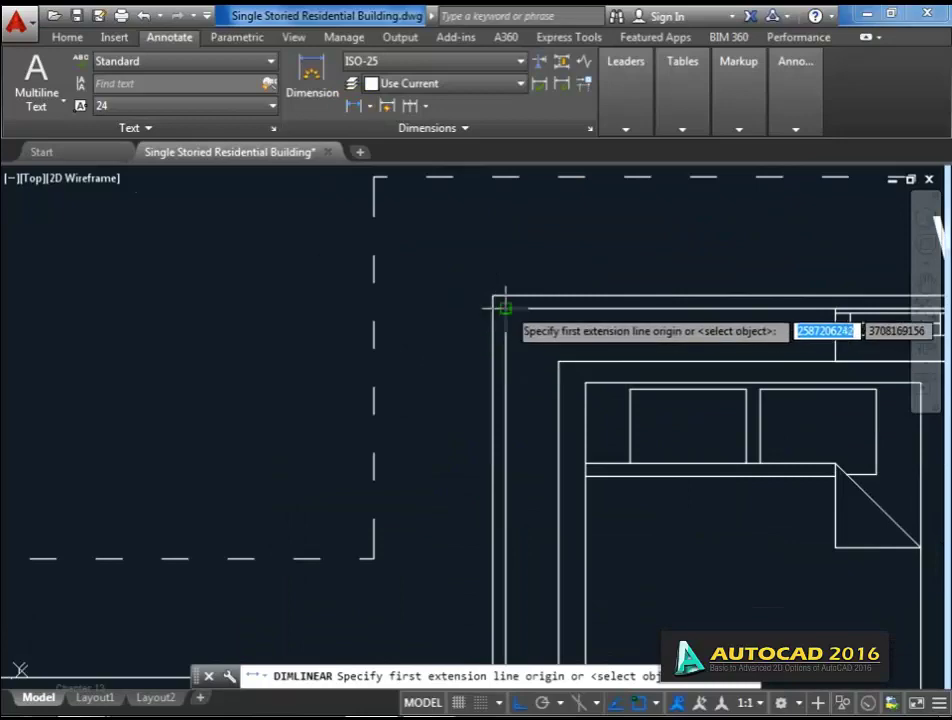
pyautogui.click(506, 307)
pyautogui.scroll(-7, 484, 343)
pyautogui.scroll(7, 474, 425)
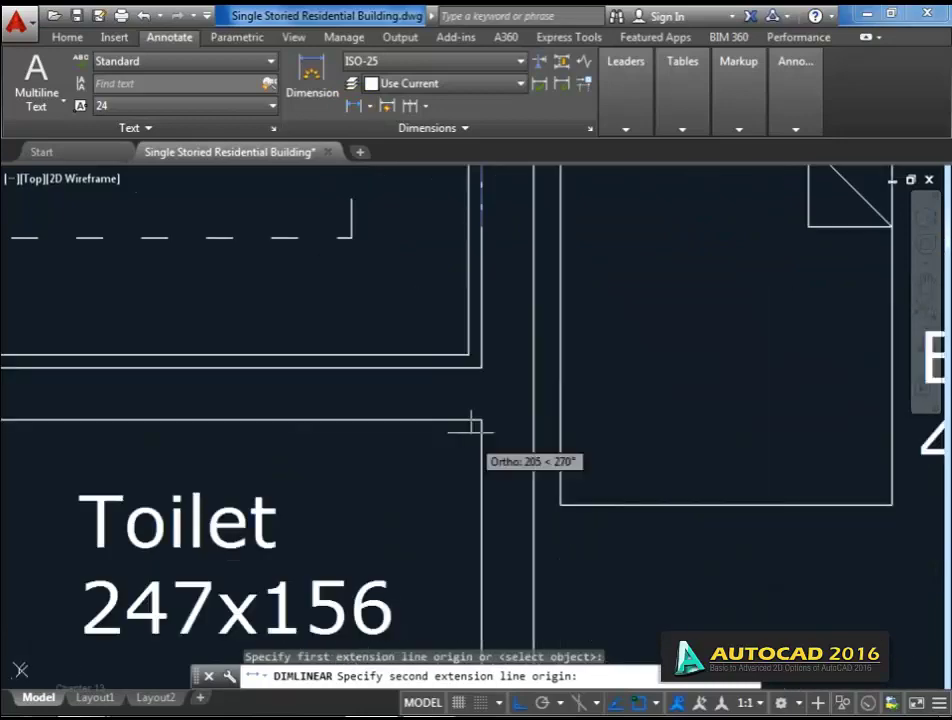
pyautogui.click(480, 368)
pyautogui.scroll(-8, 453, 406)
pyautogui.scroll(4, 300, 390)
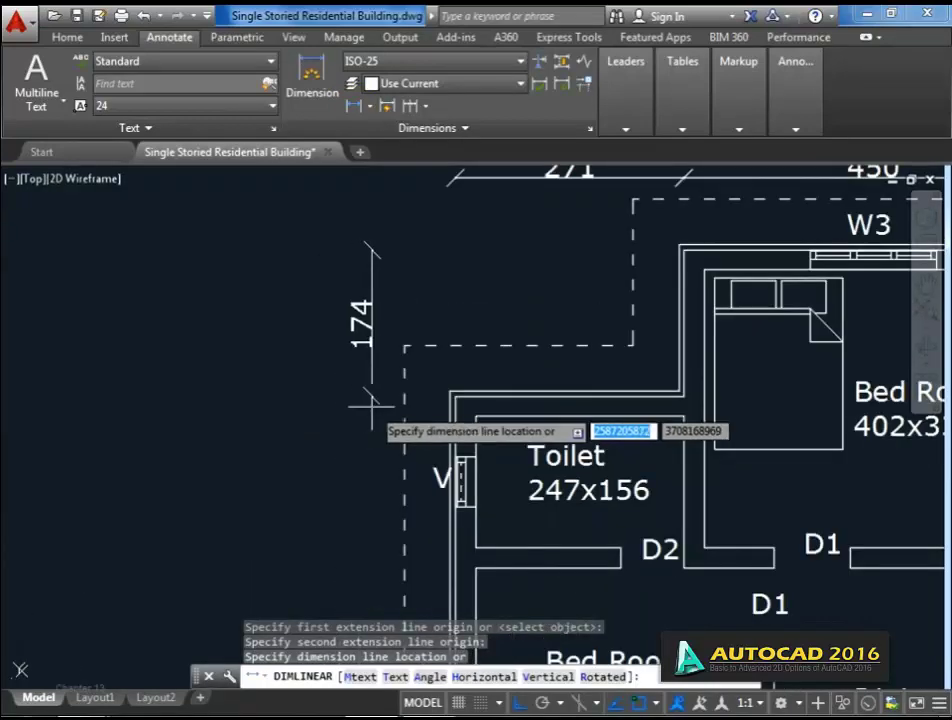
pyautogui.click(372, 405)
# Continue the left vertical dimension down to the bottom outer wall of the 330x402 Bed Room.
pyautogui.click(411, 106)
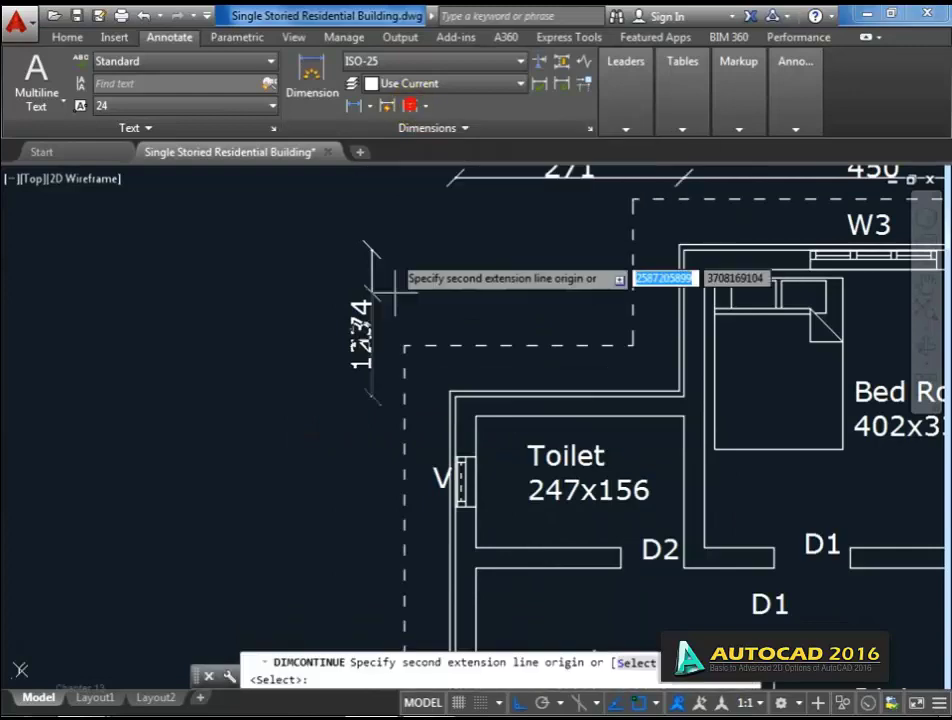
pyautogui.scroll(-5, 355, 462)
pyautogui.scroll(3, 370, 488)
pyautogui.scroll(8, 380, 496)
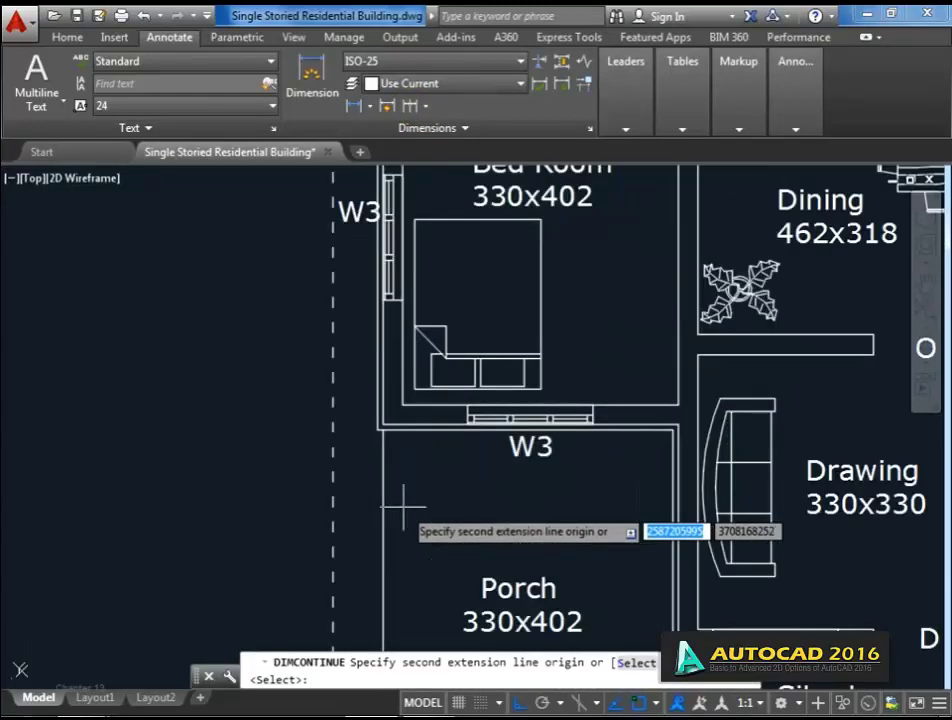
pyautogui.scroll(-7, 344, 440)
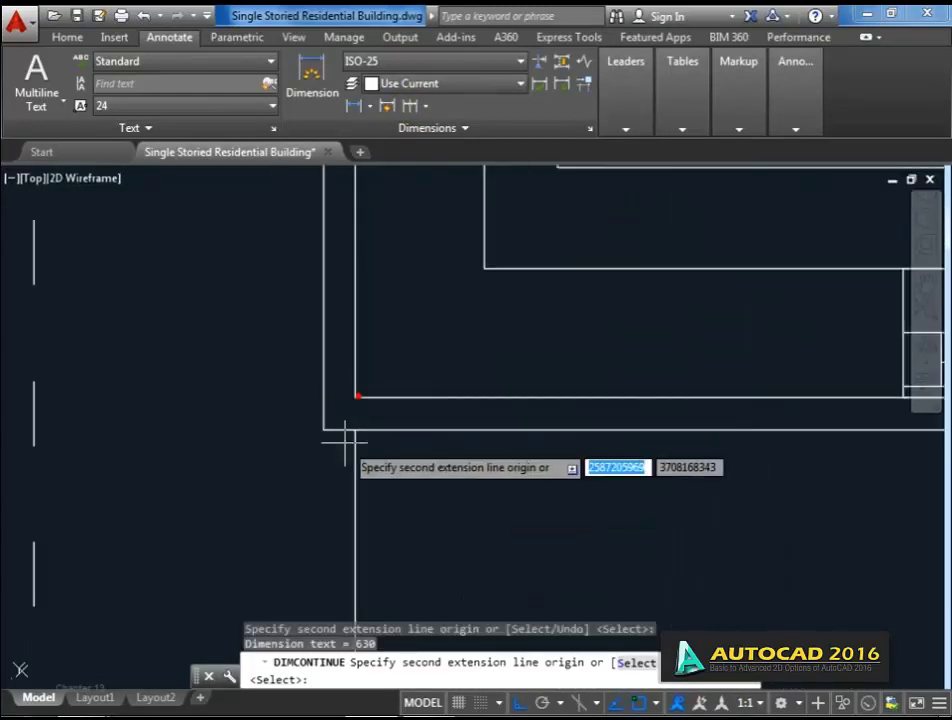
# Continue the left dimension chain to the Sitout's upper wall line and on to the Porch's lower-left corner.
pyautogui.scroll(3, 397, 440)
pyautogui.scroll(5, 431, 501)
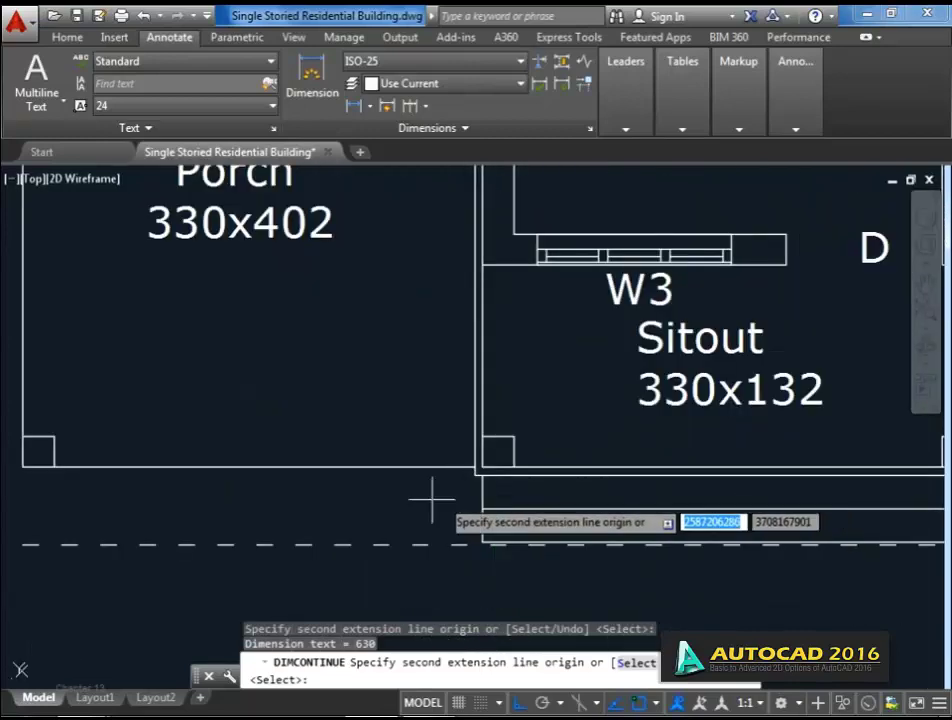
pyautogui.scroll(-5, 531, 523)
pyautogui.scroll(5, 590, 440)
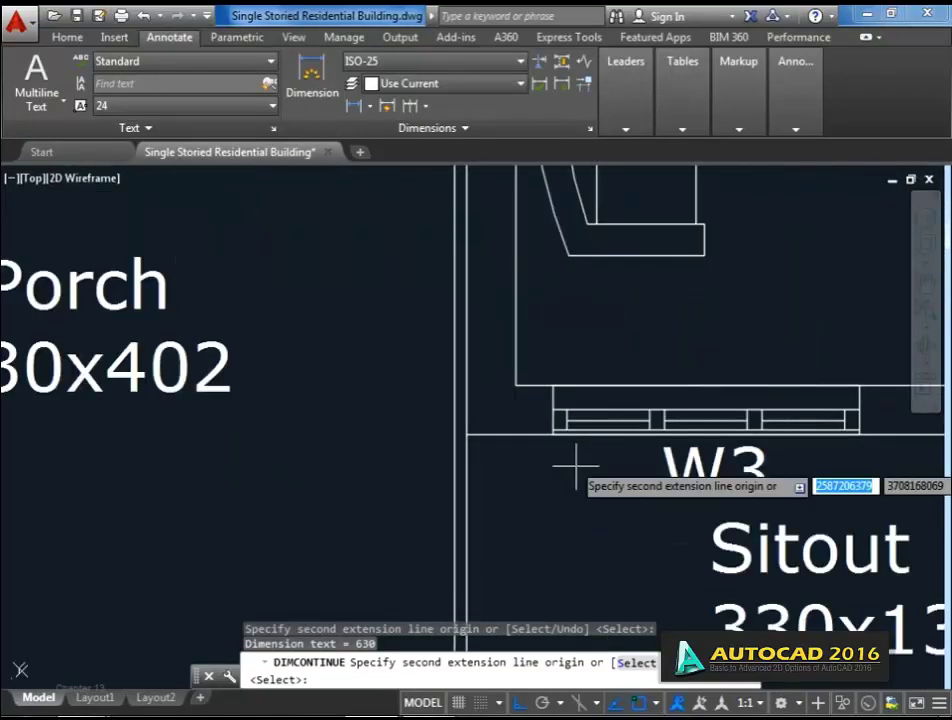
pyautogui.click(467, 433)
pyautogui.scroll(-4, 453, 447)
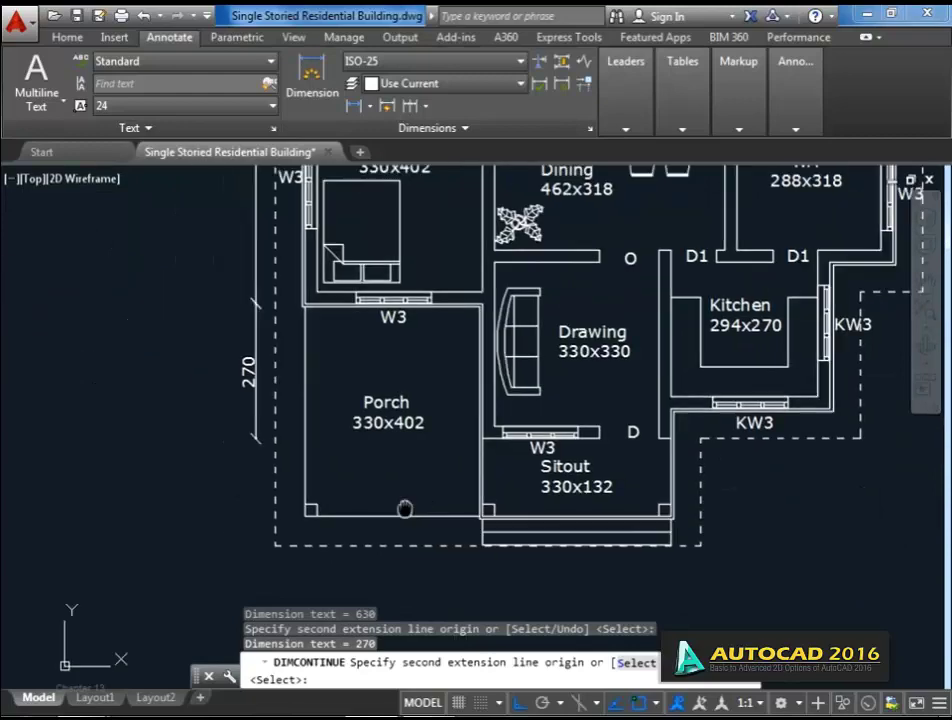
pyautogui.scroll(7, 300, 500)
pyautogui.click(277, 477)
pyautogui.scroll(-5, 357, 503)
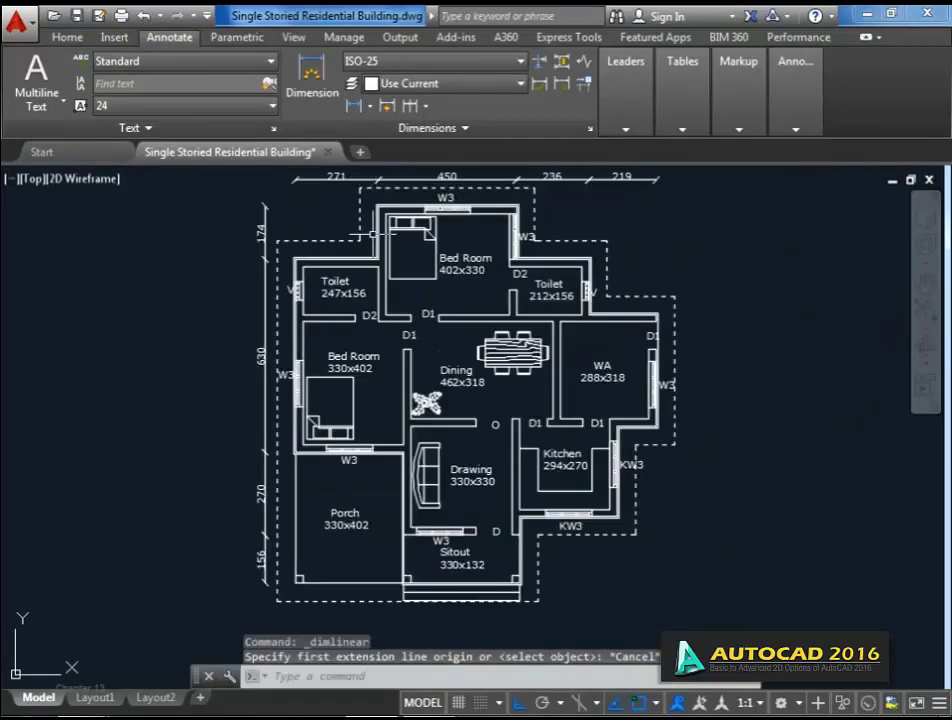
# Add a horizontal linear dimension along the Porch's bottom edge to the Sitout's left corner, placed below the eave outline.
pyautogui.click(353, 105)
pyautogui.moveTo(342, 531); pyautogui.dragTo(361, 478, button='middle')
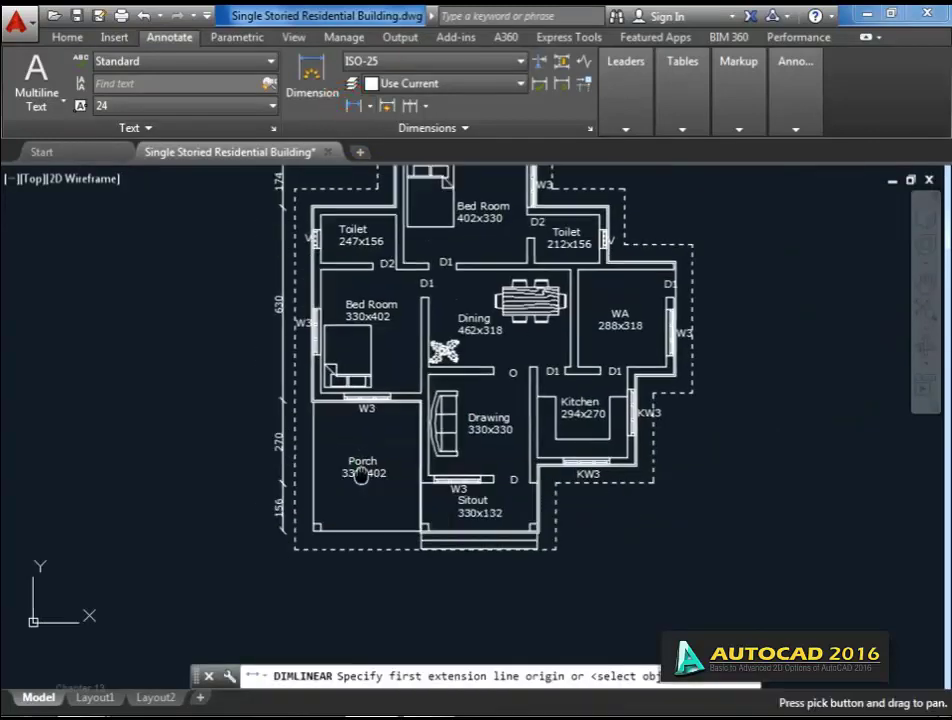
pyautogui.scroll(5, 352, 537)
pyautogui.click(251, 514)
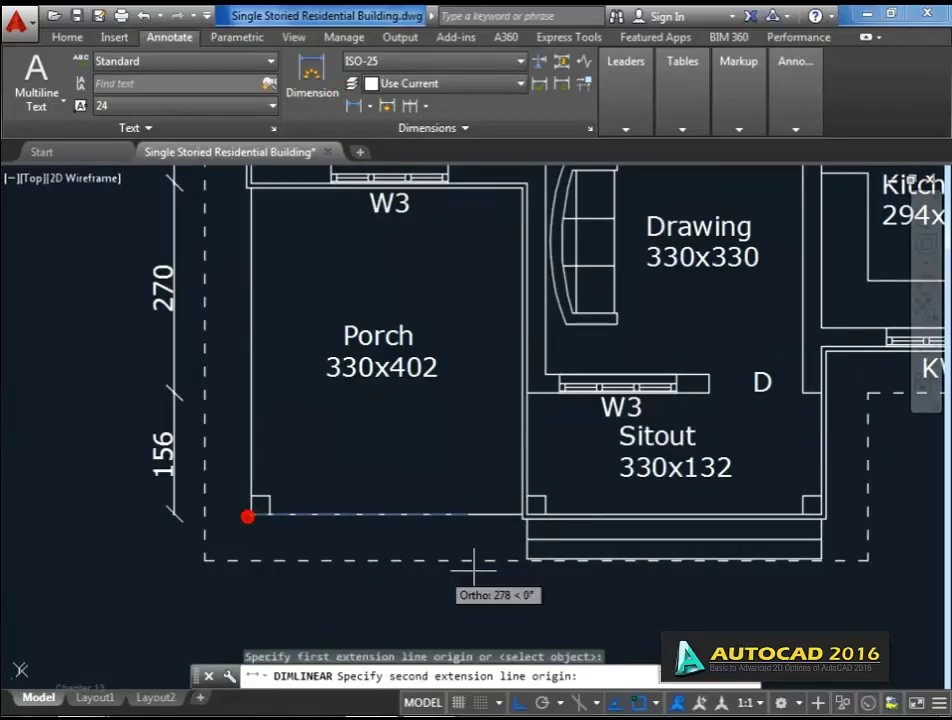
pyautogui.moveTo(251, 514); pyautogui.dragTo(208, 518, button='middle')
pyautogui.scroll(5, 502, 545)
pyautogui.click(546, 404)
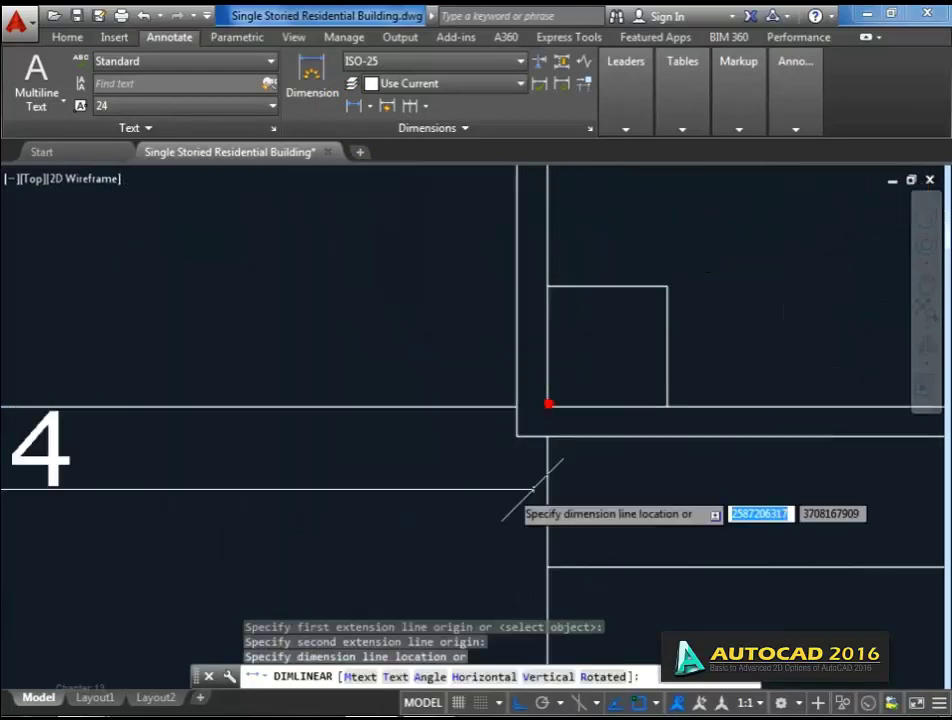
pyautogui.scroll(-5, 546, 404)
pyautogui.click(498, 543)
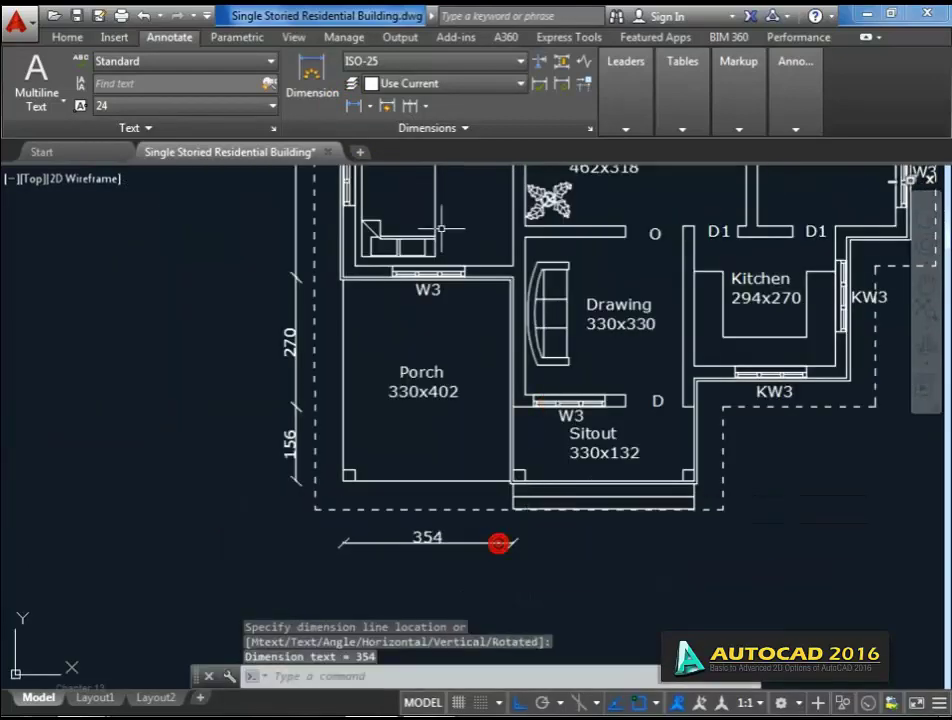
# Continue the bottom dimension to the Sitout's right outer corner and on to the Kitchen's lower-right outer corner.
pyautogui.click(409, 106)
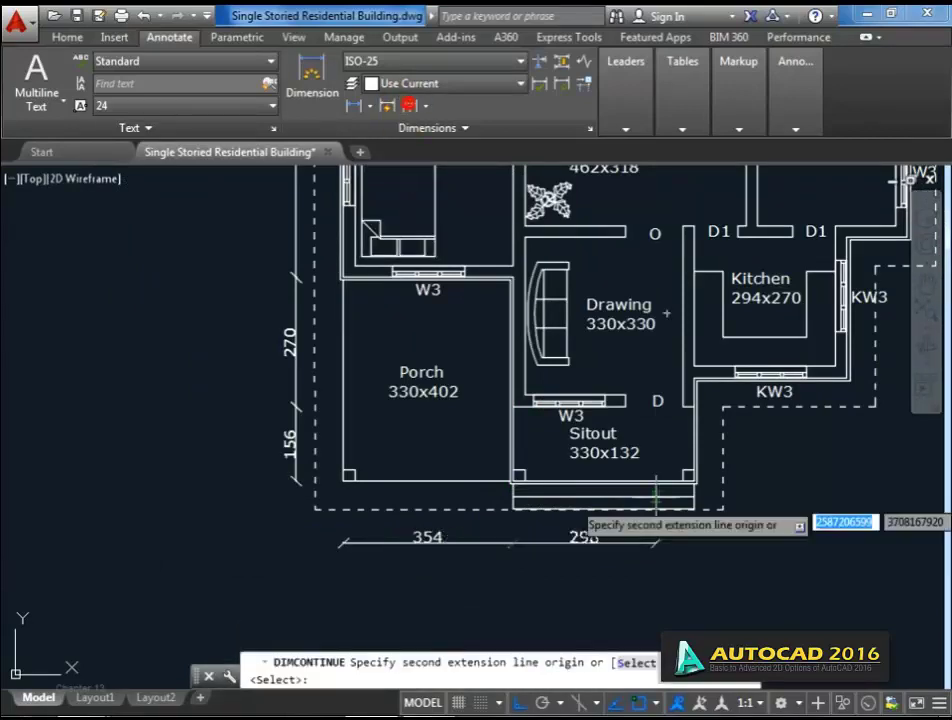
pyautogui.scroll(5, 690, 490)
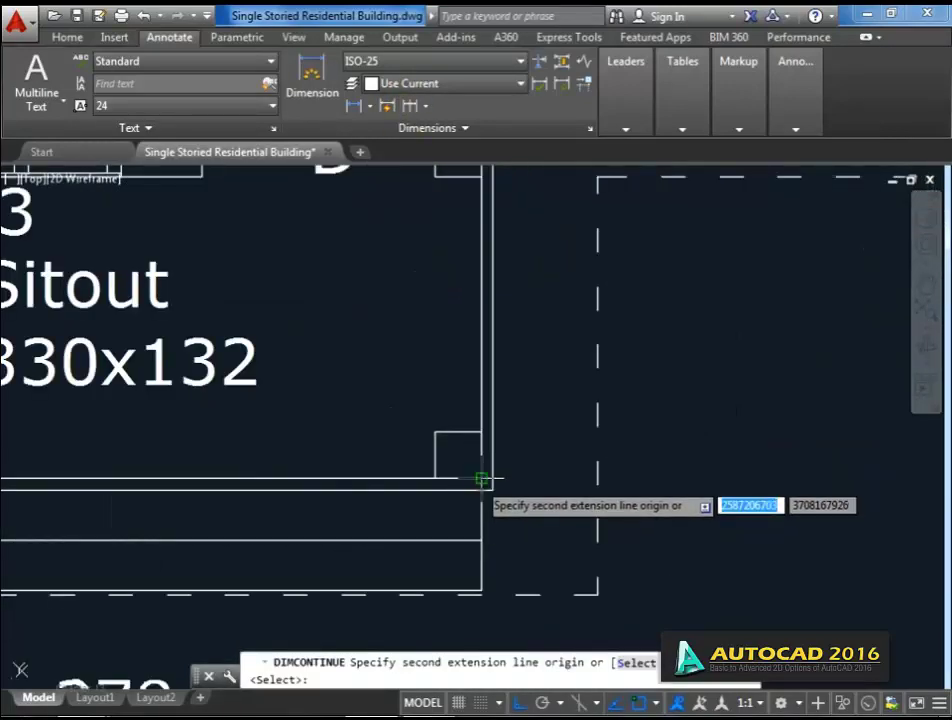
pyautogui.click(481, 480)
pyautogui.scroll(-4, 481, 480)
pyautogui.scroll(5, 452, 470)
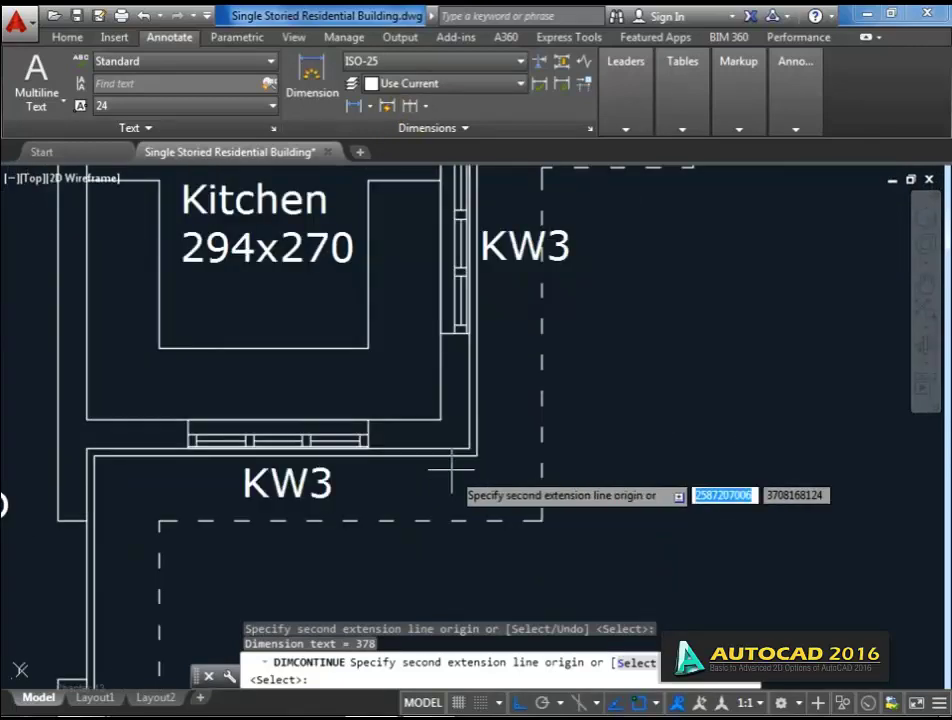
pyautogui.click(452, 468)
# Continue the bottom dimension chain to the WA's lower-right outer corner and end the chain.
pyautogui.scroll(-5, 460, 460)
pyautogui.scroll(5, 470, 455)
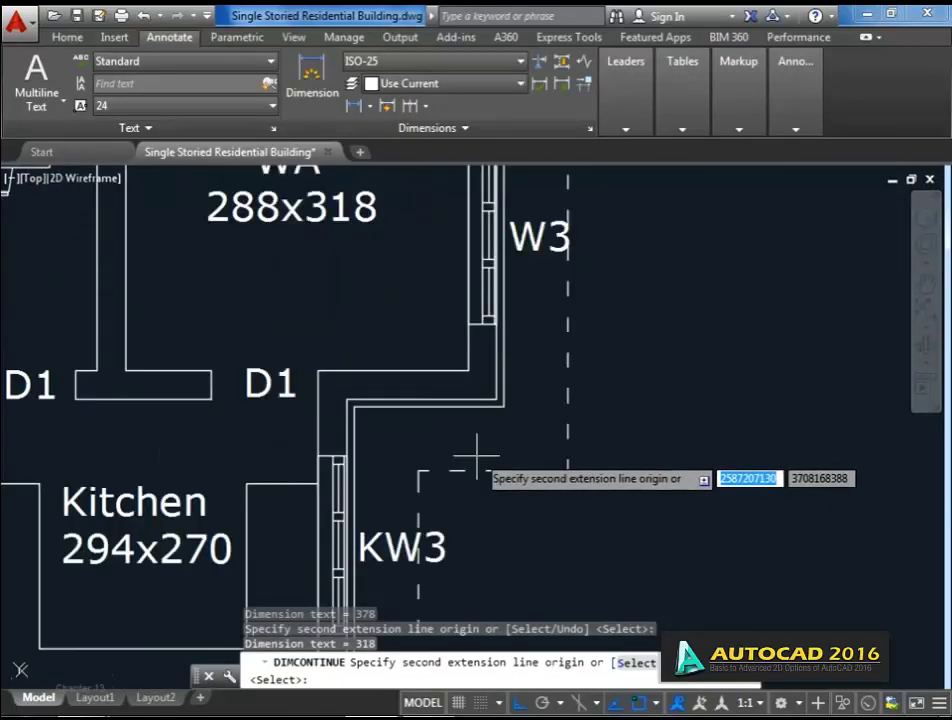
pyautogui.click(495, 397)
pyautogui.scroll(-6, 515, 490)
pyautogui.press('Return')
pyautogui.press('Return')
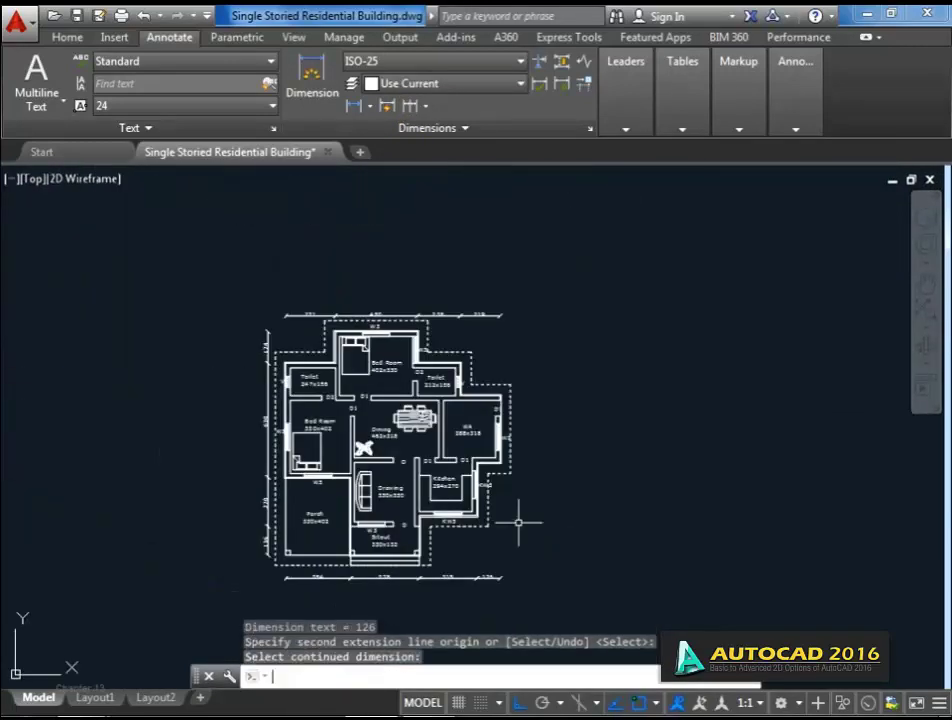
# Add a vertical linear dimension from the 402x330 Bed Room's upper-right corner to the 212x156 Toilet's top wall, placed right of the eave outline.
pyautogui.scroll(2, 354, 437)
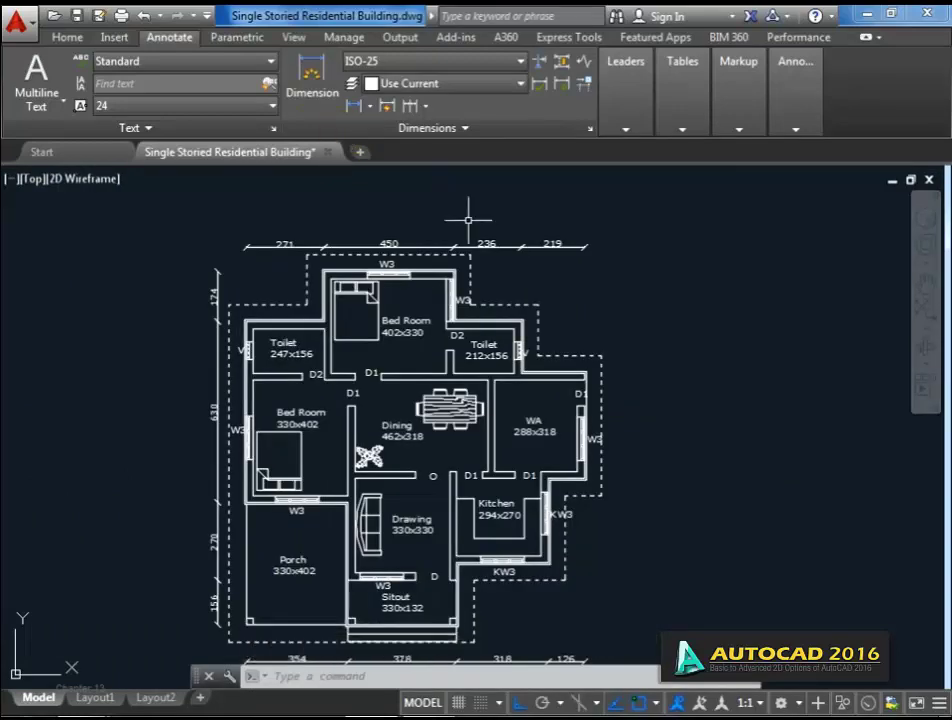
pyautogui.click(352, 106)
pyautogui.scroll(3, 485, 295)
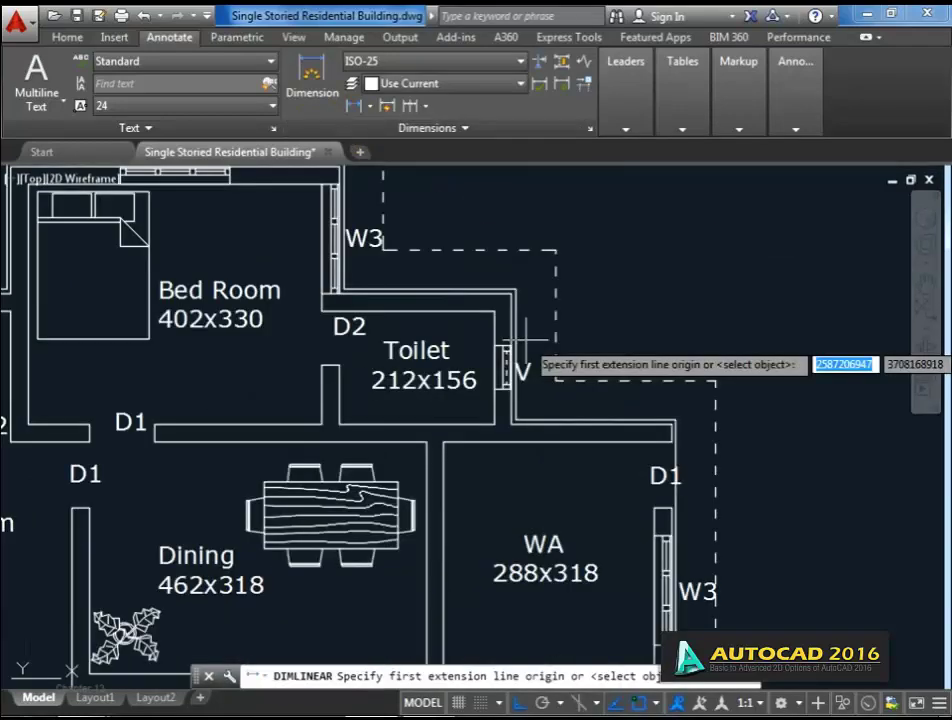
pyautogui.scroll(2, 437, 287)
pyautogui.click(372, 245)
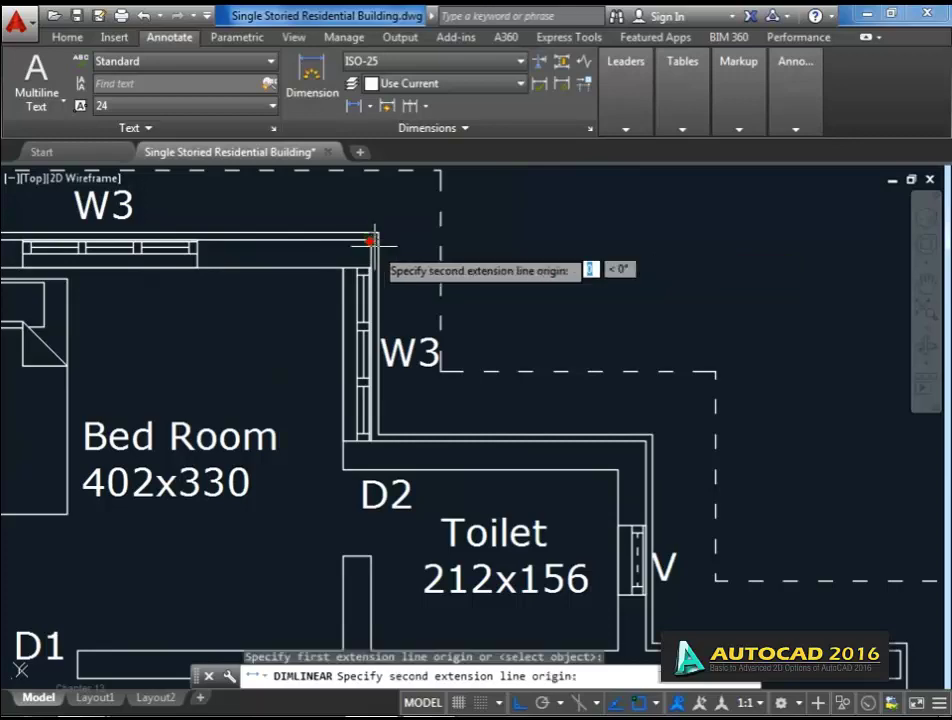
pyautogui.scroll(3, 372, 300)
pyautogui.scroll(3, 397, 434)
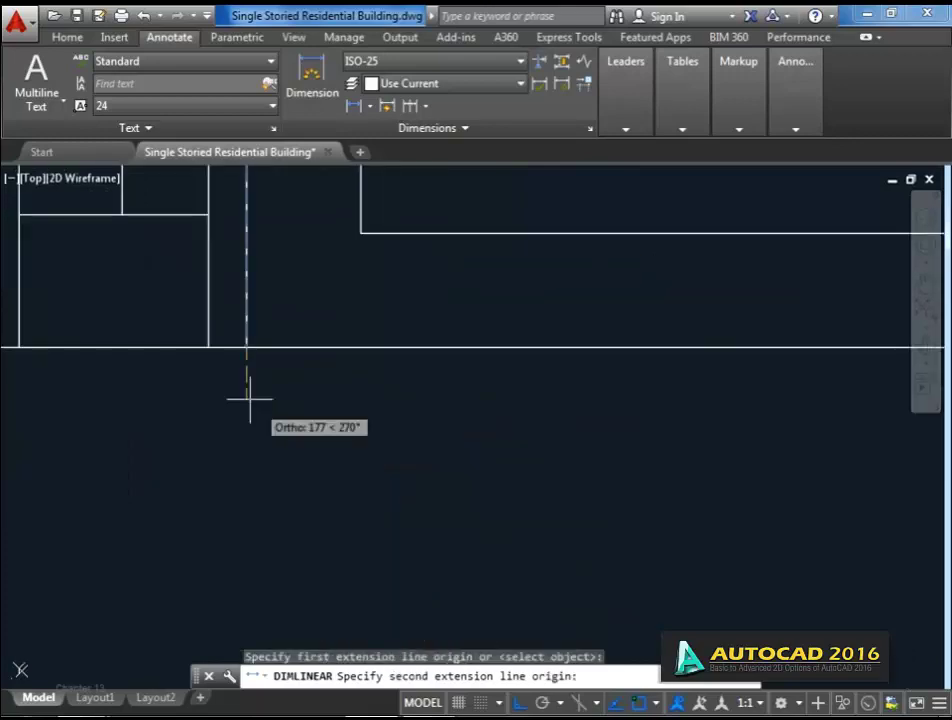
pyautogui.click(246, 347)
pyautogui.scroll(-5, 440, 365)
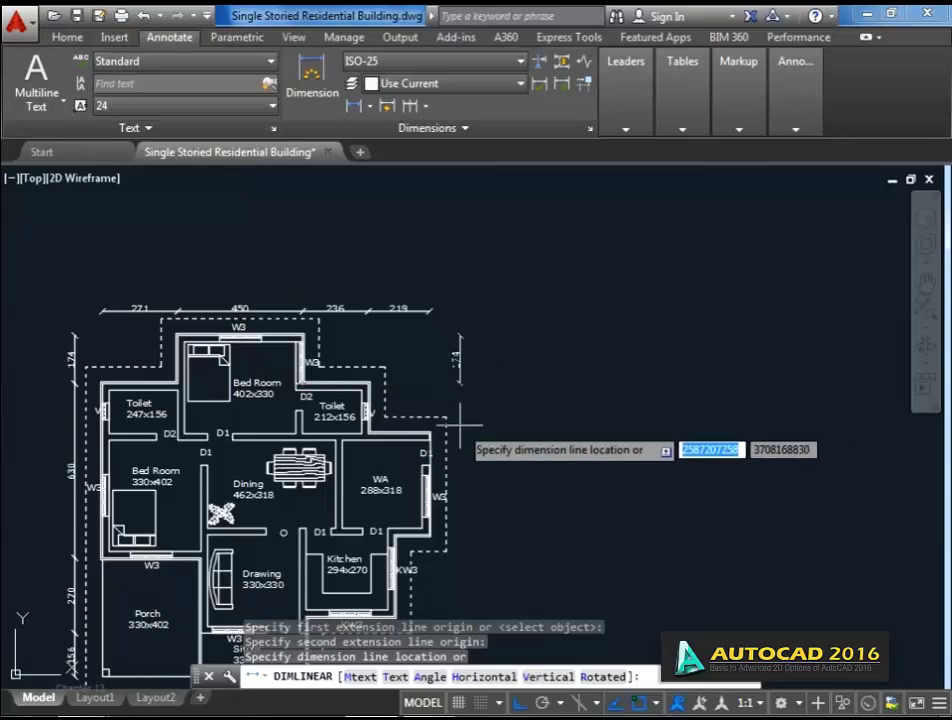
pyautogui.click(458, 416)
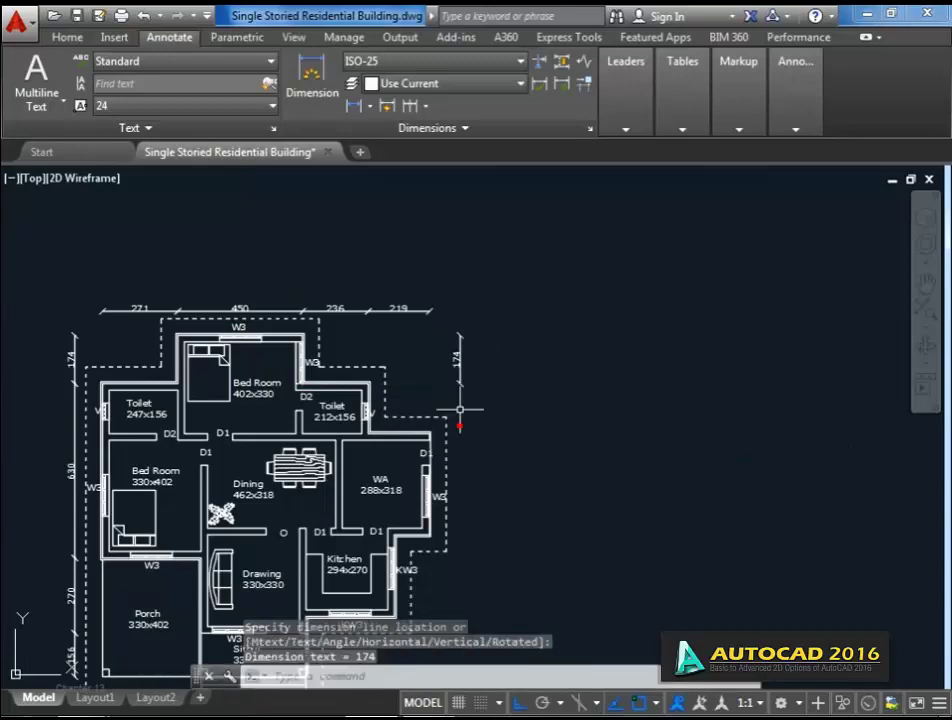
# Continue the right-side vertical dimension to the WA's upper-right wall corner and on to its lower-right wall corner.
pyautogui.click(408, 110)
pyautogui.scroll(1, 478, 400)
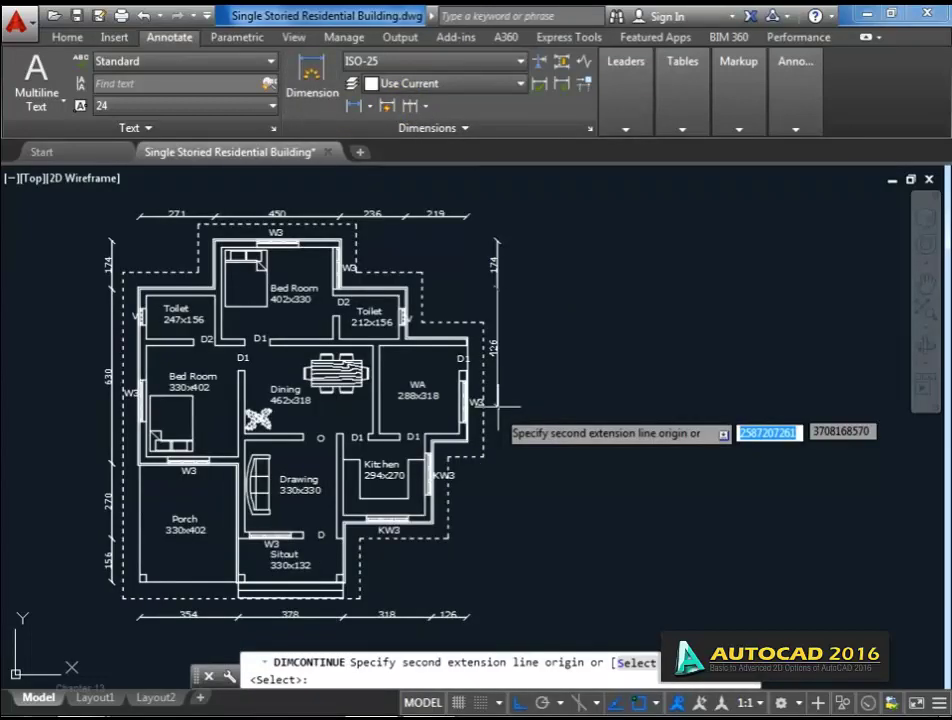
pyautogui.scroll(2, 487, 457)
pyautogui.scroll(4, 462, 357)
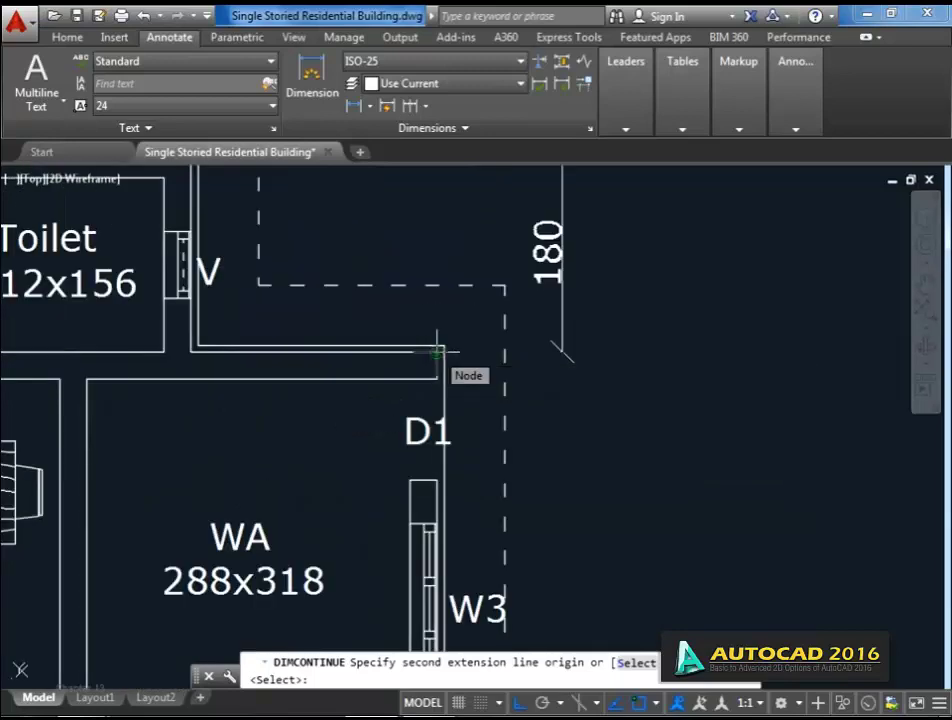
pyautogui.click(437, 351)
pyautogui.scroll(-2, 437, 351)
pyautogui.scroll(5, 276, 361)
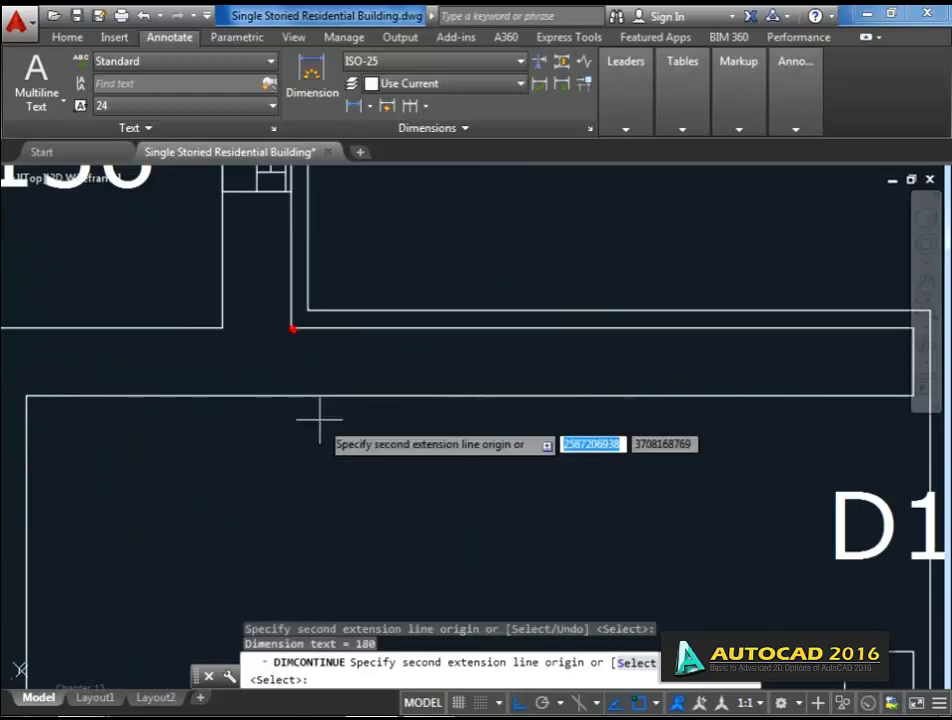
pyautogui.scroll(-5, 320, 420)
pyautogui.scroll(5, 390, 440)
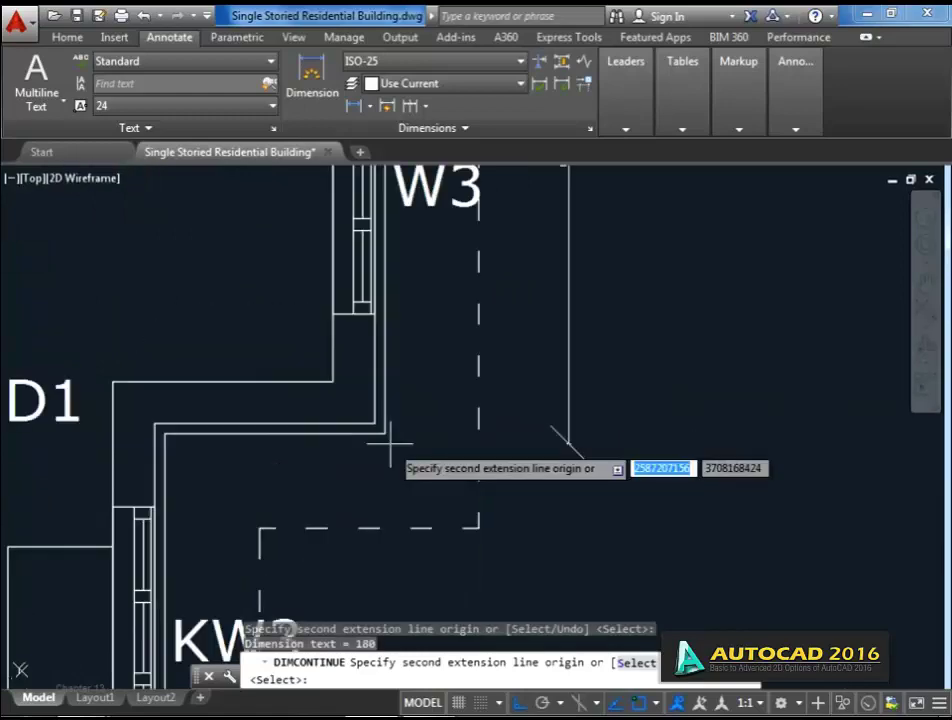
pyautogui.click(378, 425)
pyautogui.scroll(-4, 395, 431)
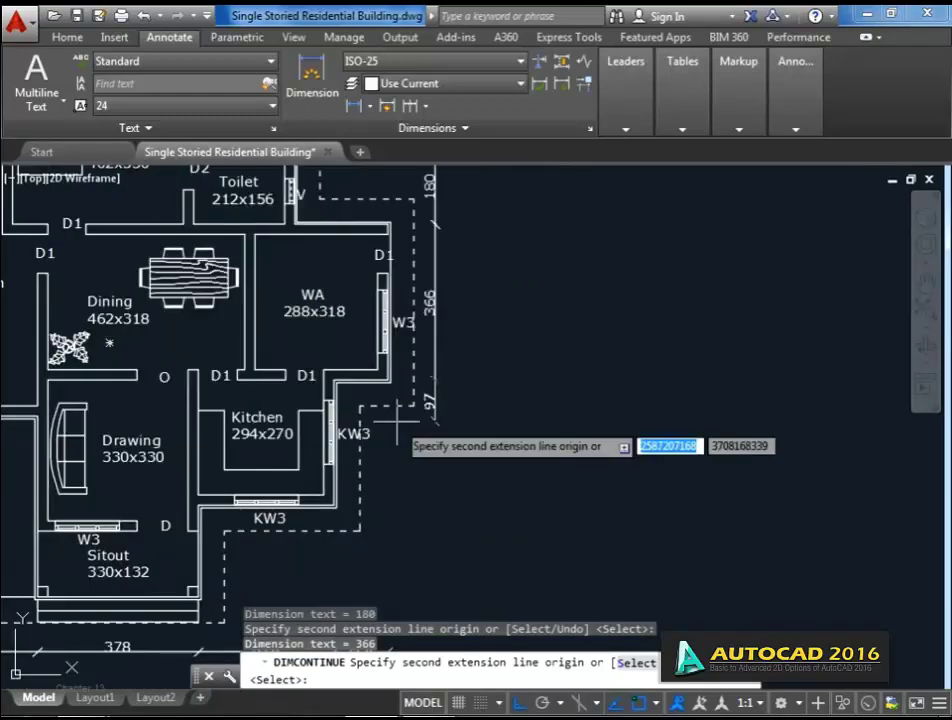
# Continue the right-side dimension chain to the Kitchen's and the Sitout's lower-right corners, and end the chain.
pyautogui.scroll(5, 397, 425)
pyautogui.click(266, 516)
pyautogui.scroll(-5, 395, 440)
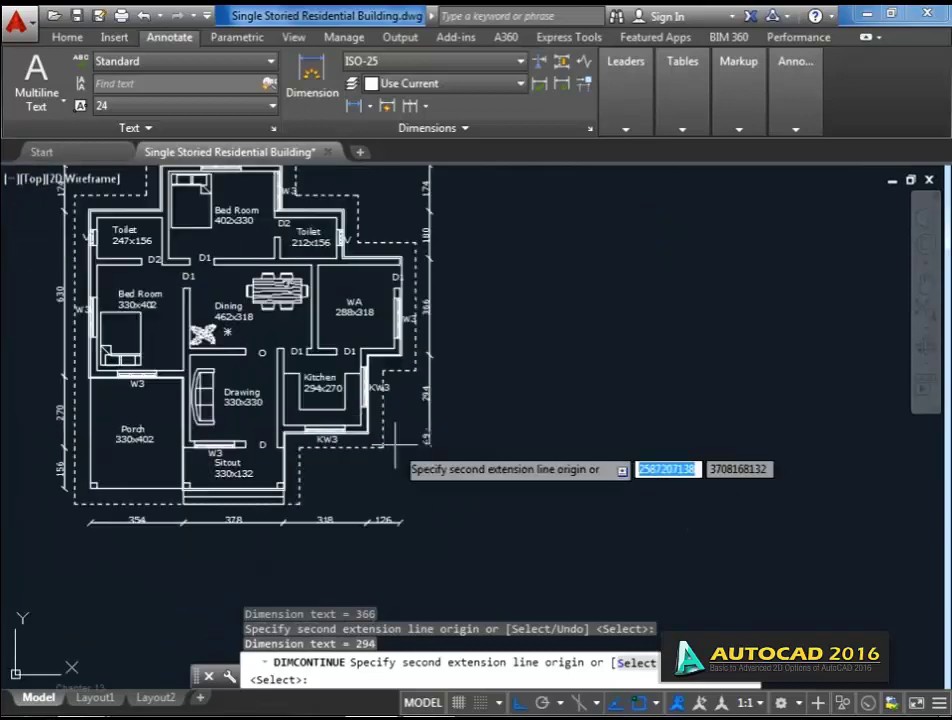
pyautogui.scroll(5, 395, 440)
pyautogui.click(308, 441)
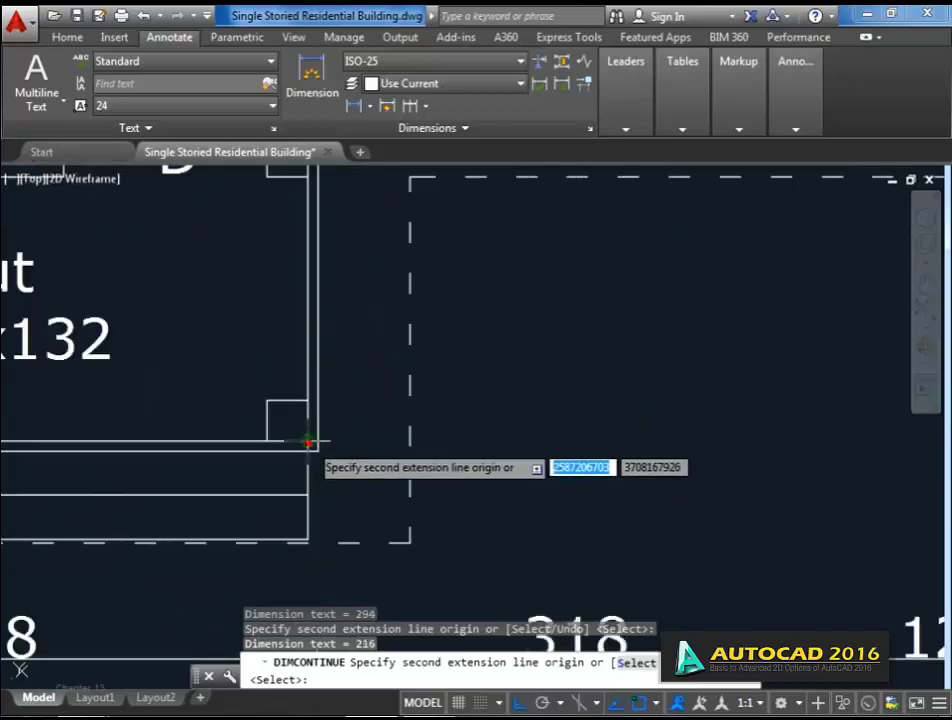
pyautogui.scroll(-5, 516, 486)
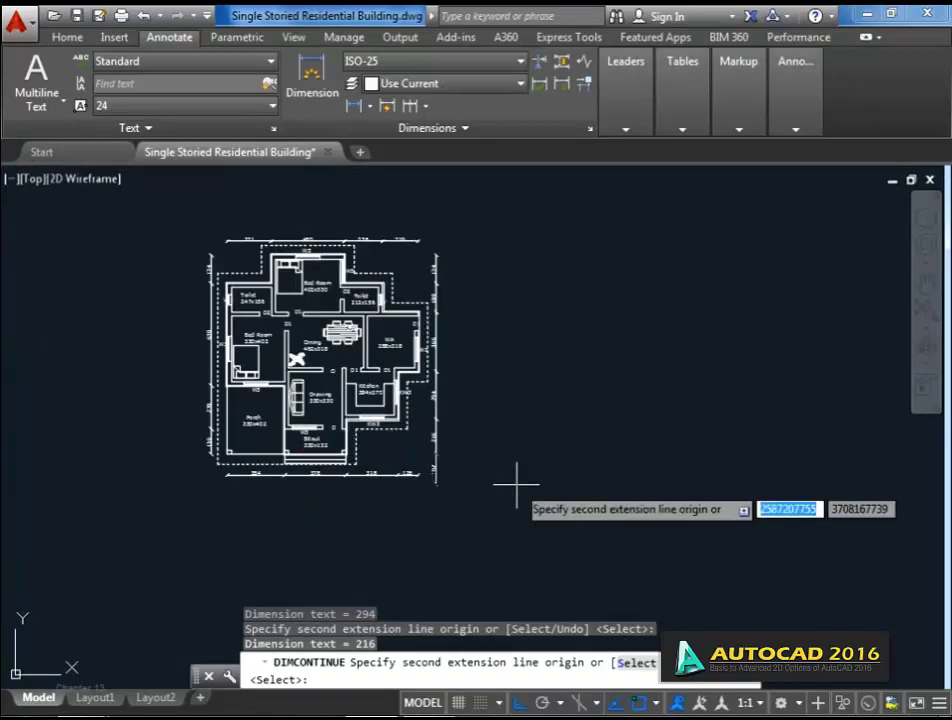
pyautogui.press('Return')
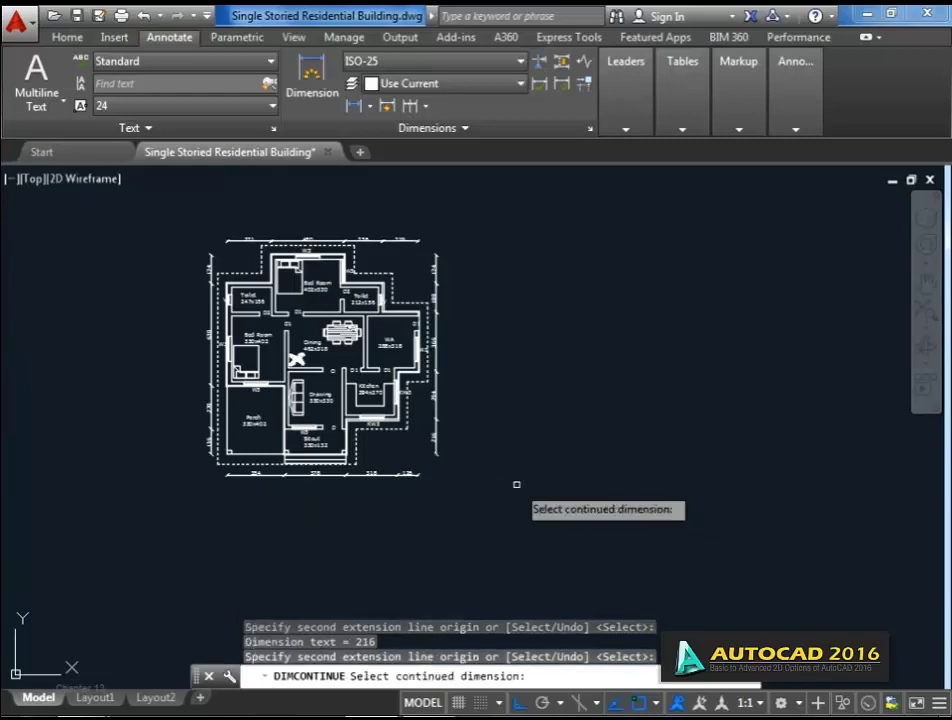
pyautogui.press('Return')
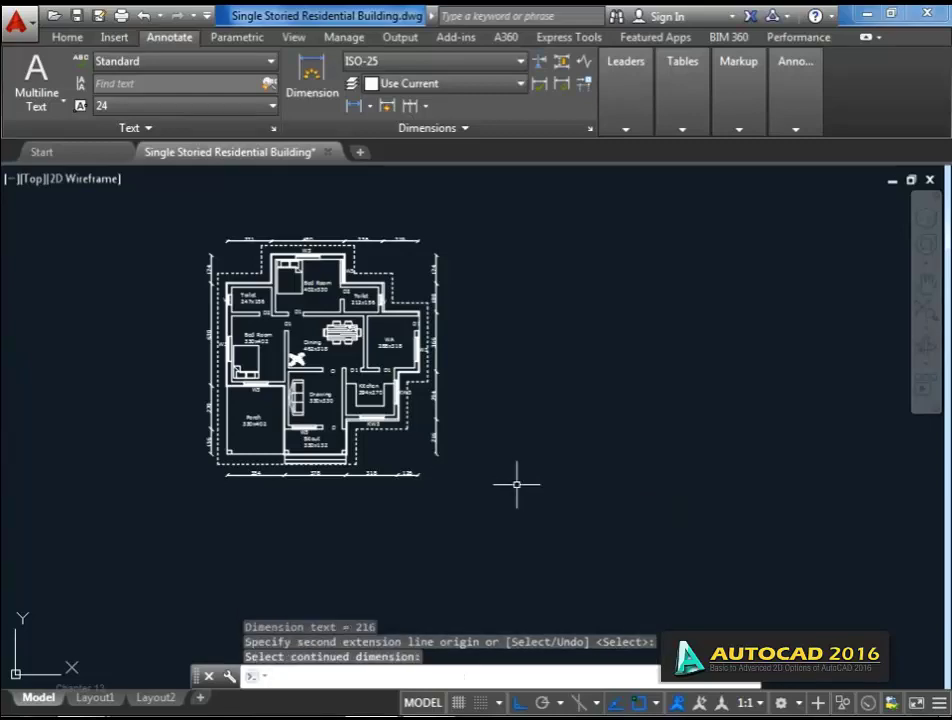
# Add an overall horizontal linear dimension from the 247x156 Toilet's upper-left corner to the WA's upper-right corner, placed above the top dimension chain.
pyautogui.scroll(2, 516, 484)
pyautogui.moveTo(180, 172); pyautogui.dragTo(353, 209, button='middle')
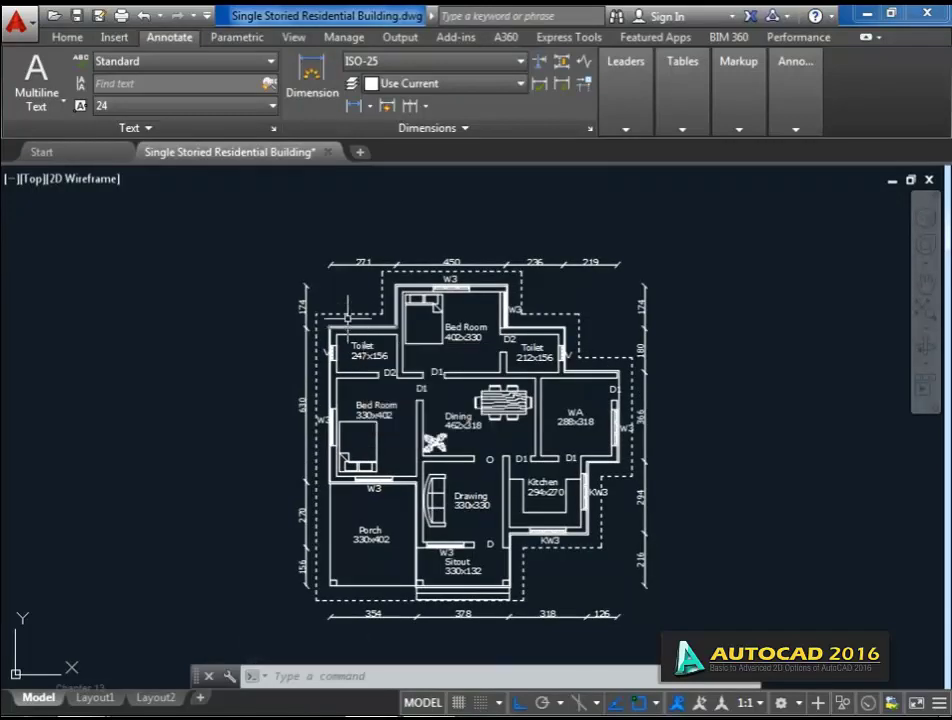
pyautogui.click(354, 108)
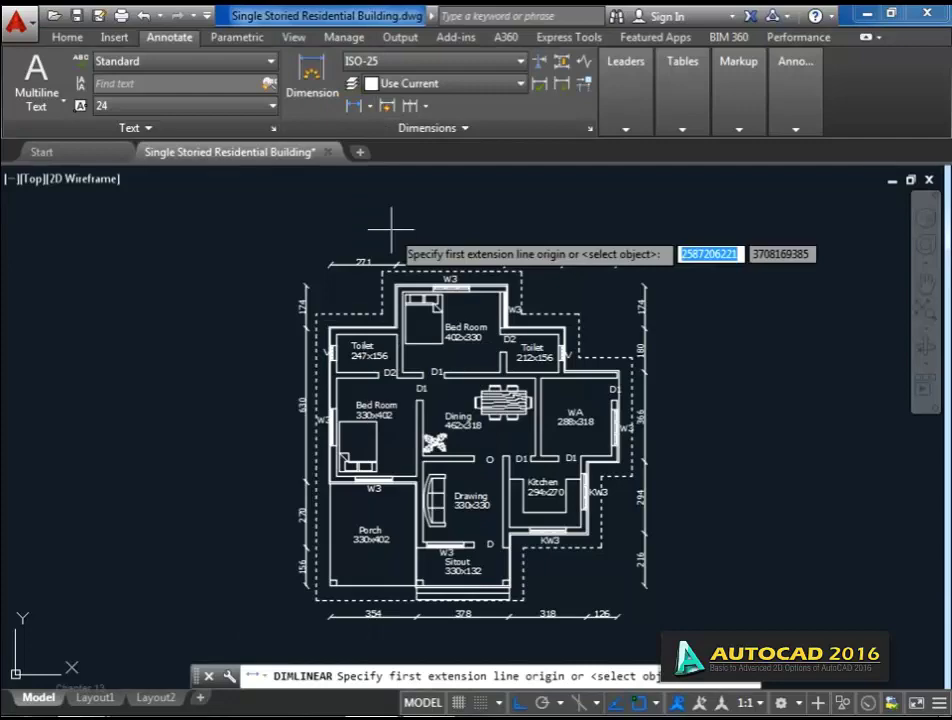
pyautogui.scroll(6, 373, 254)
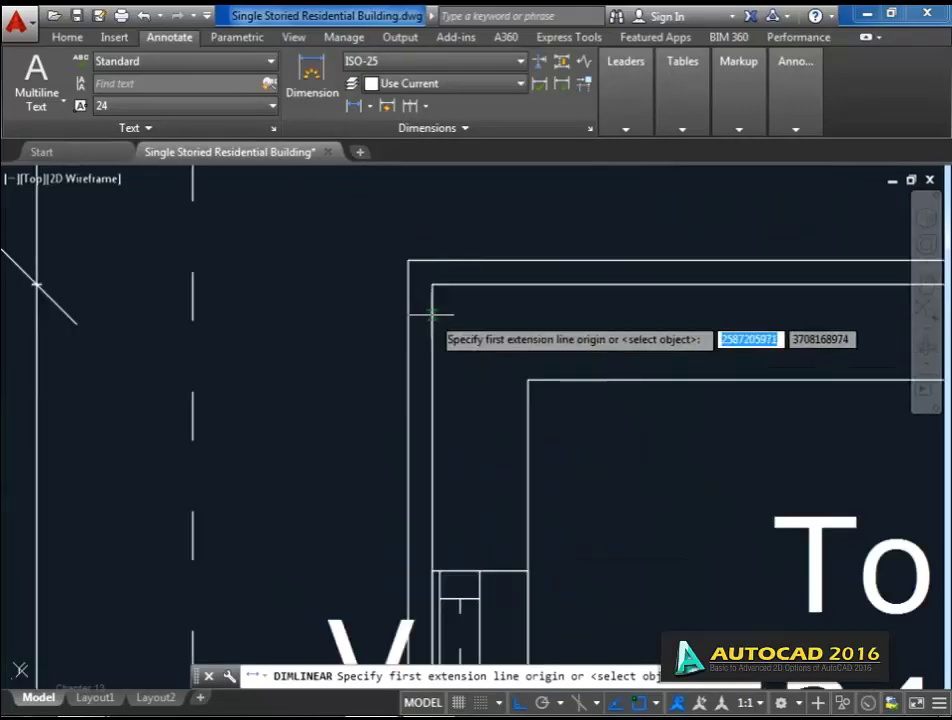
pyautogui.click(432, 285)
pyautogui.scroll(-5, 453, 395)
pyautogui.scroll(6, 701, 431)
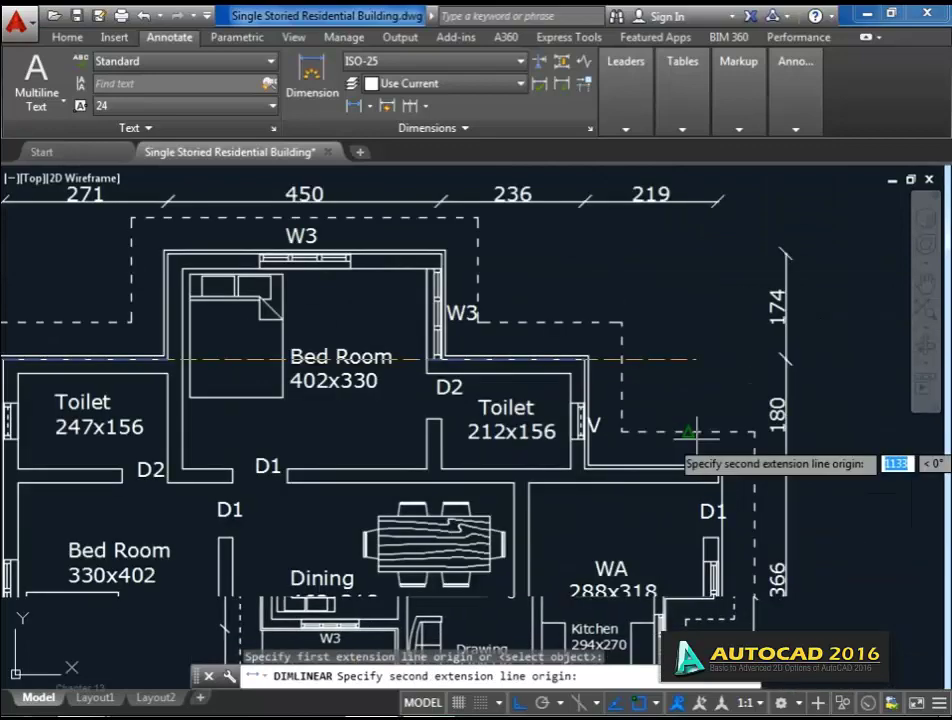
pyautogui.moveTo(740, 482); pyautogui.dragTo(574, 514, button='middle')
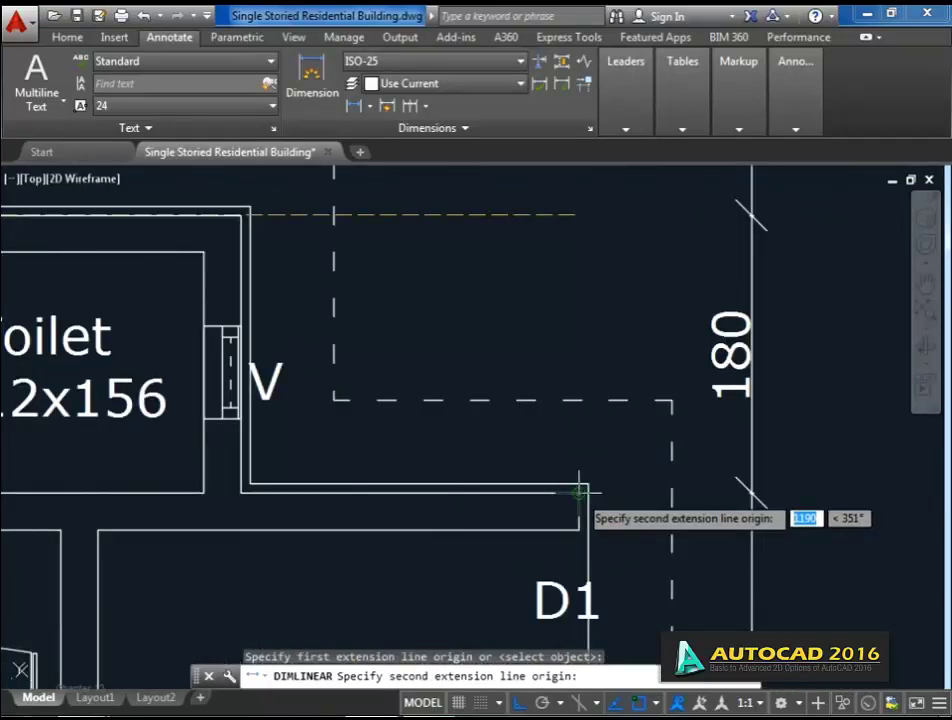
pyautogui.click(578, 492)
pyautogui.scroll(-8, 574, 514)
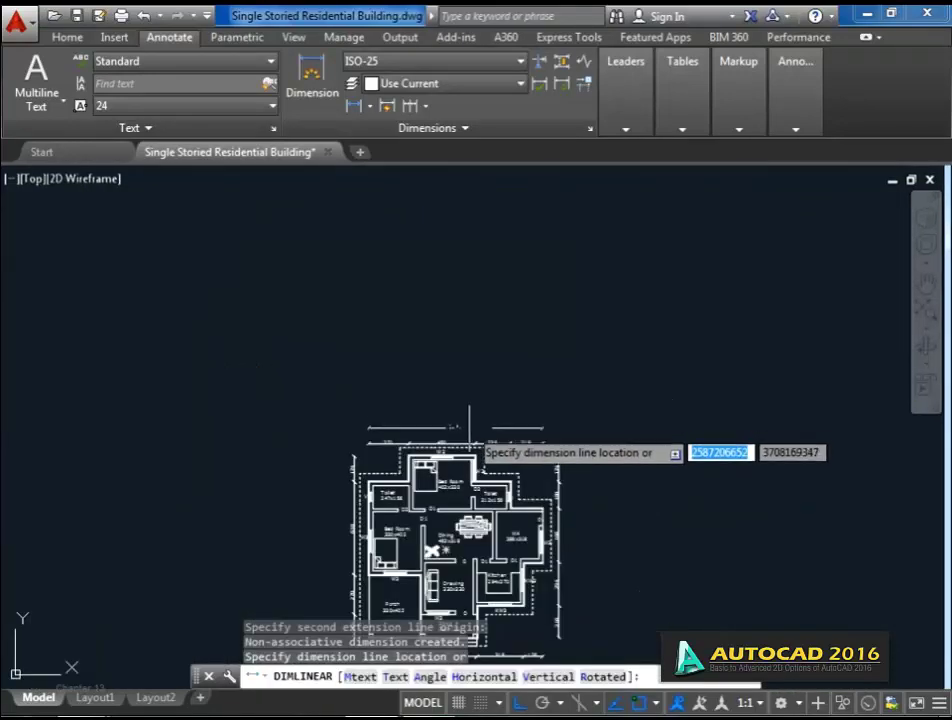
pyautogui.click(471, 425)
pyautogui.scroll(3, 460, 428)
pyautogui.moveTo(455, 428); pyautogui.dragTo(471, 347, button='middle')
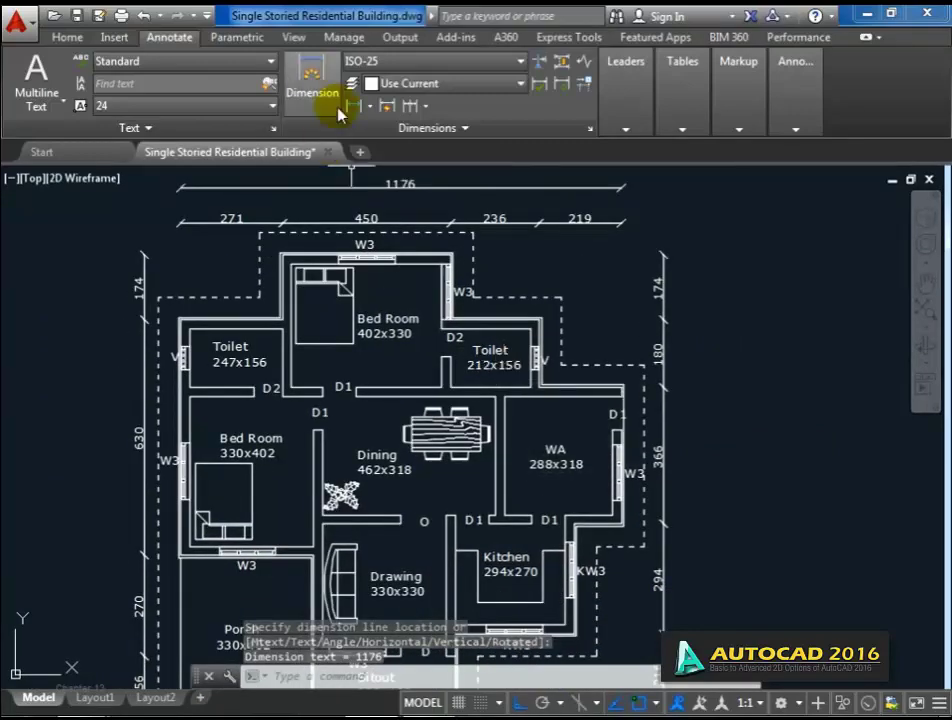
# Add an overall vertical linear dimension from the 402x330 Bed Room's upper-right corner to the Sitout's lower-right corner, placed outside the right-side chain.
pyautogui.click(312, 82)
pyautogui.scroll(5, 505, 262)
pyautogui.scroll(5, 287, 255)
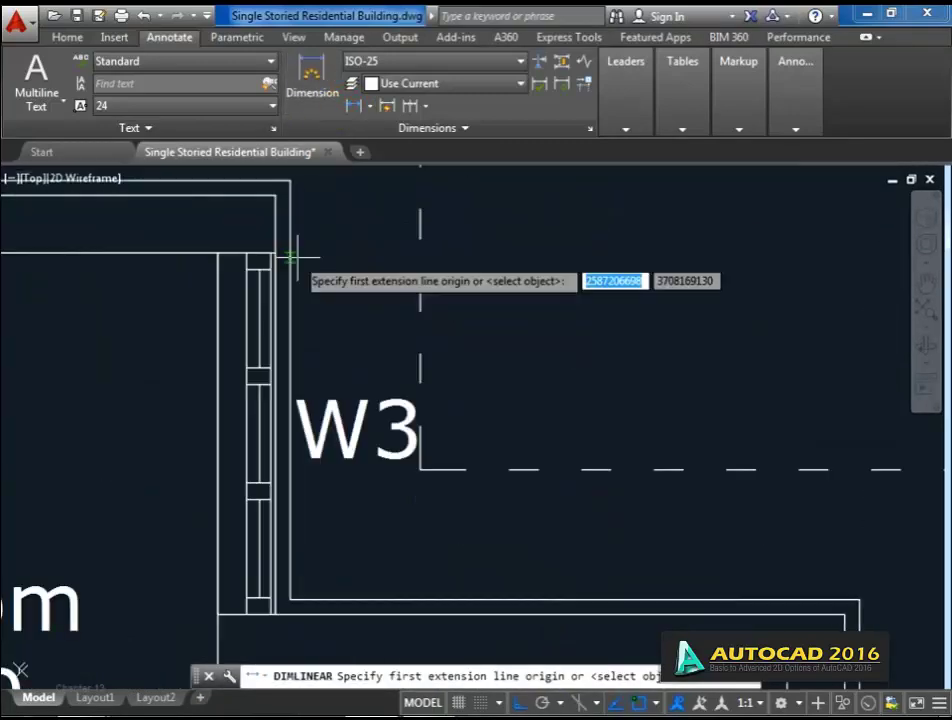
pyautogui.click(352, 268)
pyautogui.scroll(-9, 283, 370)
pyautogui.scroll(-6, 290, 380)
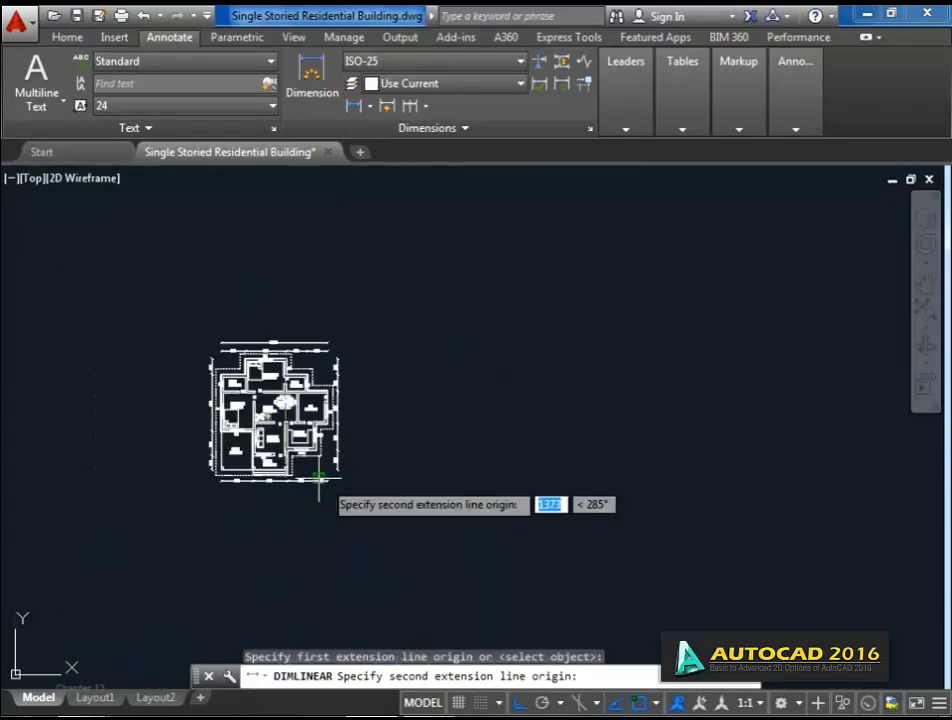
pyautogui.scroll(15, 319, 484)
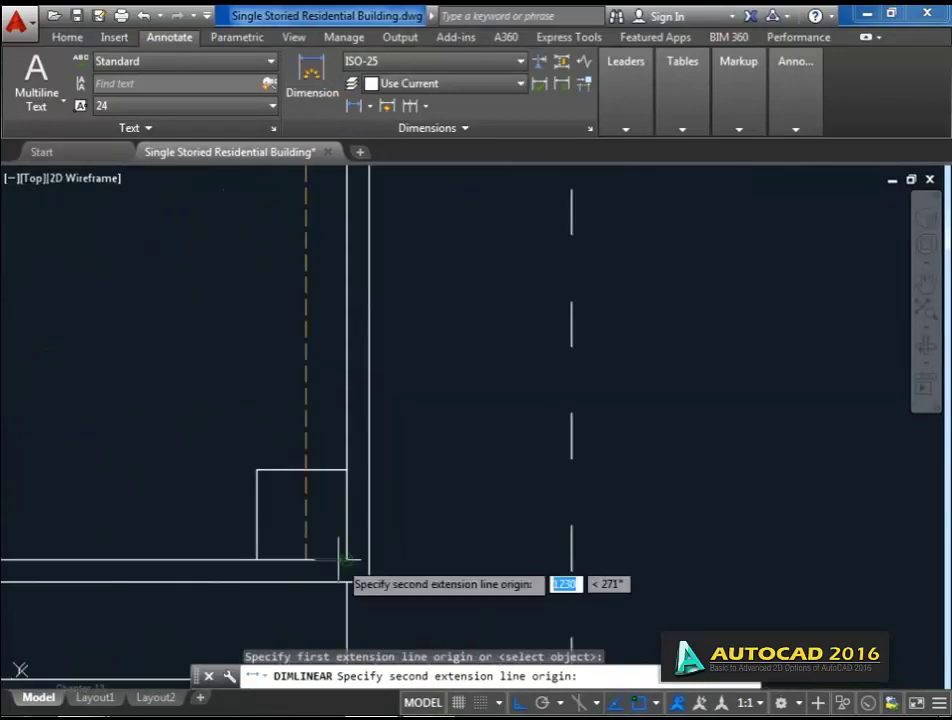
pyautogui.click(344, 560)
pyautogui.scroll(-10, 344, 560)
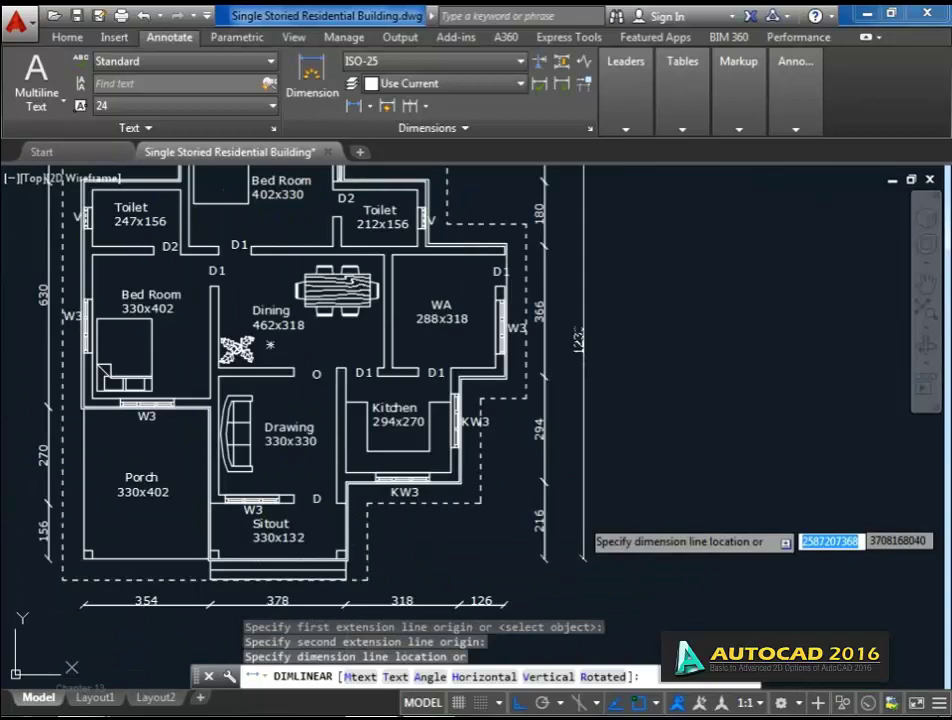
pyautogui.click(573, 604)
pyautogui.scroll(-5, 575, 494)
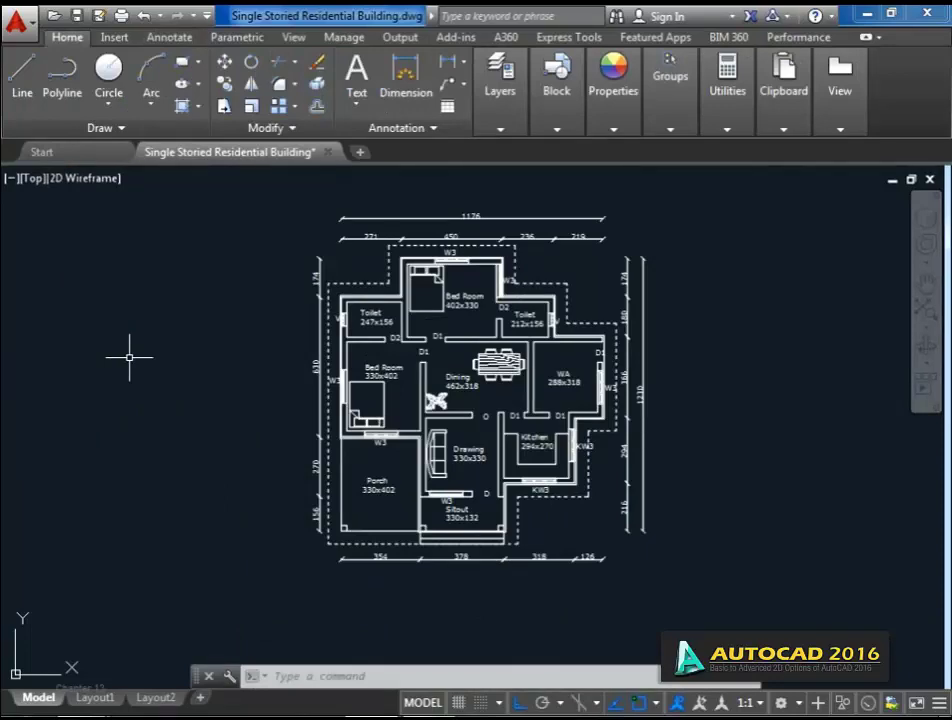
# Add the single-line text "PLAN" with a rotation angle of 0 beneath the plan's bottom dimension chain.
pyautogui.click(170, 37)
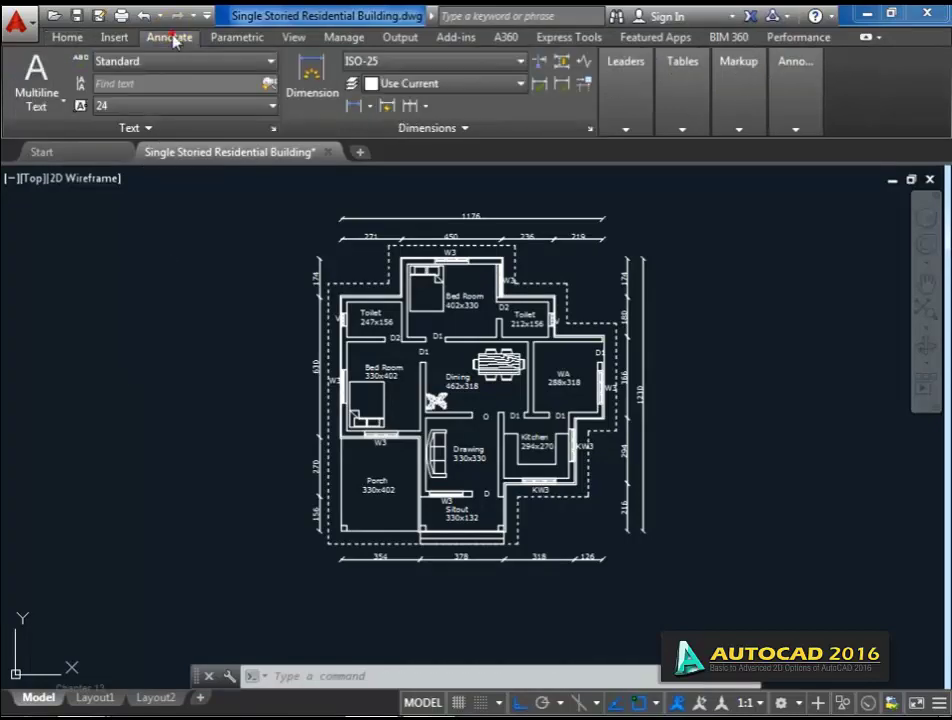
pyautogui.click(63, 103)
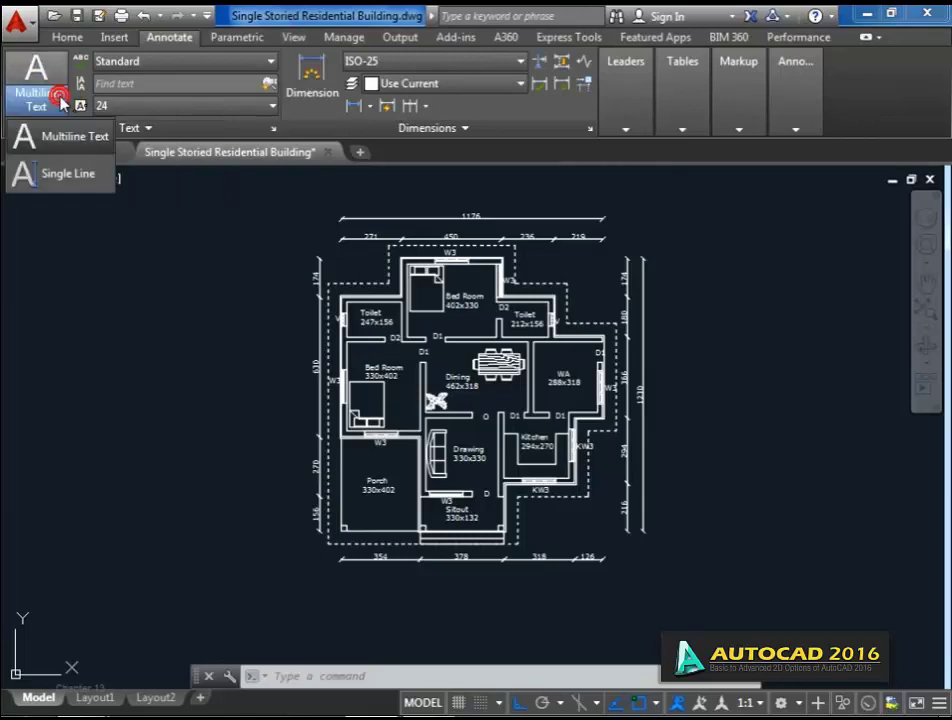
pyautogui.click(68, 176)
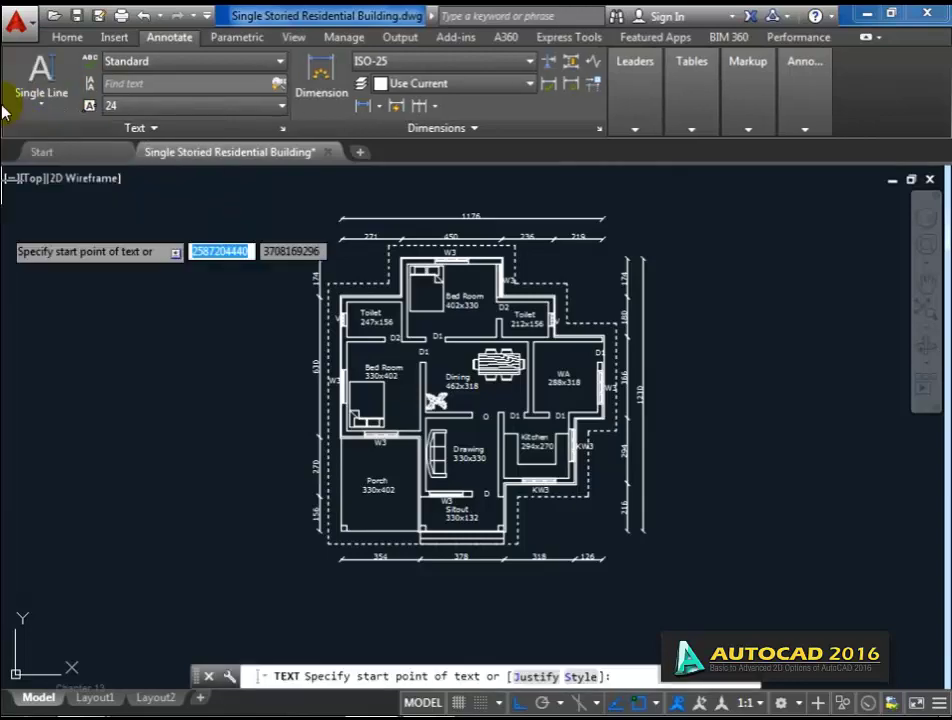
pyautogui.moveTo(431, 532); pyautogui.dragTo(437, 518, button='middle')
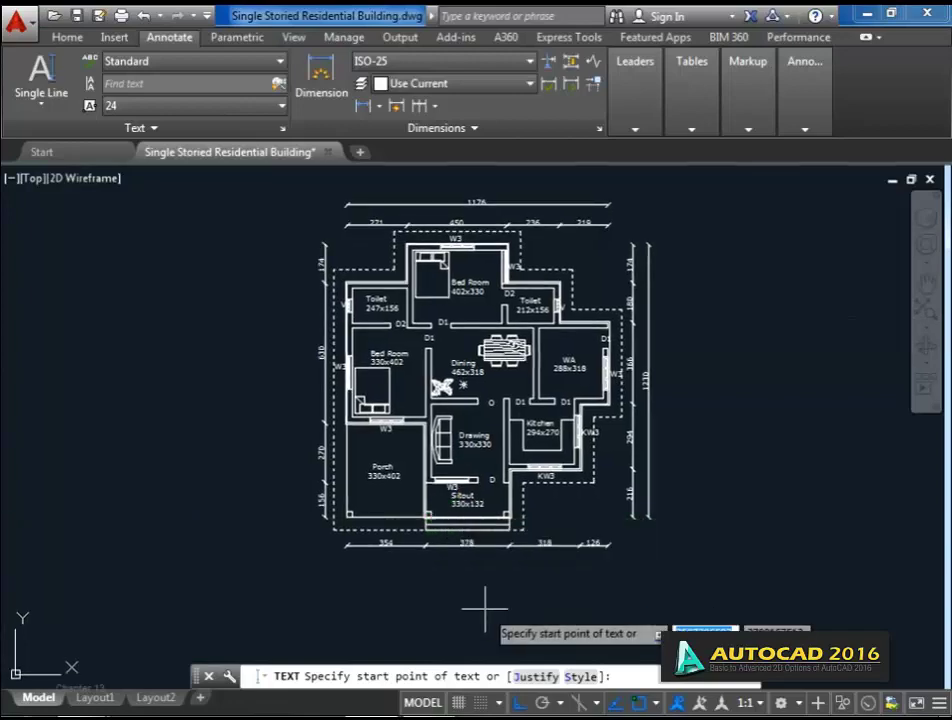
pyautogui.click(440, 571)
pyautogui.press('Return')
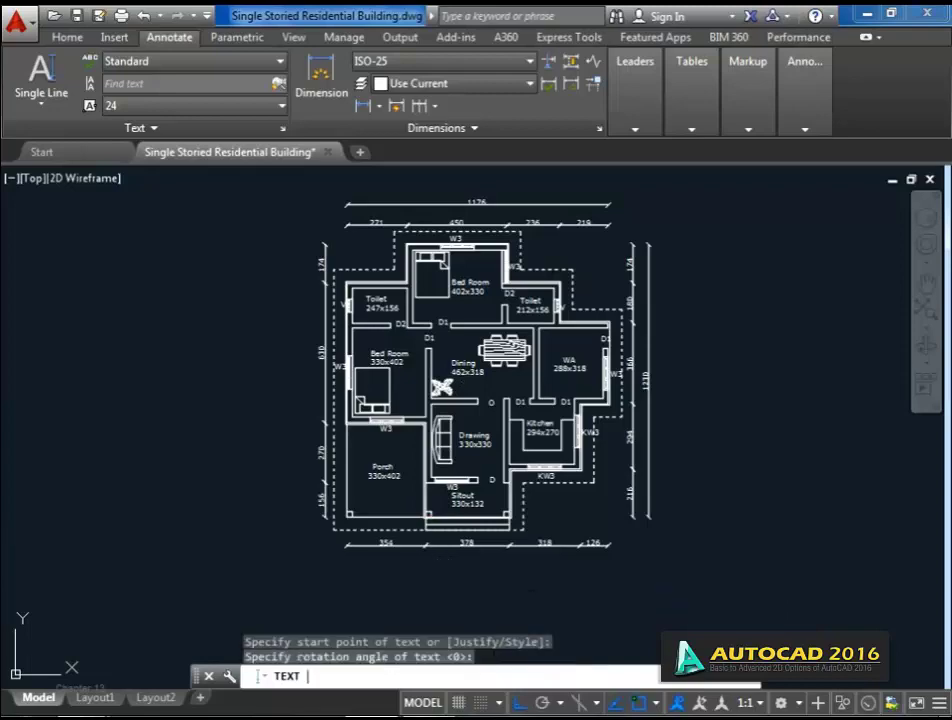
pyautogui.write('PLAN')
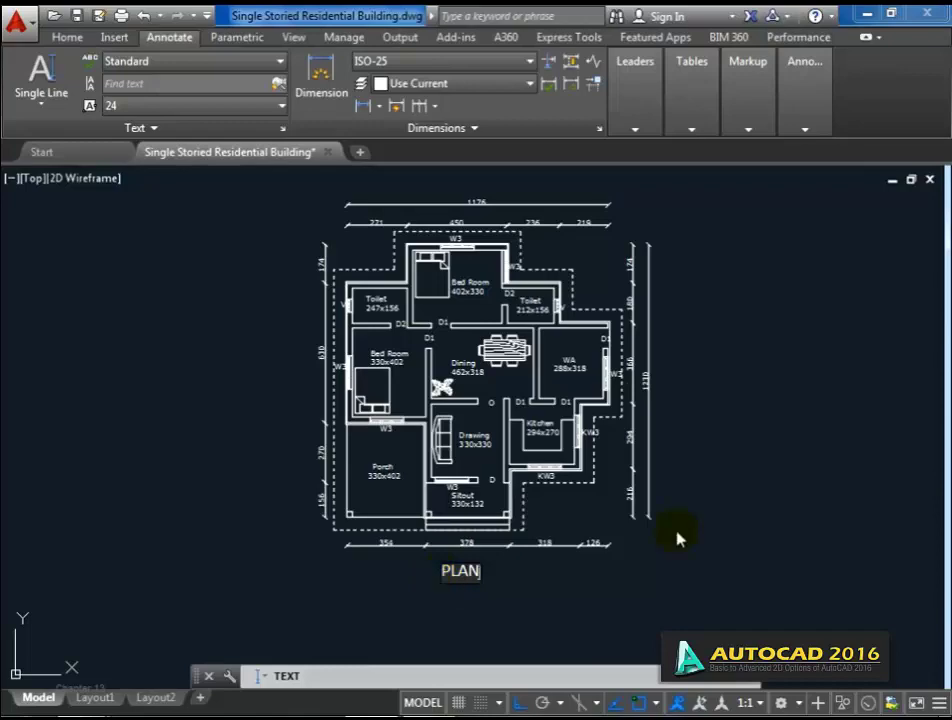
pyautogui.click(716, 478)
# Scale the PLAN text by a factor of 1.5 about its lower-left insertion point.
pyautogui.scroll(2, 475, 584)
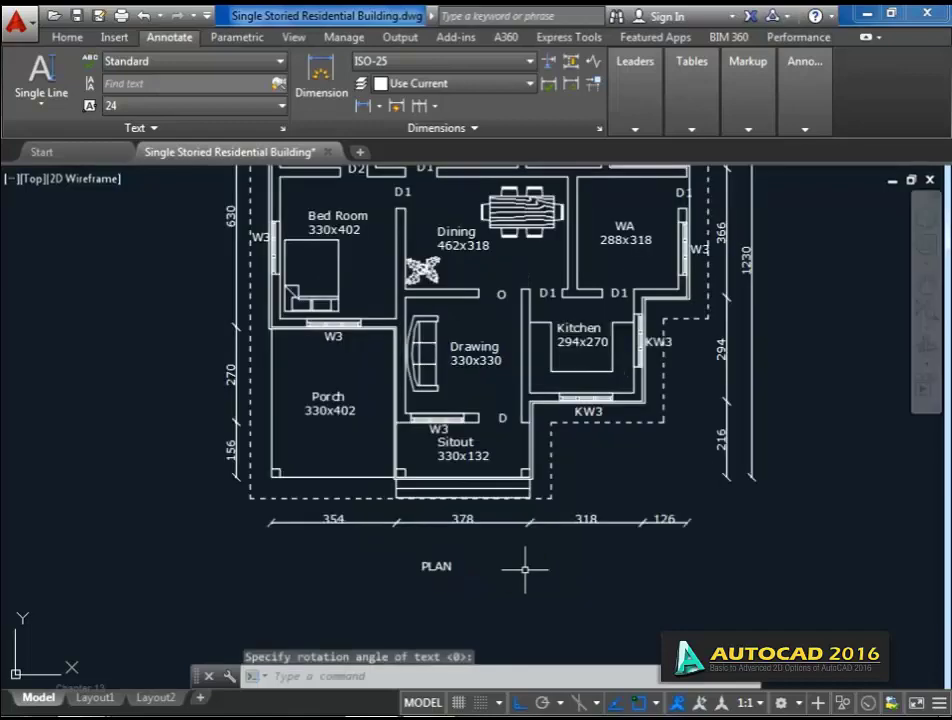
pyautogui.scroll(-1, 448, 557)
pyautogui.scroll(-2, 455, 562)
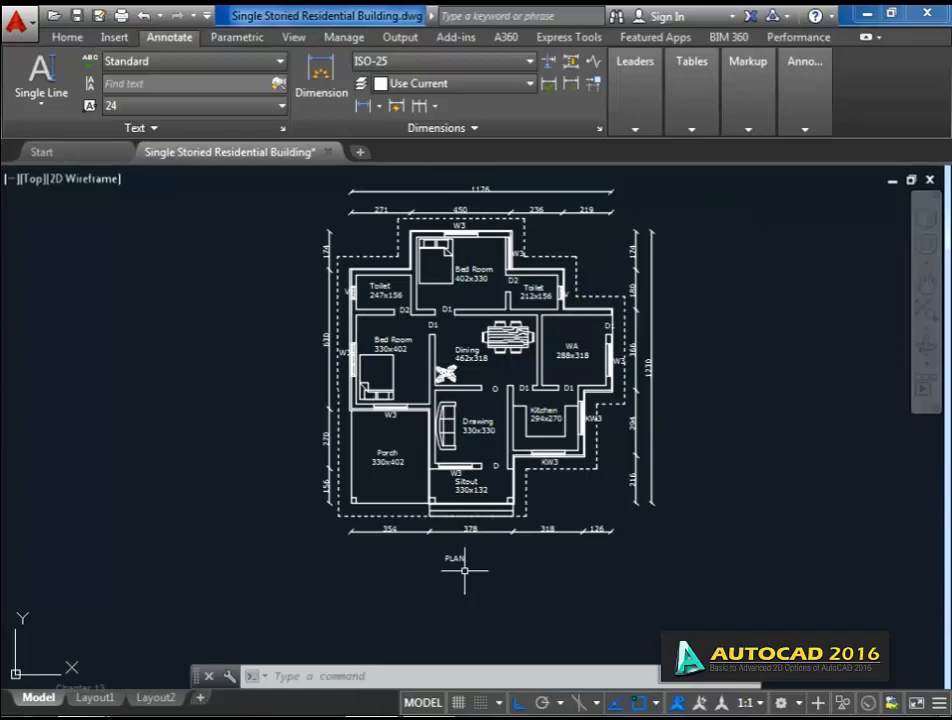
pyautogui.write('SC')
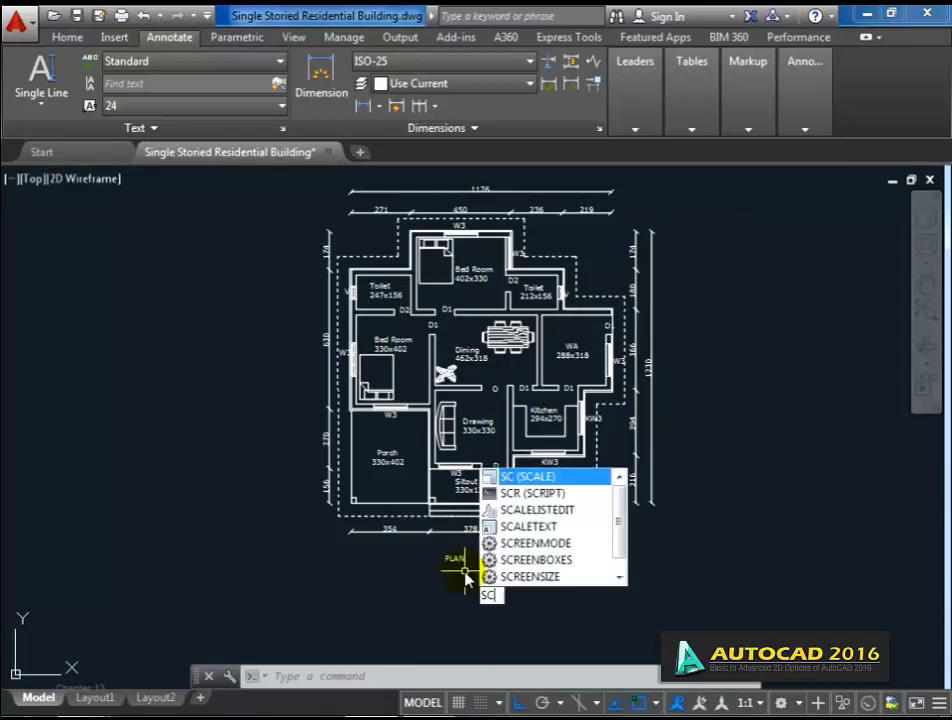
pyautogui.press('Return')
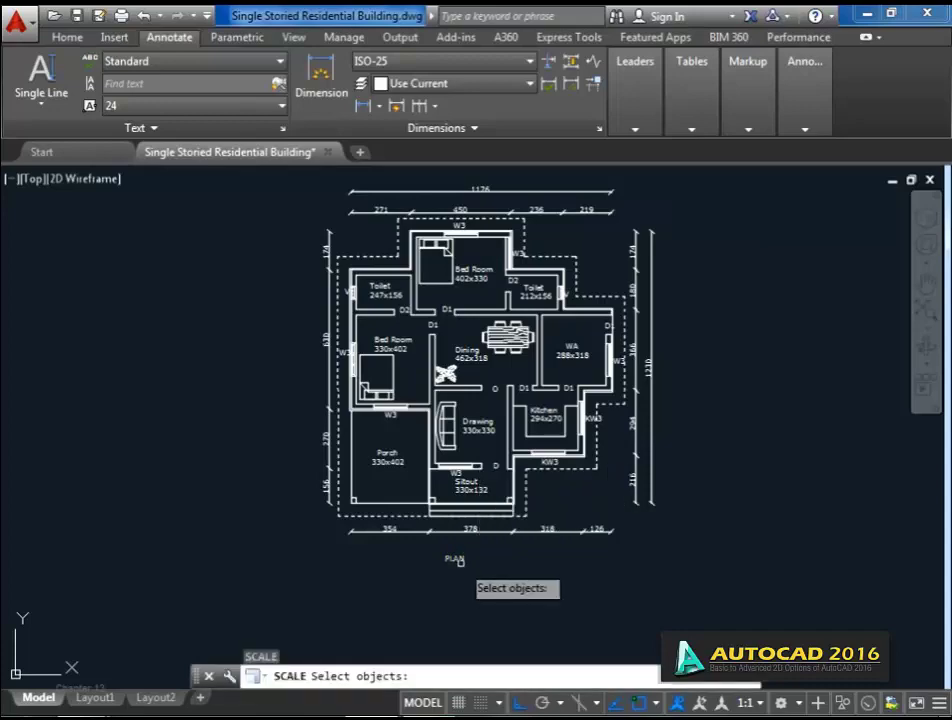
pyautogui.click(454, 558)
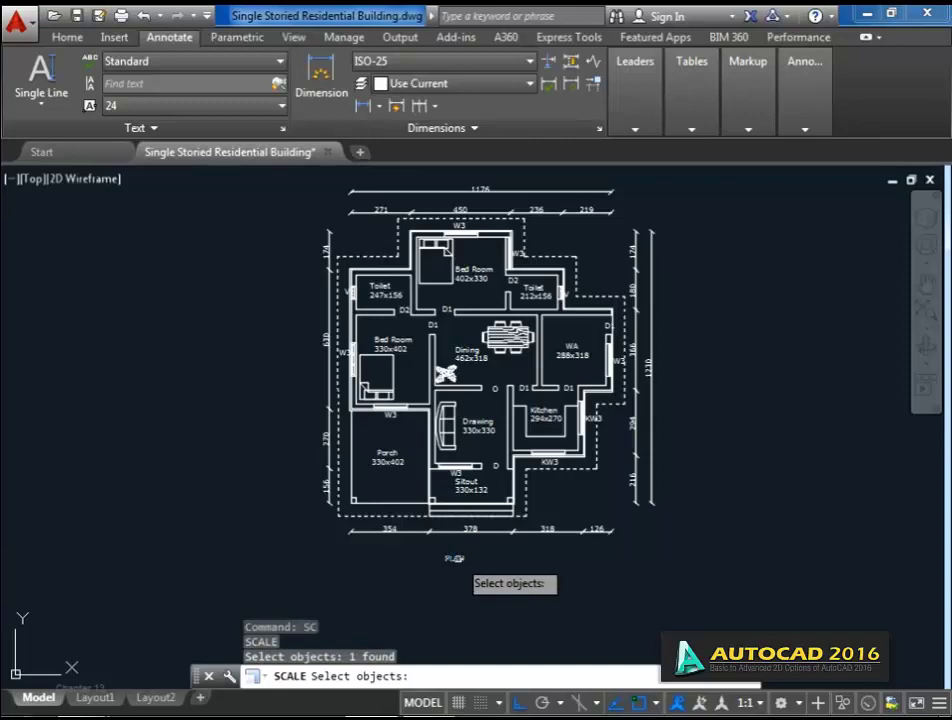
pyautogui.press('Return')
pyautogui.scroll(6, 453, 559)
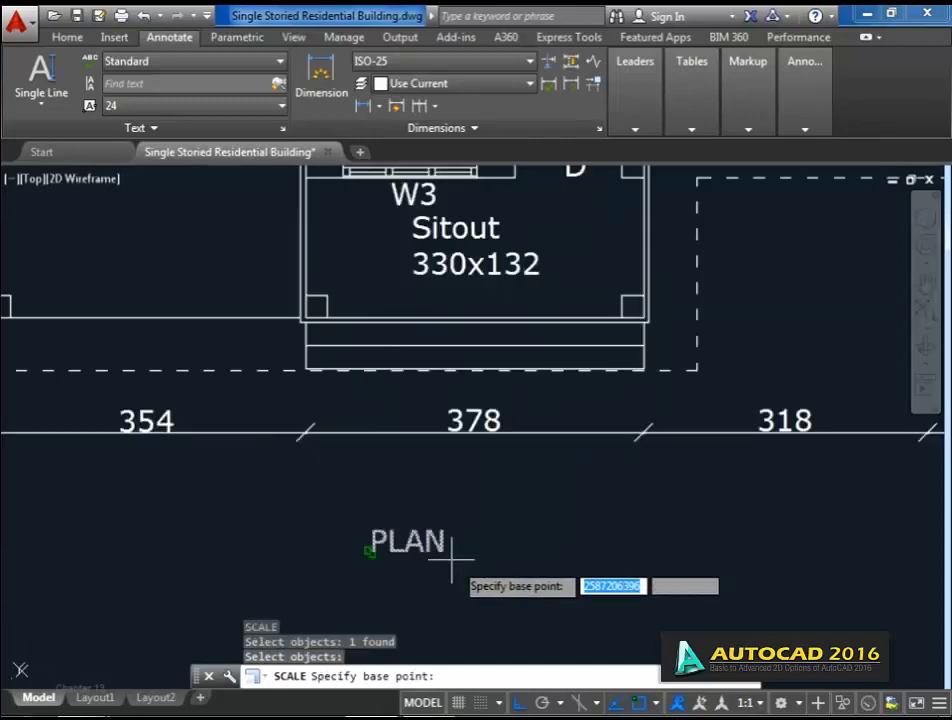
pyautogui.click(372, 556)
pyautogui.scroll(-5, 374, 552)
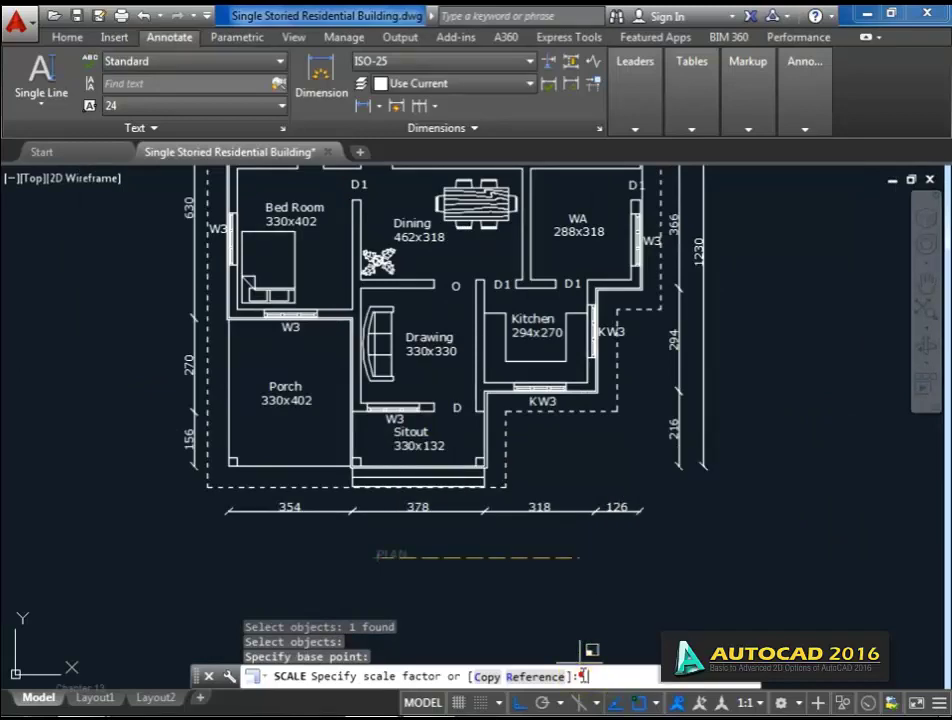
pyautogui.write('1.5')
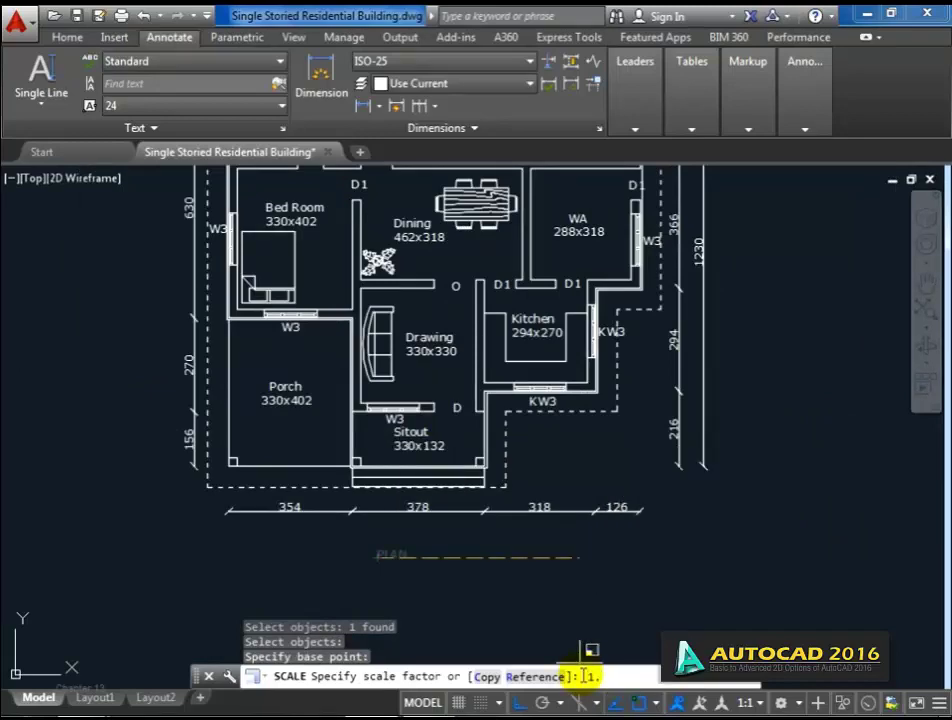
pyautogui.press('Return')
# Move the PLAN text horizontally to the right so it sits centred below the plan.
pyautogui.scroll(-3, 472, 569)
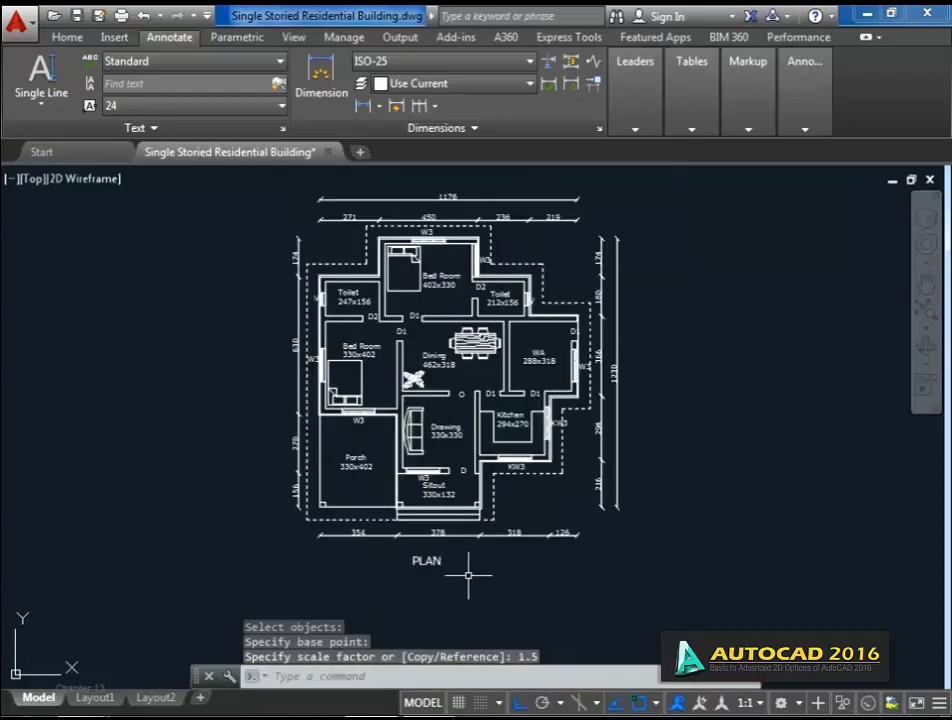
pyautogui.scroll(2, 493, 495)
pyautogui.click(471, 483)
pyautogui.moveTo(518, 505); pyautogui.dragTo(482, 580, button='middle')
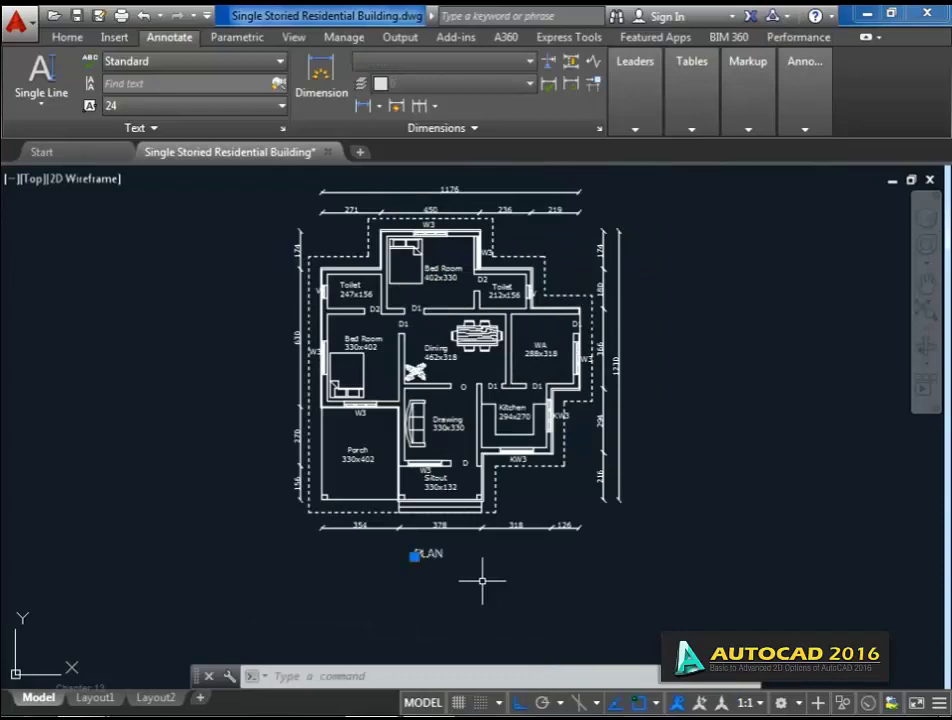
pyautogui.write('m')
pyautogui.press('Return')
pyautogui.click(431, 601)
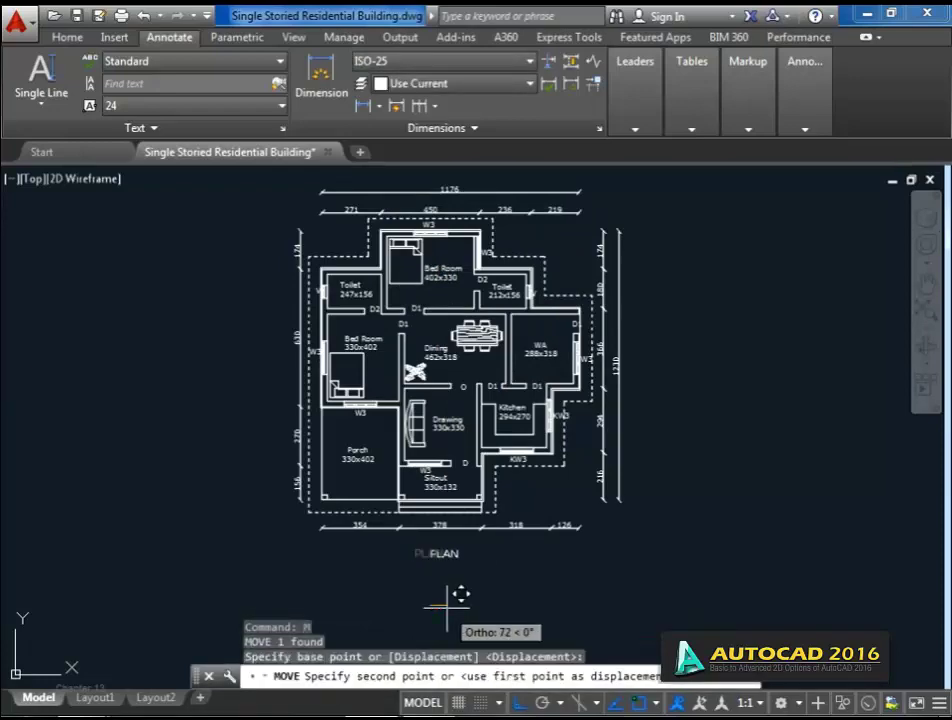
pyautogui.scroll(4, 447, 607)
pyautogui.scroll(-4, 480, 578)
pyautogui.click(468, 580)
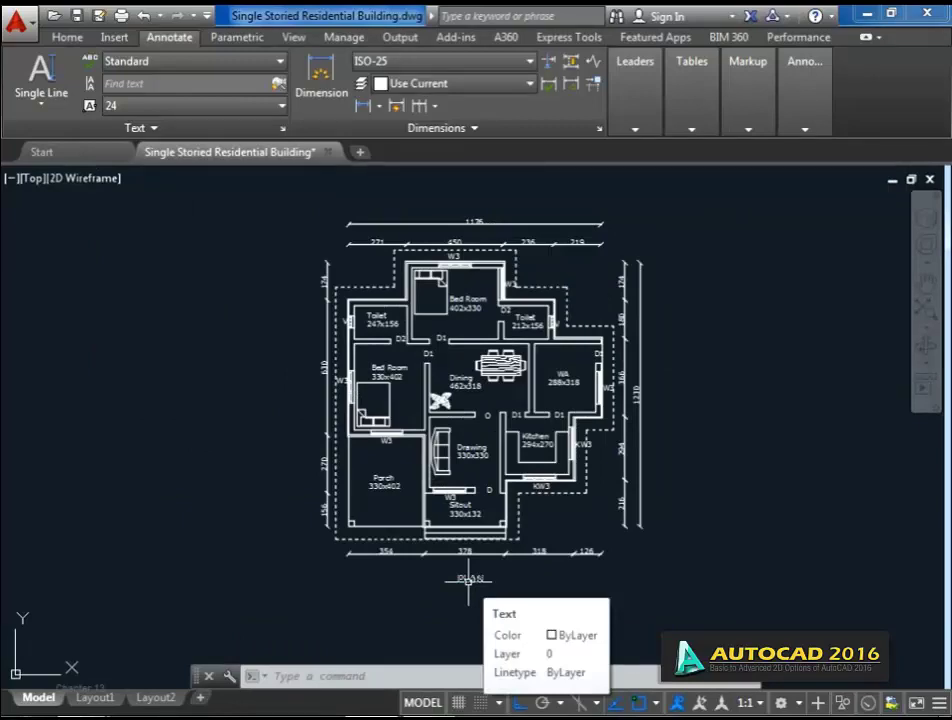
# Convert the single-line PLAN title to multiline text with the Express Tools command.
pyautogui.click(570, 37)
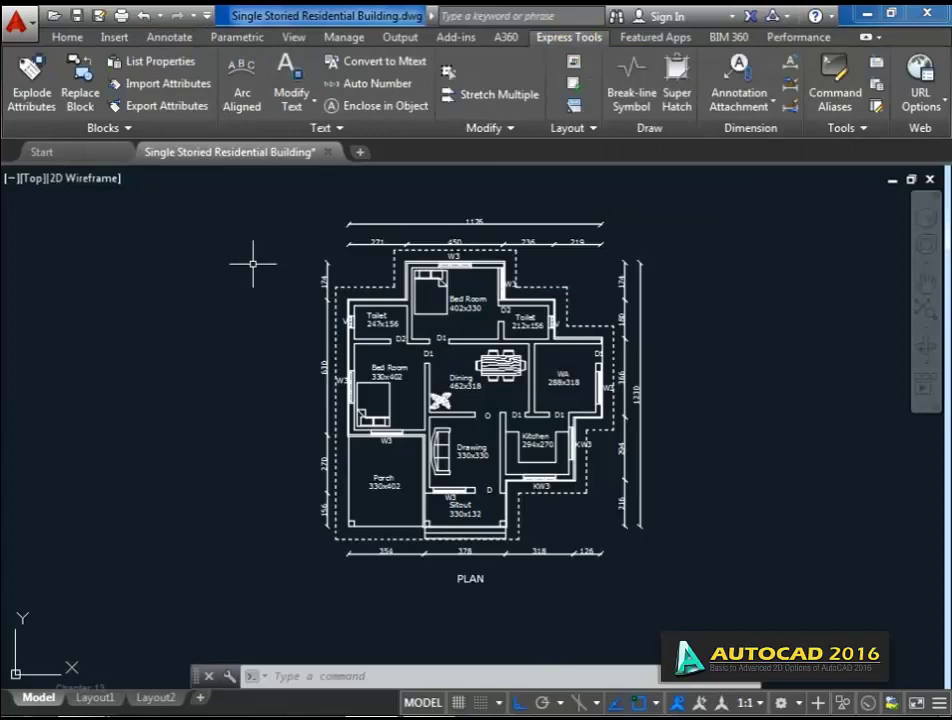
pyautogui.click(380, 61)
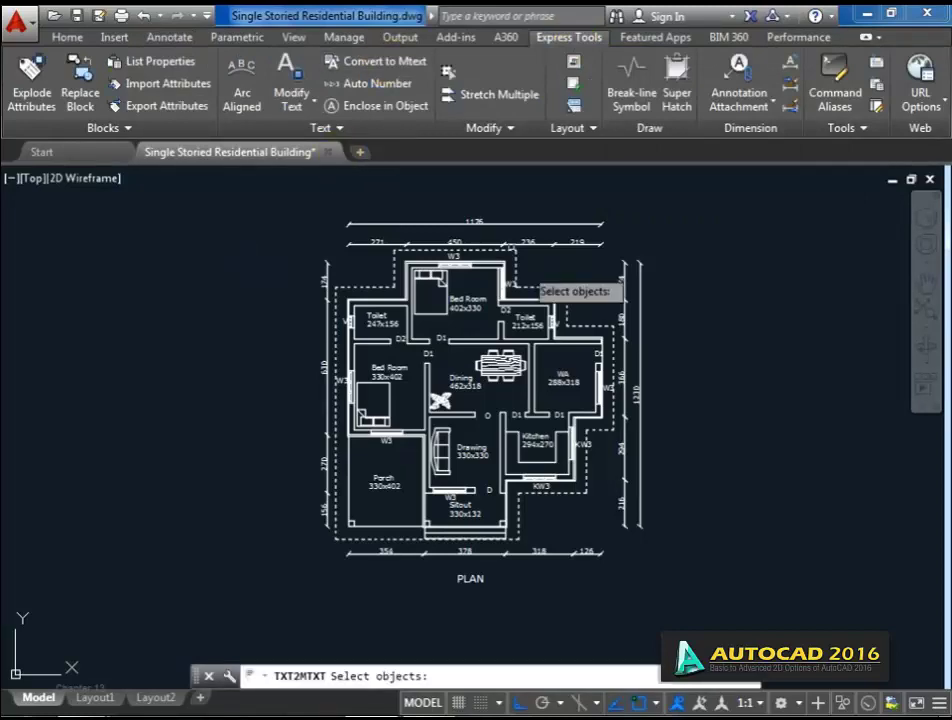
pyautogui.click(479, 580)
pyautogui.press('Return')
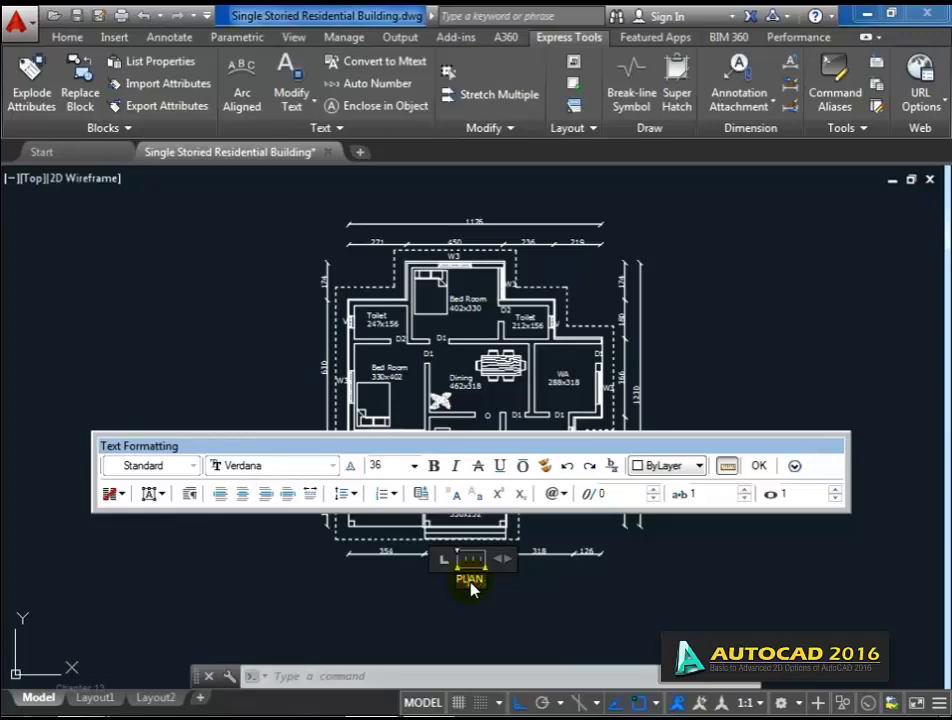
# Make the PLAN title underlined and bold, and save the drawing.
pyautogui.click(480, 578)
pyautogui.scroll(1, 479, 578)
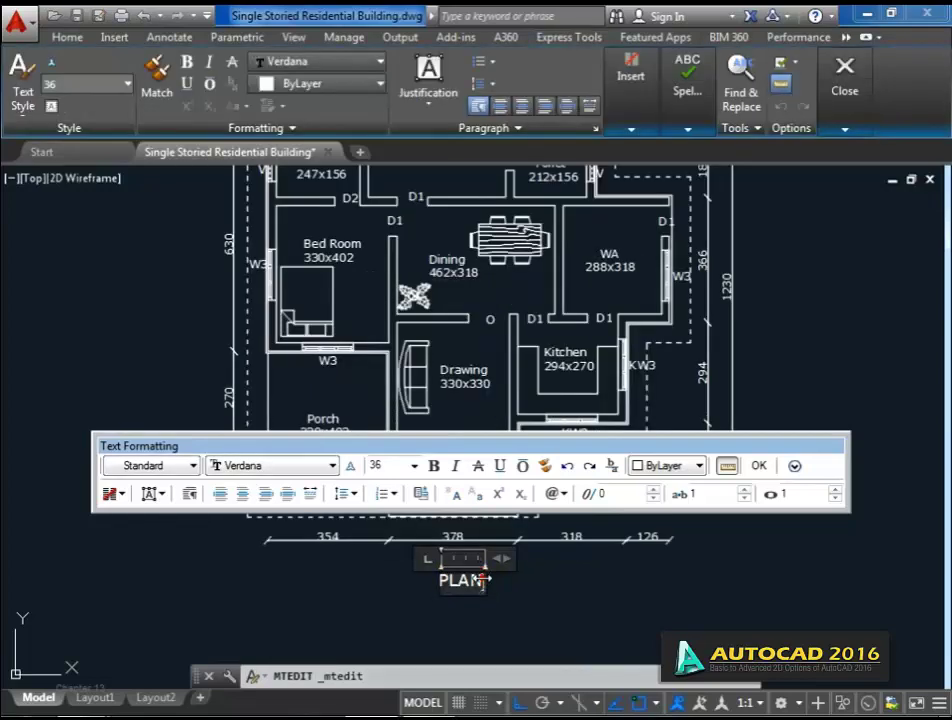
pyautogui.scroll(2, 482, 580)
pyautogui.moveTo(487, 580); pyautogui.dragTo(371, 581)
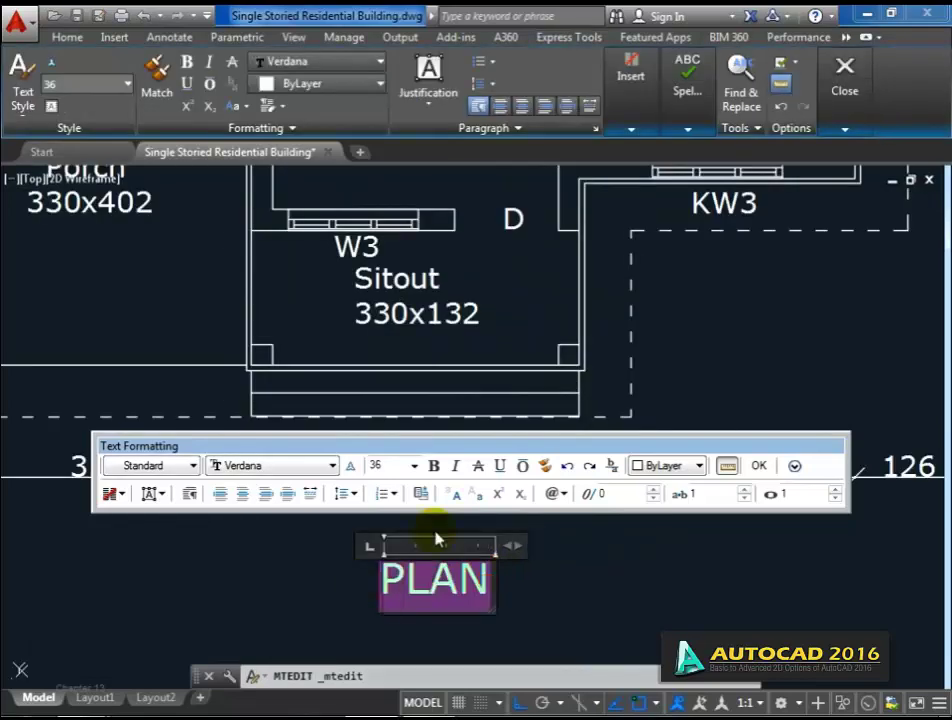
pyautogui.click(500, 465)
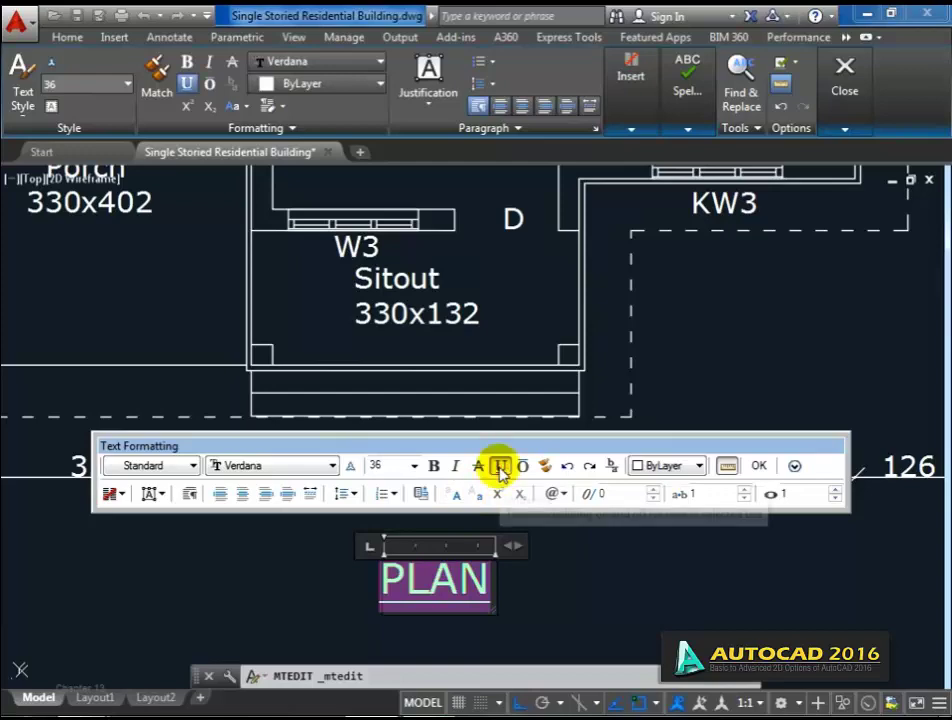
pyautogui.click(434, 466)
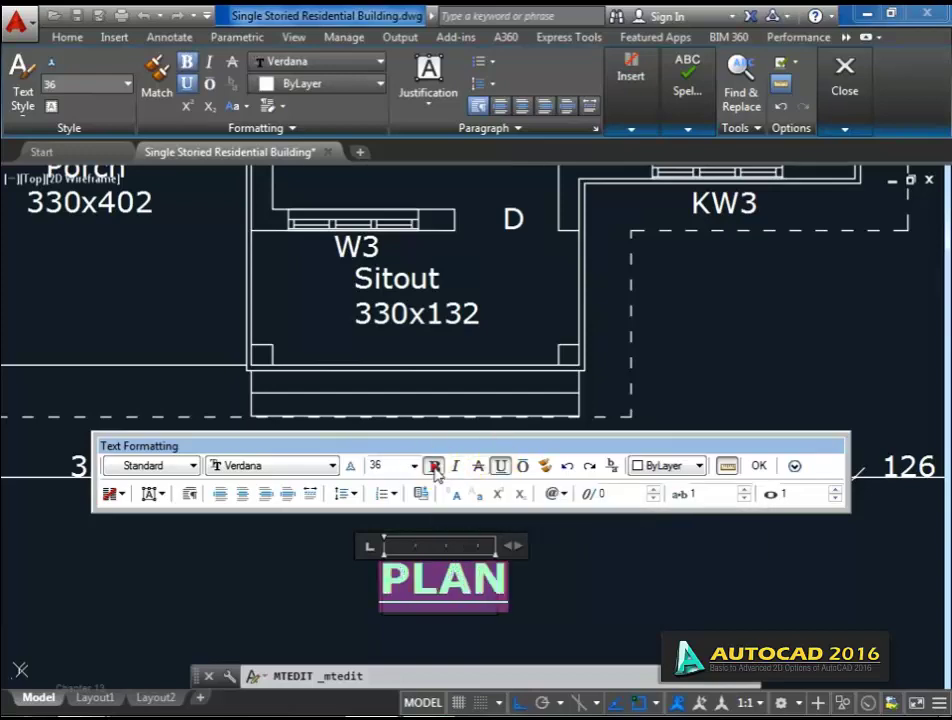
pyautogui.click(759, 467)
pyautogui.scroll(-5, 491, 605)
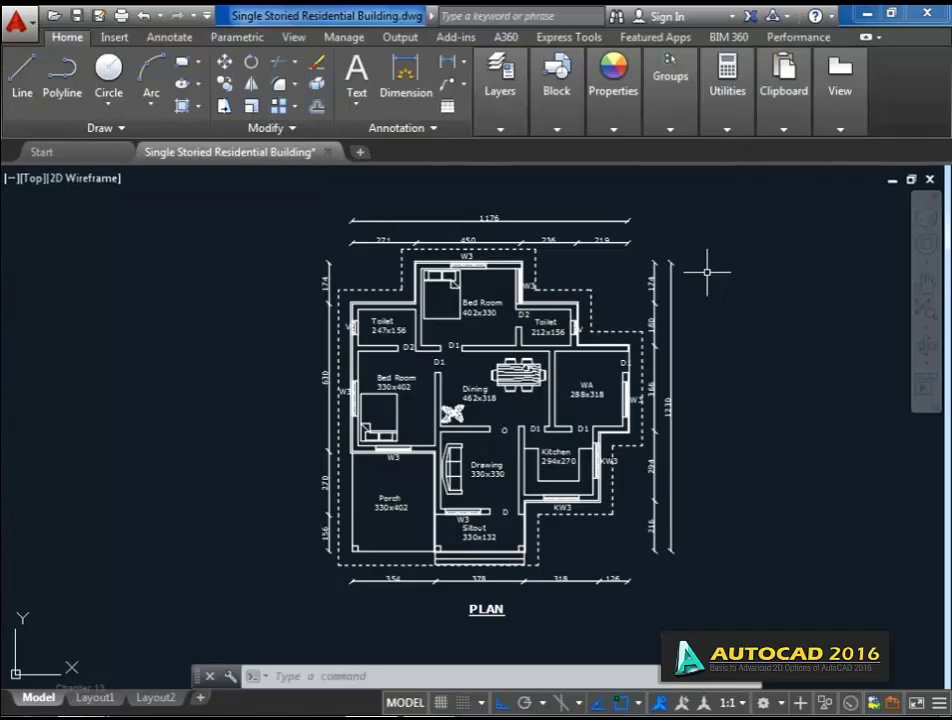
pyautogui.hotkey('ctrl', 's')
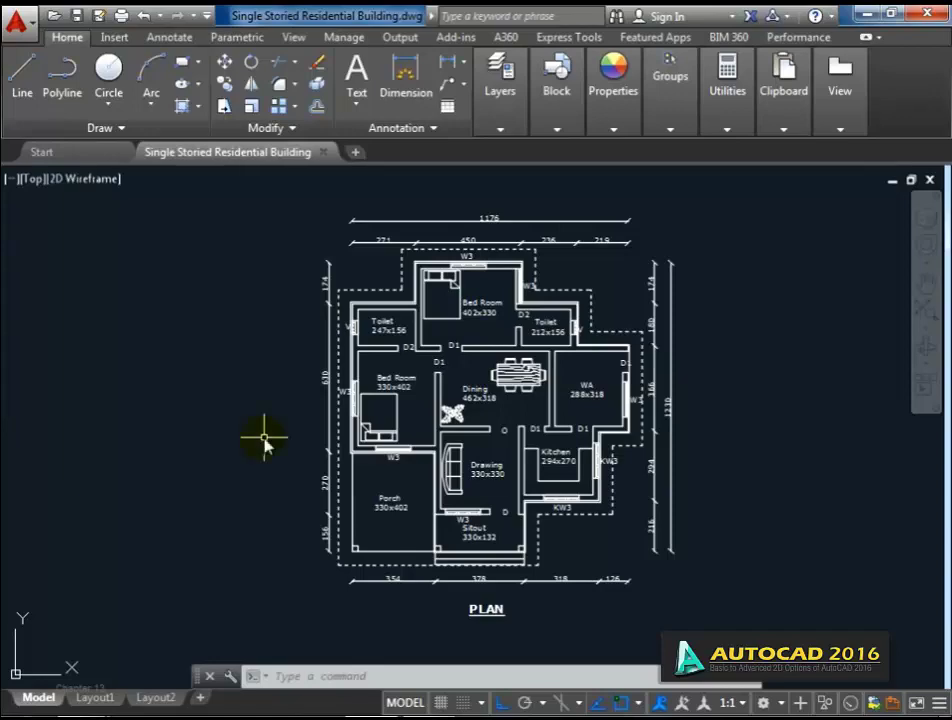
# Draw a rectangle in the empty area to the right of the plan, with length 210 and width 297.
pyautogui.write('re')
pyautogui.press('Return')
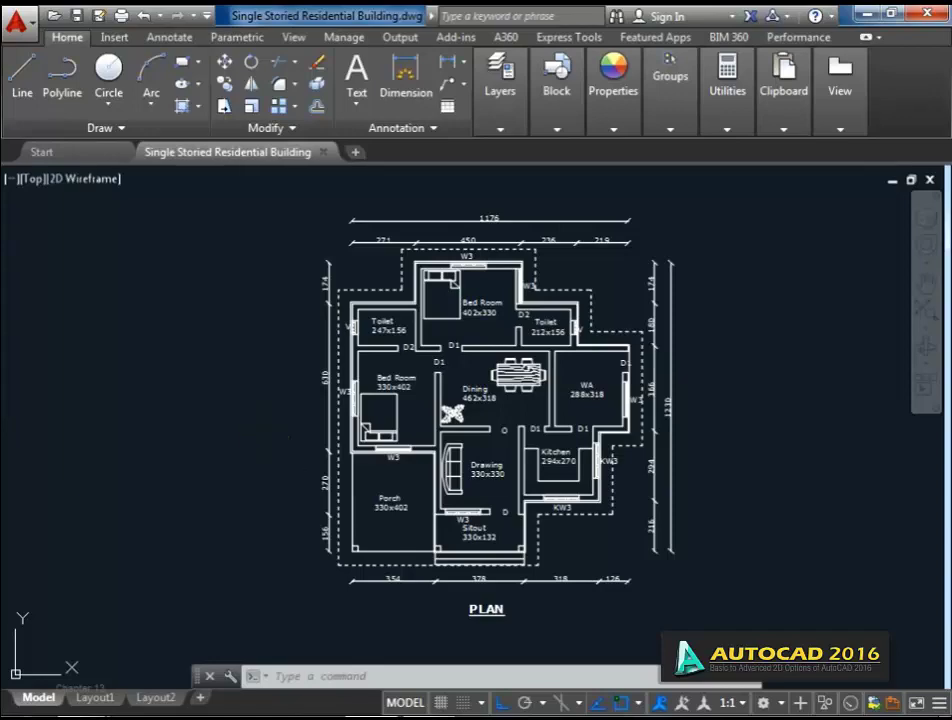
pyautogui.write('c')
pyautogui.press('Return')
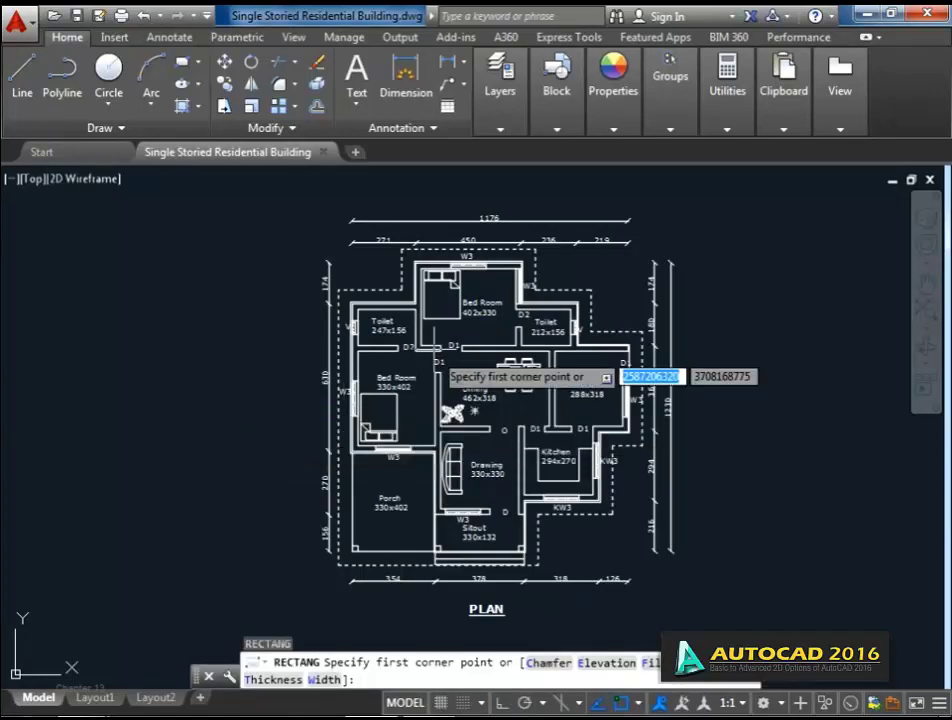
pyautogui.moveTo(633, 541); pyautogui.dragTo(610, 507, button='middle')
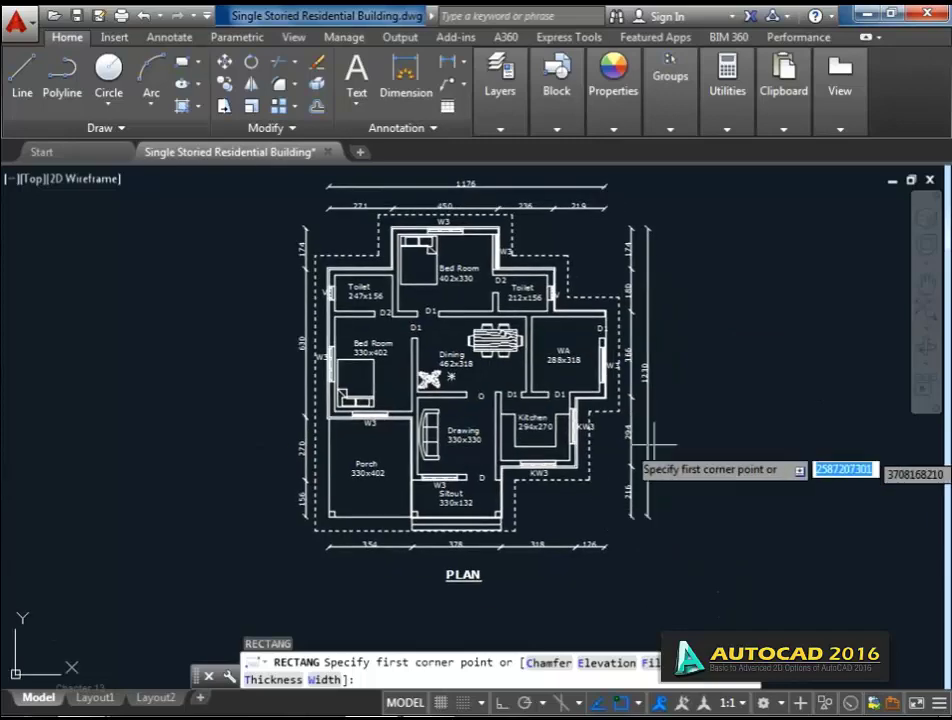
pyautogui.scroll(-4, 697, 480)
pyautogui.moveTo(697, 493); pyautogui.dragTo(560, 445, button='middle')
pyautogui.scroll(3, 560, 440)
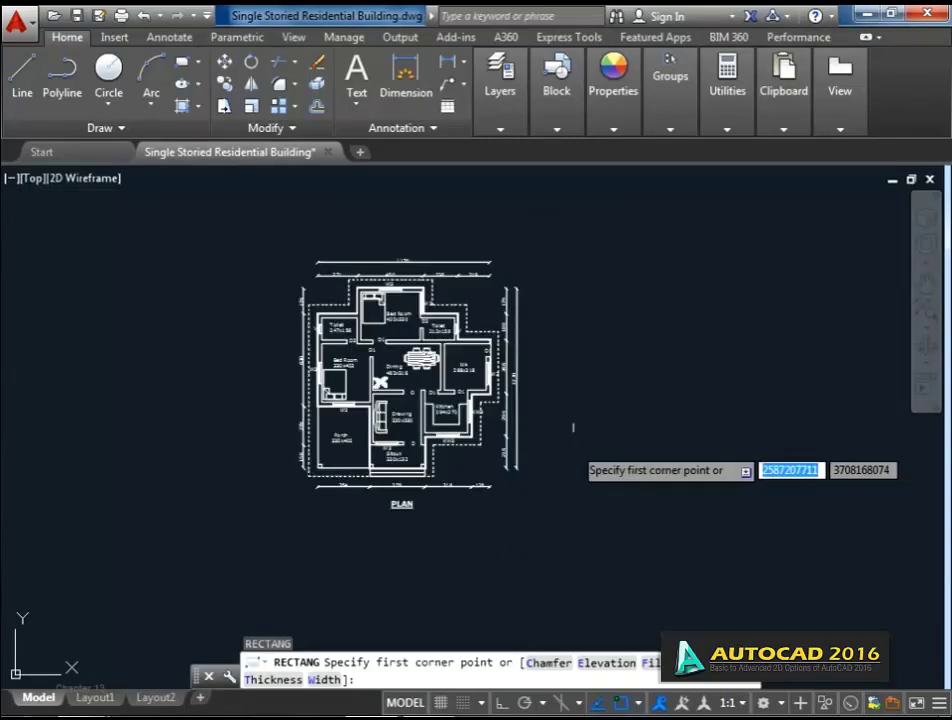
pyautogui.click(598, 411)
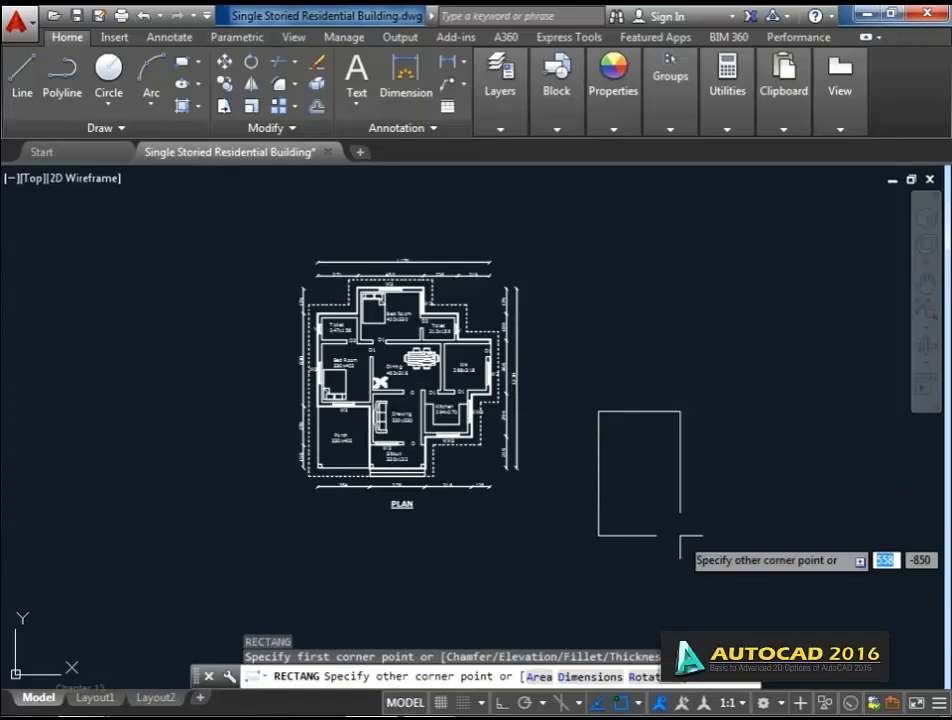
pyautogui.write('d')
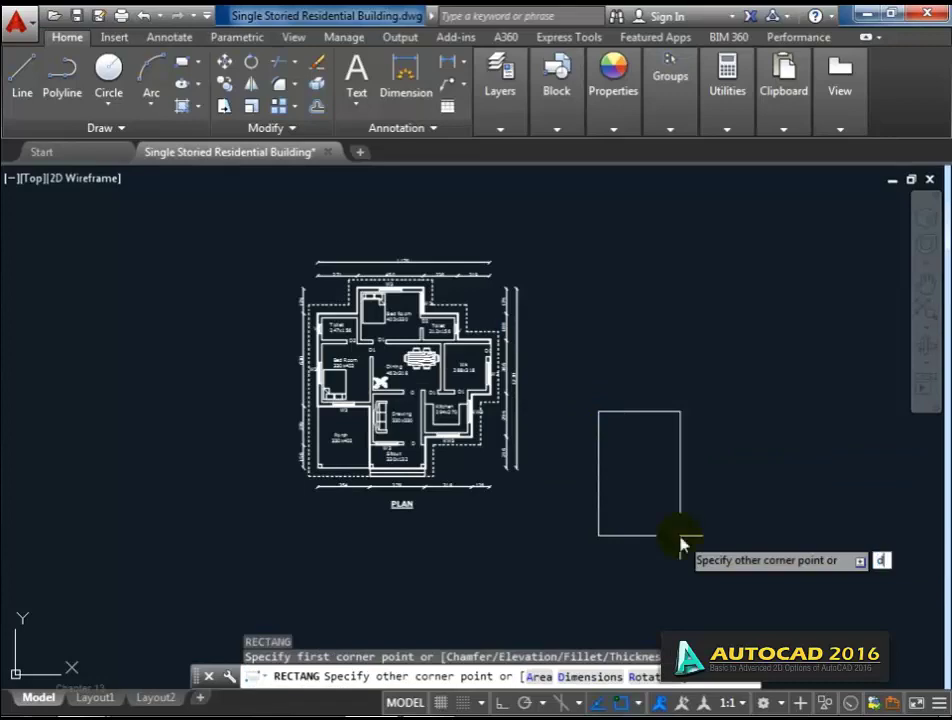
pyautogui.press('Return')
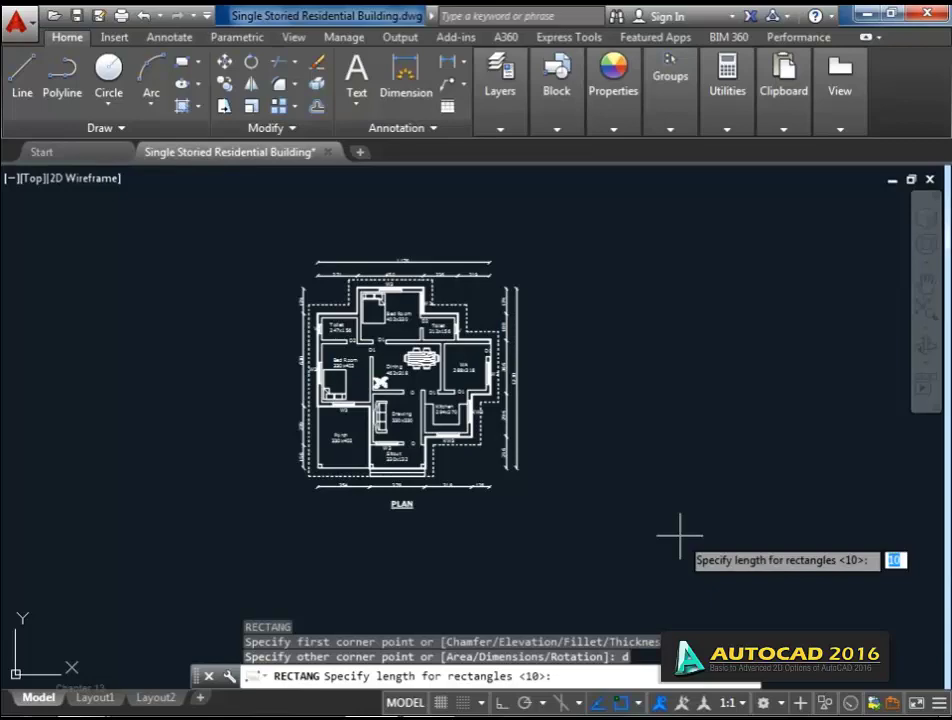
pyautogui.write('210')
pyautogui.press('Return')
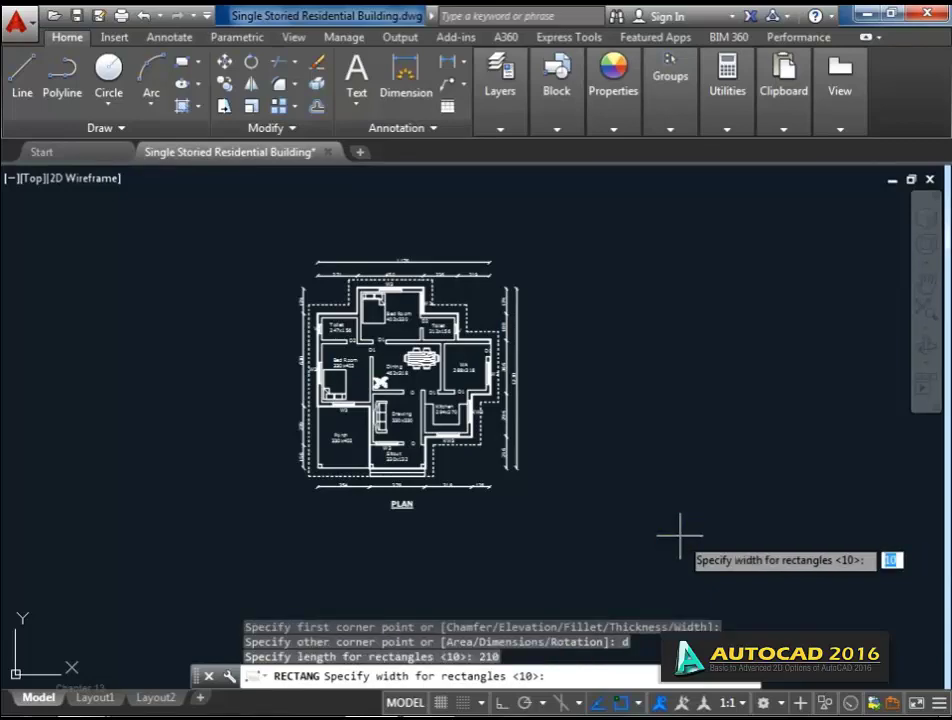
pyautogui.write('297')
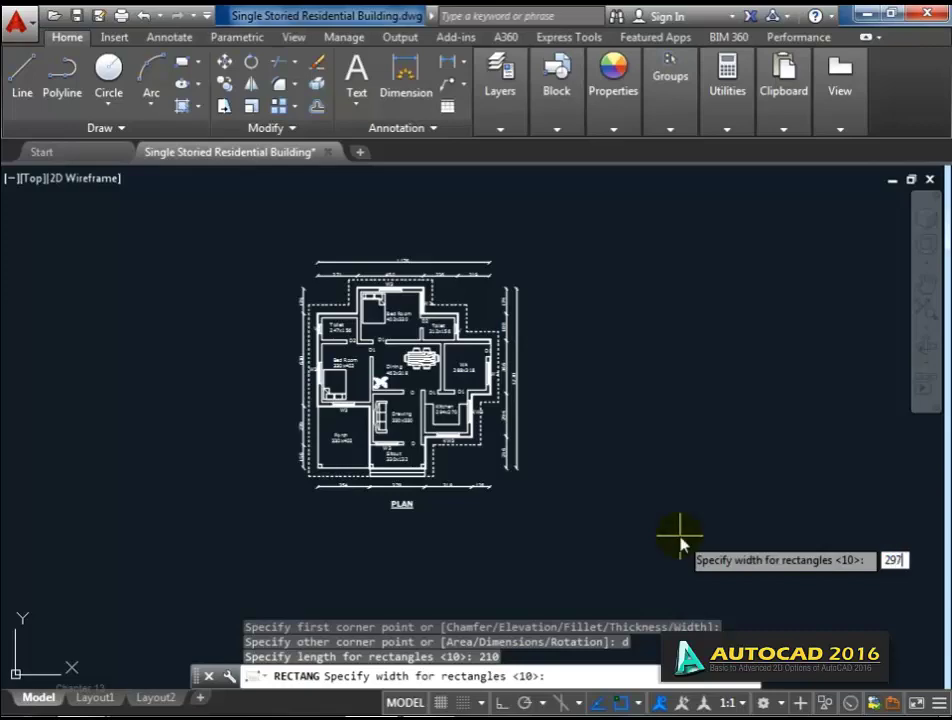
pyautogui.press('Return')
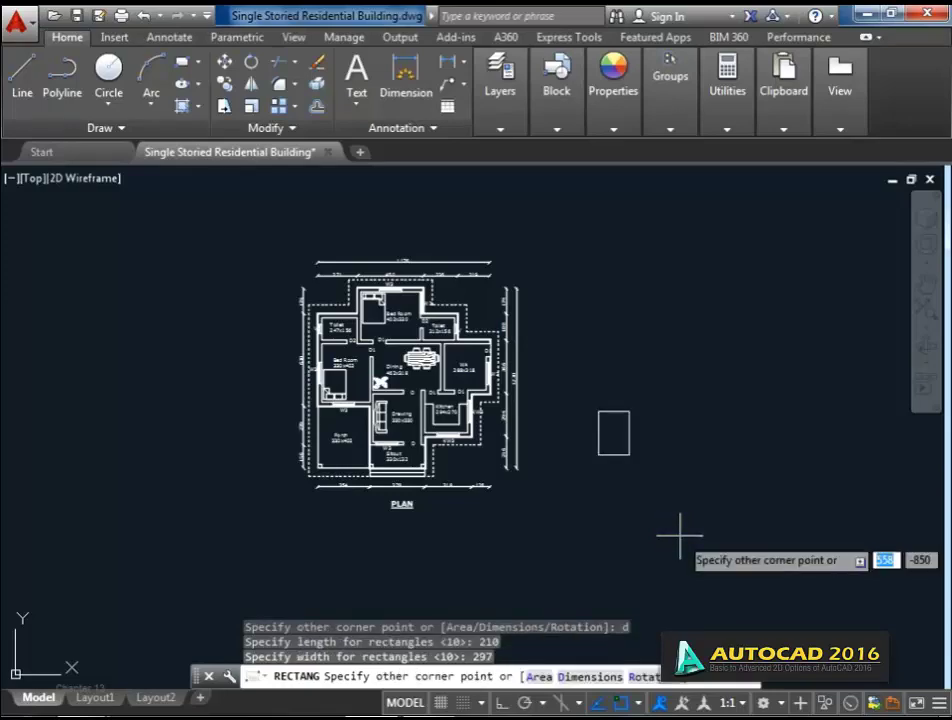
pyautogui.click(680, 537)
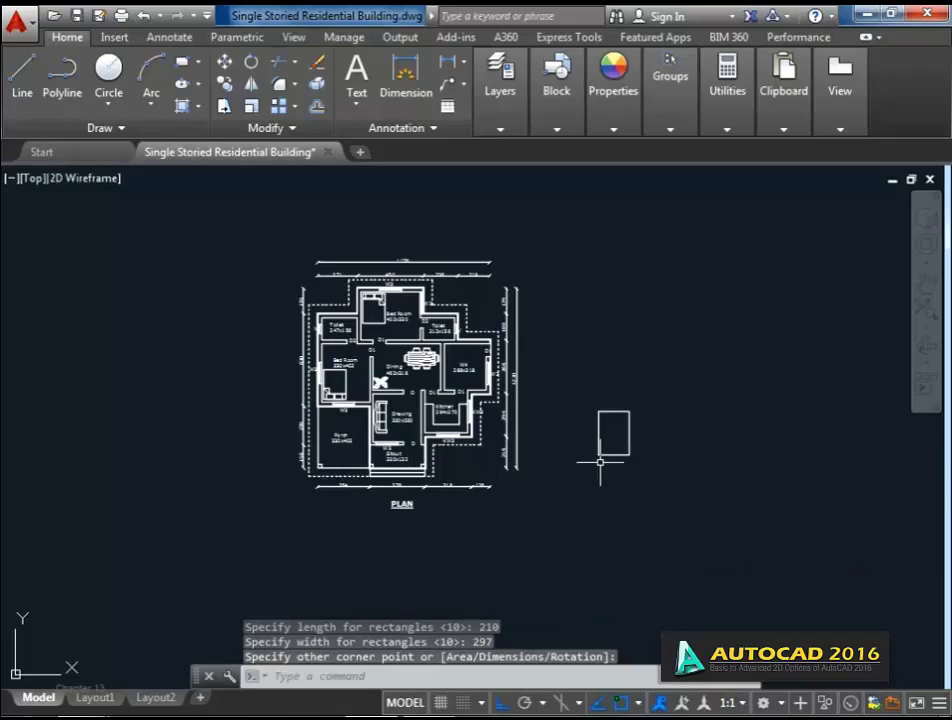
# Scale the rectangle by a factor of 3 about its upper-right corner.
pyautogui.scroll(2, 614, 425)
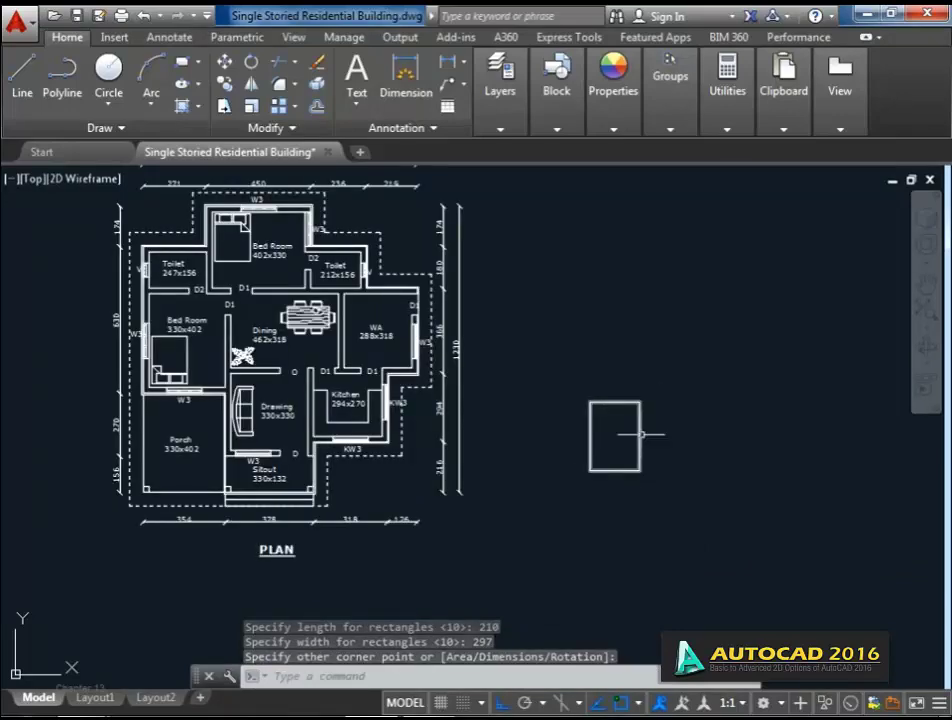
pyautogui.scroll(-4, 614, 453)
pyautogui.click(648, 491)
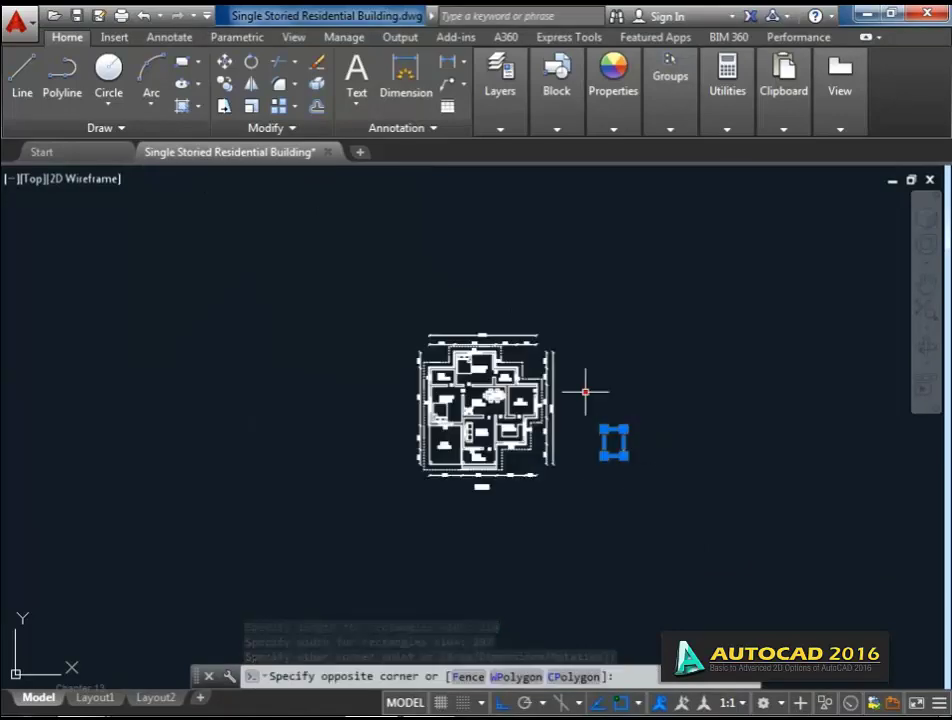
pyautogui.click(585, 392)
pyautogui.write('sc')
pyautogui.press('Return')
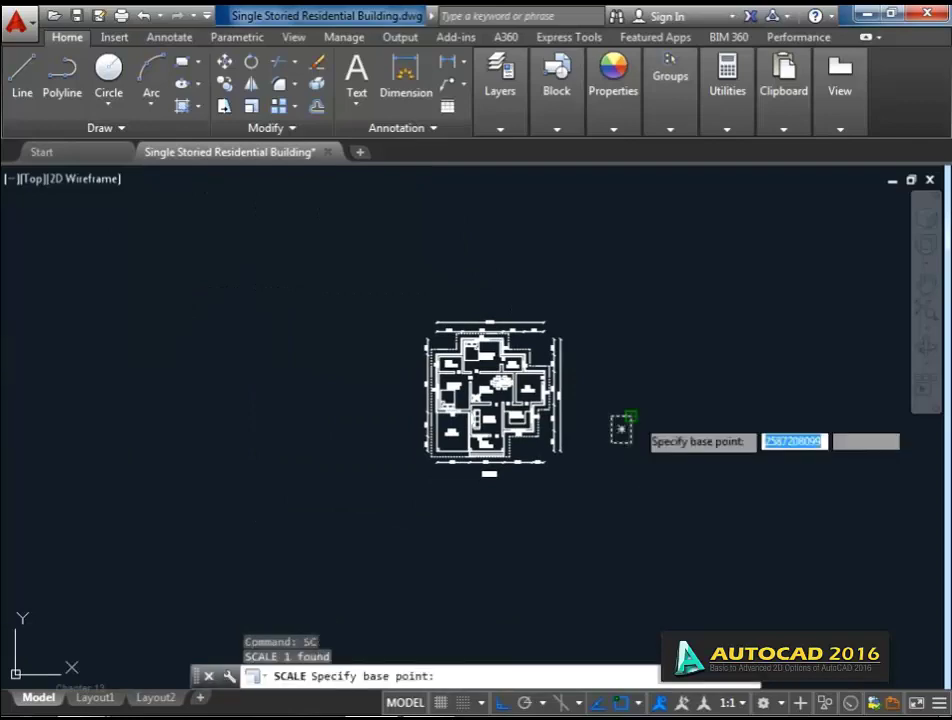
pyautogui.click(622, 425)
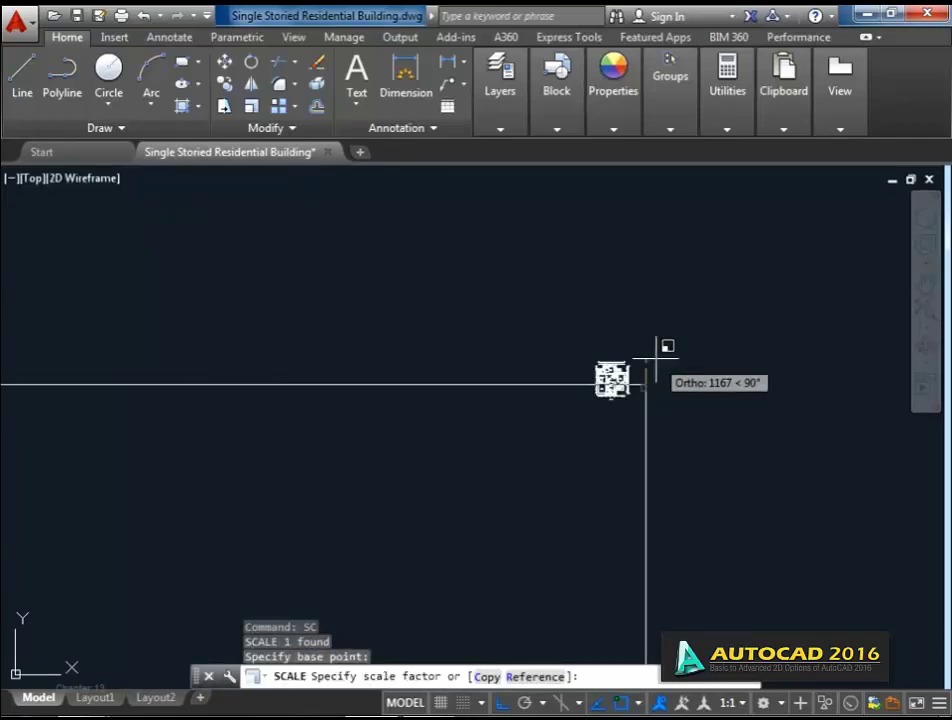
pyautogui.write('3')
pyautogui.press('Return')
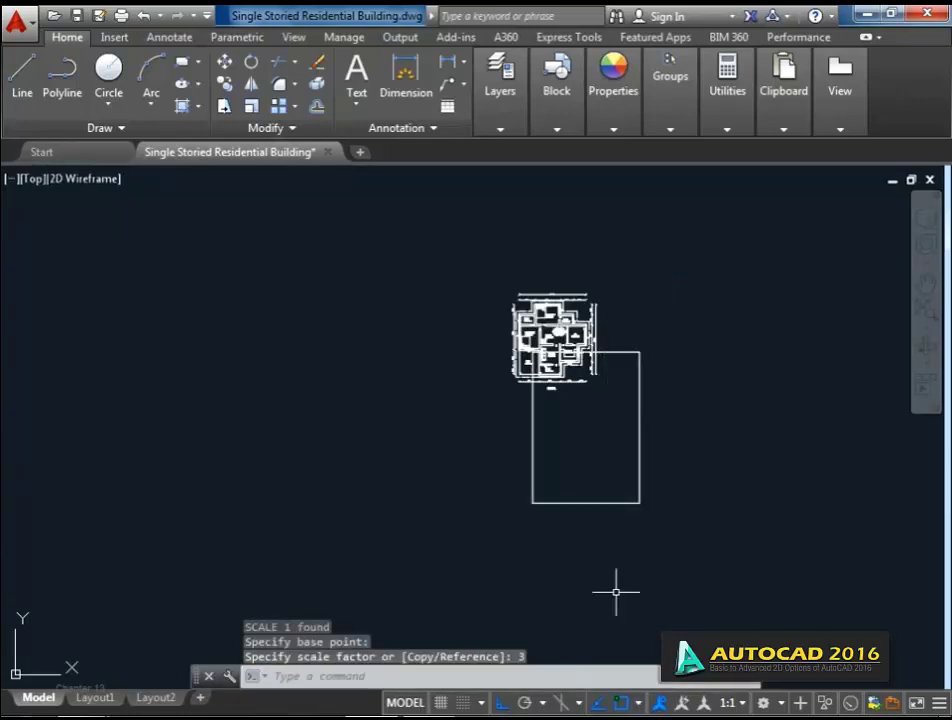
# Move the enlarged rectangle straight up so it spans the plan's full height.
pyautogui.click(656, 557)
pyautogui.click(591, 478)
pyautogui.moveTo(688, 436); pyautogui.dragTo(640, 436, button='middle')
pyautogui.write('m')
pyautogui.press('Return')
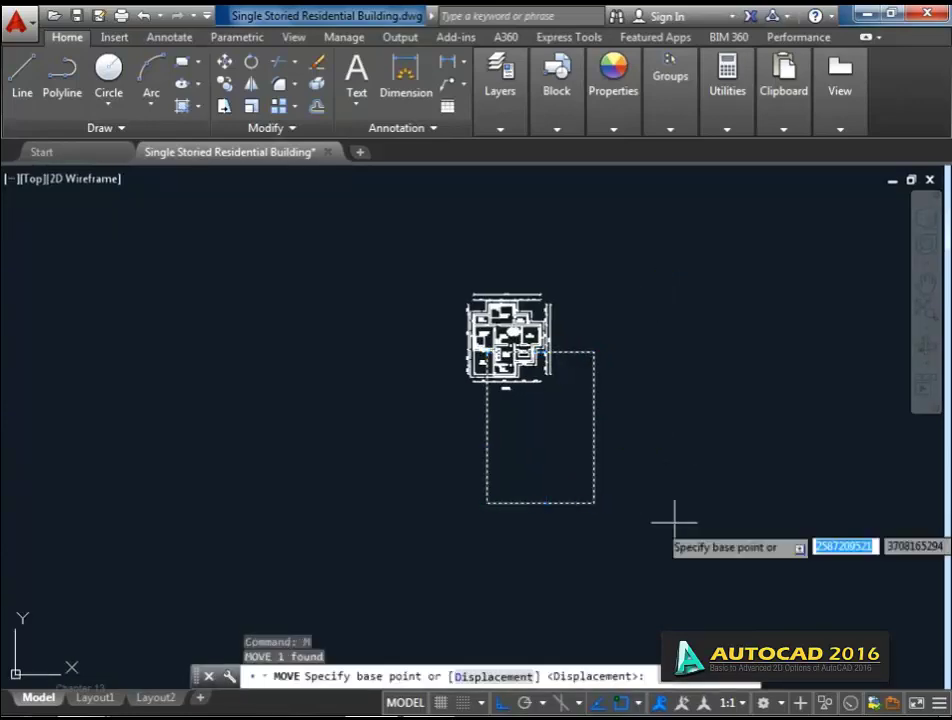
pyautogui.click(674, 524)
pyautogui.click(640, 446)
# Move the rectangle horizontally to the left so it encloses the whole plan as a sheet border.
pyautogui.click(614, 465)
pyautogui.click(565, 393)
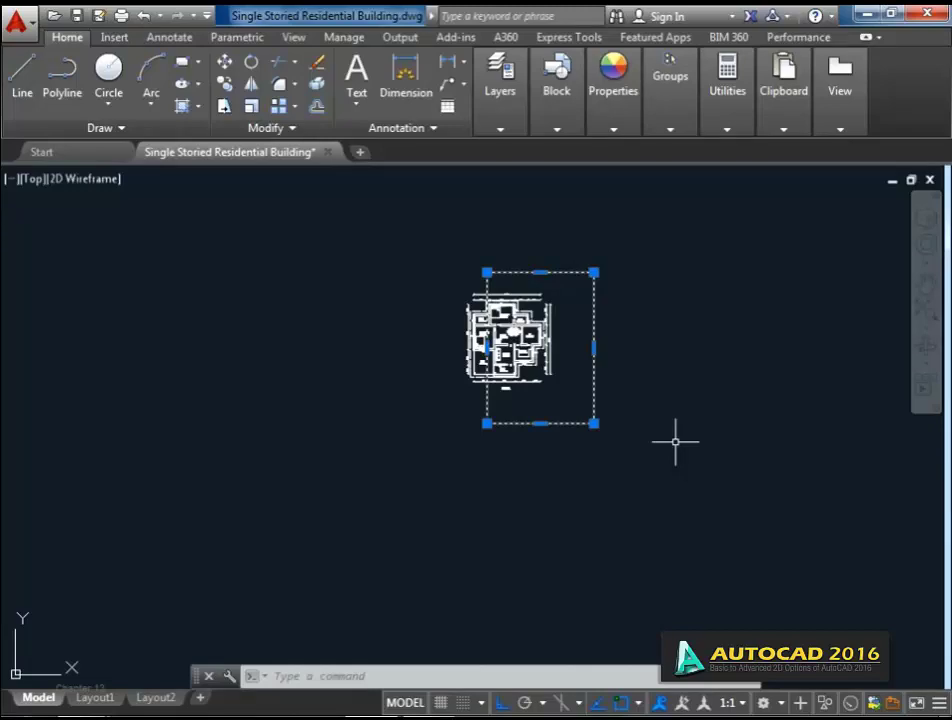
pyautogui.write('m')
pyautogui.press('Return')
pyautogui.click(677, 525)
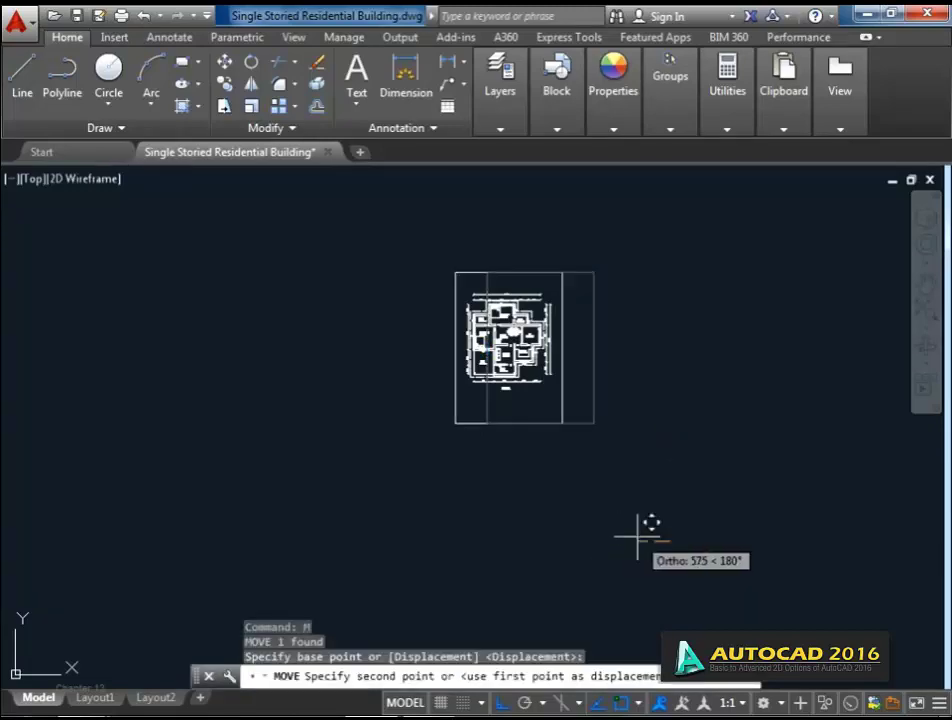
pyautogui.click(637, 537)
# Shift the border rectangle slightly further left so the plan sits centred inside it.
pyautogui.scroll(4, 490, 268)
pyautogui.moveTo(493, 272); pyautogui.dragTo(484, 190, button='middle')
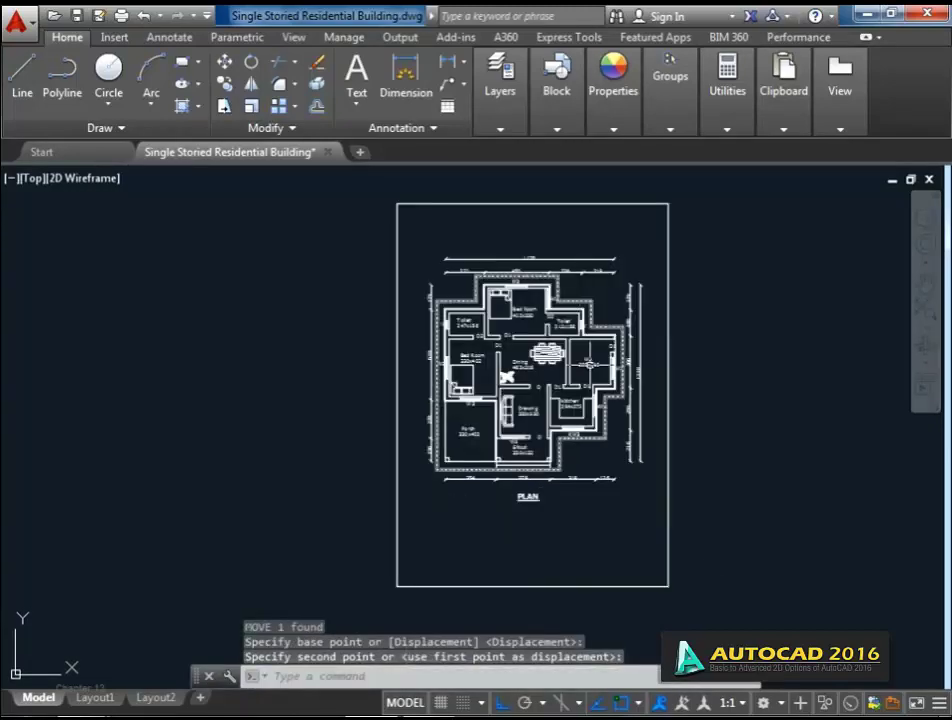
pyautogui.click(683, 576)
pyautogui.click(664, 558)
pyautogui.write('m')
pyautogui.press('Return')
pyautogui.click(766, 576)
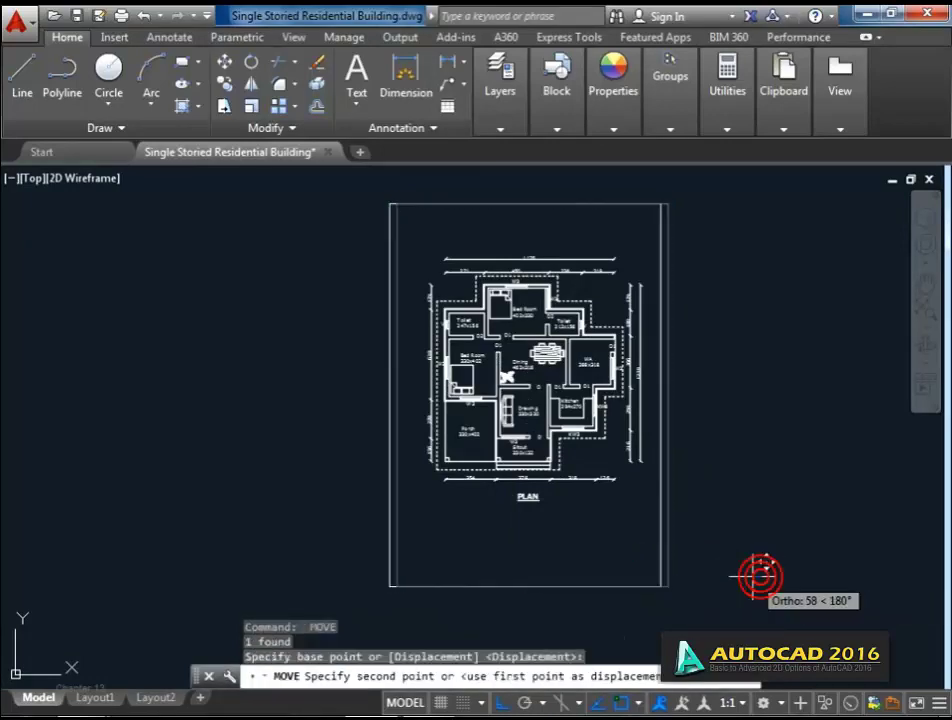
pyautogui.click(747, 574)
pyautogui.scroll(2, 642, 368)
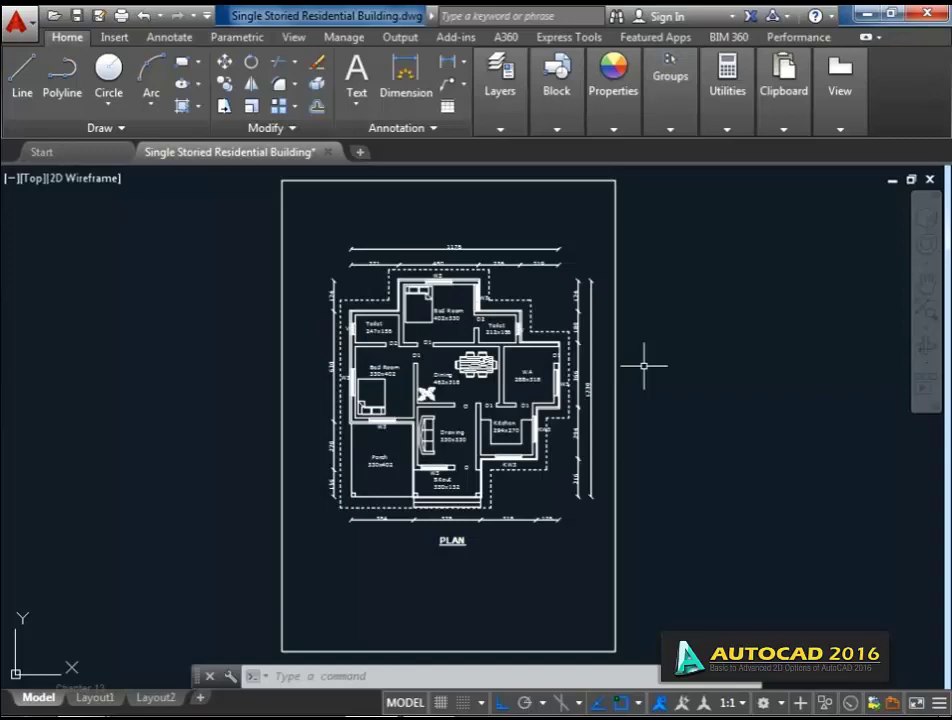
# Insert a Schedule Table Style - Metric table from the tool palettes below the PLAN title, inside the border.
pyautogui.write('TP')
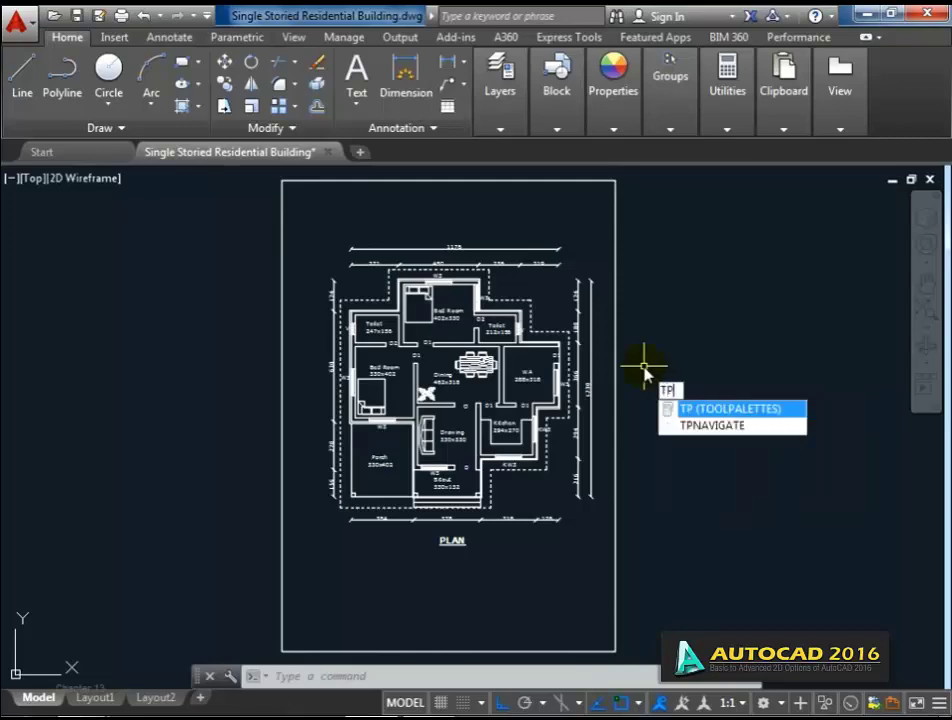
pyautogui.press('Return')
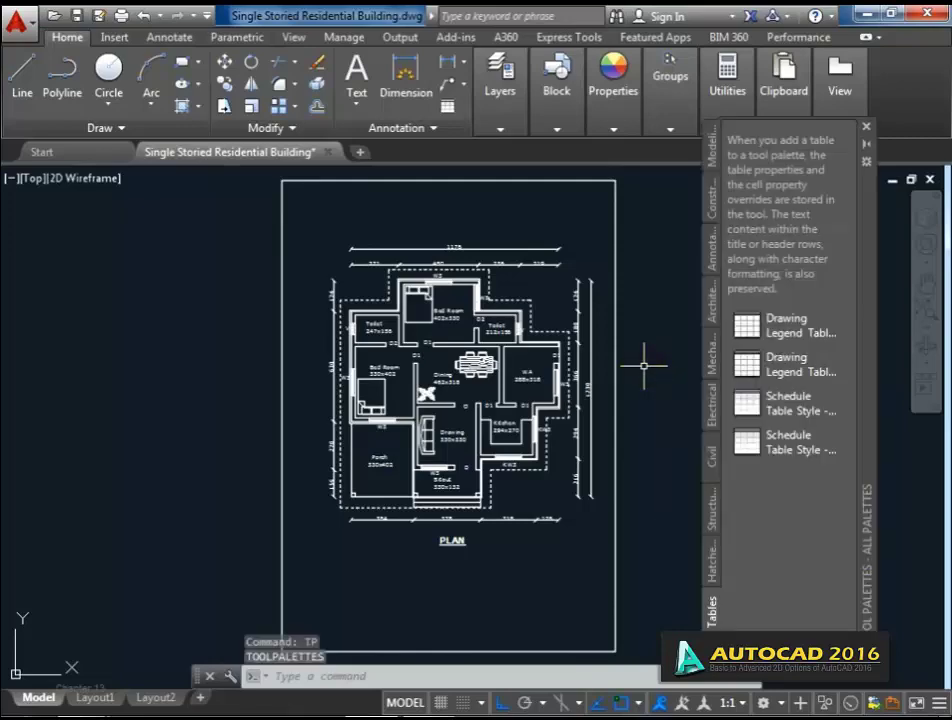
pyautogui.click(767, 448)
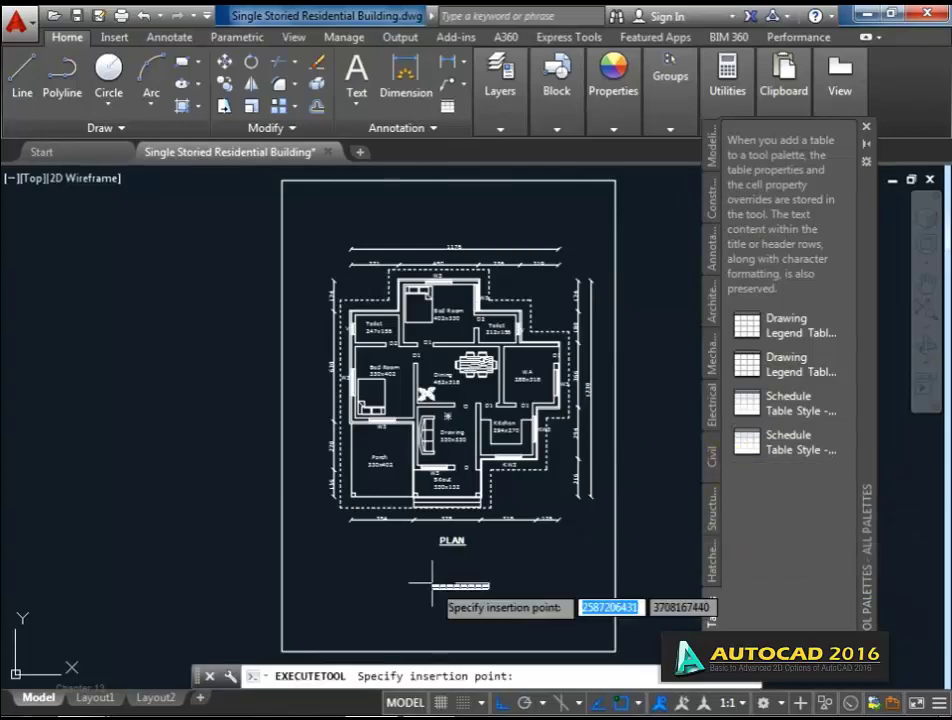
pyautogui.scroll(8, 432, 585)
pyautogui.scroll(-6, 381, 558)
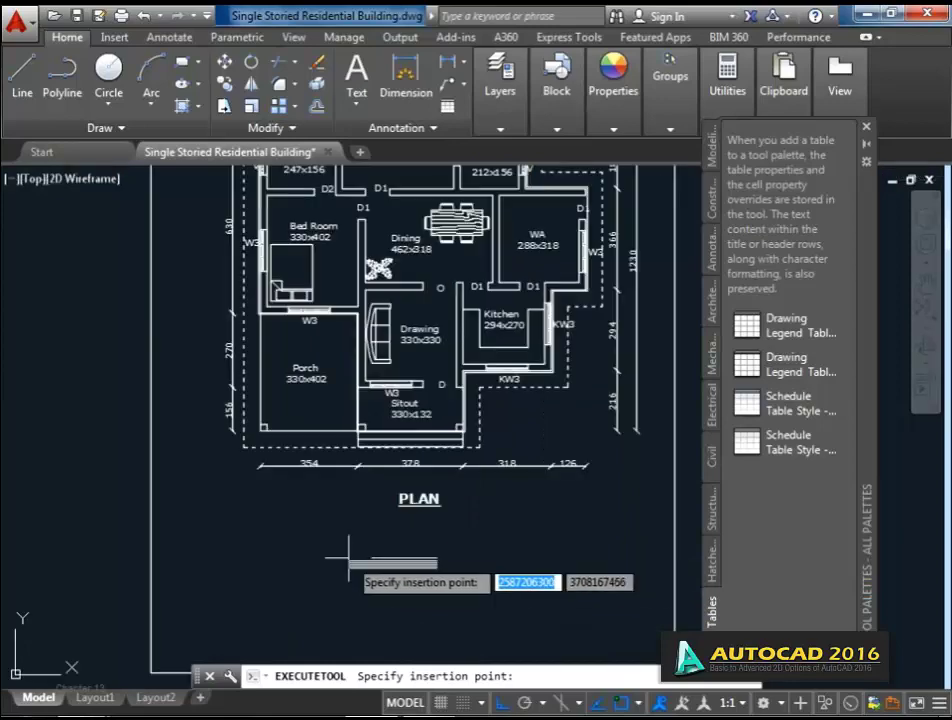
pyautogui.moveTo(349, 560); pyautogui.dragTo(377, 498, button='middle')
pyautogui.click(278, 512)
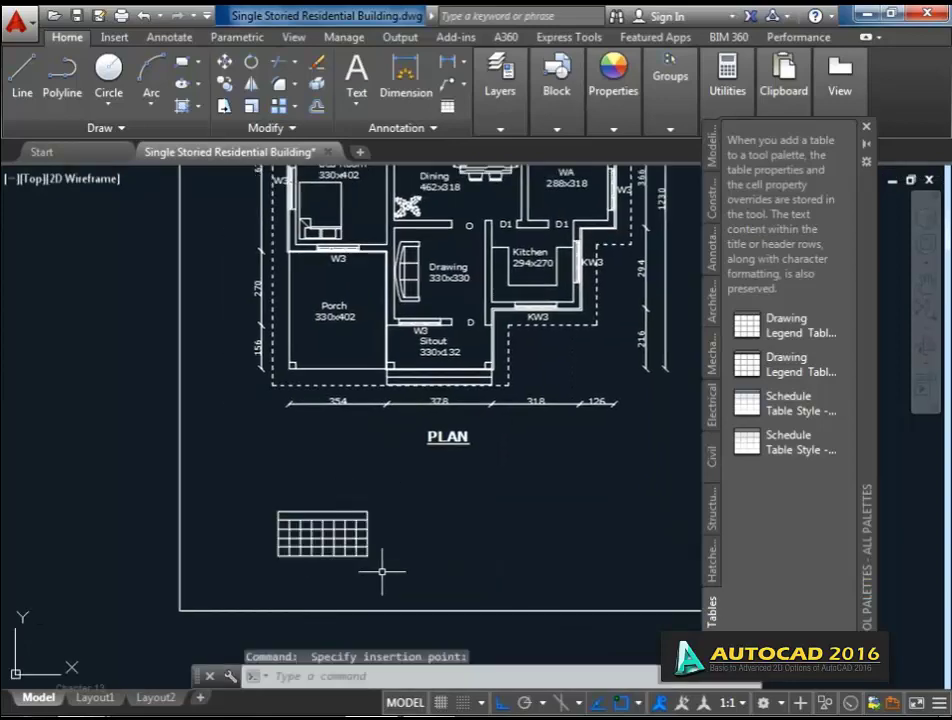
# Move the table by its lower-right corner onto the border's lower-right corner.
pyautogui.click(381, 572)
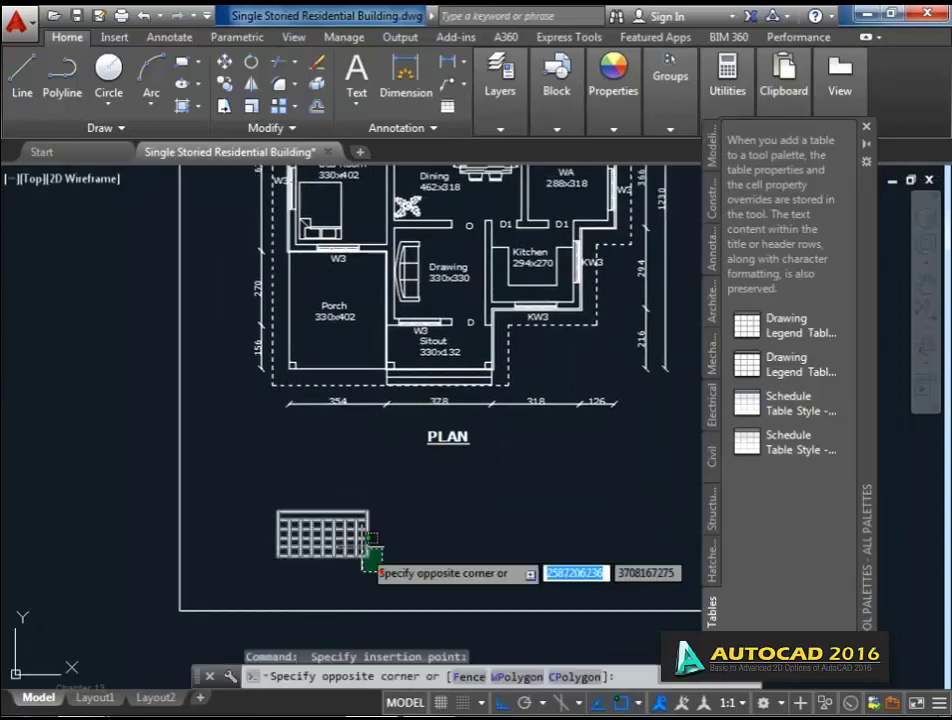
pyautogui.click(286, 481)
pyautogui.moveTo(248, 551); pyautogui.dragTo(297, 515, button='middle')
pyautogui.moveTo(483, 535); pyautogui.dragTo(418, 530, button='middle')
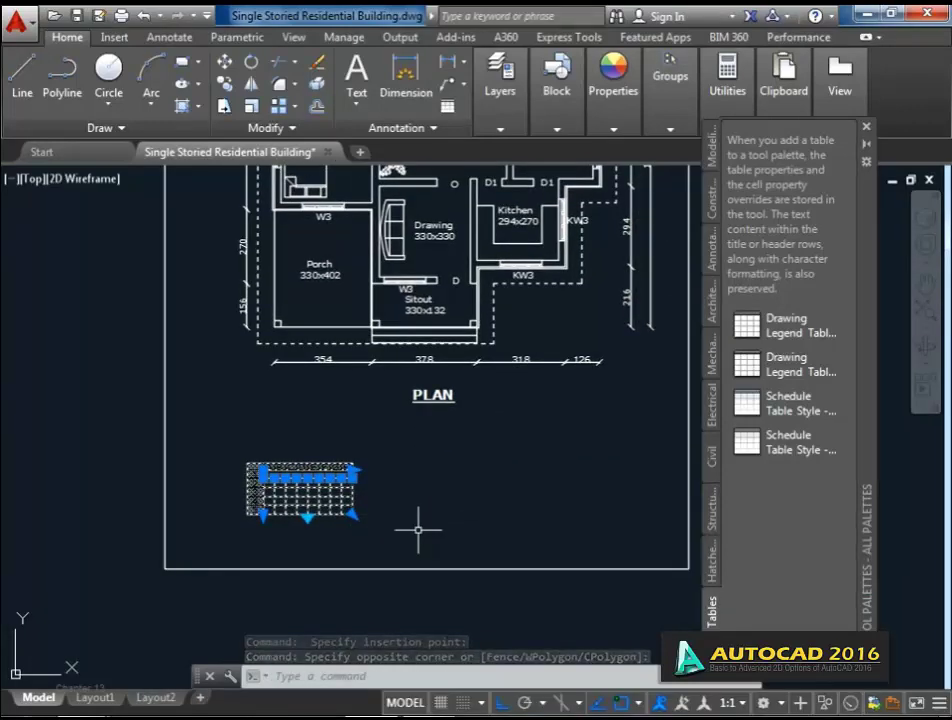
pyautogui.write('m')
pyautogui.press('Return')
pyautogui.click(352, 515)
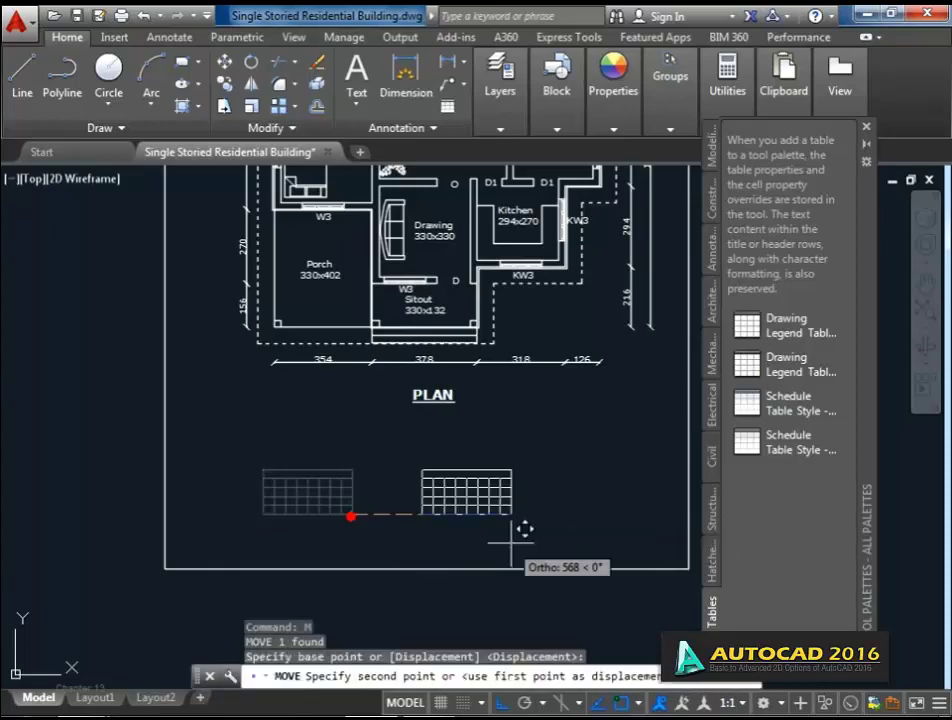
pyautogui.moveTo(656, 569); pyautogui.dragTo(513, 544, button='middle')
pyautogui.click(546, 543)
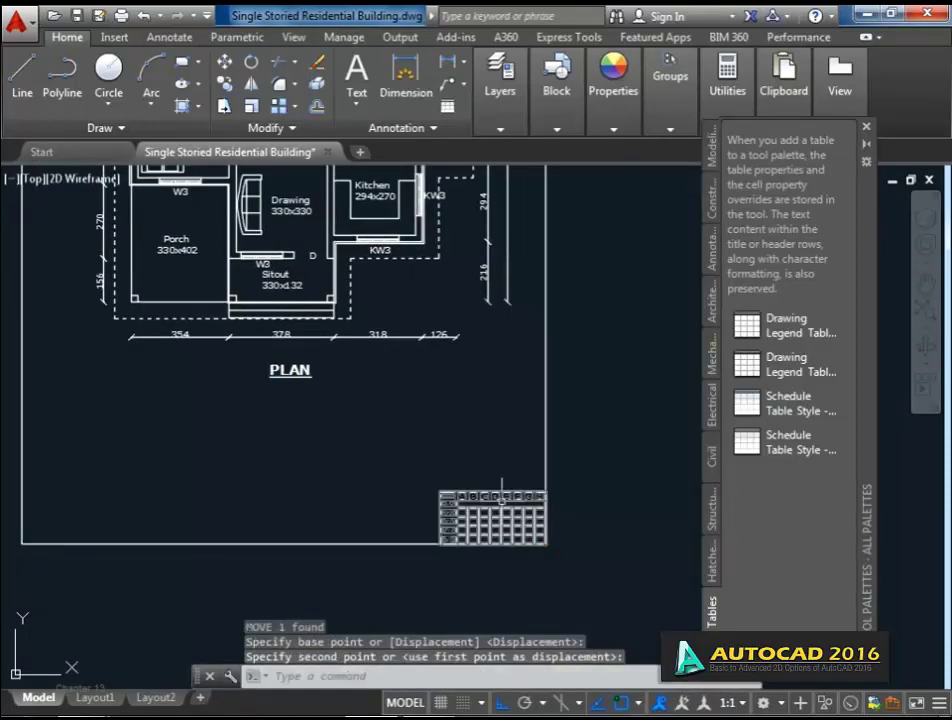
# Move the table by its upper-left corner onto the left edge of the border.
pyautogui.moveTo(556, 553); pyautogui.dragTo(491, 497)
pyautogui.scroll(5, 466, 530)
pyautogui.scroll(-2, 463, 500)
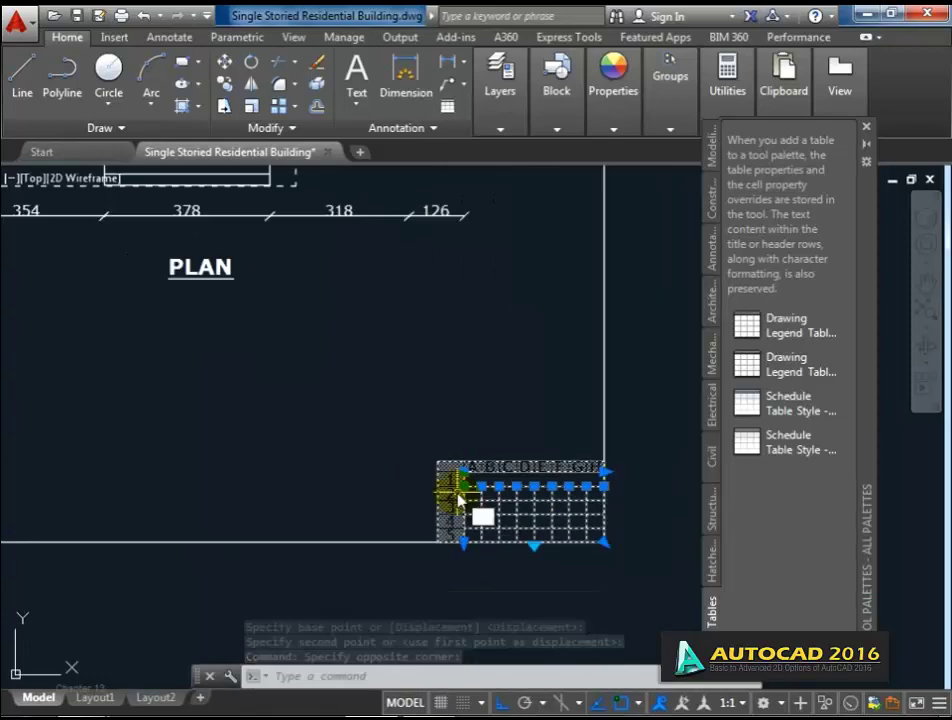
pyautogui.write('m')
pyautogui.press('Return')
pyautogui.click(463, 470)
pyautogui.scroll(-5, 380, 468)
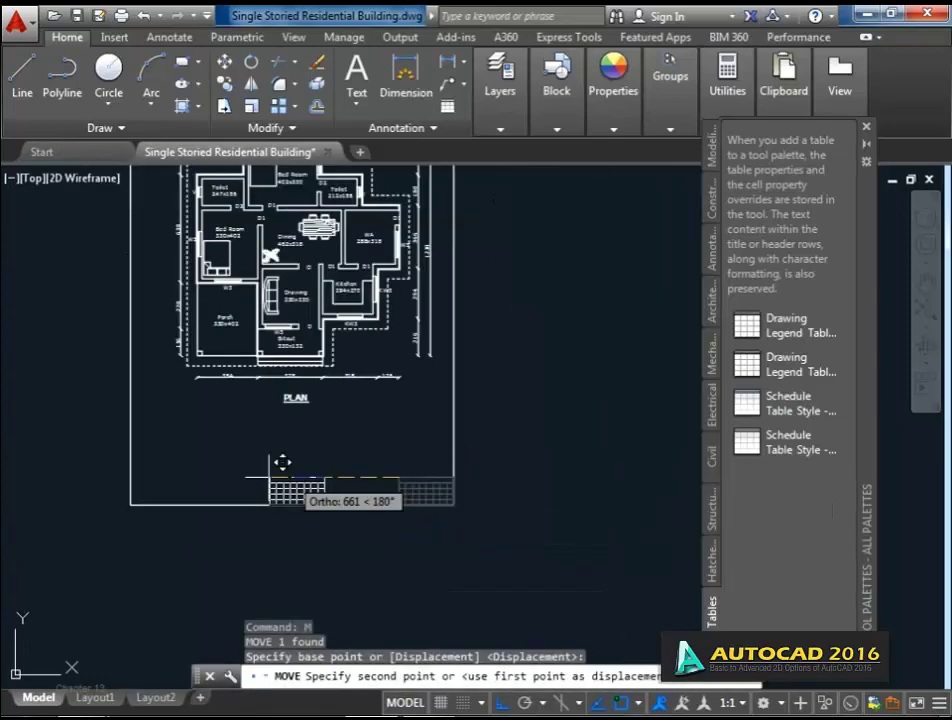
pyautogui.scroll(5, 255, 493)
pyautogui.click(204, 477)
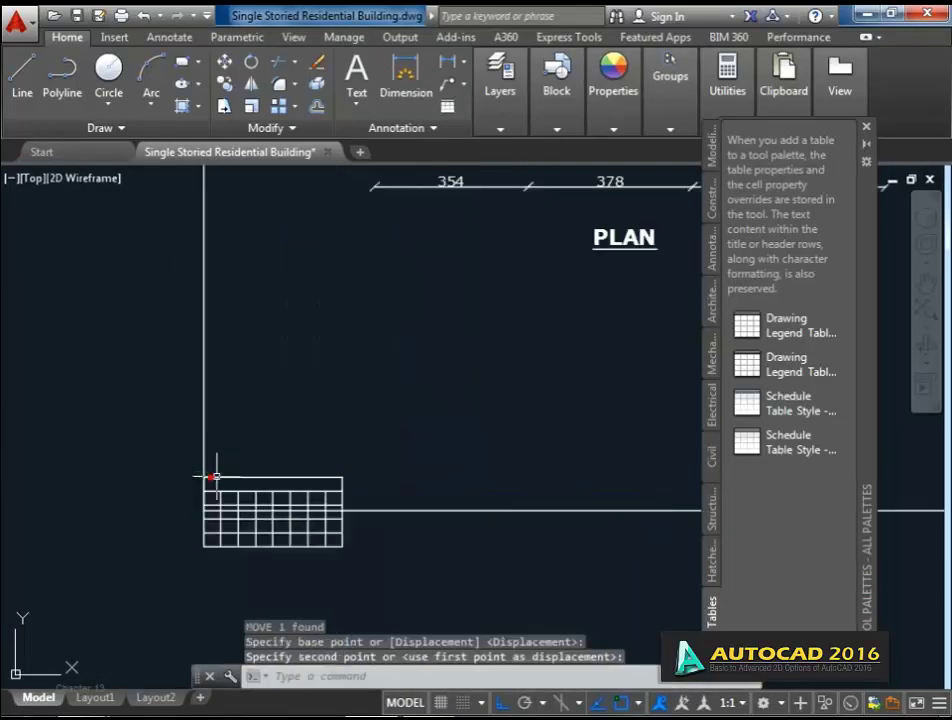
# Move the table up by its lower-left corner onto the border's lower-left corner.
pyautogui.click(285, 546)
pyautogui.moveTo(235, 578); pyautogui.dragTo(268, 558, button='middle')
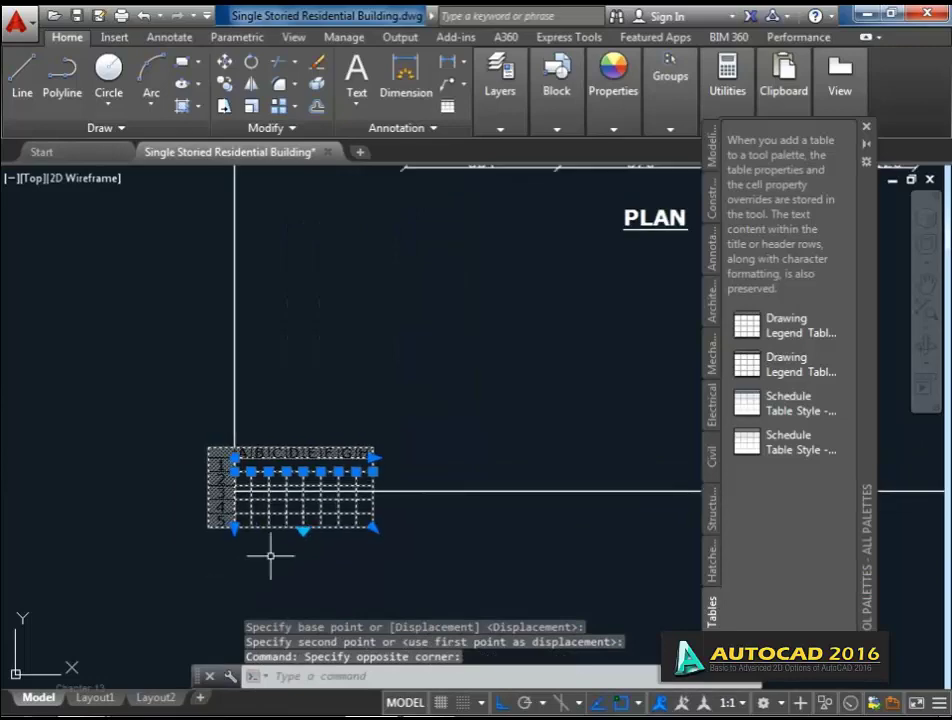
pyautogui.write('m')
pyautogui.press('Return')
pyautogui.click(230, 526)
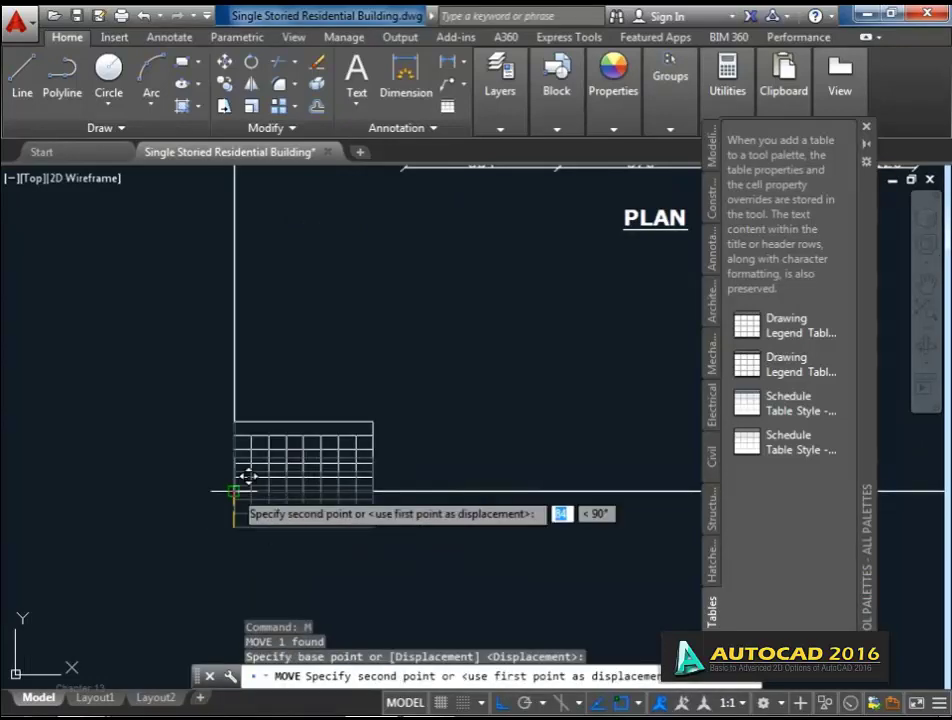
pyautogui.click(234, 491)
pyautogui.scroll(4, 246, 495)
pyautogui.scroll(-4, 253, 497)
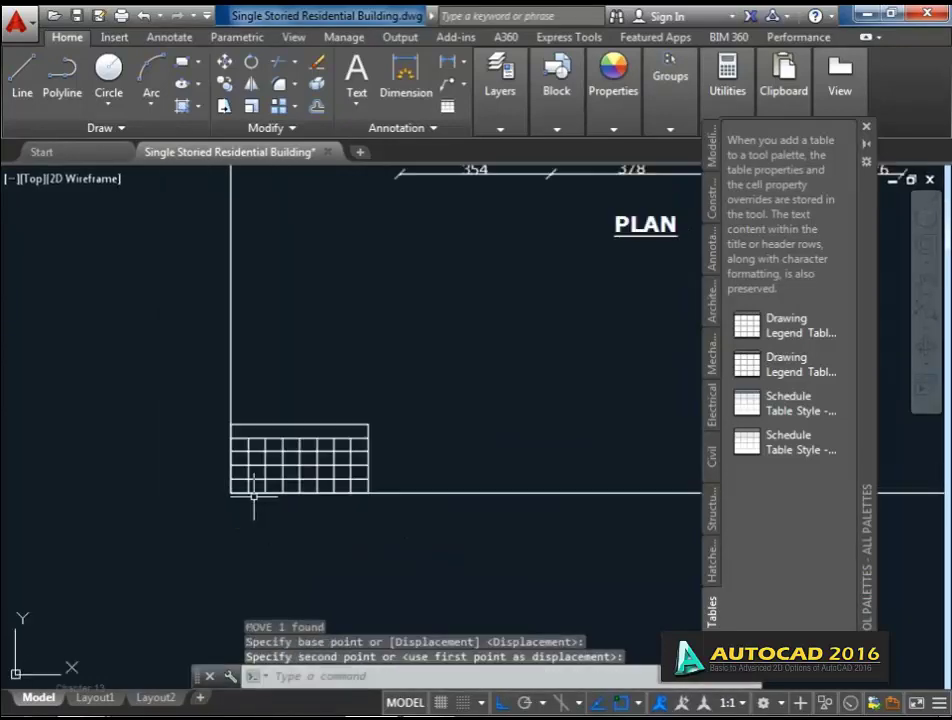
# Stretch the table's width uniformly from its upper-right grip to the border's right edge.
pyautogui.scroll(2, 419, 439)
pyautogui.click(291, 420)
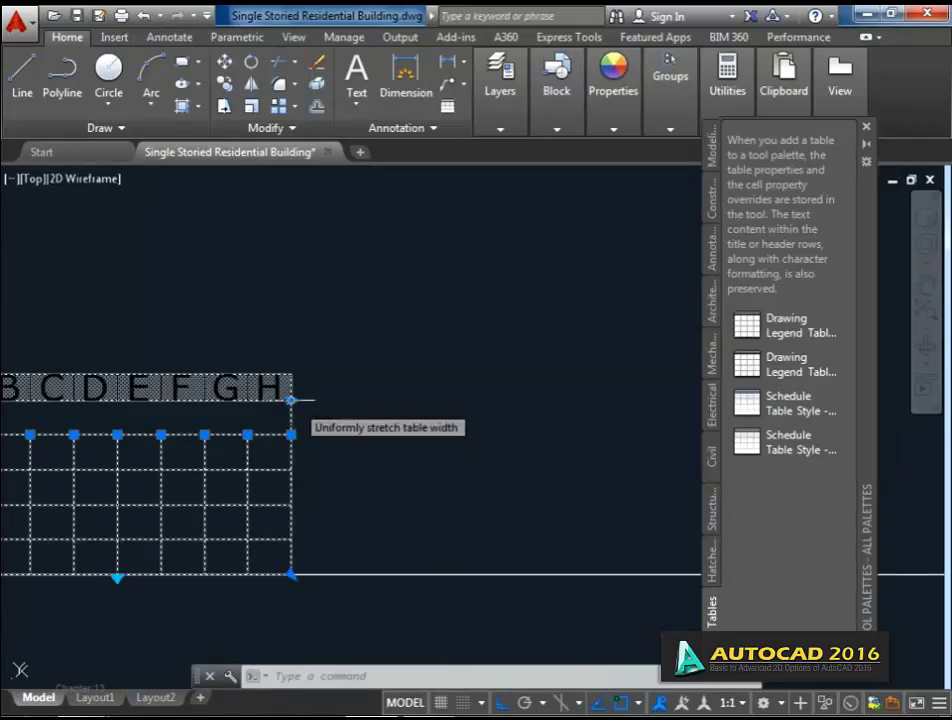
pyautogui.click(290, 400)
pyautogui.scroll(-5, 387, 404)
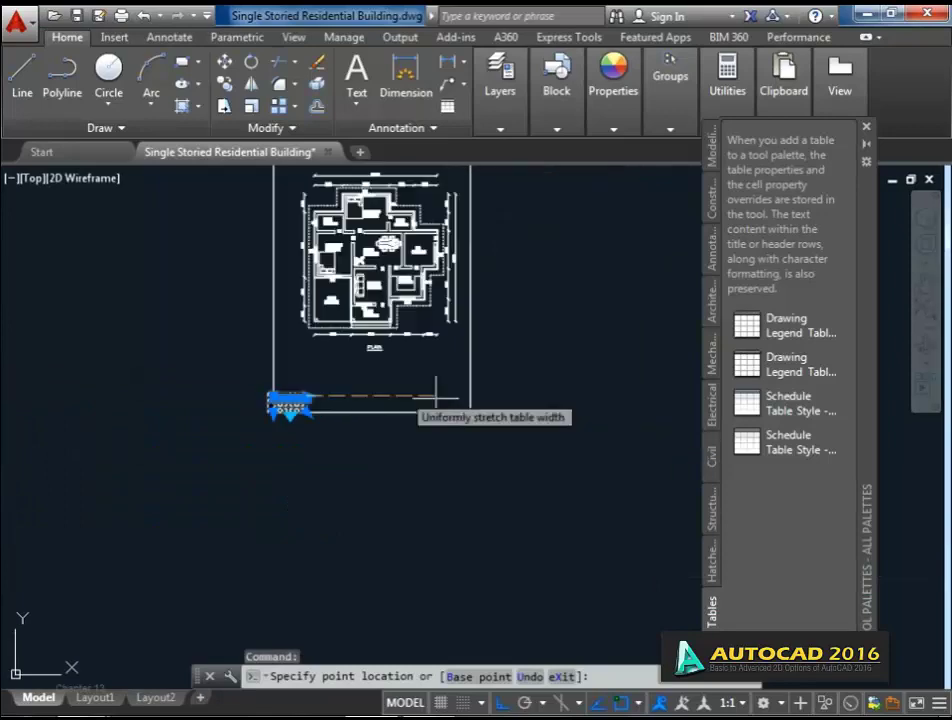
pyautogui.scroll(6, 520, 392)
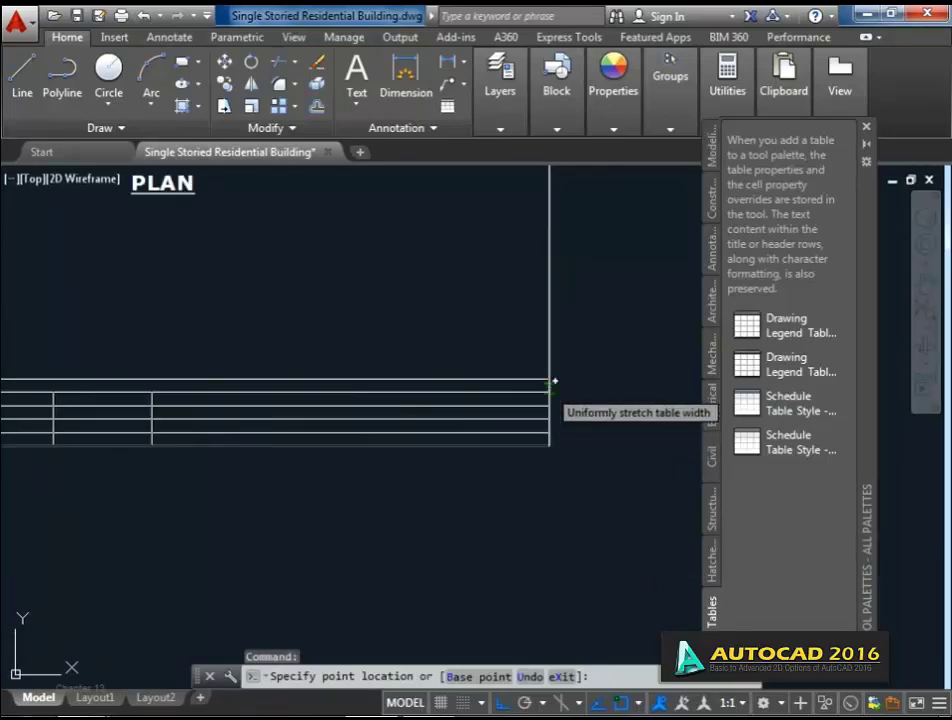
pyautogui.scroll(5, 545, 392)
pyautogui.click(542, 389)
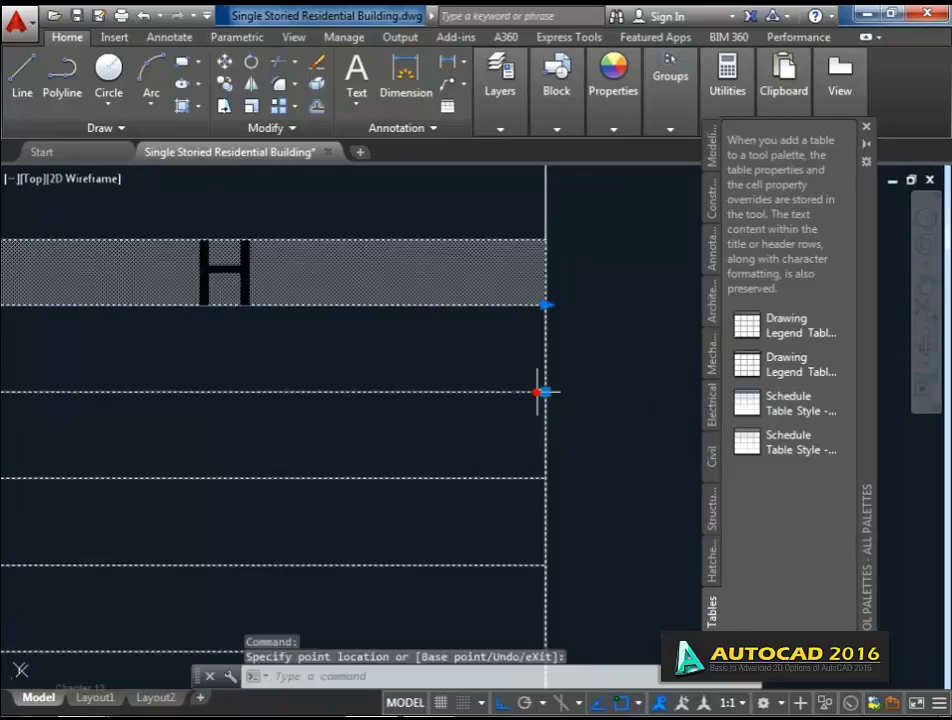
pyautogui.scroll(-5, 500, 400)
pyautogui.scroll(-5, 276, 463)
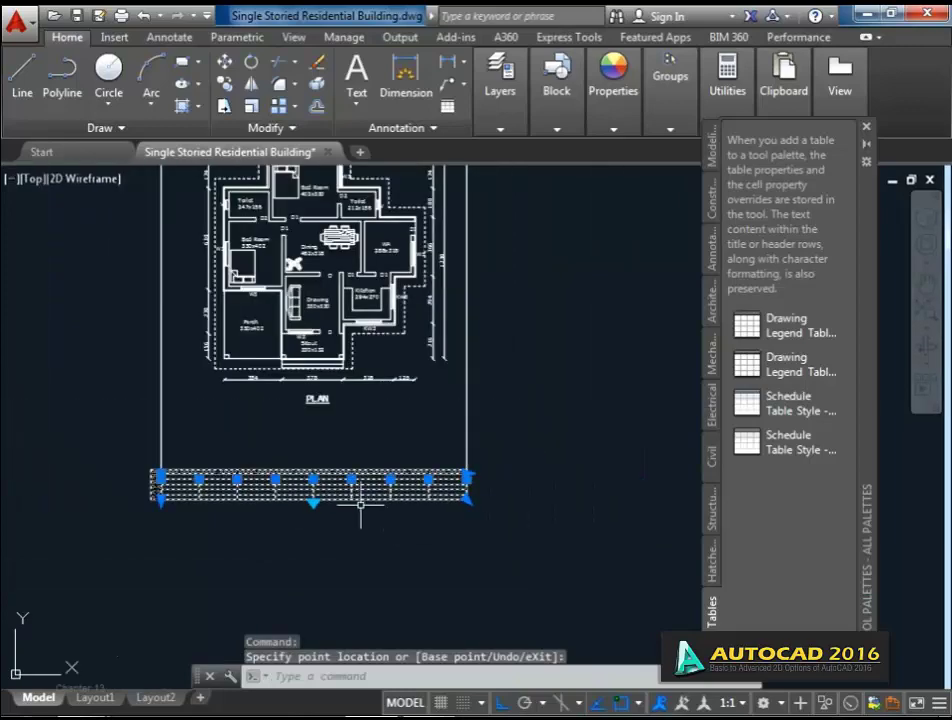
pyautogui.scroll(4, 327, 487)
pyautogui.scroll(-4, 557, 559)
pyautogui.press('Escape')
pyautogui.press('Escape')
pyautogui.scroll(3, 548, 572)
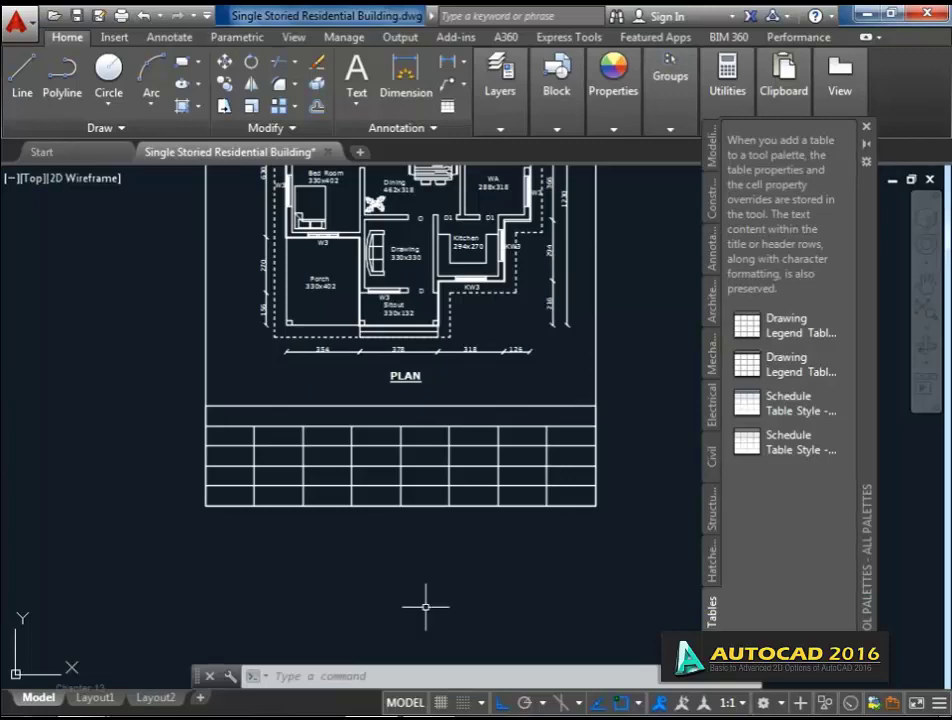
# Enter "Plan of a single storied Residential" in the table's title row and underline it.
pyautogui.doubleClick(420, 414)
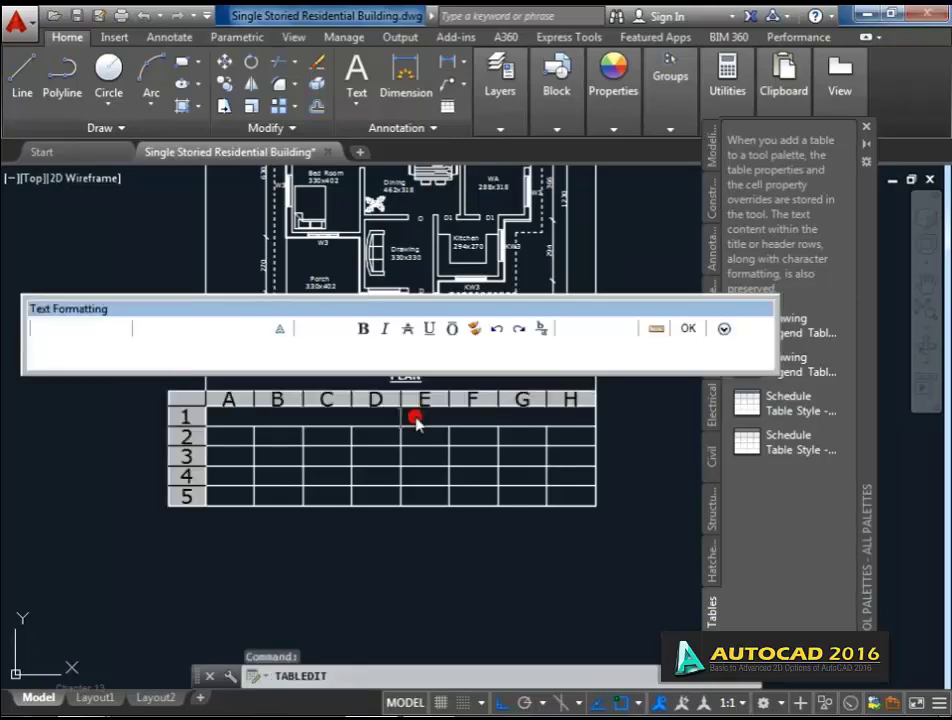
pyautogui.write('P')
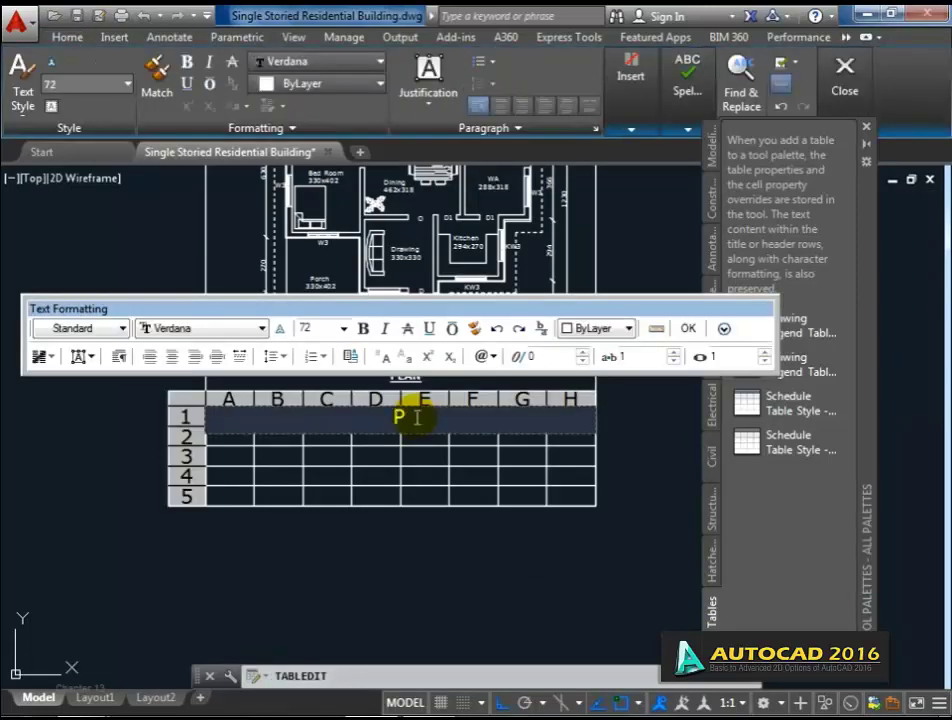
pyautogui.write('lan of ')
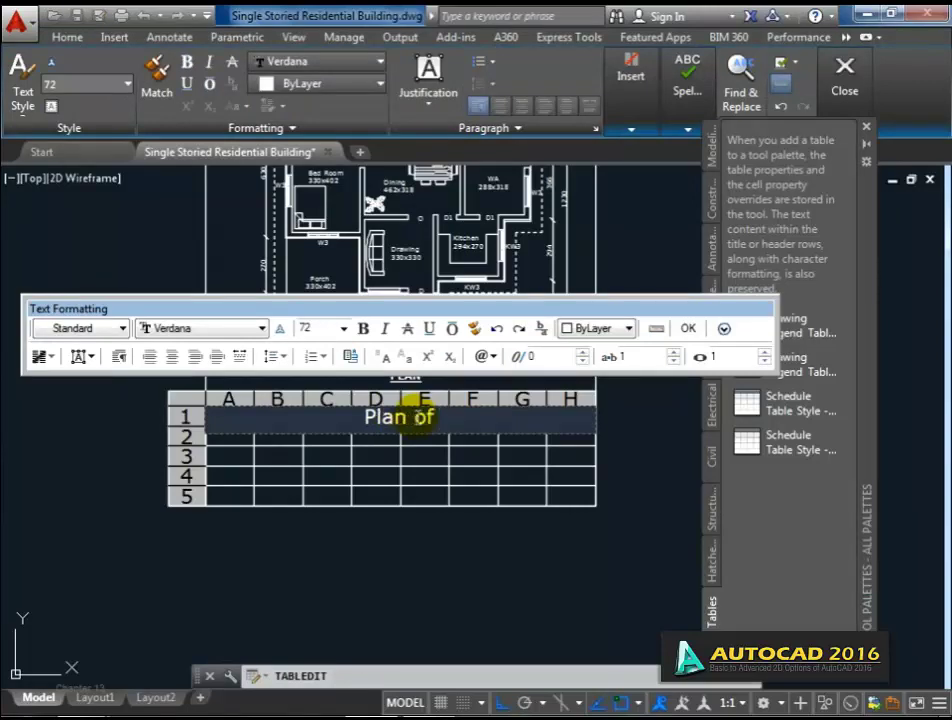
pyautogui.write('a si')
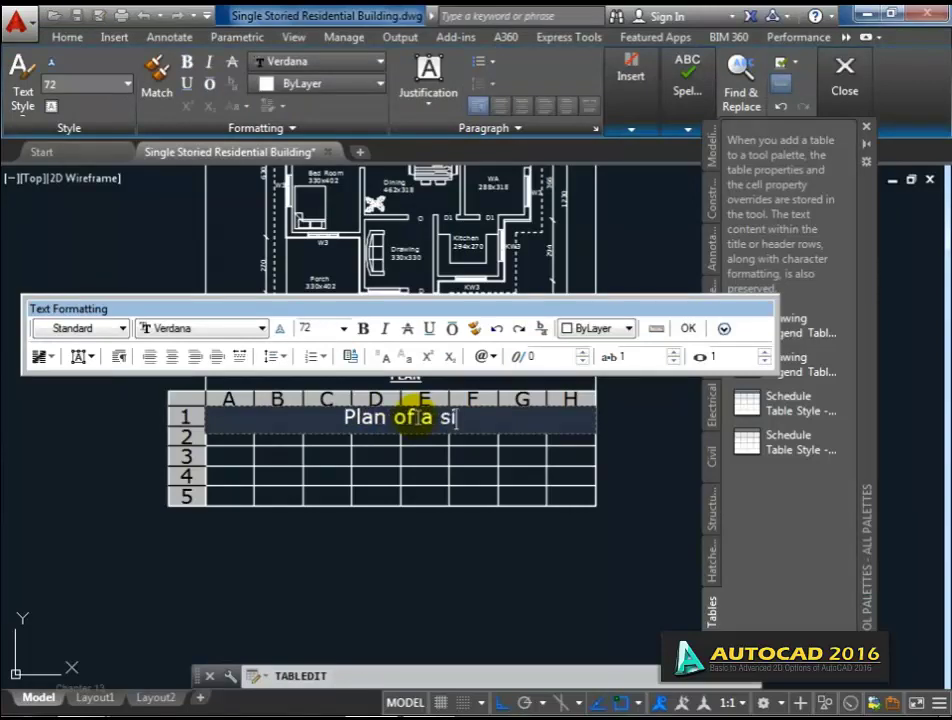
pyautogui.write('ngle storied')
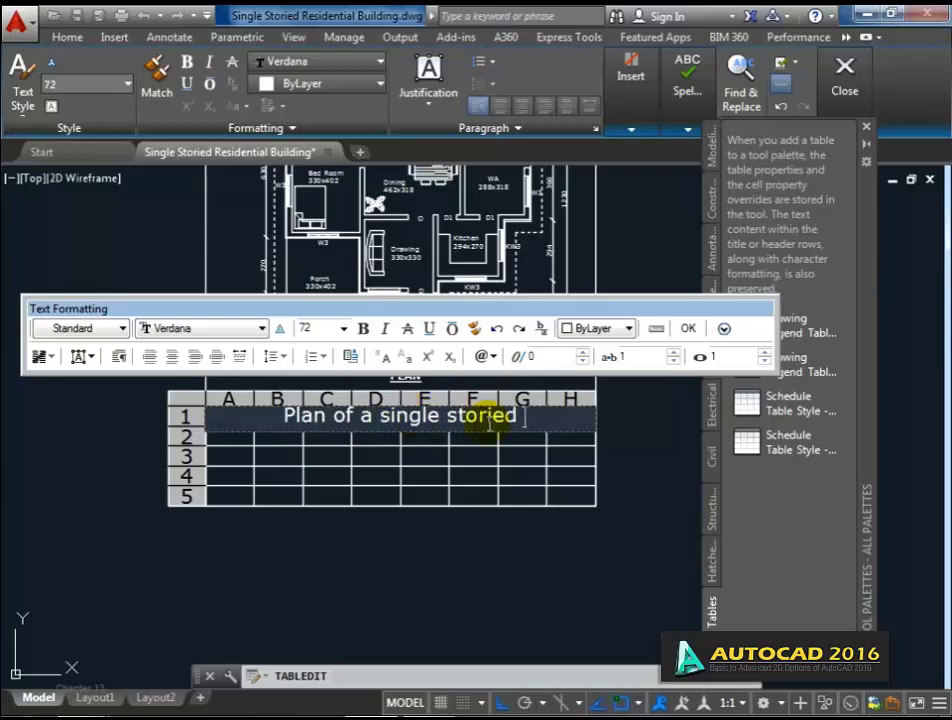
pyautogui.write(' R')
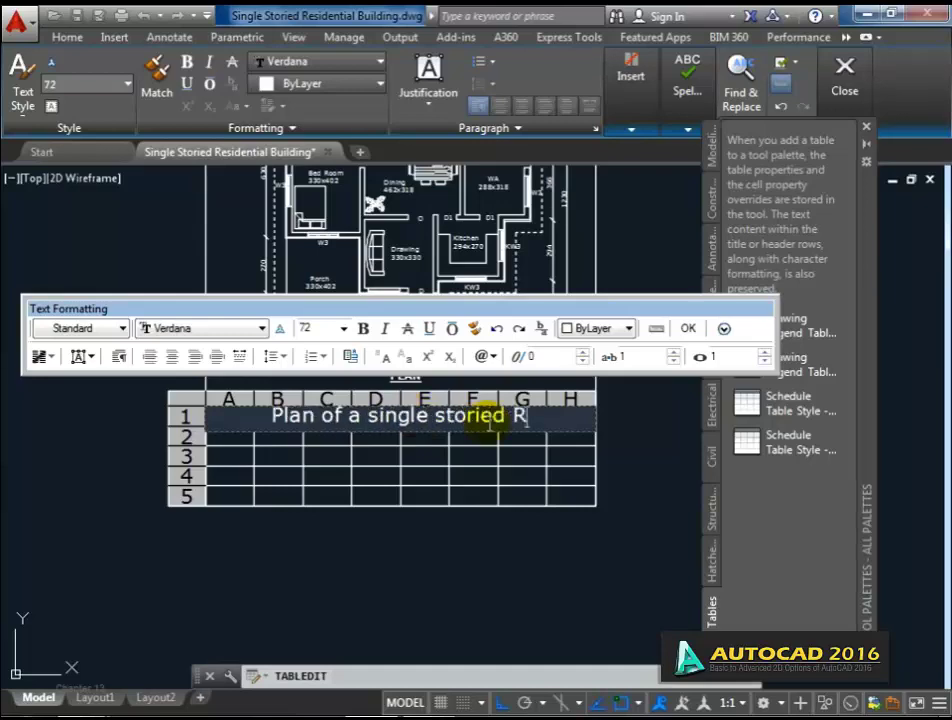
pyautogui.write('esidential')
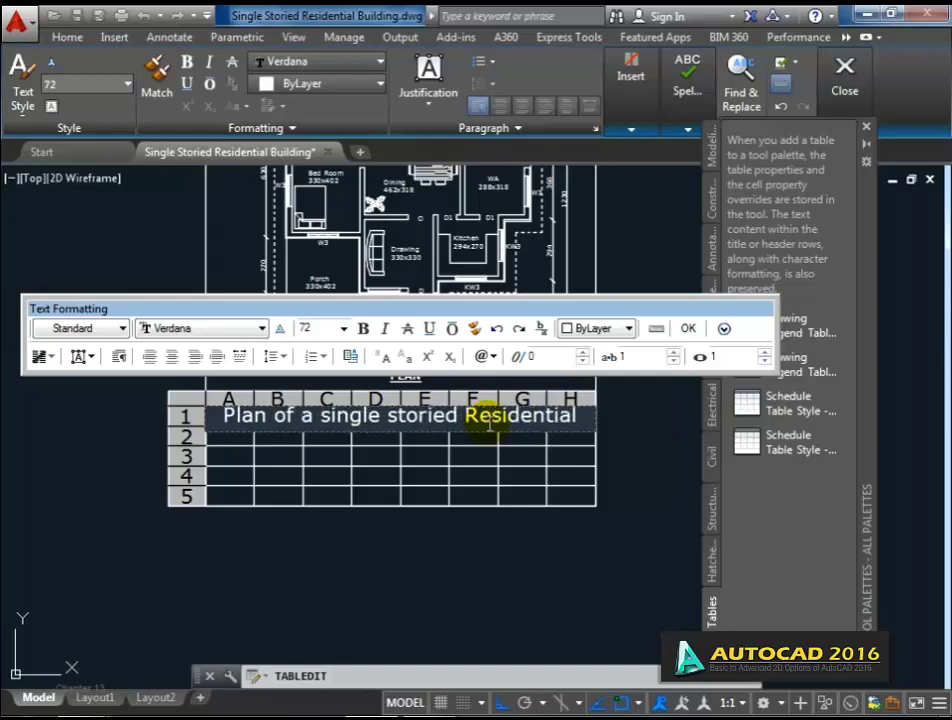
pyautogui.moveTo(576, 414); pyautogui.dragTo(224, 404)
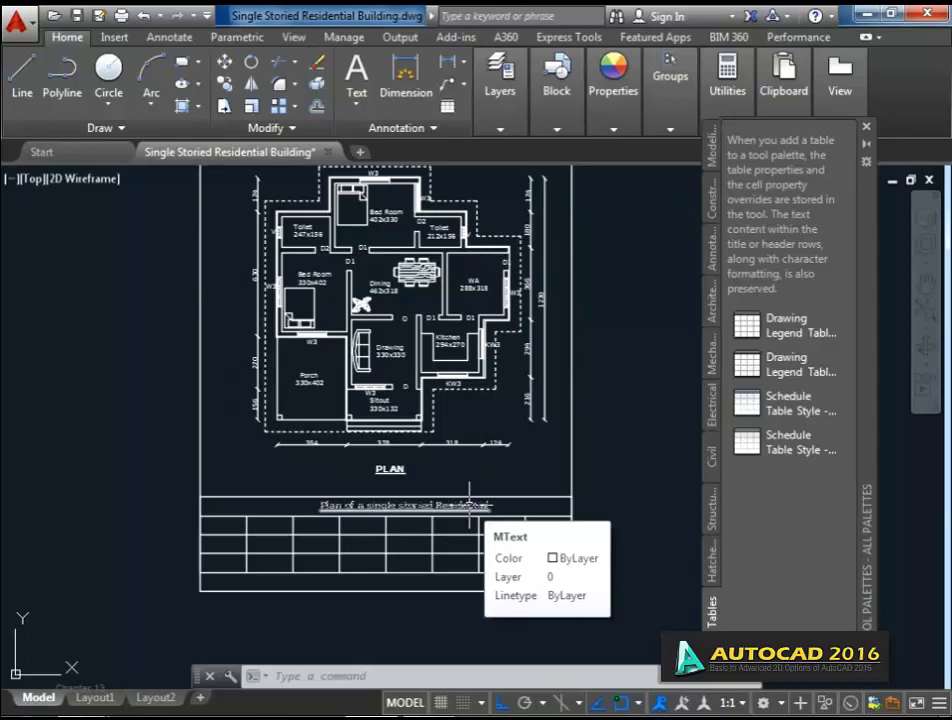
pyautogui.scroll(2, 469, 505)
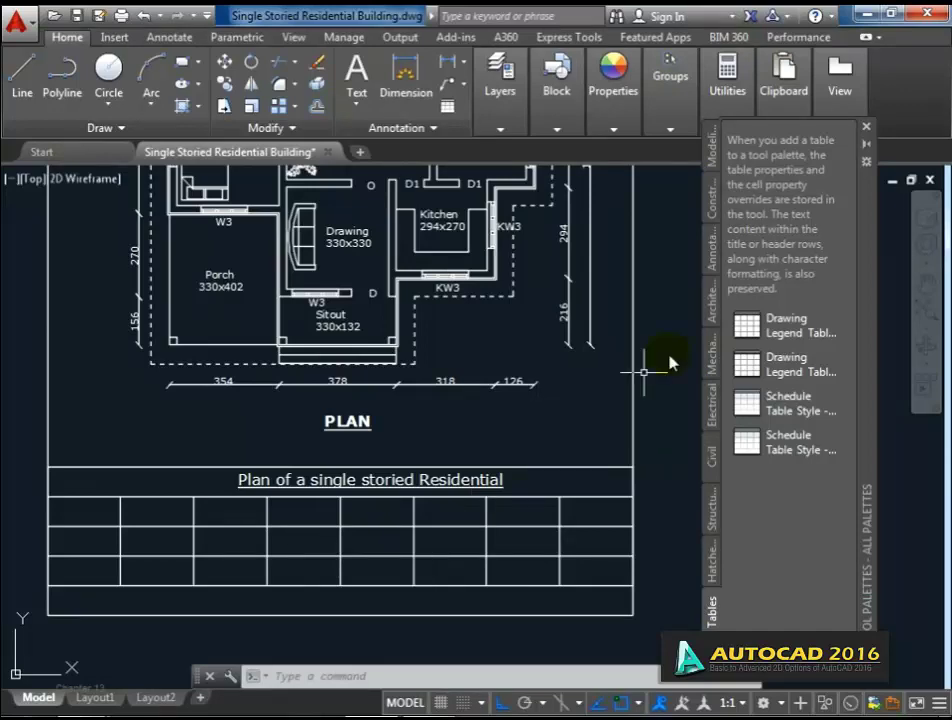
# Close the tool palettes and add the single-line text "All Dimensions Are in Cms" at 0° rotation in the table's bottom row.
pyautogui.click(868, 128)
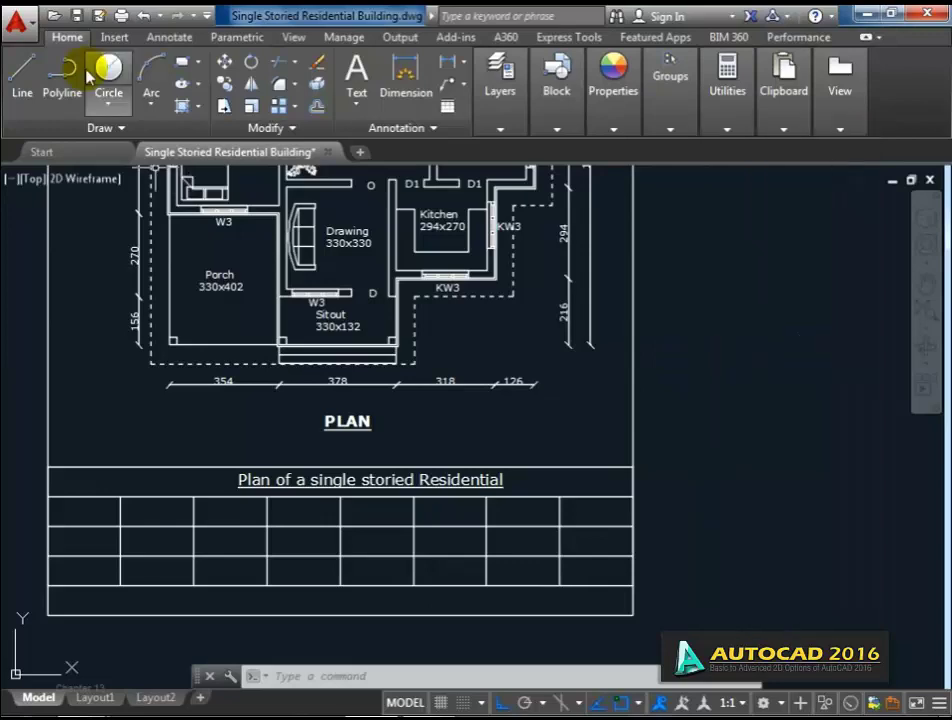
pyautogui.click(170, 37)
pyautogui.click(38, 98)
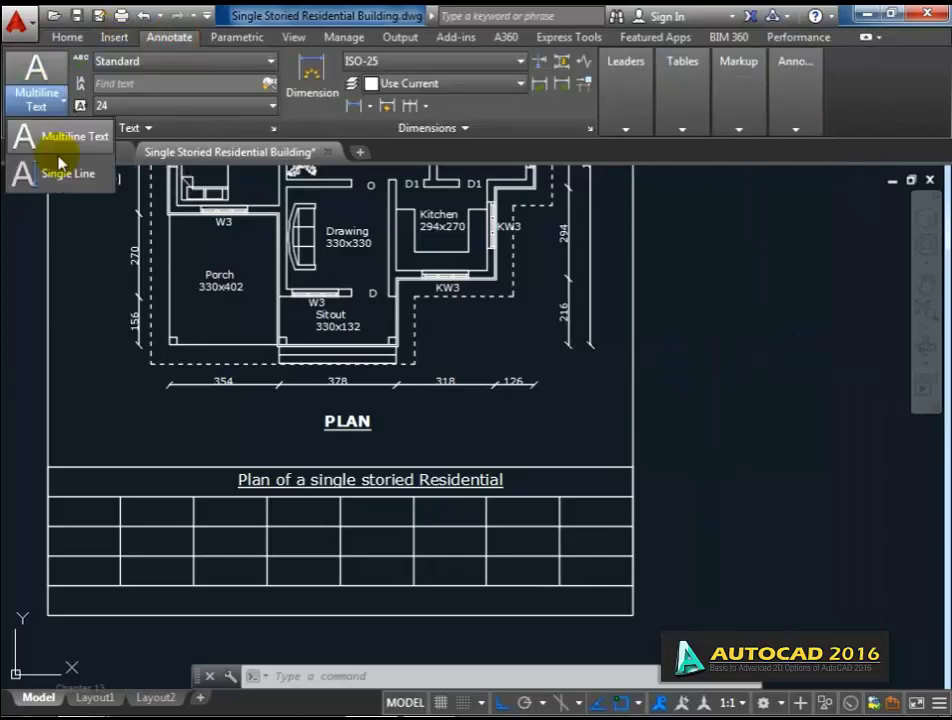
pyautogui.click(58, 174)
pyautogui.moveTo(166, 480); pyautogui.dragTo(280, 416, button='middle')
pyautogui.scroll(2, 238, 472)
pyautogui.moveTo(238, 472); pyautogui.dragTo(326, 494, button='middle')
pyautogui.scroll(-5, 255, 467)
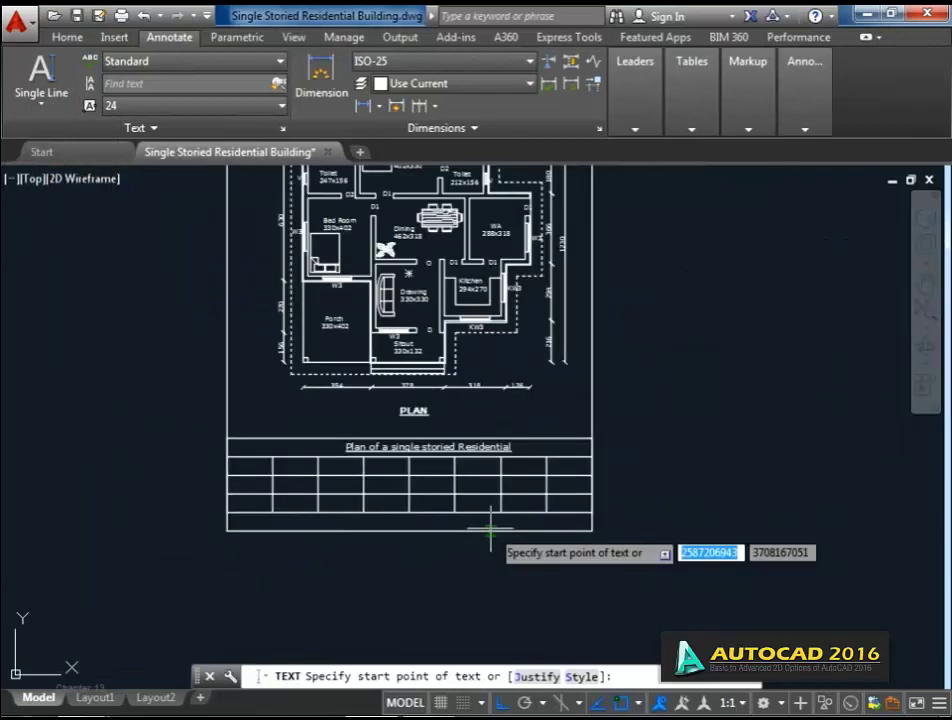
pyautogui.scroll(5, 428, 518)
pyautogui.click(429, 519)
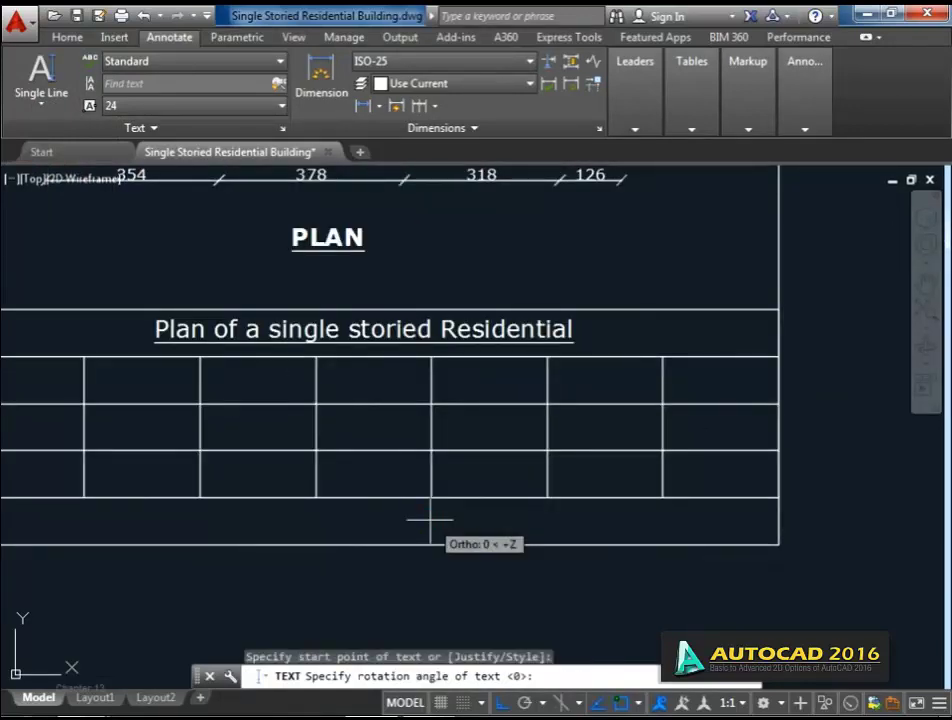
pyautogui.press('Return')
pyautogui.write('All')
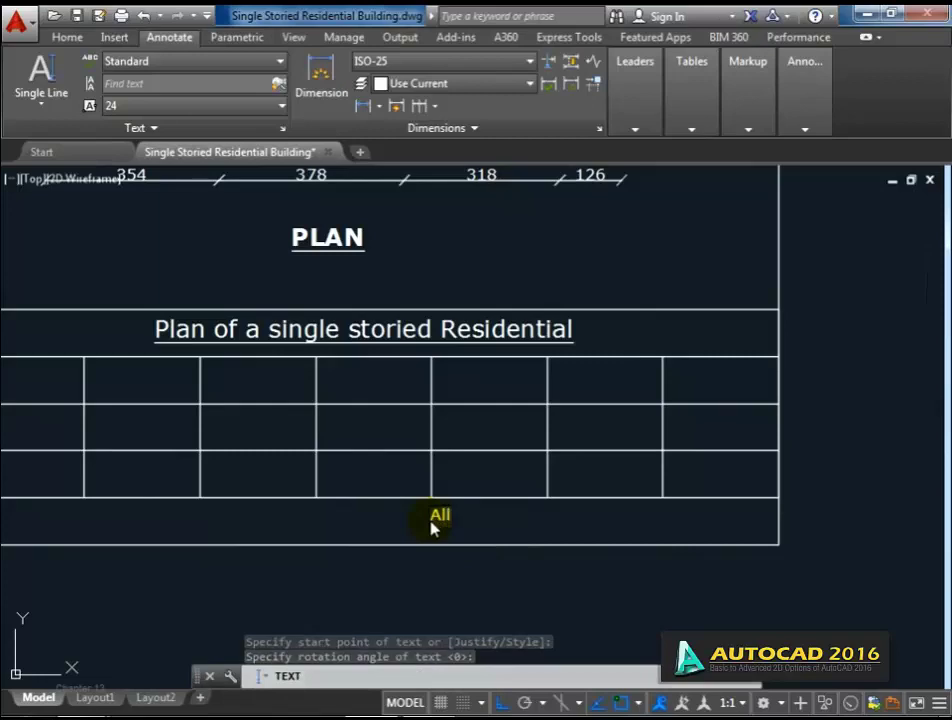
pyautogui.write(' Dim')
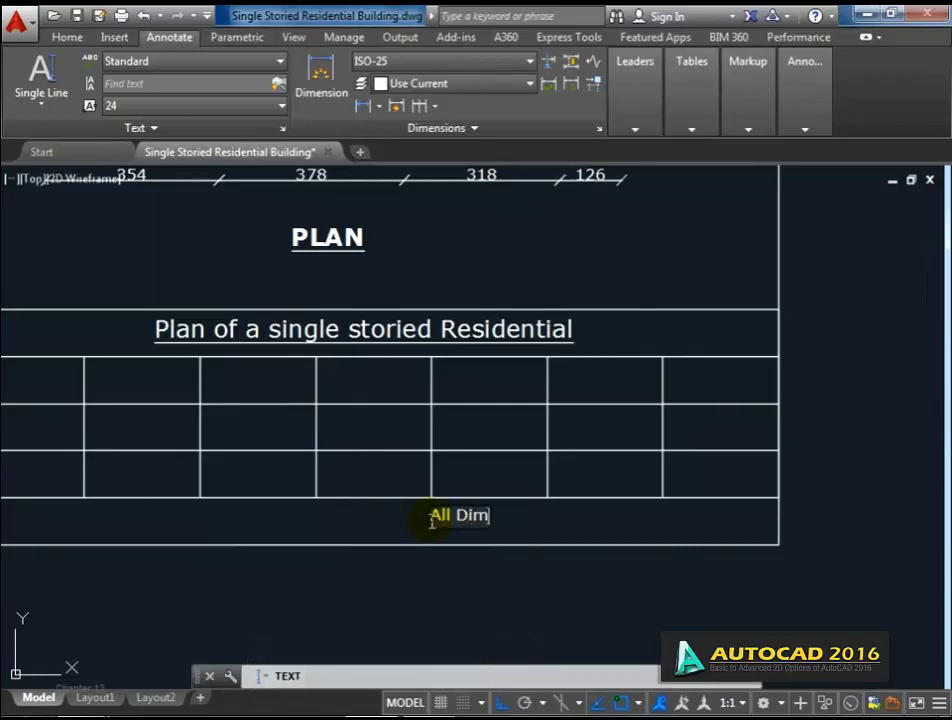
pyautogui.write('ensi')
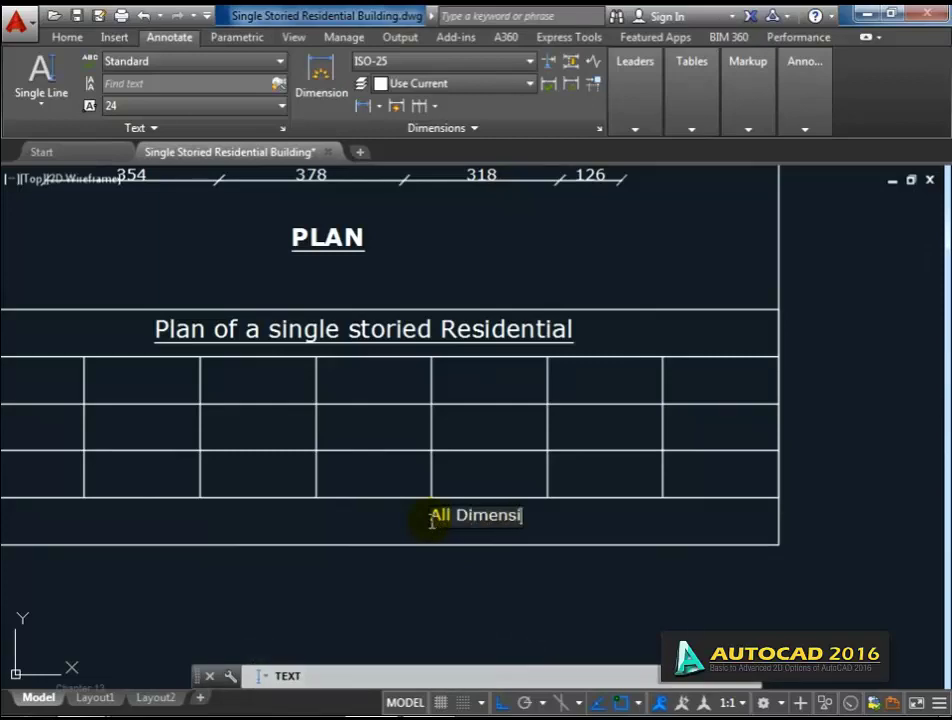
pyautogui.write('ons')
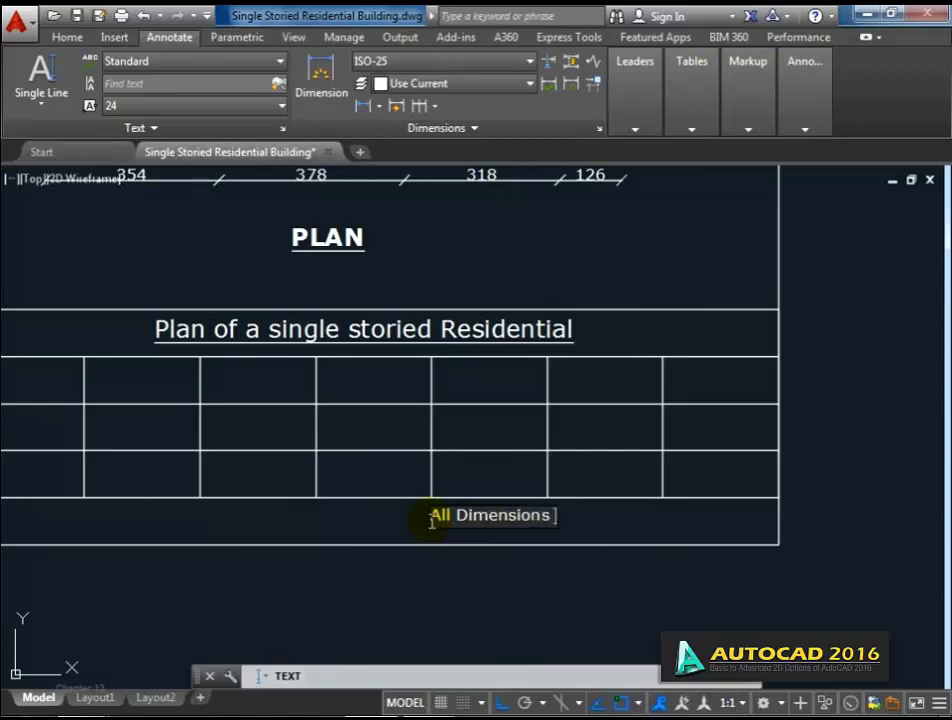
pyautogui.write(' Are')
pyautogui.write('in ')
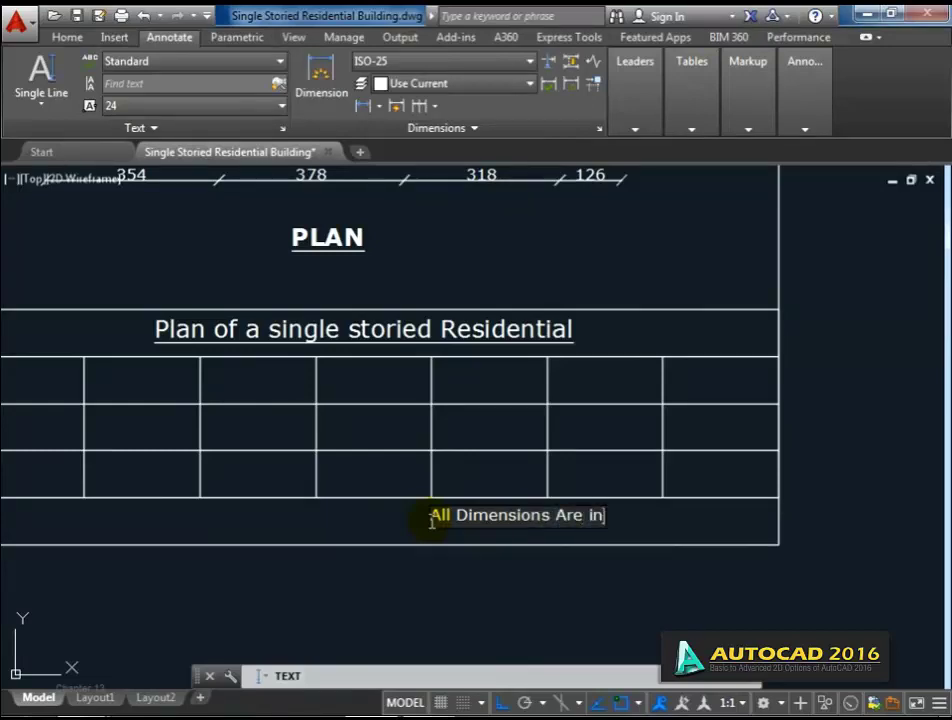
pyautogui.write('Cms')
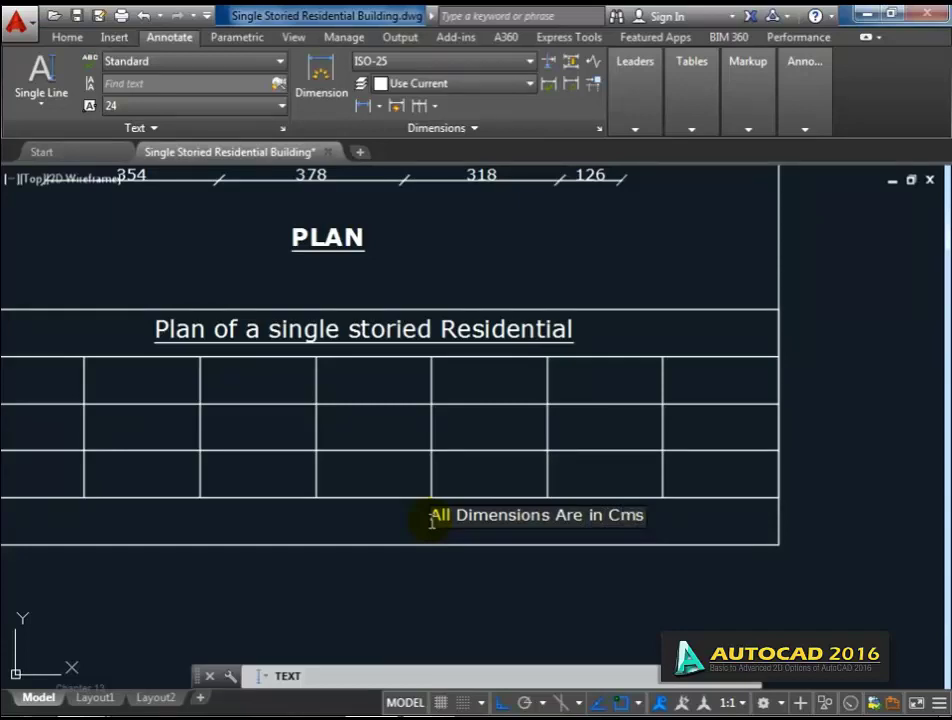
pyautogui.click(569, 601)
pyautogui.moveTo(495, 566); pyautogui.dragTo(501, 563, button='middle')
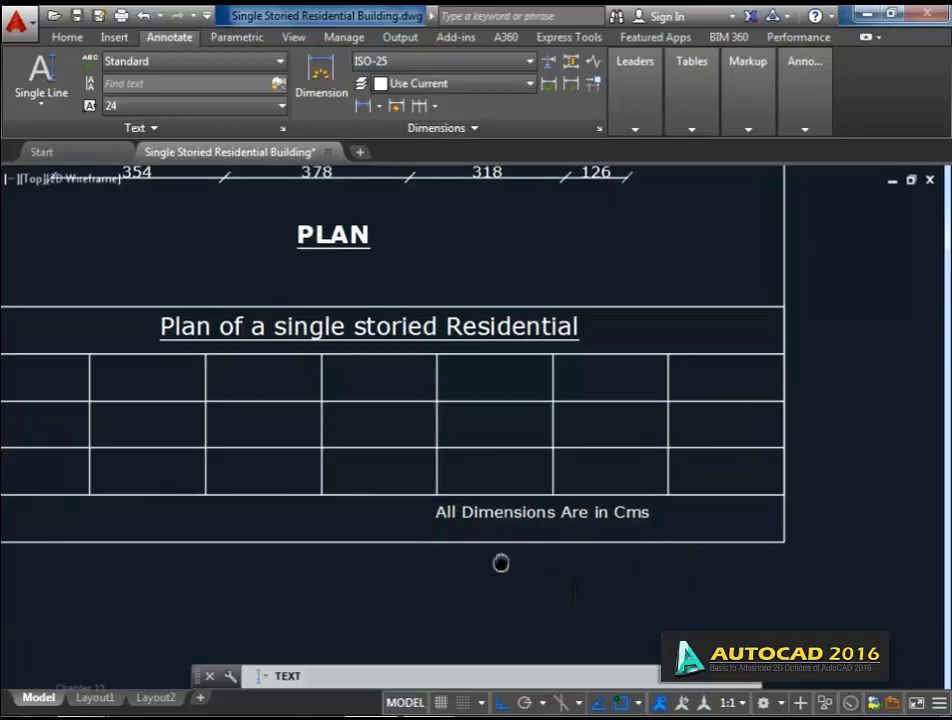
# Examine the column headings of the table below the plan and the whole framed sheet.
pyautogui.scroll(-4, 501, 563)
pyautogui.scroll(2, 560, 540)
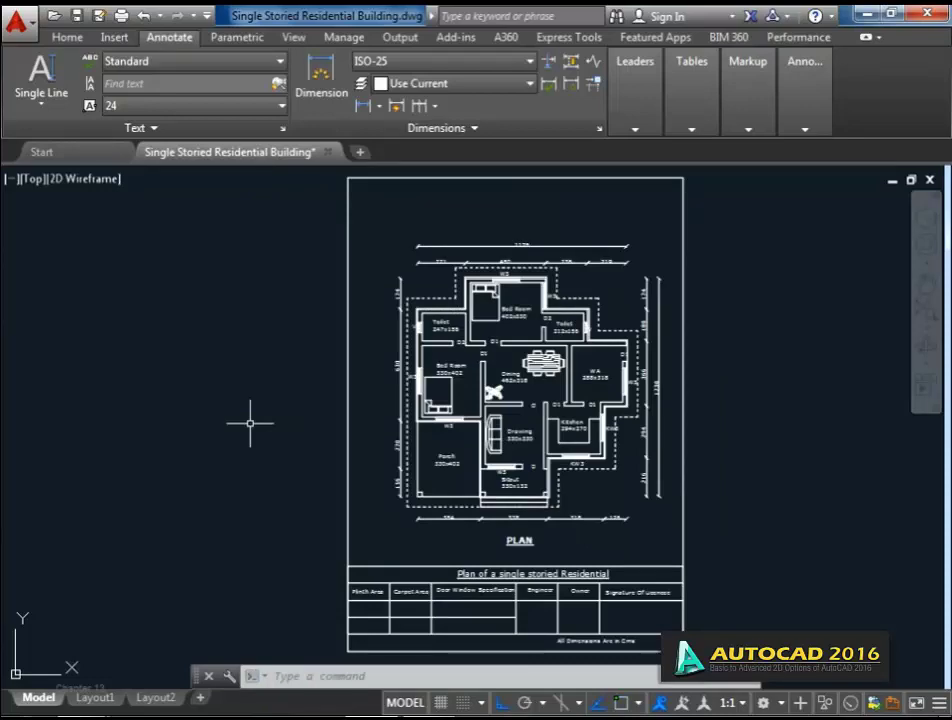
pyautogui.scroll(5, 525, 612)
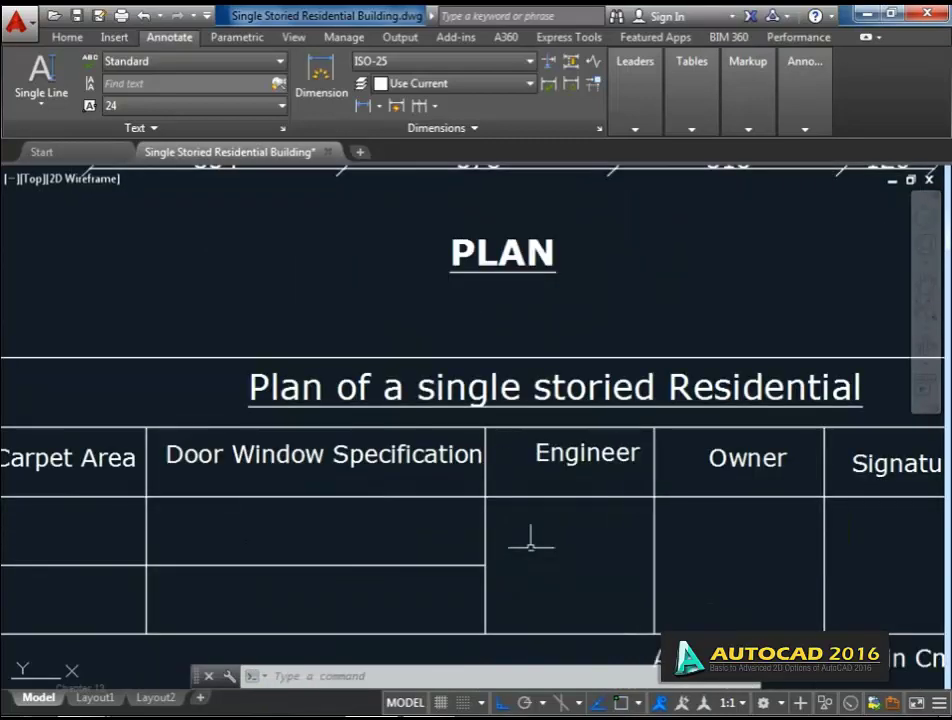
pyautogui.scroll(-2, 531, 538)
pyautogui.scroll(-4, 568, 507)
pyautogui.moveTo(555, 472); pyautogui.dragTo(559, 503, button='middle')
pyautogui.scroll(2, 590, 462)
pyautogui.moveTo(610, 455); pyautogui.dragTo(571, 466, button='middle')
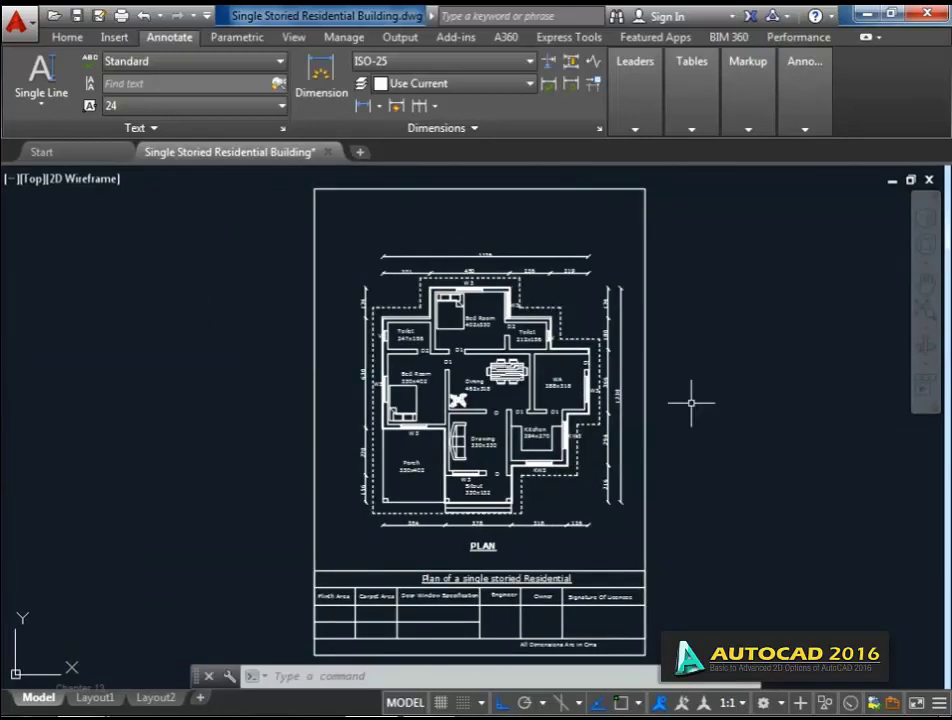
# Start a plot of the model and define its plot area as a window from the sheet border's lower-right corner to its upper-left corner.
pyautogui.click(400, 38)
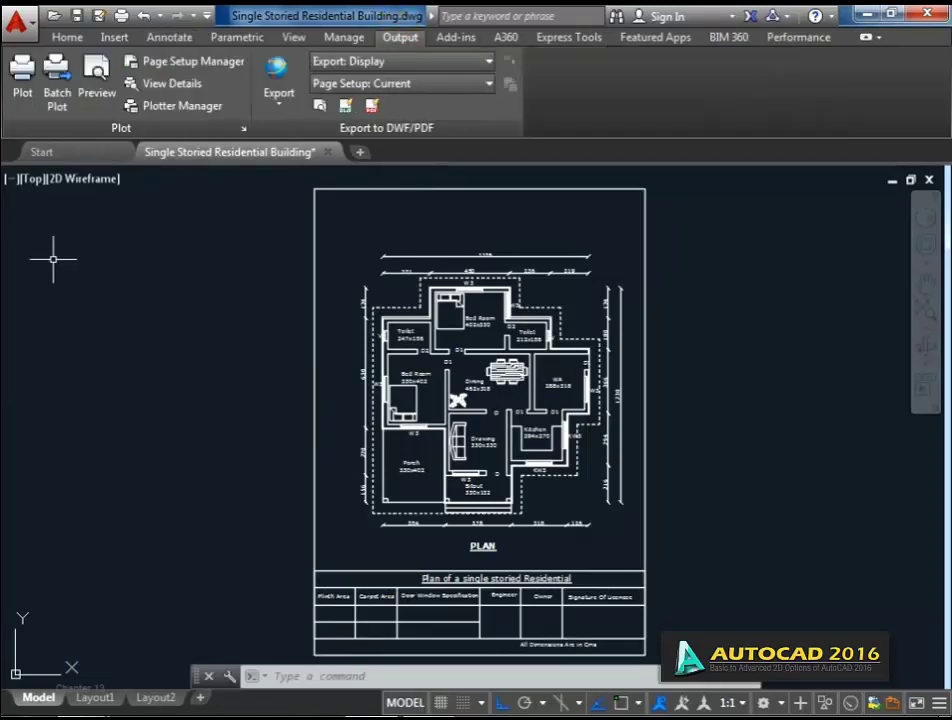
pyautogui.click(22, 82)
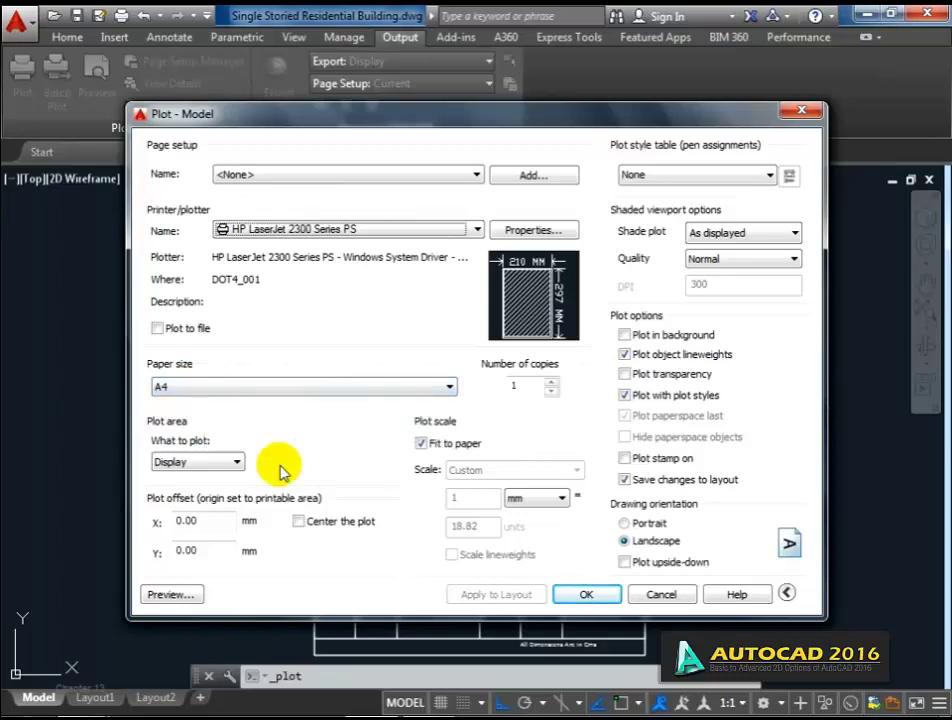
pyautogui.click(229, 465)
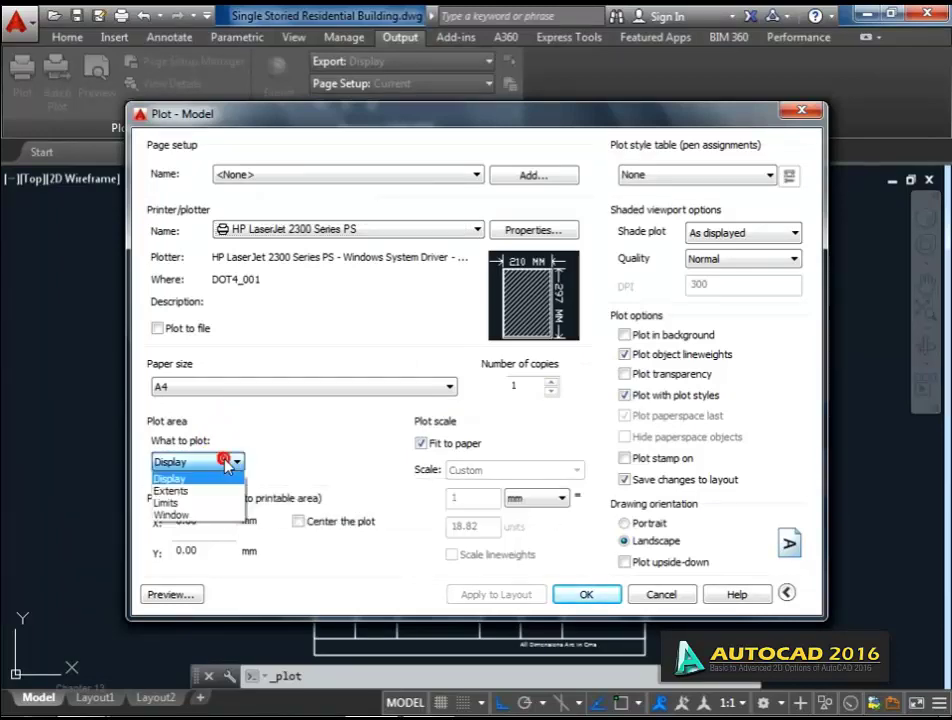
pyautogui.click(182, 516)
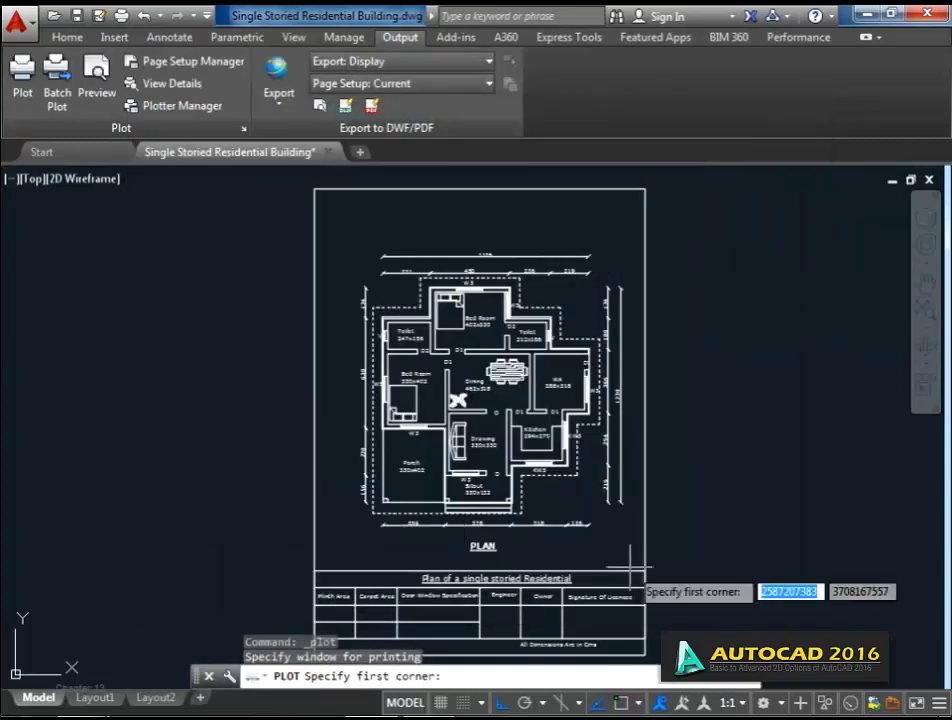
pyautogui.moveTo(629, 563); pyautogui.dragTo(593, 436, button='middle')
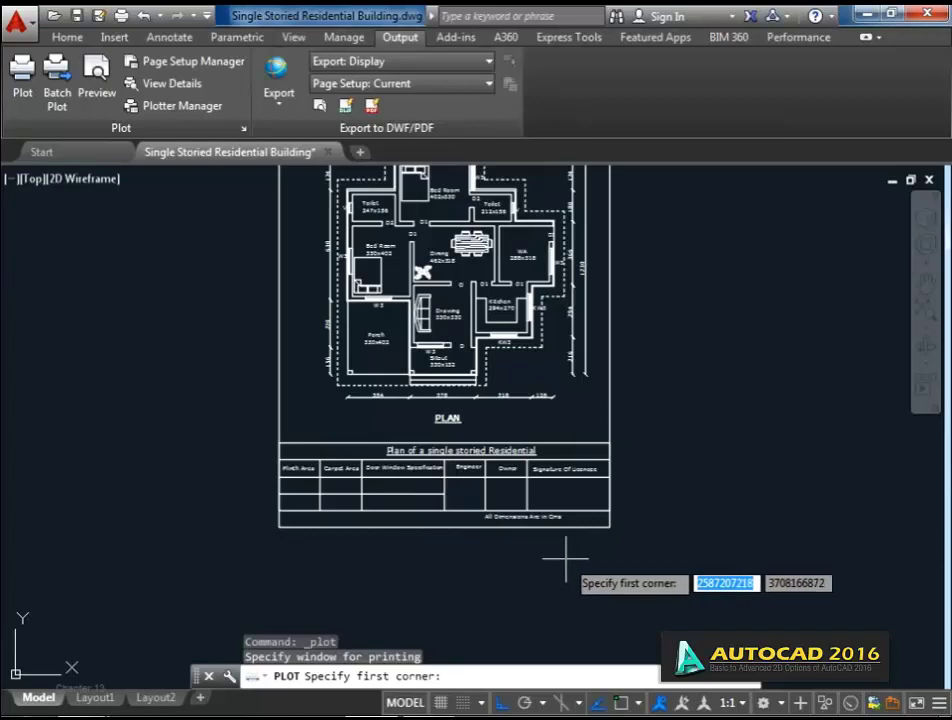
pyautogui.press('F3')
pyautogui.click(610, 529)
pyautogui.scroll(-4, 610, 527)
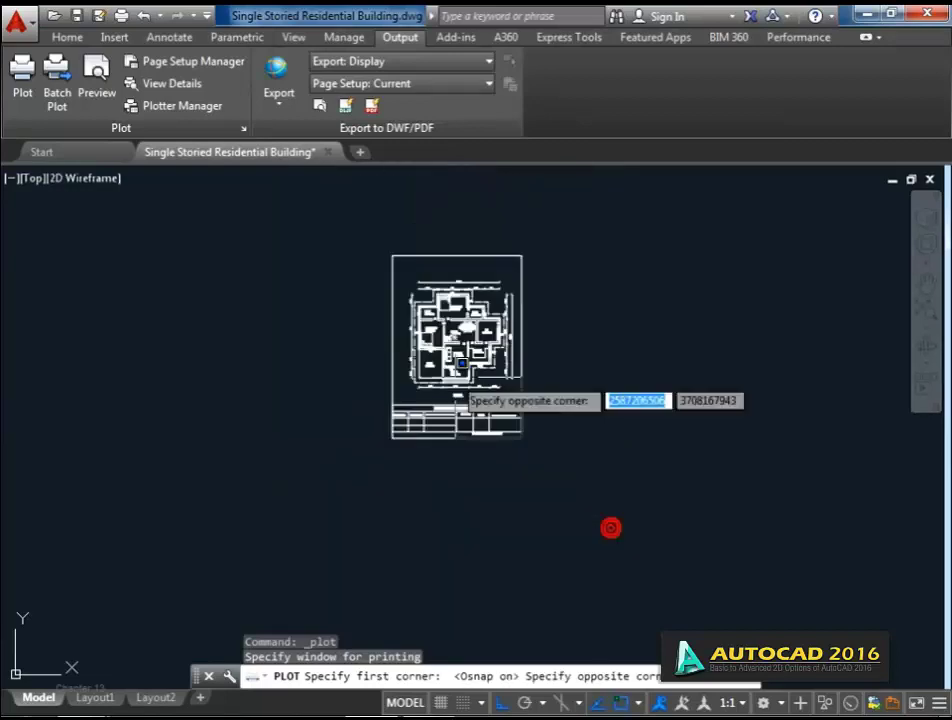
pyautogui.scroll(4, 412, 328)
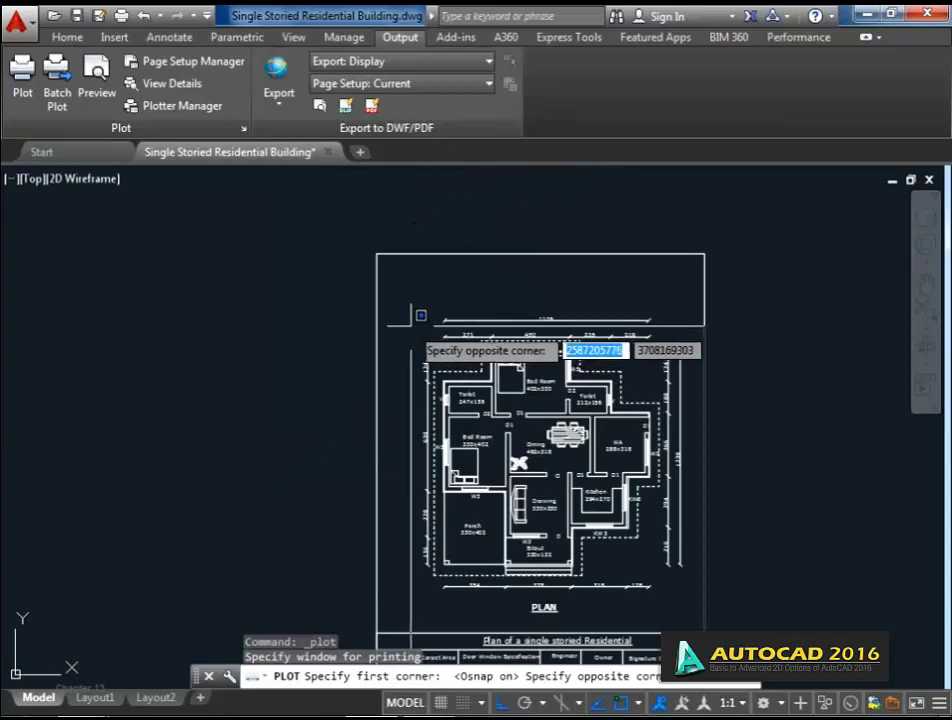
pyautogui.click(377, 252)
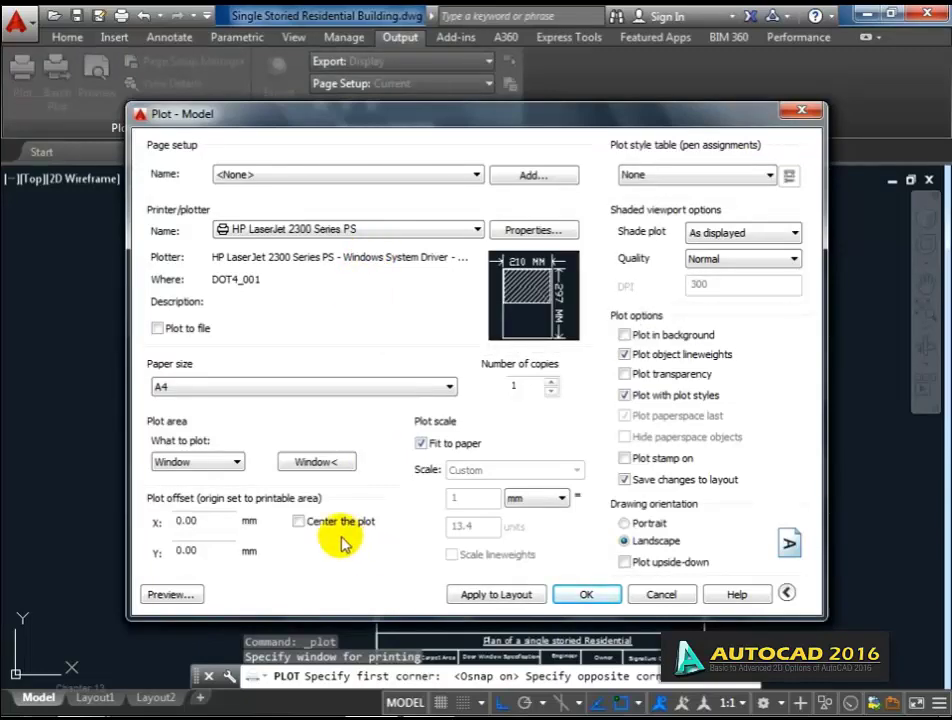
# Center the plot on the A4 paper, preview the sheet, and plot it from the preview.
pyautogui.click(299, 522)
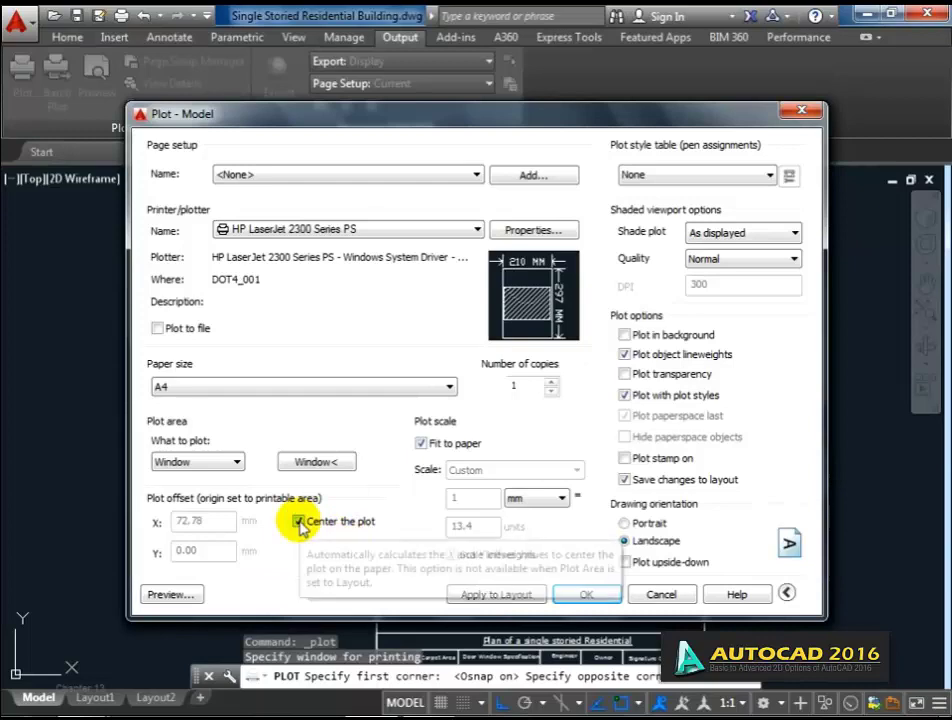
pyautogui.click(172, 595)
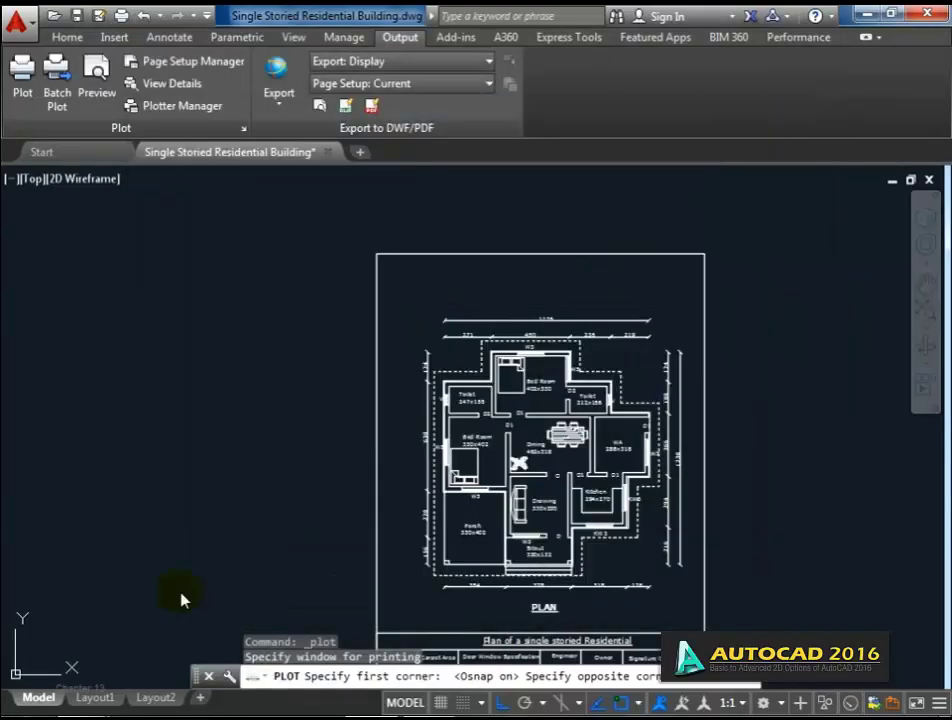
pyautogui.scroll(2, 515, 557)
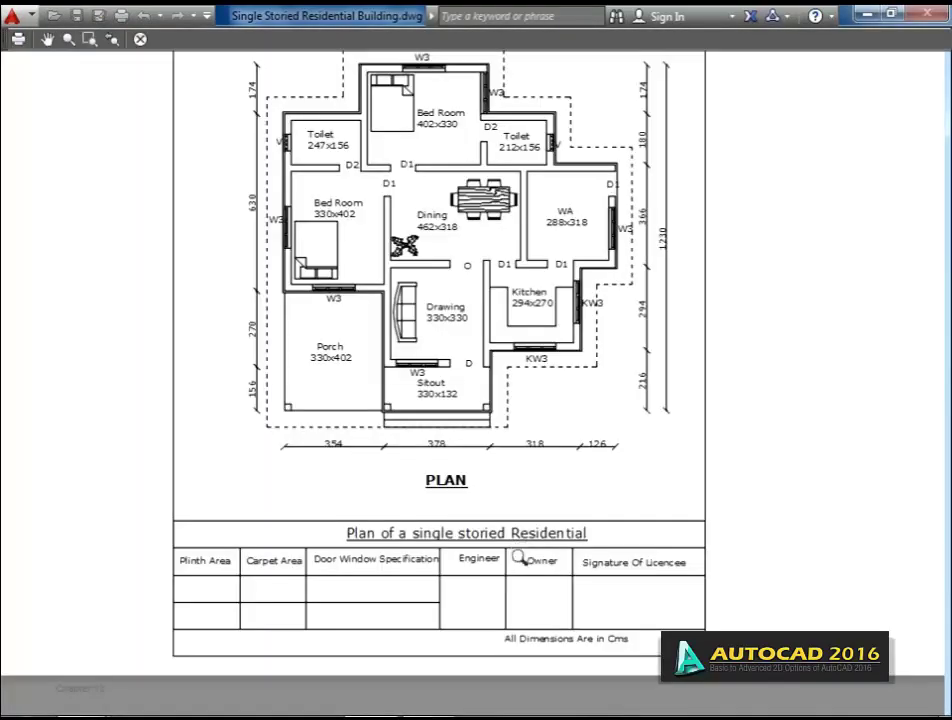
pyautogui.scroll(-4, 505, 545)
pyautogui.scroll(2, 497, 529)
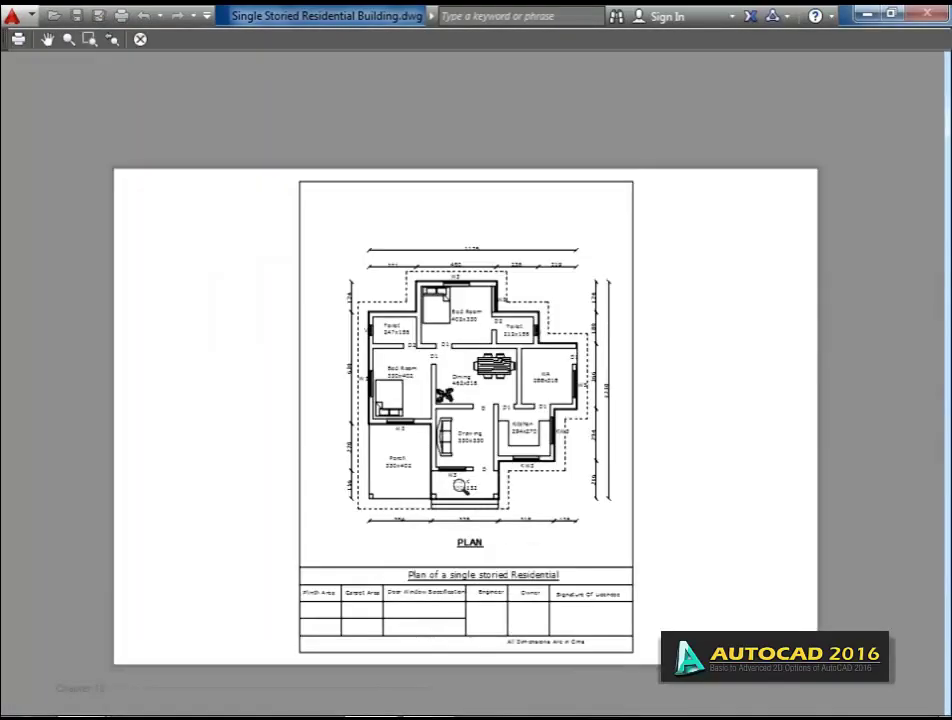
pyautogui.rightClick(462, 489)
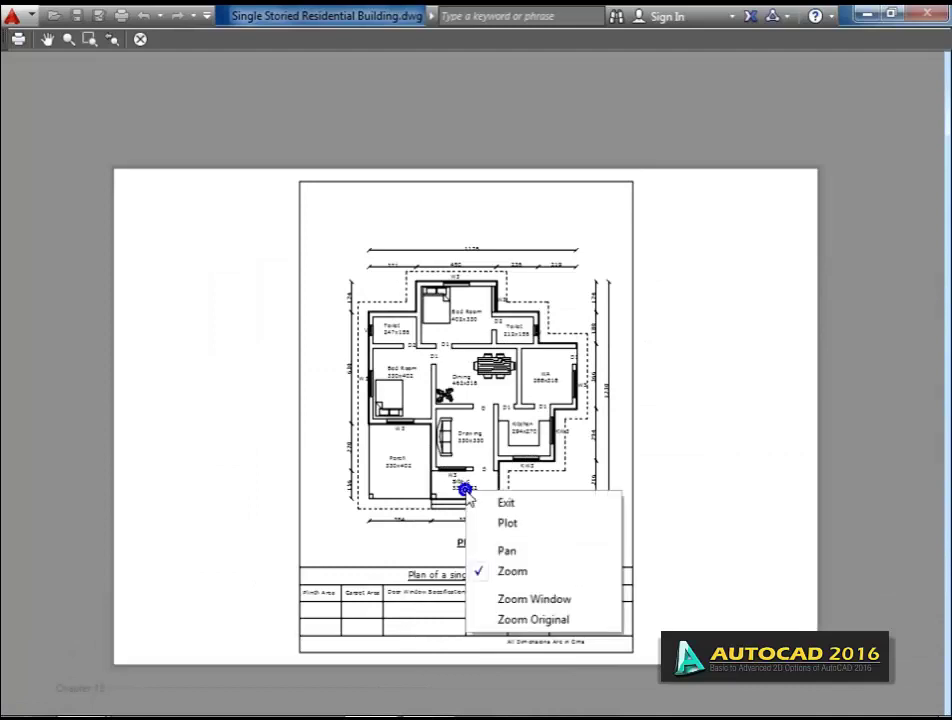
pyautogui.click(506, 524)
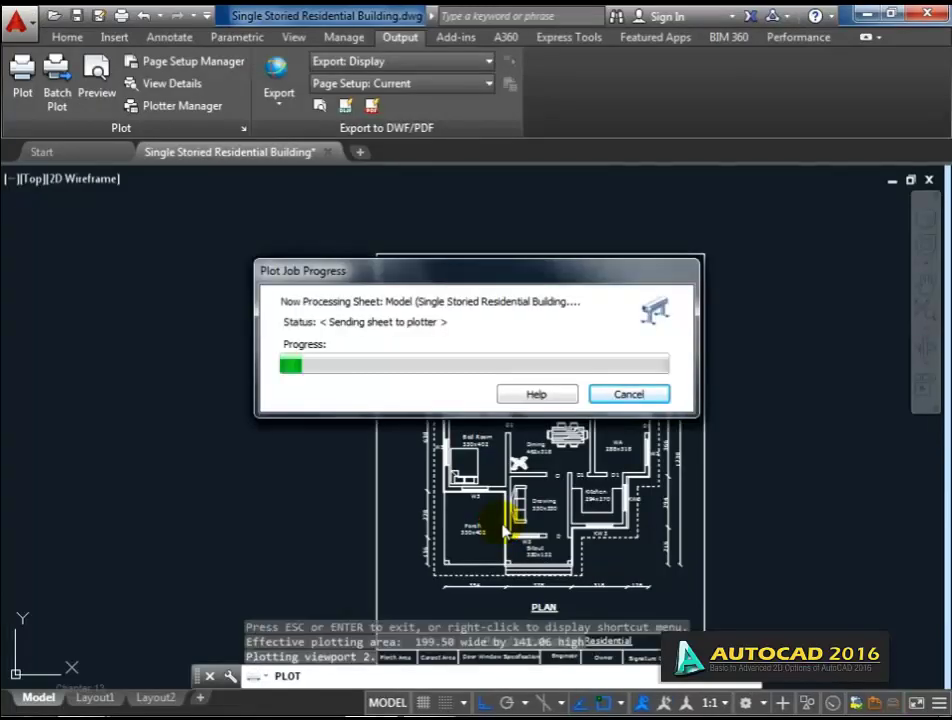